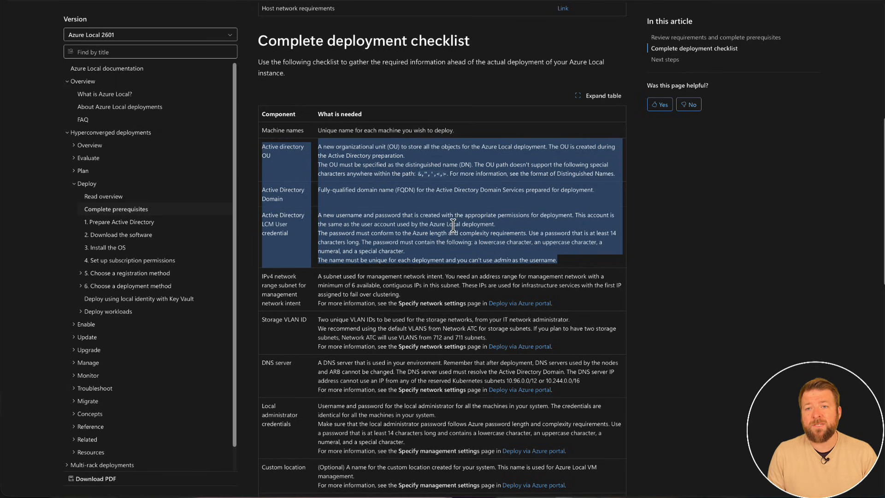
Review the deployment checklist's requirements for the IPv4 management subnet, storage VLAN IDs and DNS server, highlighting each entry.
left_click(681, 221)
scroll(418, 232, "down", 2)
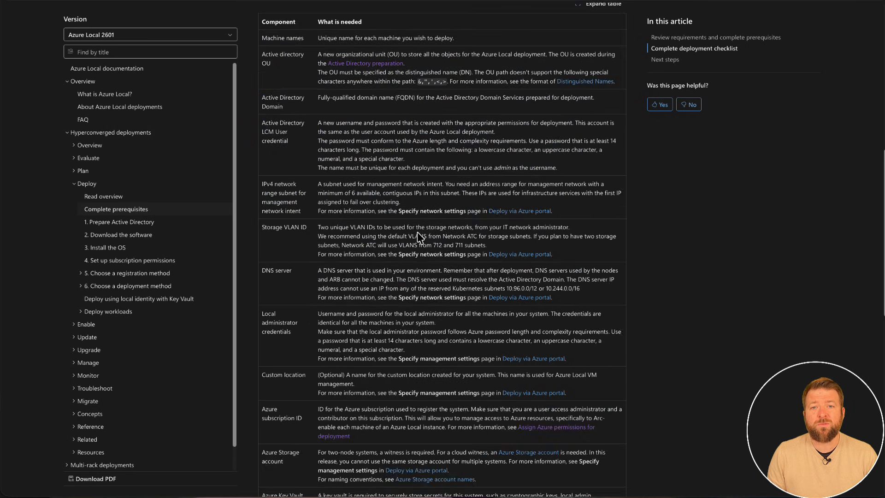
left_click_drag(263, 184, 331, 188)
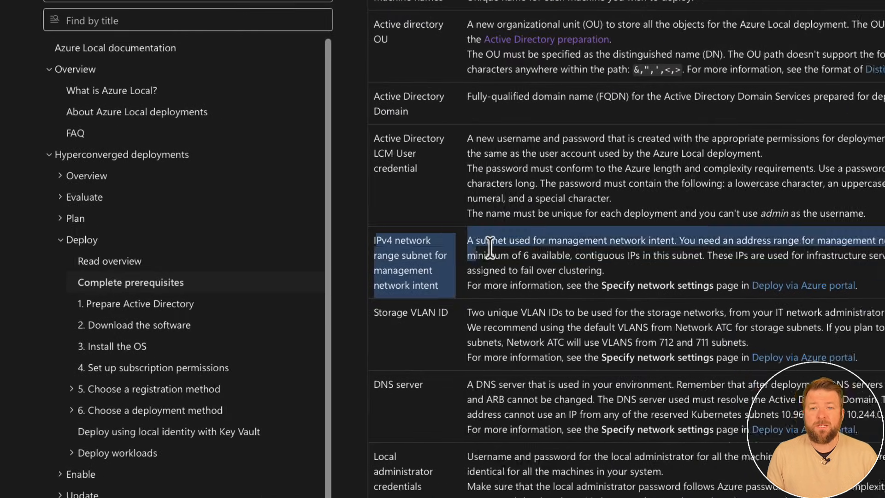
left_click_drag(489, 248, 880, 278)
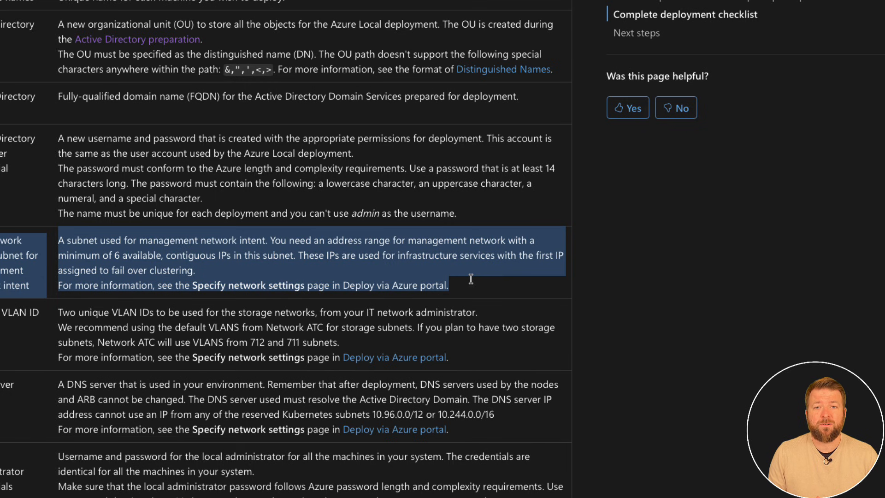
left_click(86, 254)
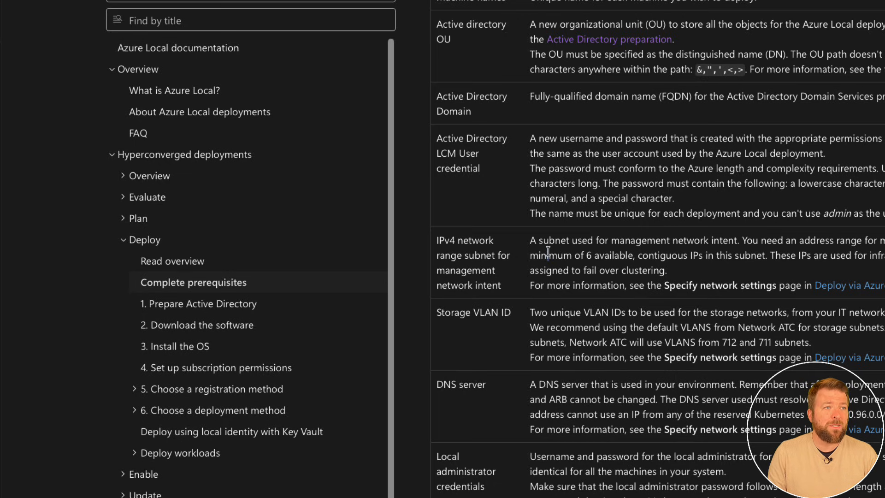
left_click_drag(548, 253, 640, 252)
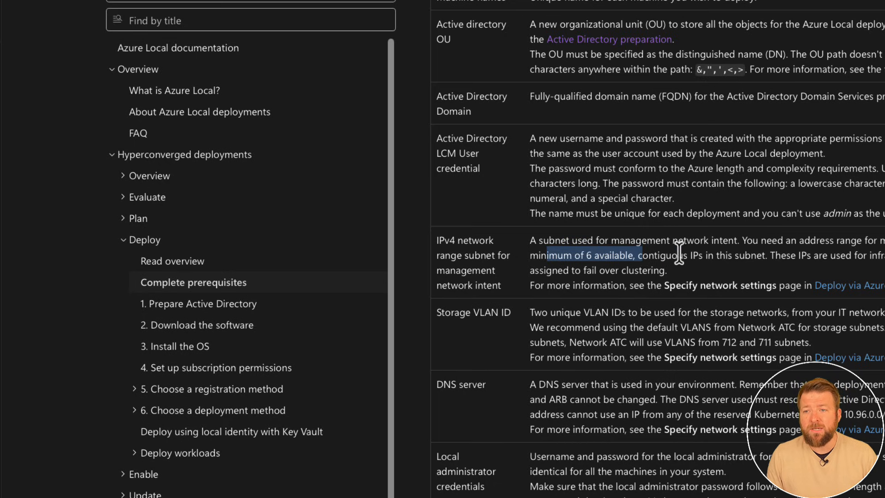
left_click(647, 271)
left_click_drag(530, 312, 883, 358)
left_click(613, 416)
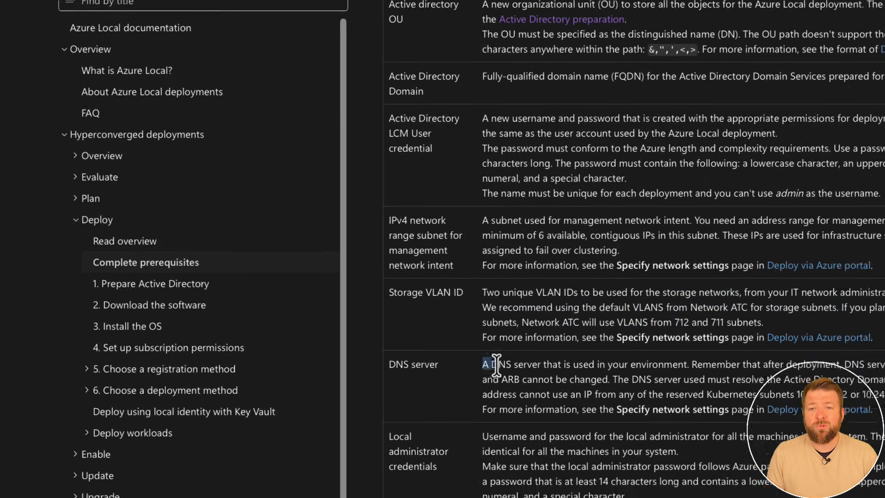
left_click_drag(534, 388, 884, 432)
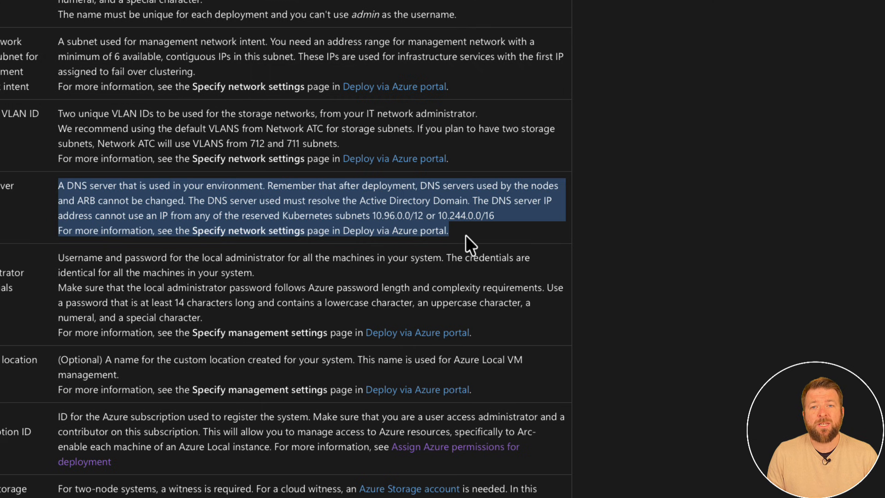
left_click(719, 252)
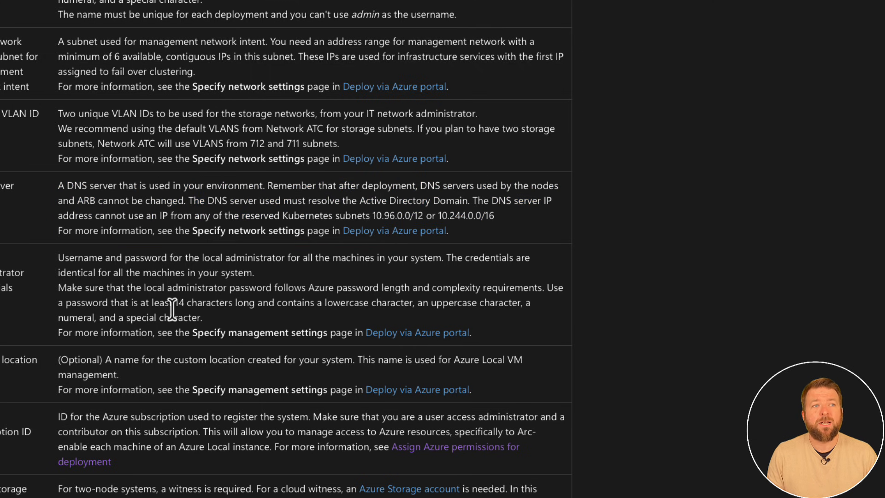
Review the checklist's local administrator credentials, Azure subscription ID, storage account and Key Vault requirements through to the end of the table.
left_click_drag(191, 245, 355, 287)
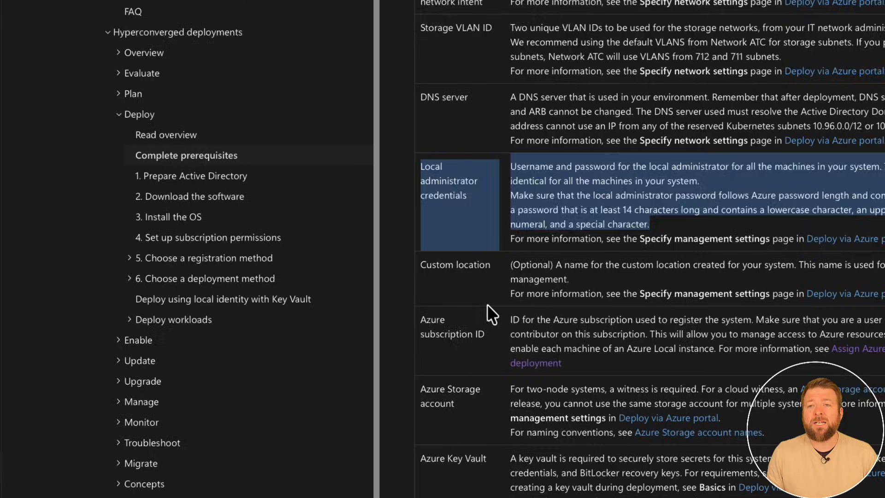
left_click(302, 333)
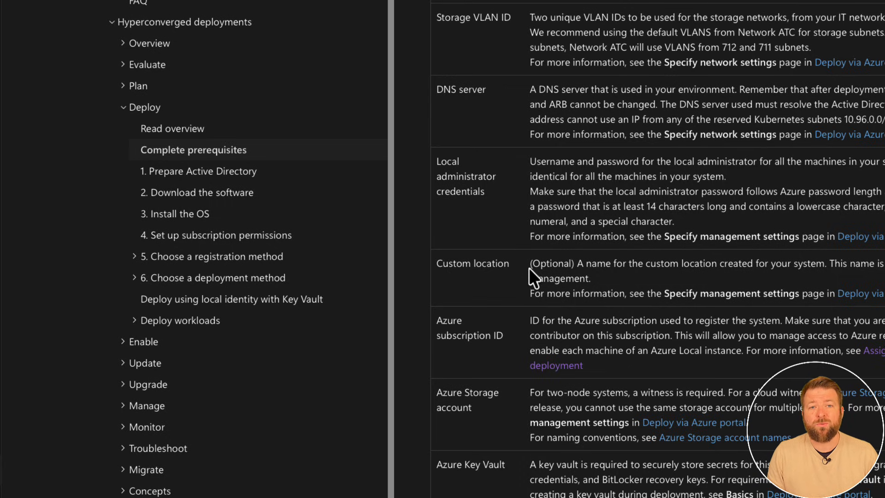
left_click_drag(448, 321, 671, 365)
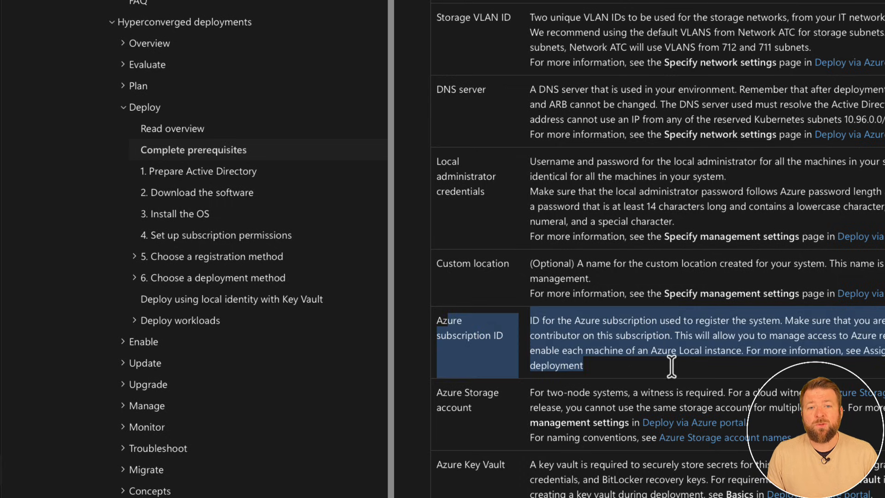
left_click(456, 405)
mouse_move(443, 389)
left_mouse_down()
mouse_move(452, 408)
mouse_move(617, 497)
mouse_move(796, 497)
mouse_move(441, 383)
left_mouse_up()
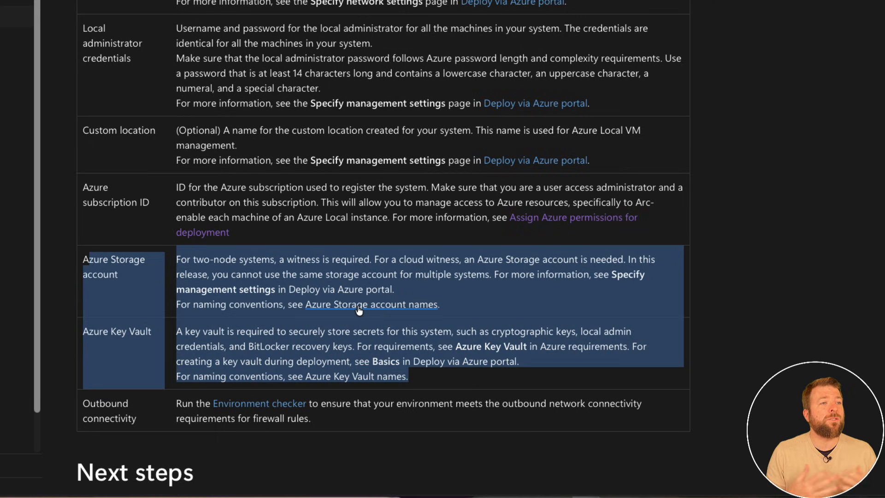
left_click(367, 423)
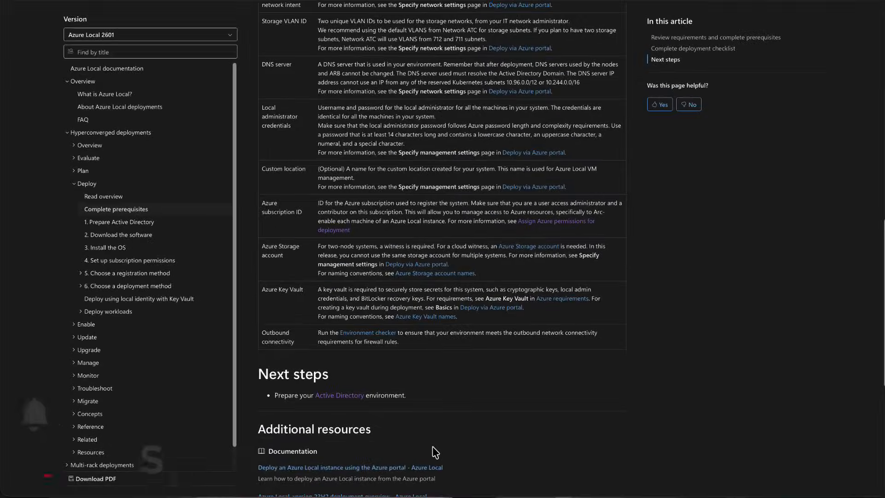
scroll(432, 446, "down", 1)
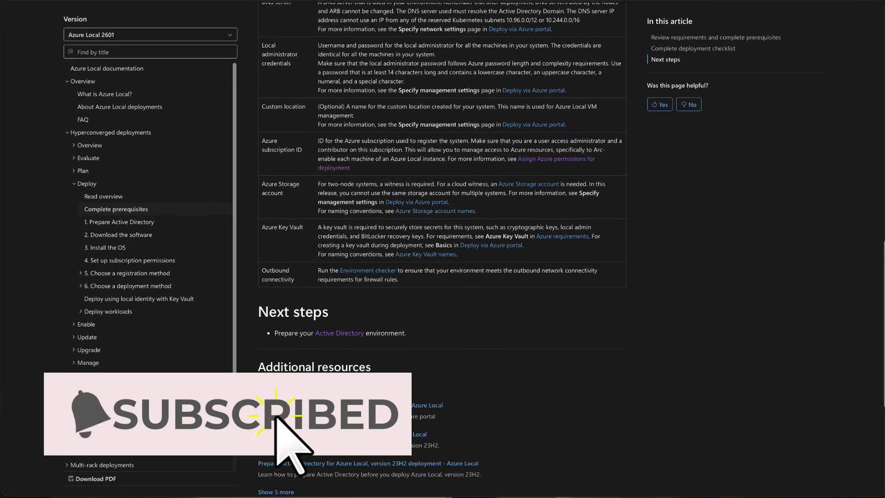
scroll(317, 364, "down", 1)
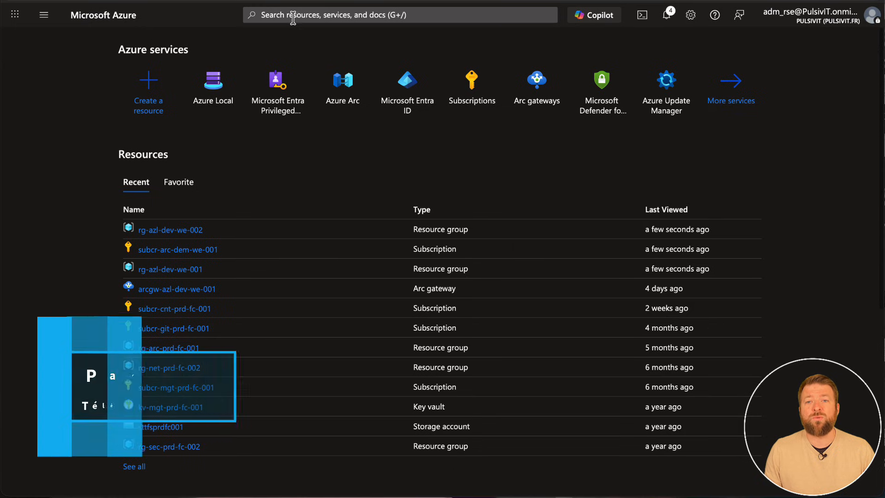
In the Azure portal, search for the Azure Local service and open its Local HCI OS download form.
left_click(293, 17)
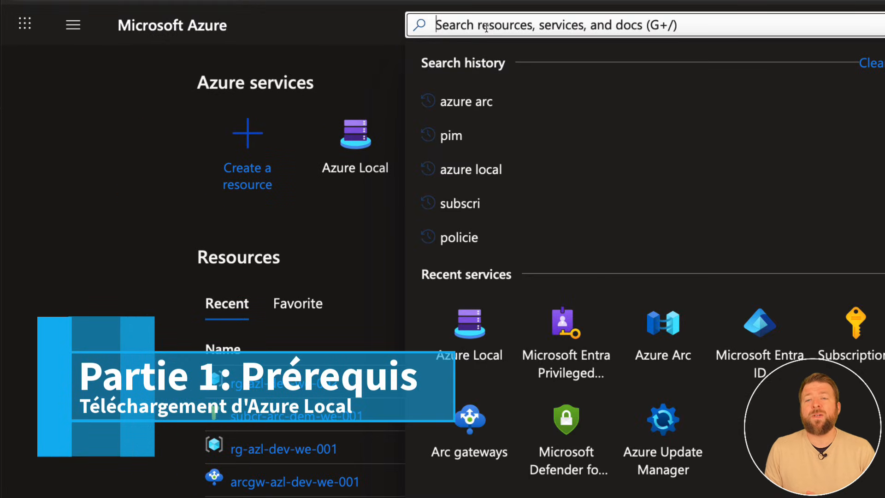
type("Azure Local")
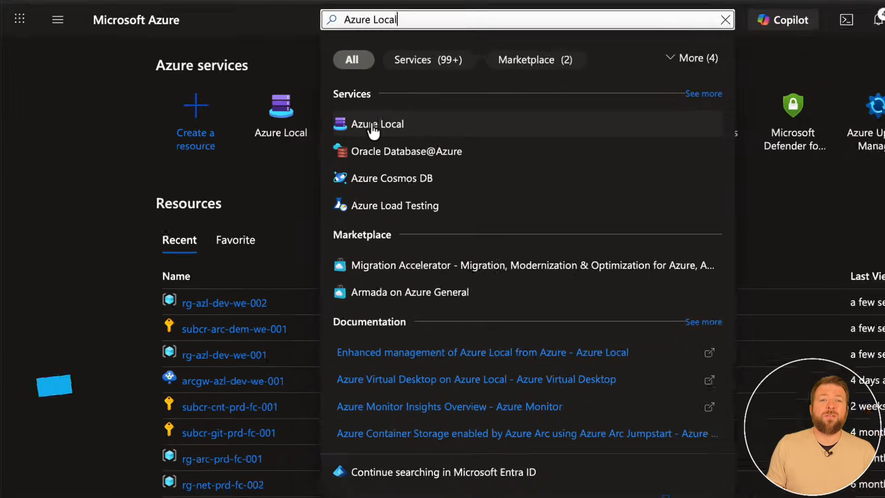
left_click(376, 124)
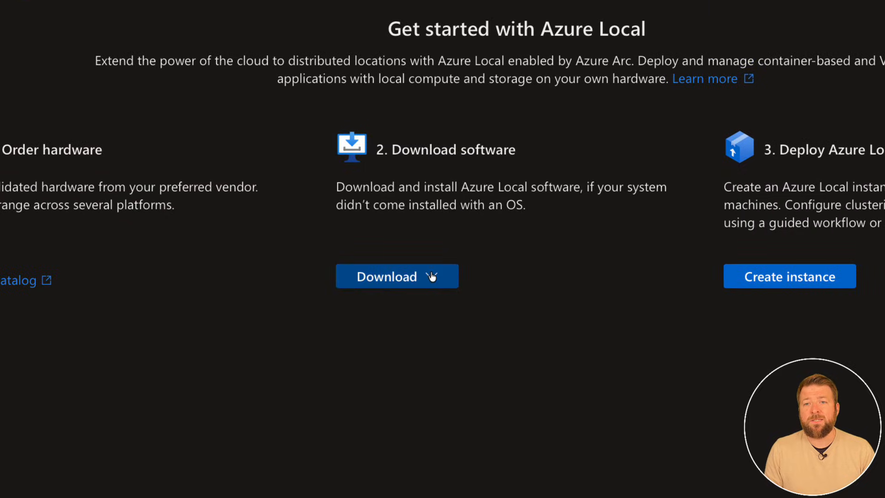
left_click(431, 276)
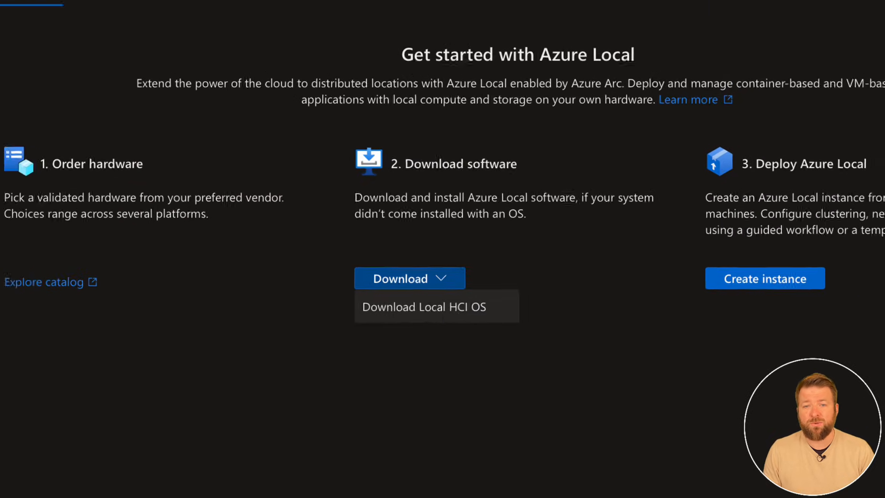
left_click(423, 310)
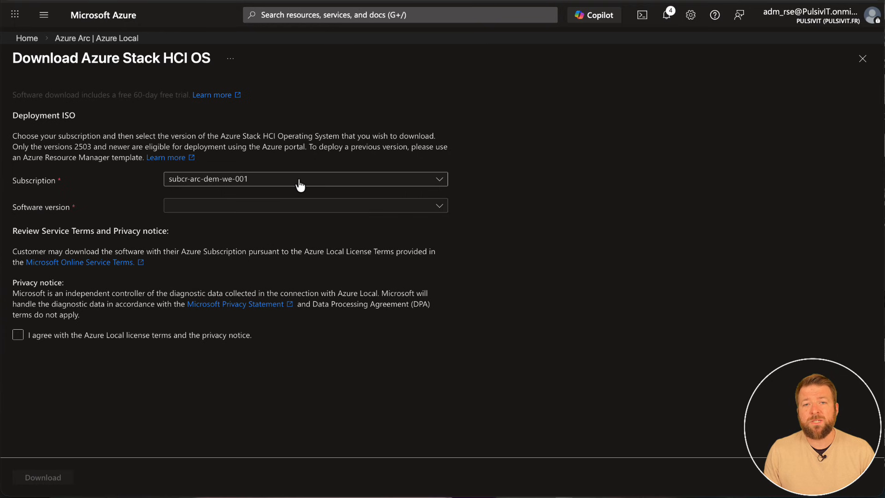
Choose software version 2601, agree to the Azure Local license terms and privacy notice, and start the ISO download.
left_click(223, 211)
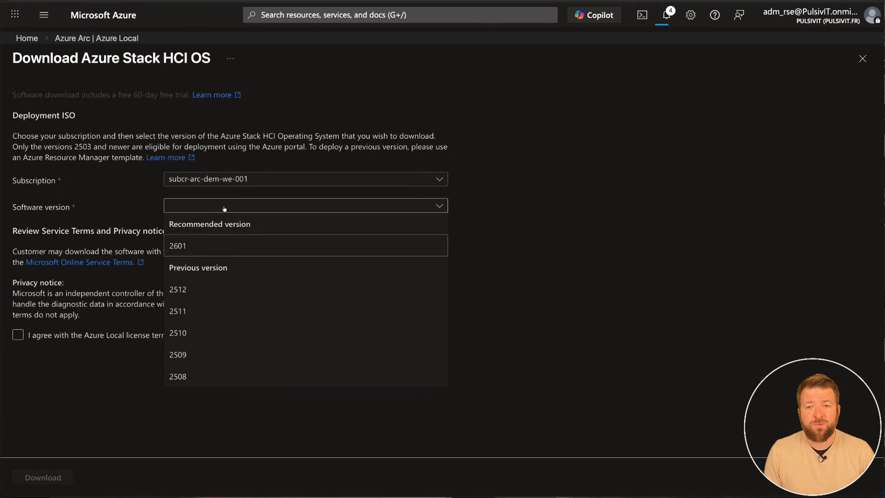
left_click(304, 277)
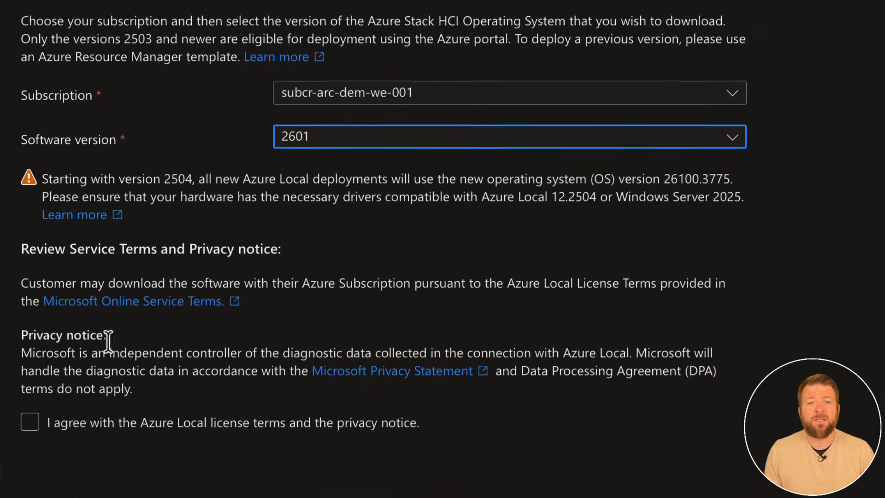
left_click(29, 296)
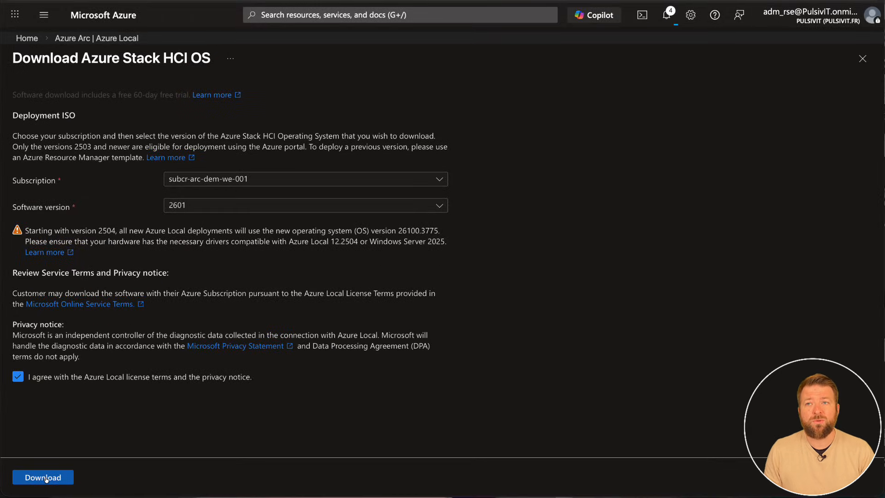
left_click(43, 478)
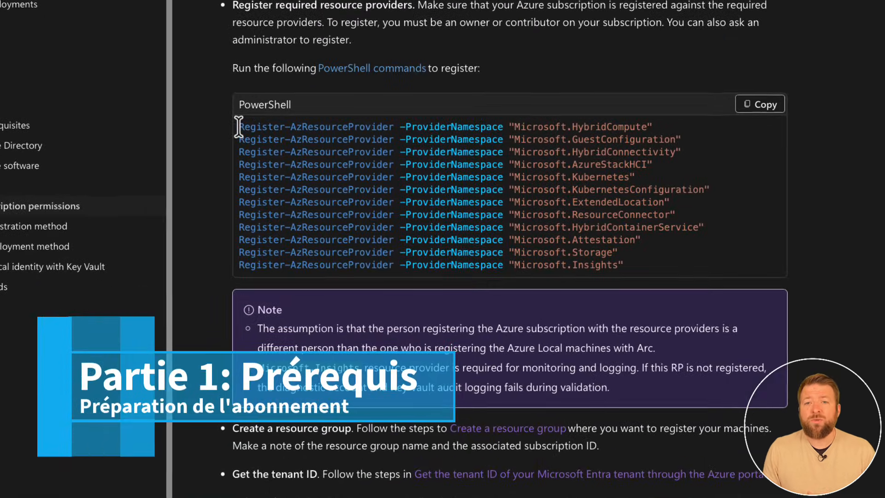
In the subscription permissions article, examine the Azure prerequisites: resource provider registration commands, resource group creation, tenant ID and required machine onboarding permissions.
left_click_drag(238, 127, 623, 263)
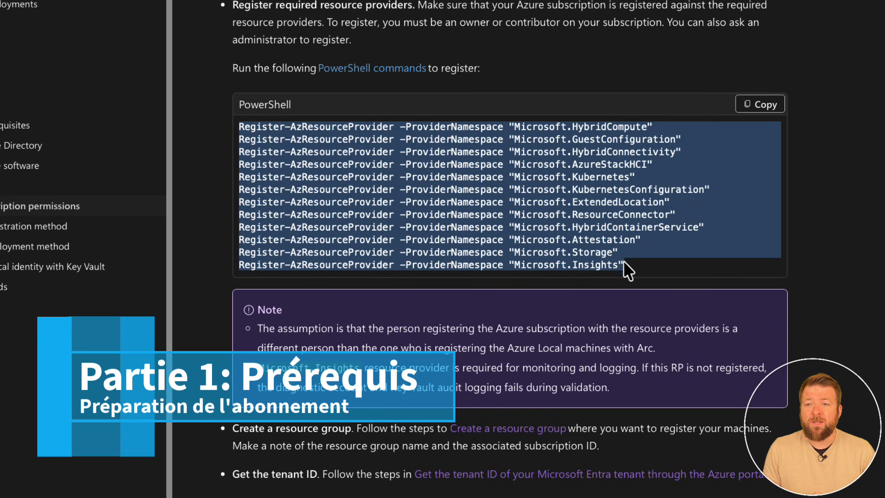
left_click(841, 226)
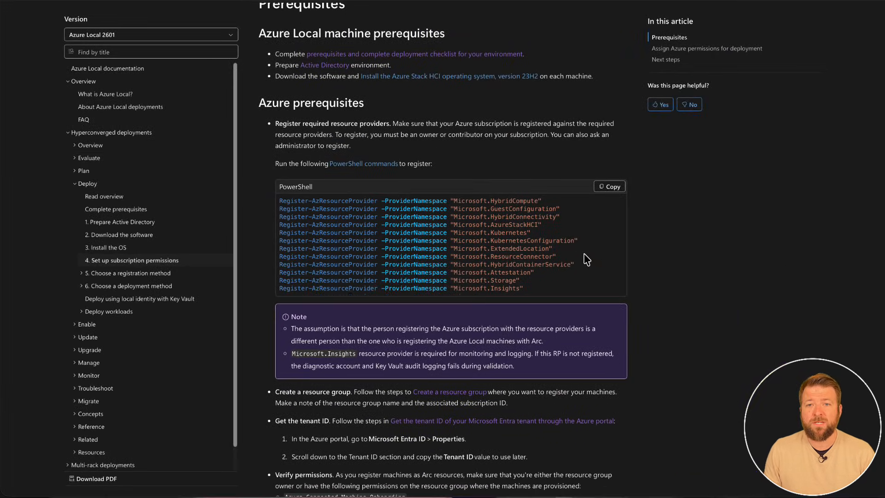
scroll(583, 256, "down", 4)
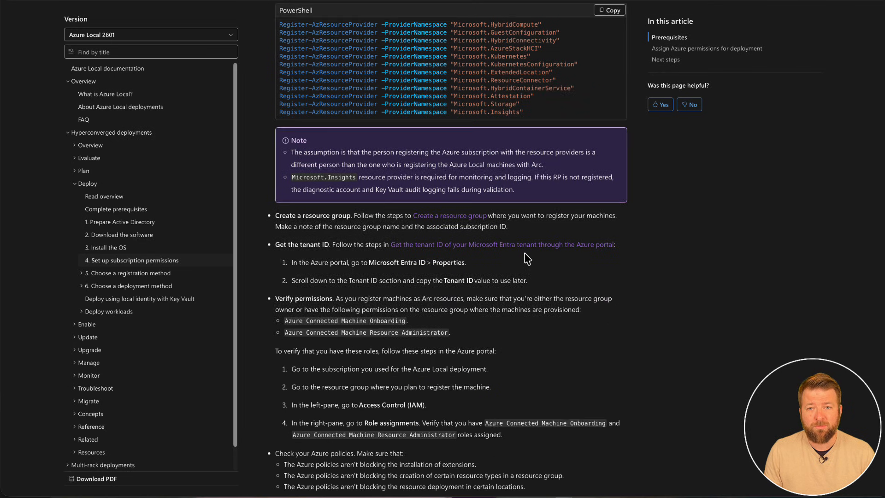
left_click_drag(283, 214, 355, 212)
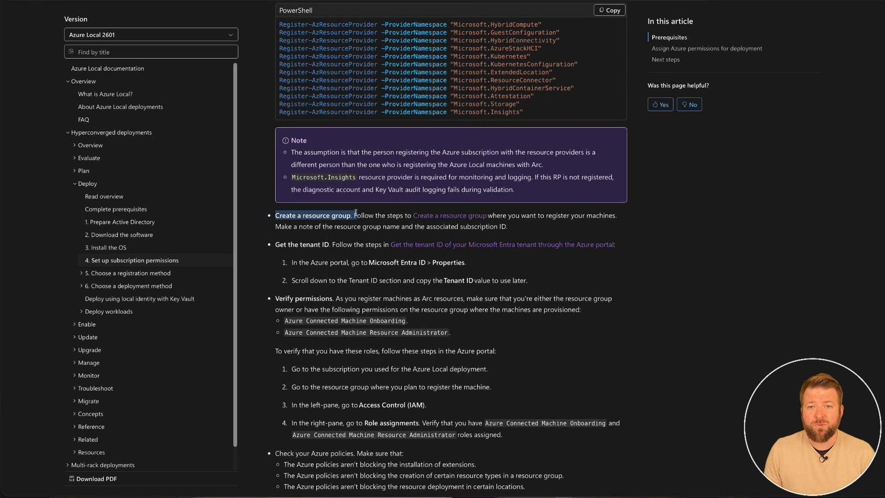
left_click_drag(275, 243, 350, 240)
scroll(359, 254, "down", 2)
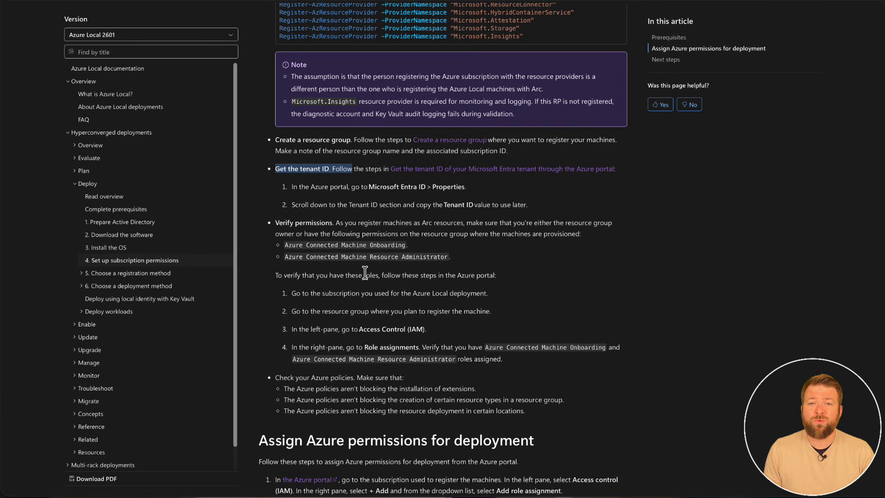
left_click_drag(276, 223, 451, 256)
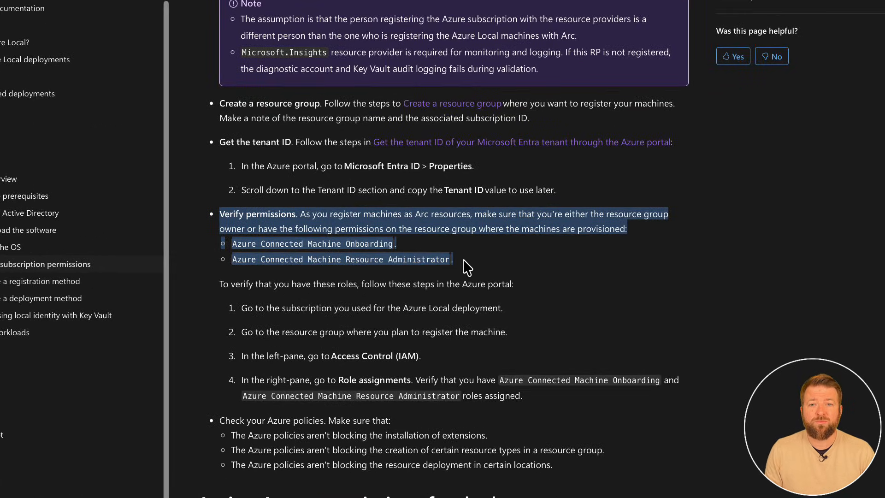
left_click(466, 267)
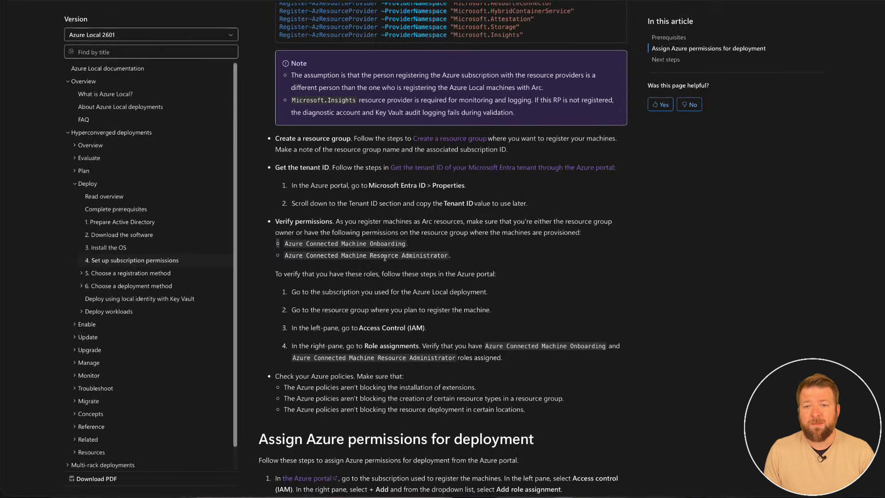
Examine the Azure policy checks and permission assignment instructions, highlighting the subscription roles Azure Stack HCI Administrator and Reader.
scroll(393, 286, "down", 4)
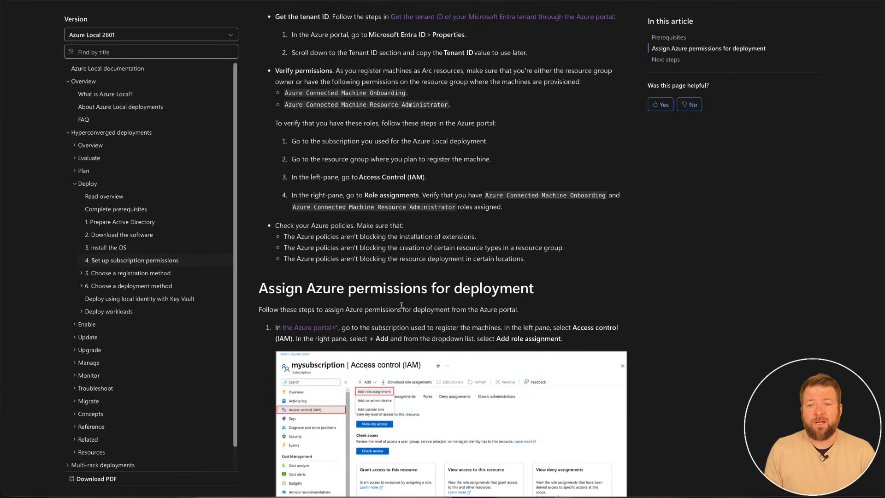
scroll(402, 307, "down", 1)
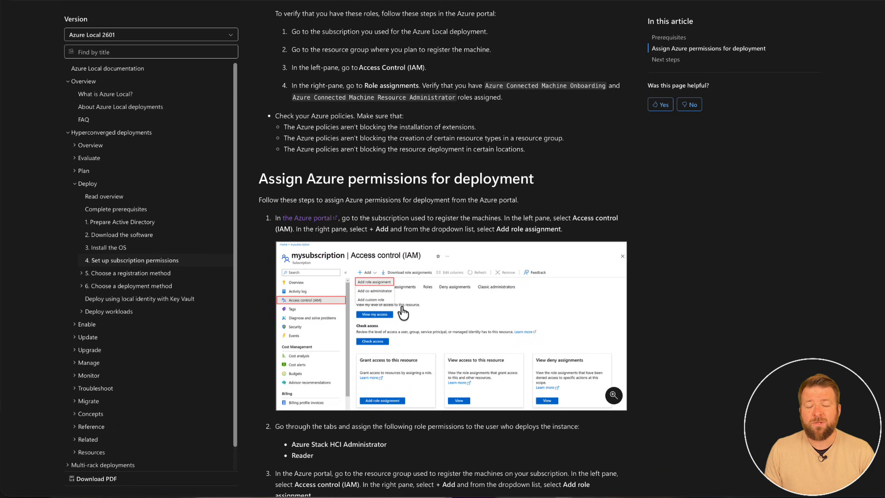
scroll(403, 313, "down", 1)
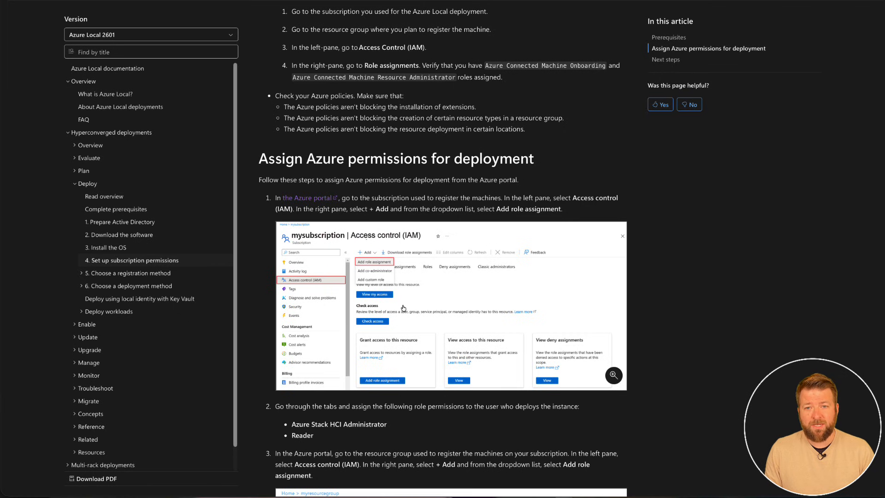
scroll(403, 308, "down", 3)
scroll(380, 318, "down", 5)
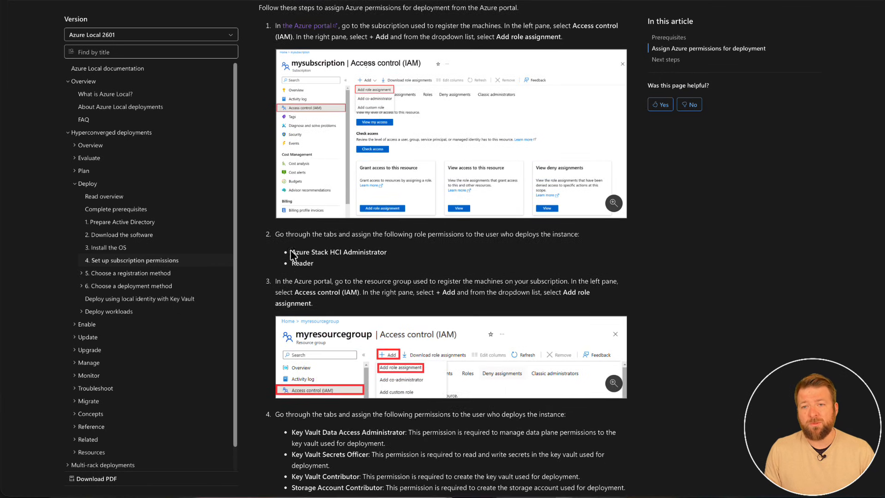
left_click_drag(293, 250, 320, 264)
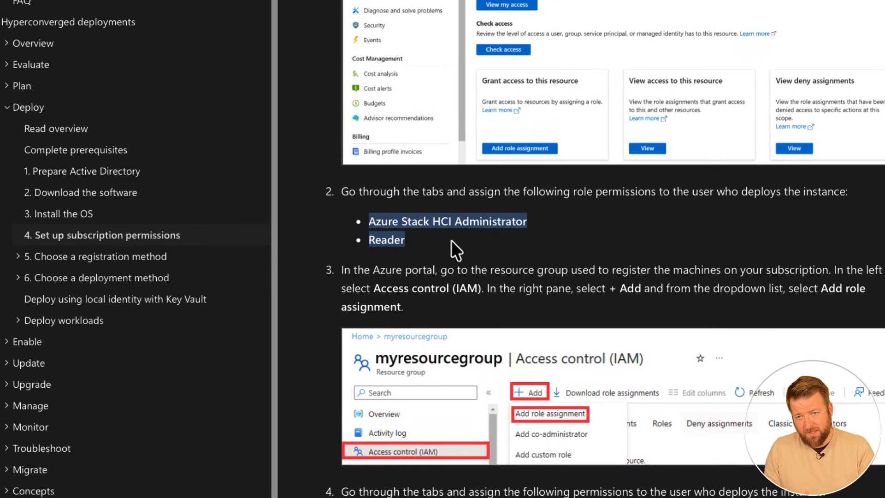
In the permissions article, examine the resource group role assignments, highlighting the Key Vault and Storage Account roles required for the deployment user.
left_click(356, 266)
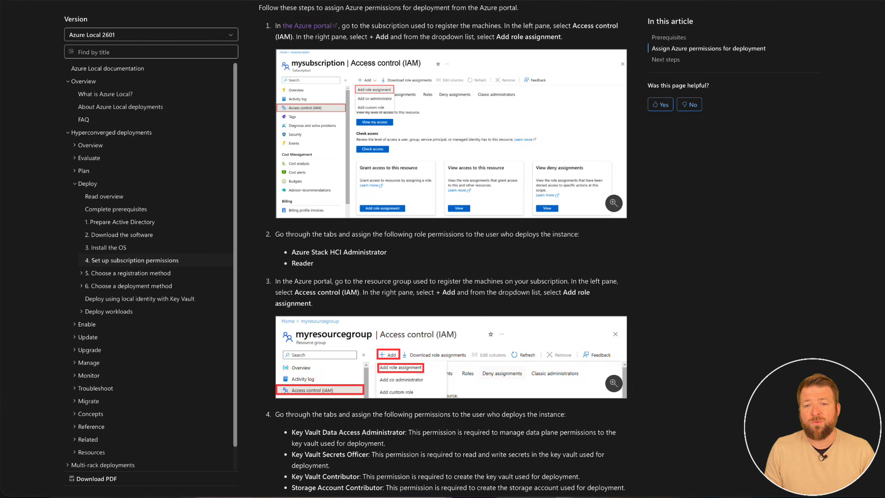
scroll(315, 295, "down", 3)
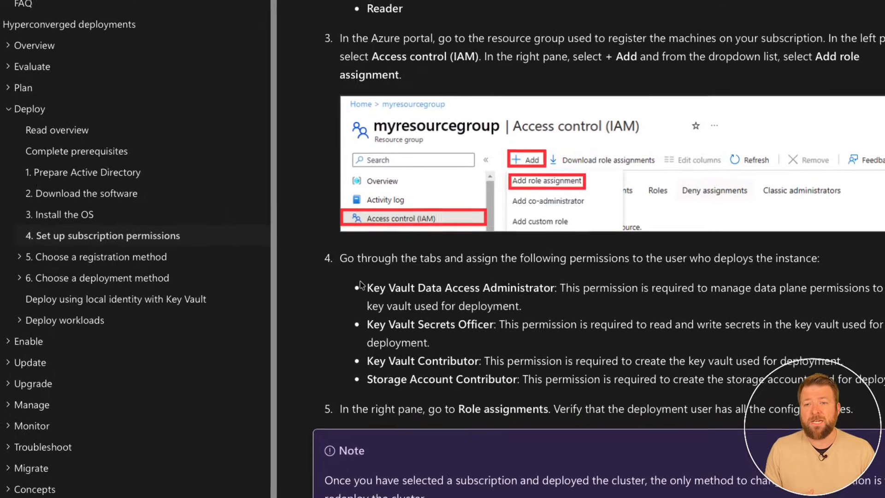
left_click_drag(287, 290, 303, 301)
left_click_drag(386, 297, 809, 371)
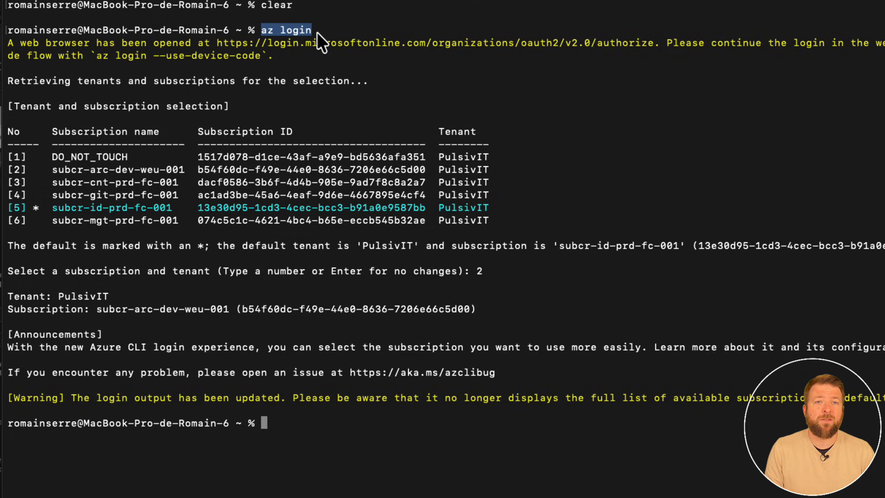
In the terminal, review the az login output, highlighting subscription subcr-arc-dev-weu-001 and the choice of number 2.
left_click(91, 186)
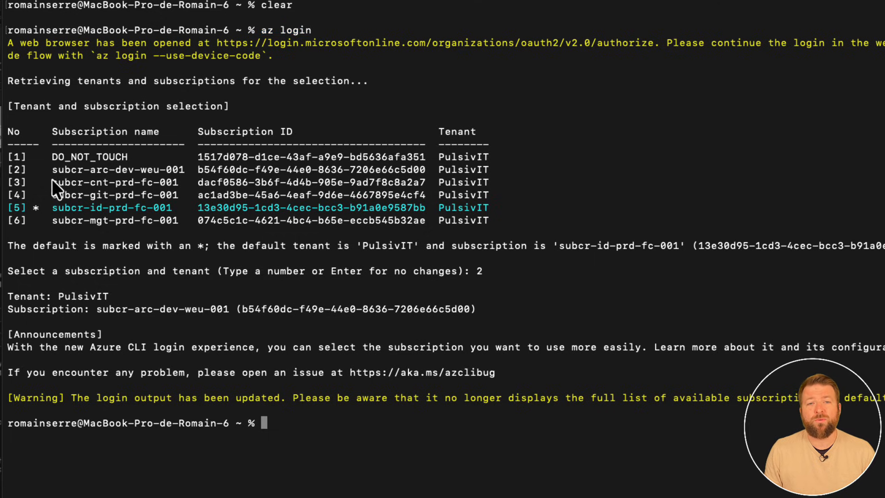
left_click_drag(52, 170, 170, 170)
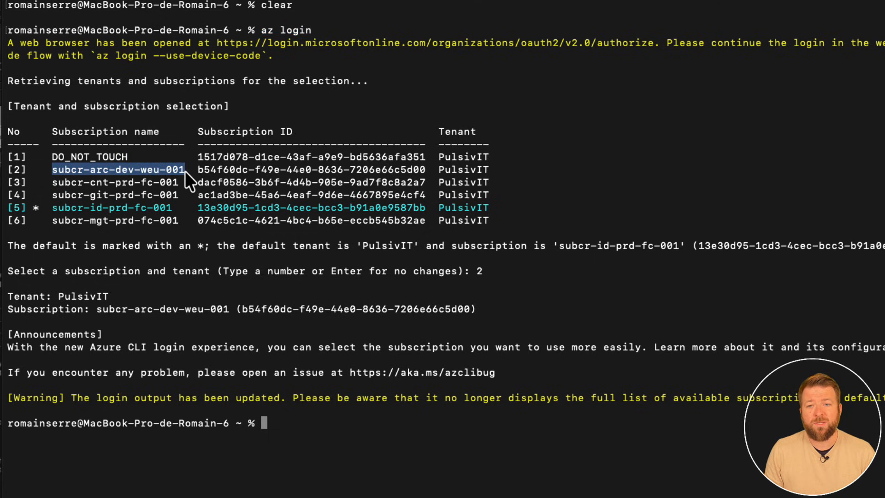
left_click(16, 167)
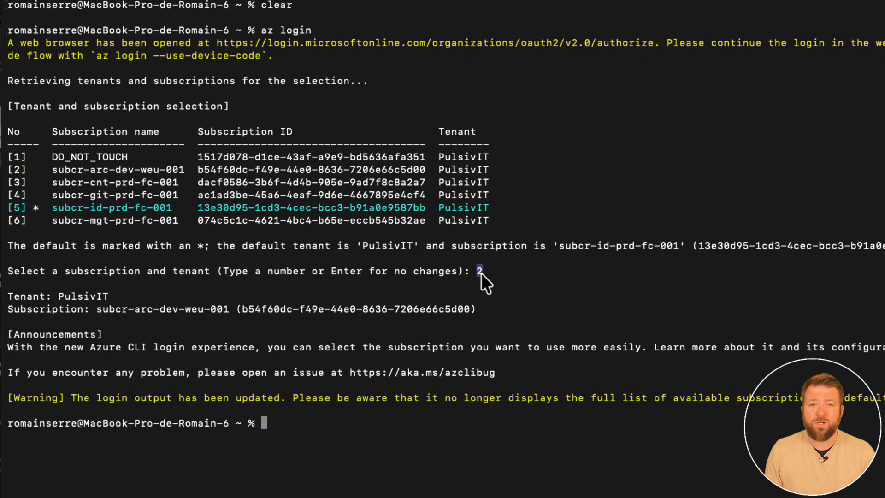
Paste and run the az provider register commands for the required namespaces, from Microsoft.HybridCompute through Microsoft.Insights.
right_click(336, 422)
left_click(364, 443)
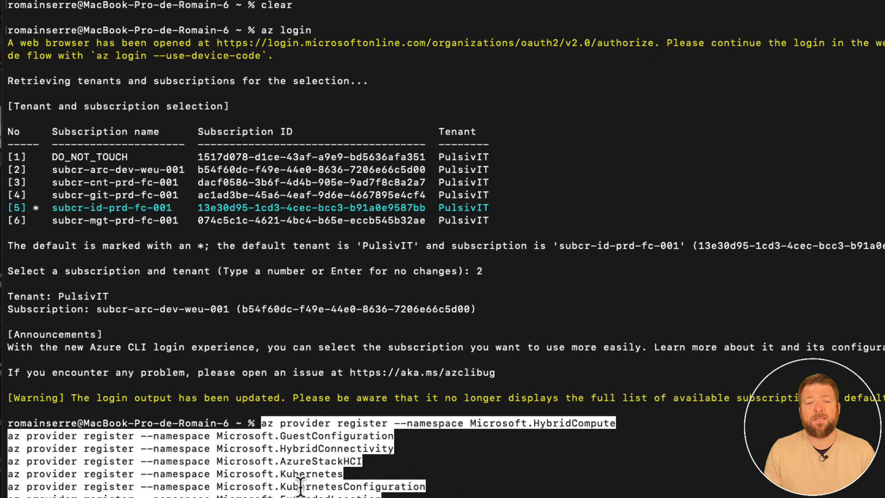
key("Return")
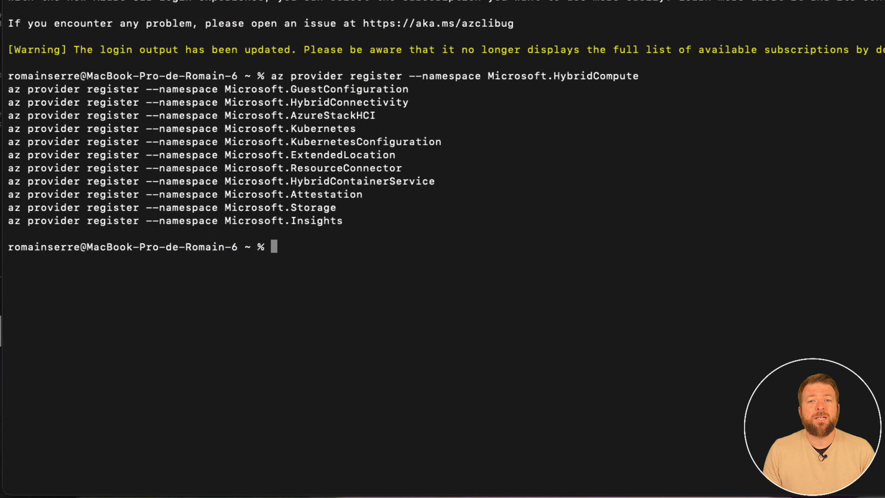
Create the resource group rg-azl-dev-weu-001 in location westeurope with az group create.
type("group create --name ")
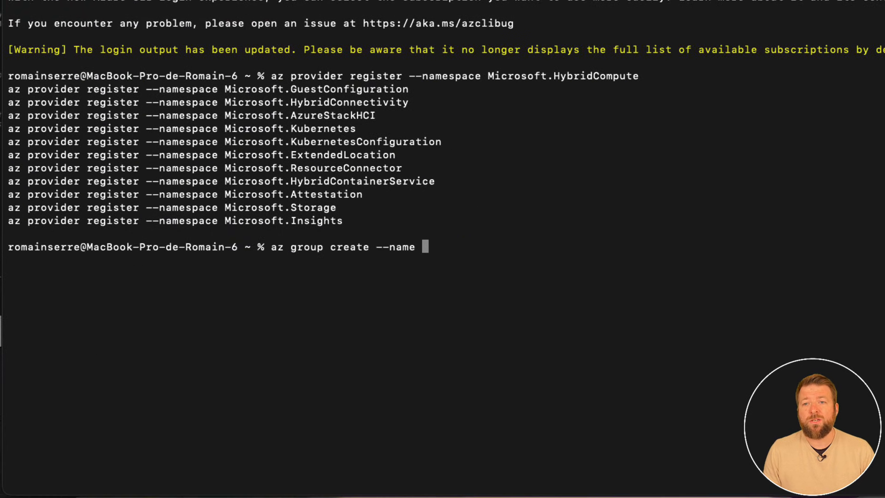
type("rg-azl-dev-")
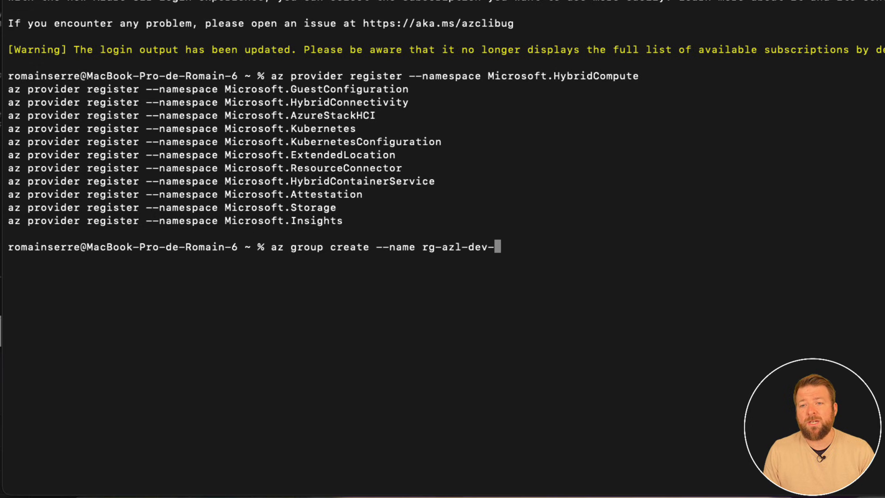
type("weu-001")
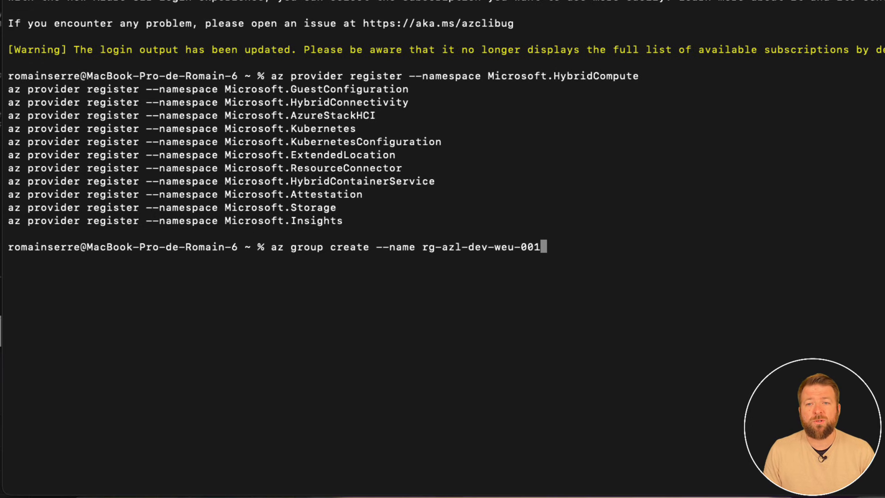
type(" --location westeurope")
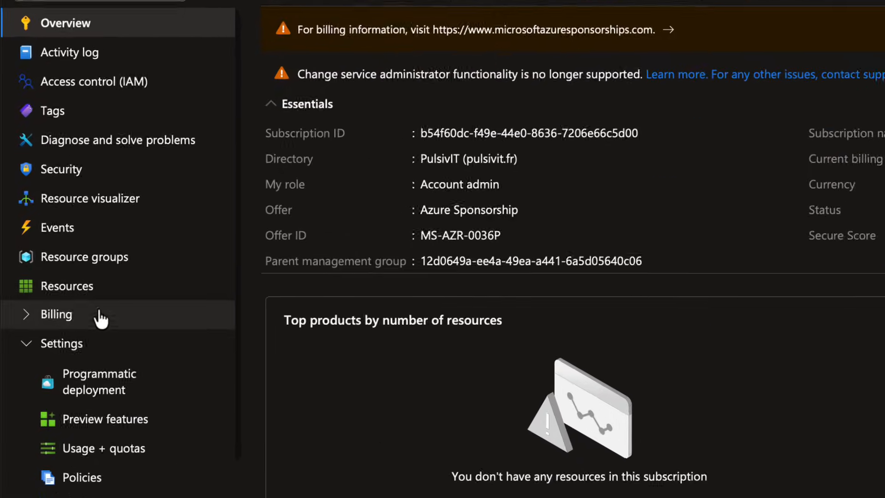
In the Azure portal, check the resource groups of subcr-arc-dev-weu-001 and show the subscription's role assignments under Access control (IAM).
left_click(91, 265)
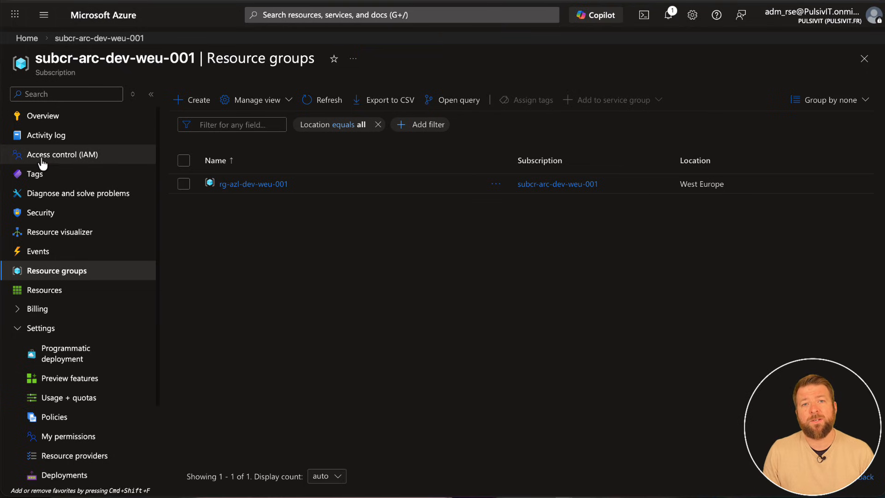
left_click(51, 155)
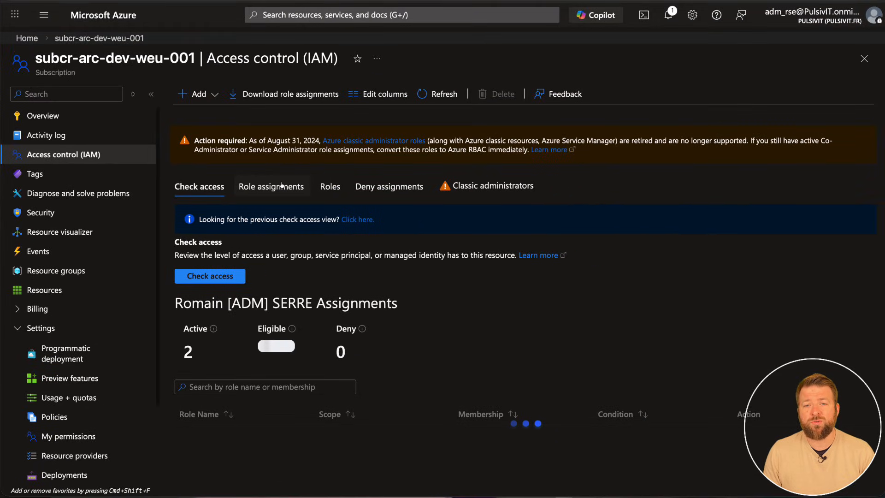
scroll(281, 184, "down", 1)
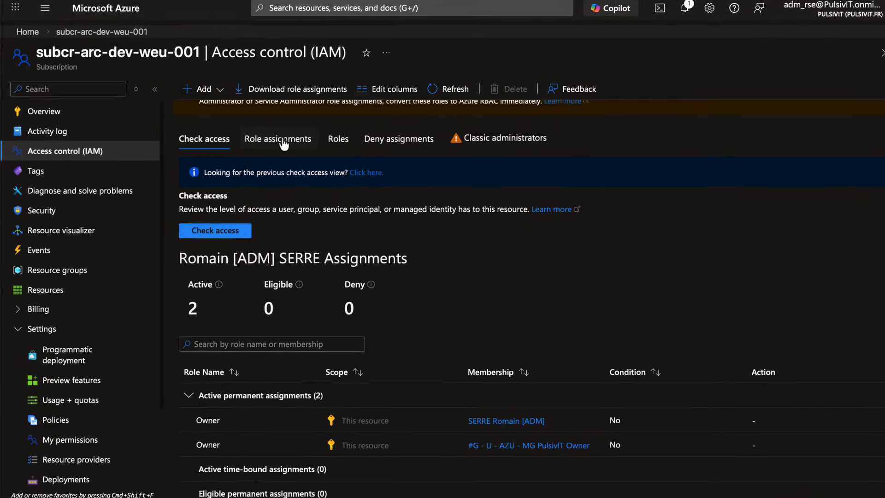
left_click(283, 144)
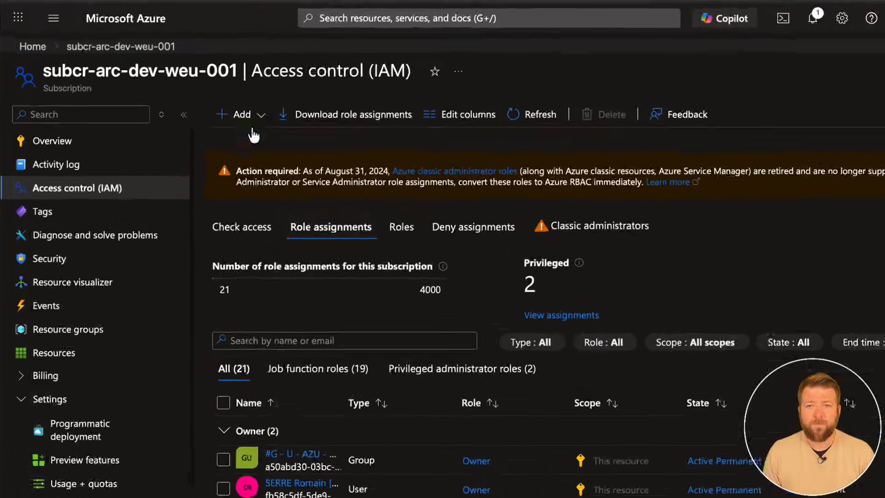
Start a role assignment on the subscription and choose the Azure Connected Machine Onboarding role.
left_click(219, 95)
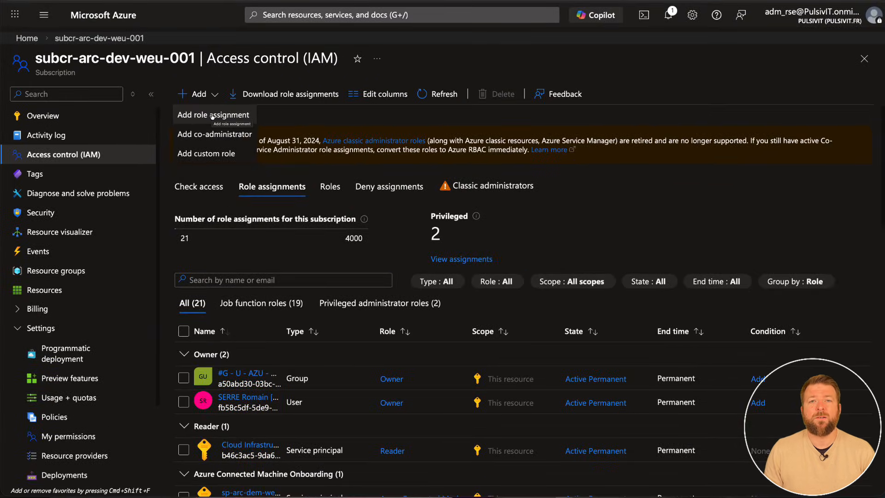
left_click(212, 115)
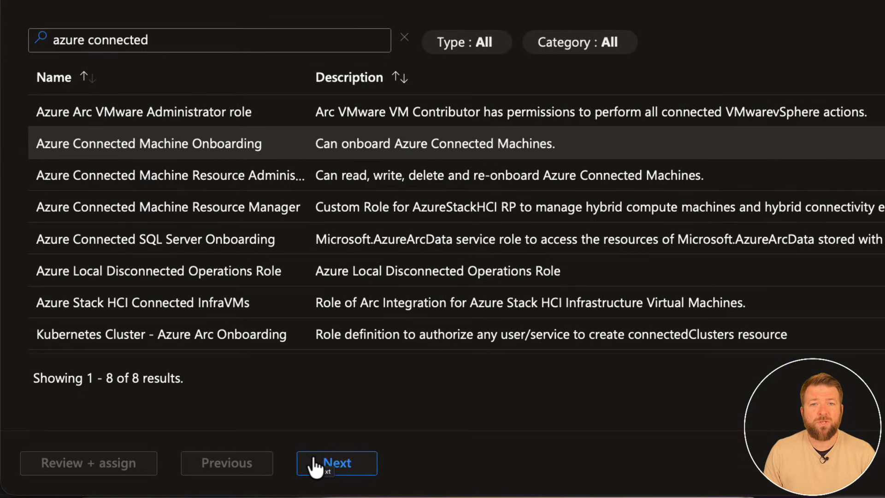
left_click(316, 464)
Add the group #G - U - AZU - AZL PulsivIT Contributors as member of the role assignment.
left_click(181, 53)
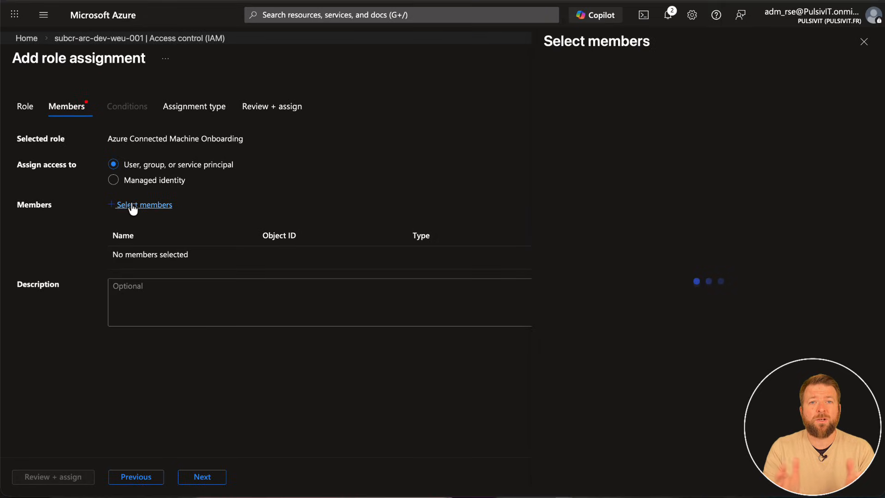
left_click(555, 96)
type("#G - U - AZU - AZL PulsivIT Contributors")
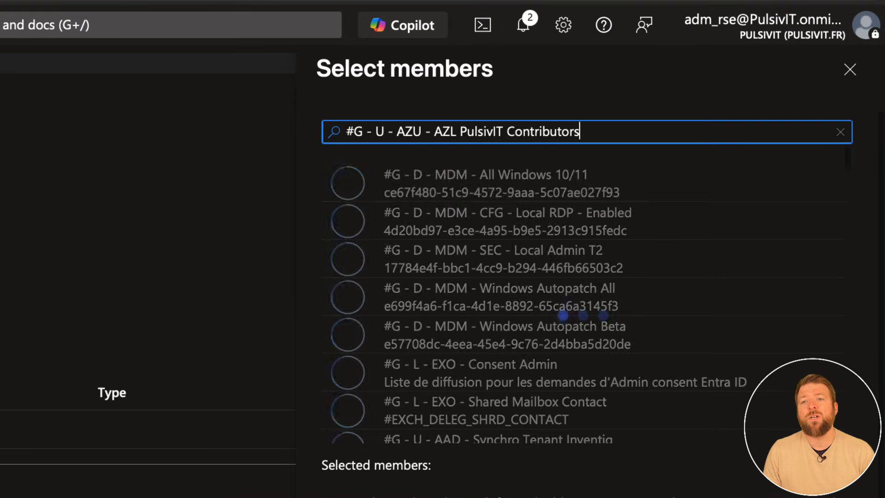
left_click(411, 183)
left_click(322, 497)
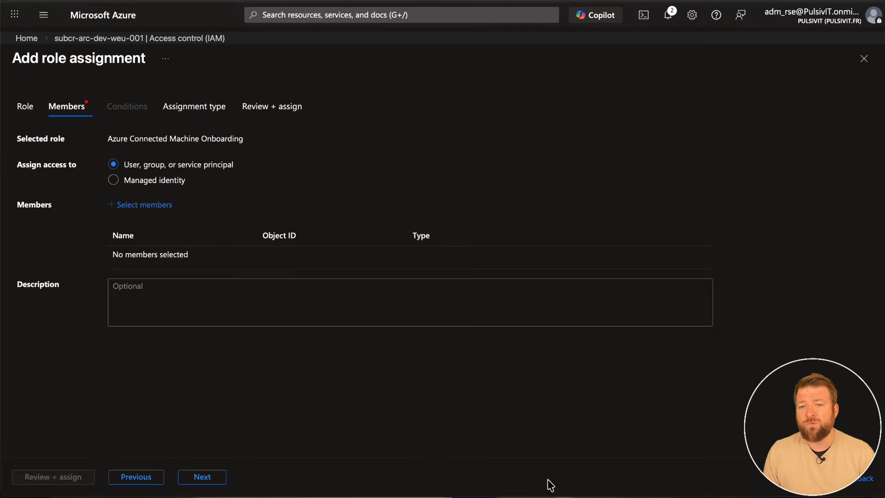
Set the assignment type to Active with Permanent duration, and assign the Azure Connected Machine Onboarding role.
left_click(191, 478)
left_click(173, 208)
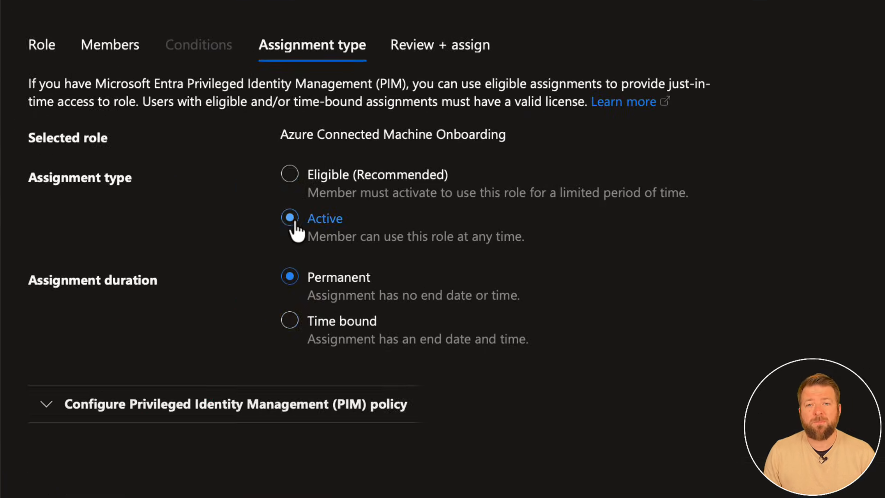
left_click(202, 477)
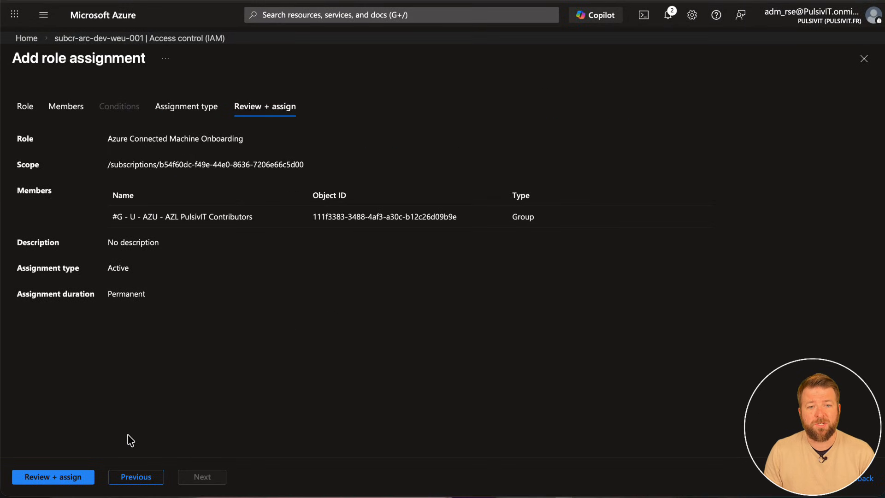
left_click(57, 474)
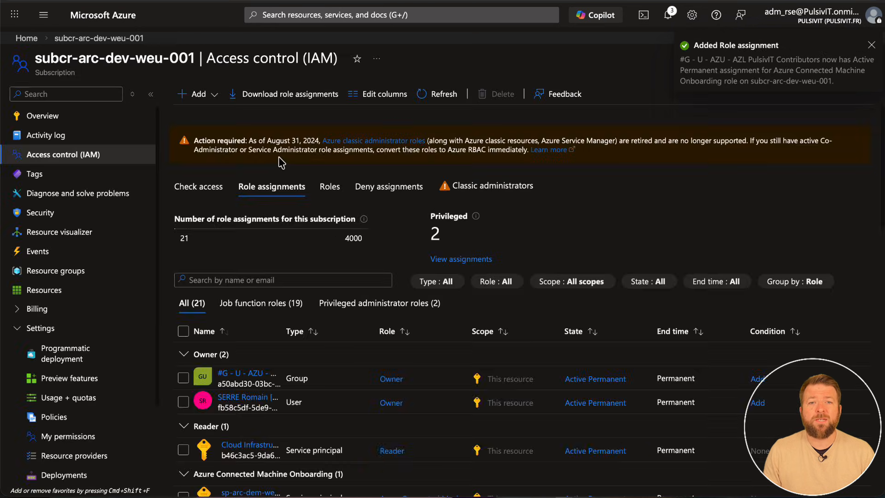
Assign the Azure Connected Machine Resource Administrator role on the subscription as Active and Permanent.
left_click(197, 91)
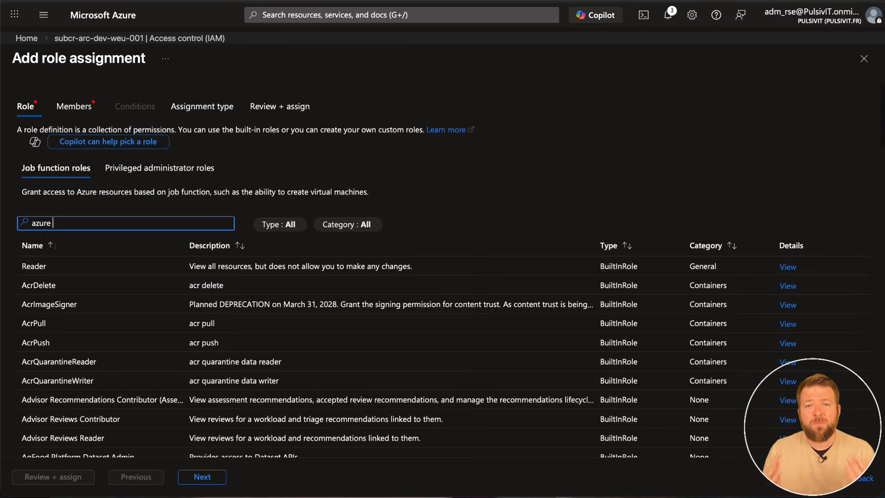
type("connec")
type("ted machine")
left_click(195, 478)
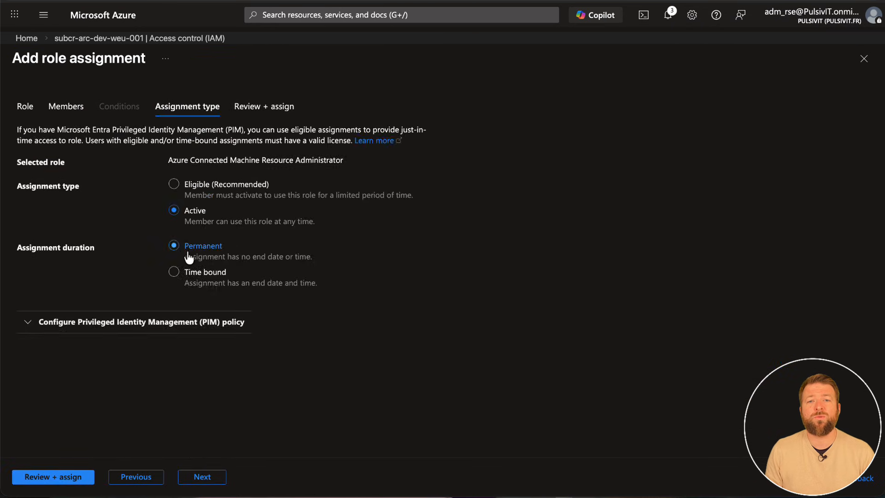
Assign the Azure Stack HCI Administrator and Reader roles on the subscription to the AZL PulsivIT Contributors group.
type("azure st")
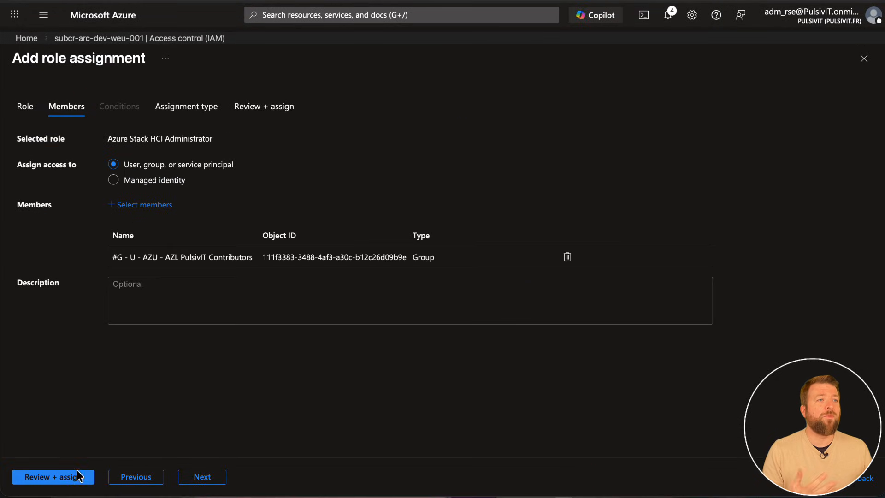
left_click(76, 476)
left_click(69, 477)
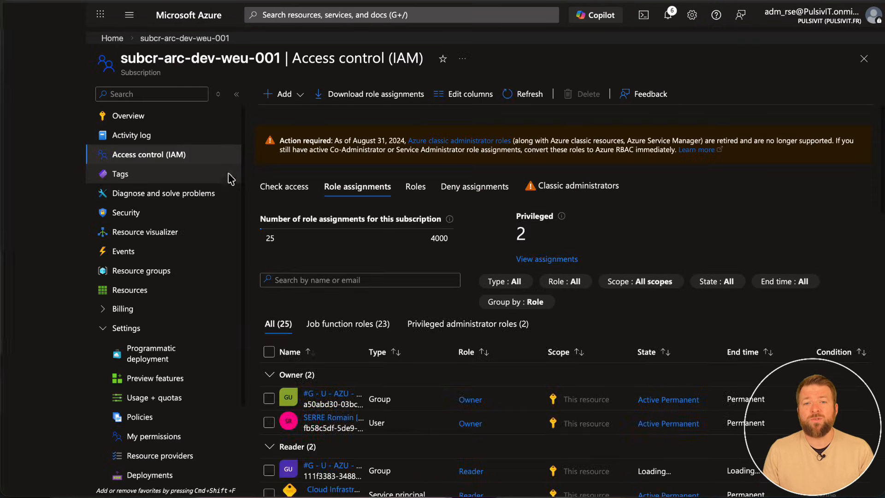
Assign the Key Vault Data Access Administrator and Key Vault Secrets Officer roles to the AZL PulsivIT Contributors group.
left_click(199, 94)
left_click(198, 113)
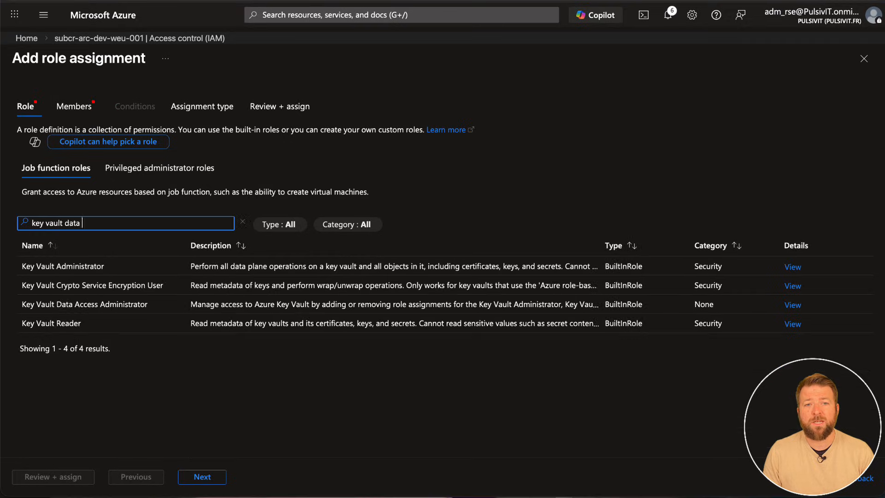
left_click(70, 477)
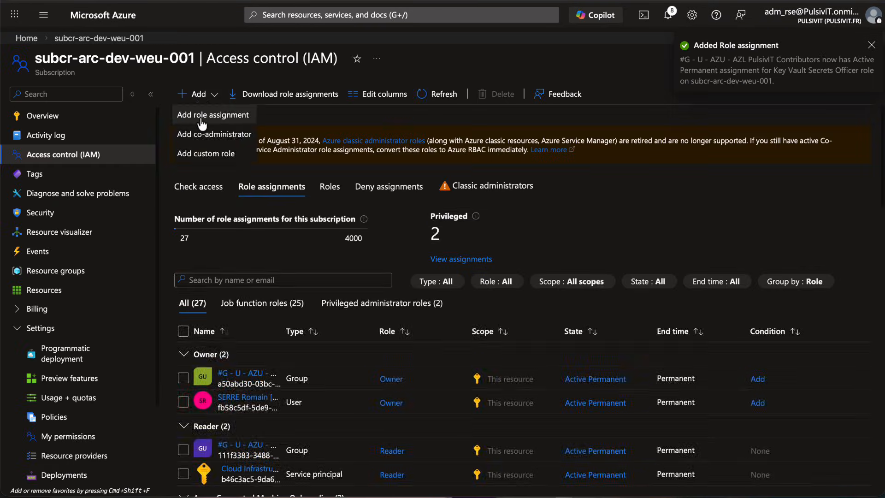
Assign the Key Vault Contributor and Storage Account Contributor roles to the AZL PulsivIT Contributors group.
left_click(184, 112)
type("key vault contributor")
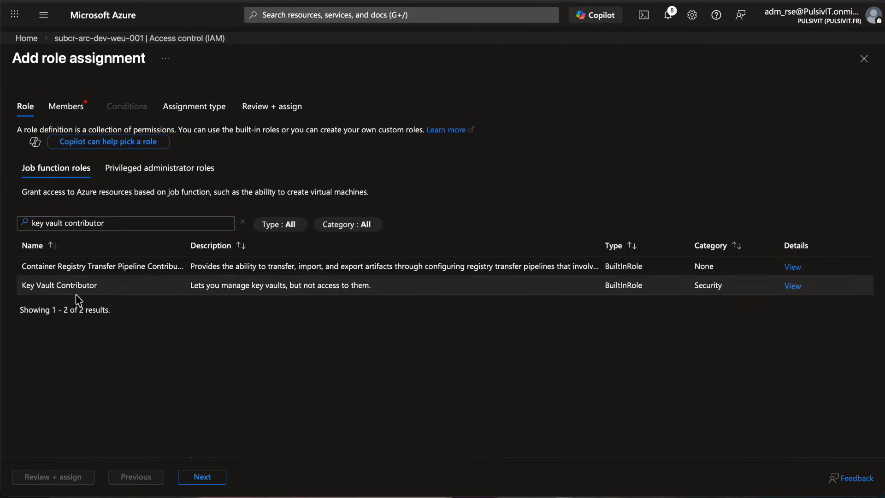
left_click(560, 476)
left_click(59, 477)
type("storage account contributor")
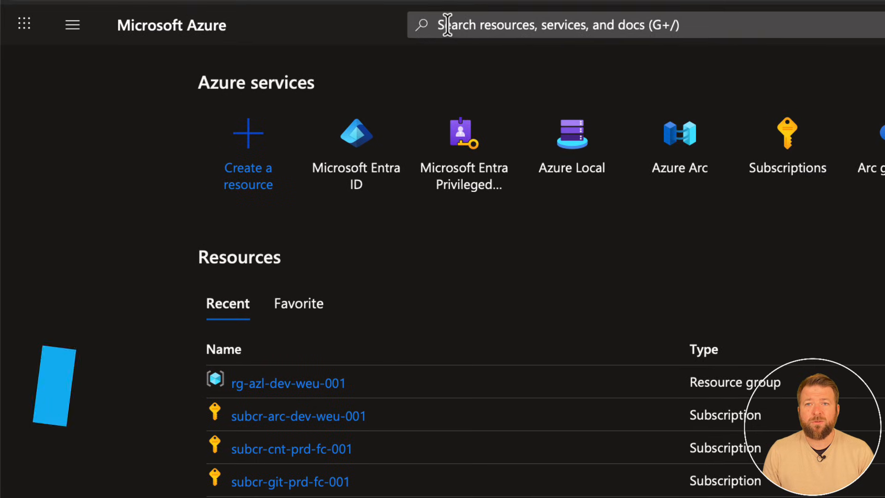
Search the portal for "arc gateway" and open the Arc gateways service.
left_click(444, 24)
type("a")
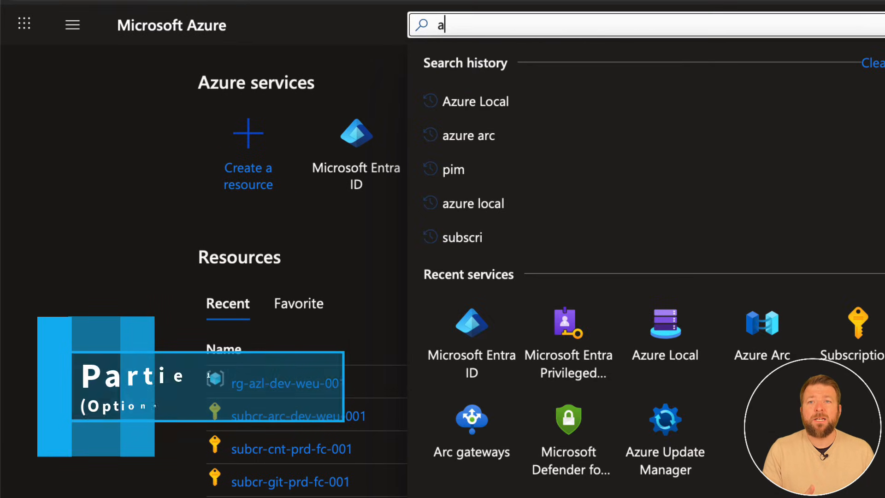
type("rc gateway")
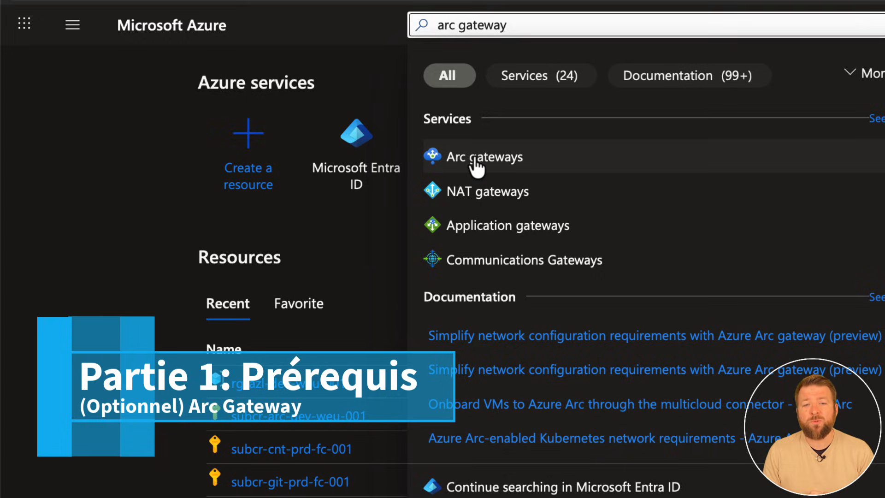
left_click(476, 164)
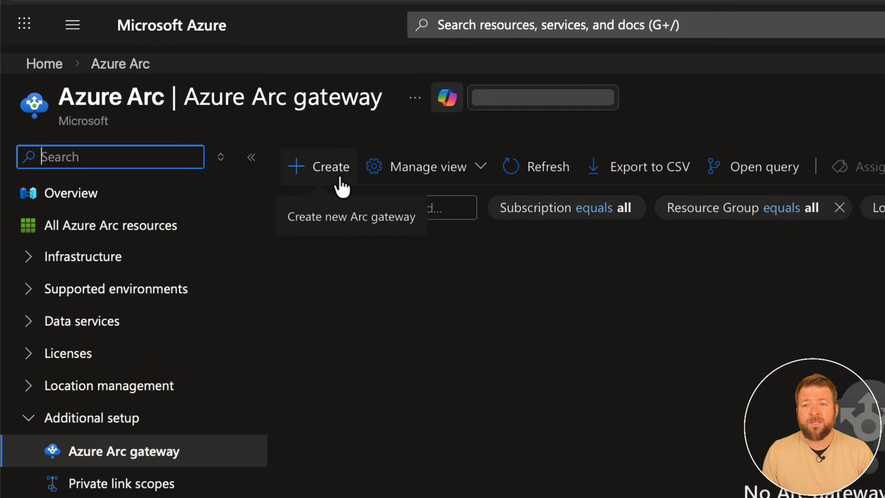
Start a new Arc gateway in resource group rg-azl-dev-weu-001, named arcgw-azl-dev-weu-001, located in (Europe) West Europe.
left_click(515, 354)
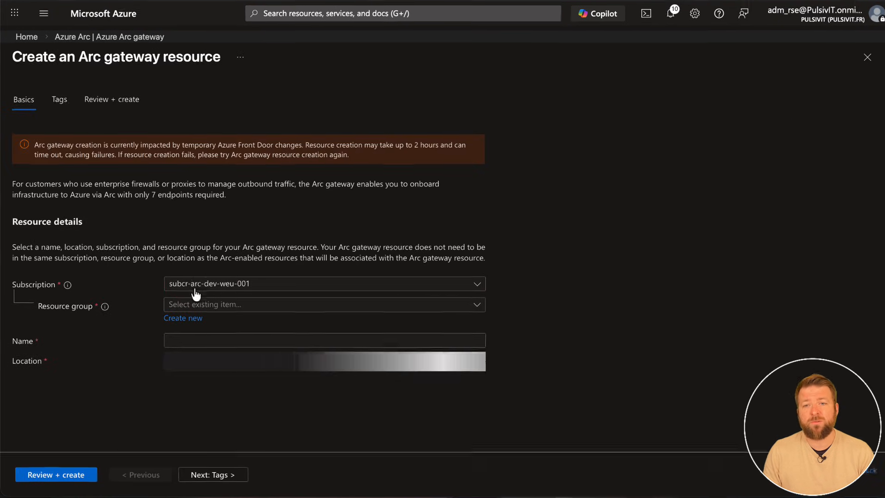
left_click(192, 303)
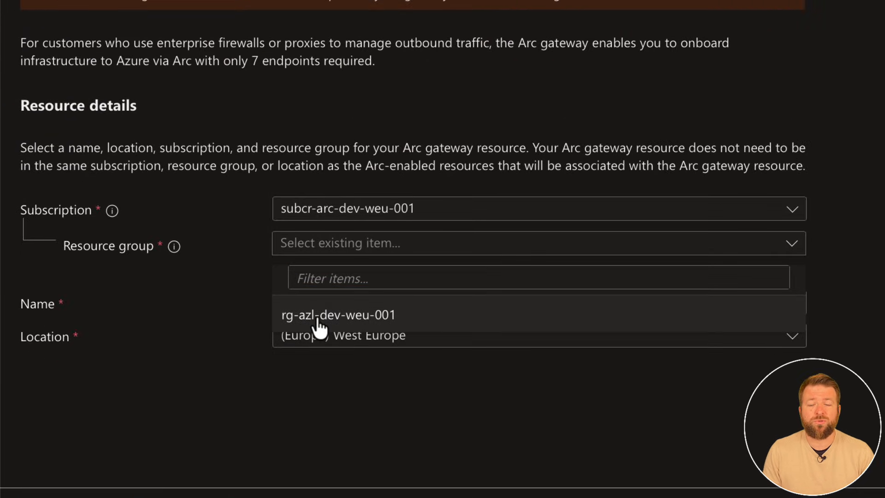
left_click(319, 325)
left_click(299, 304)
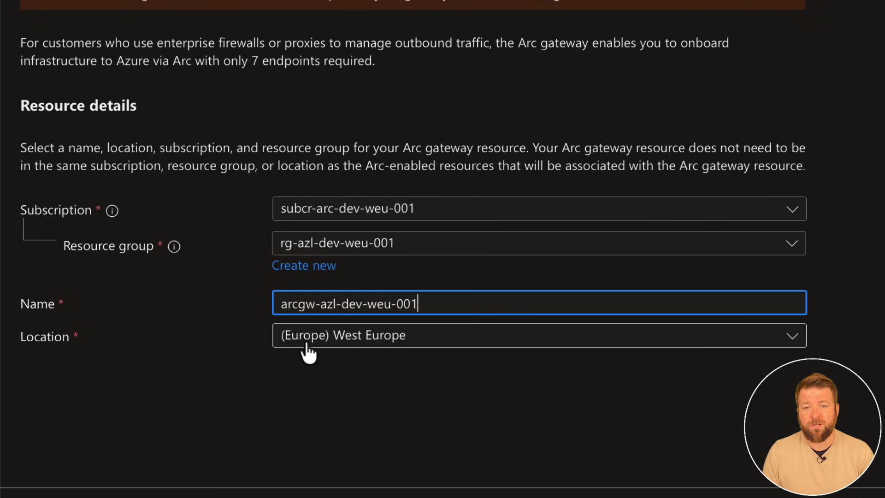
left_click(364, 375)
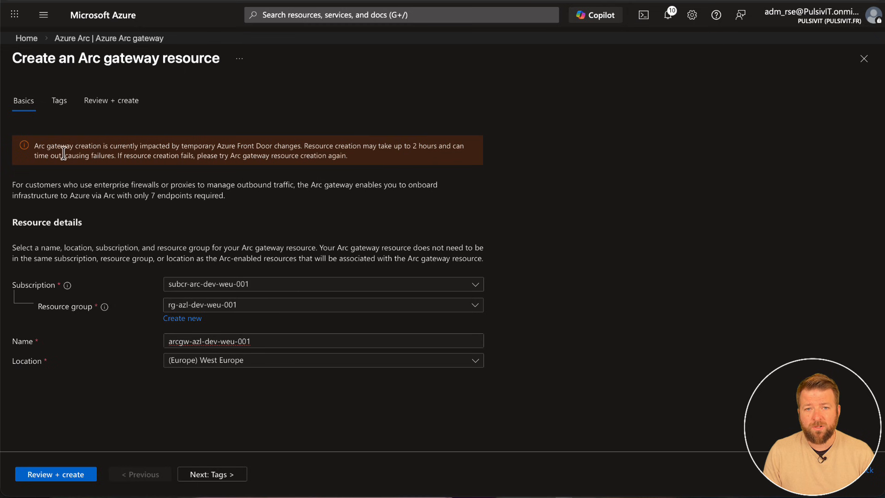
Read the notice about Arc gateway creation delays, and review and create the gateway resource.
left_click_drag(34, 147, 341, 156)
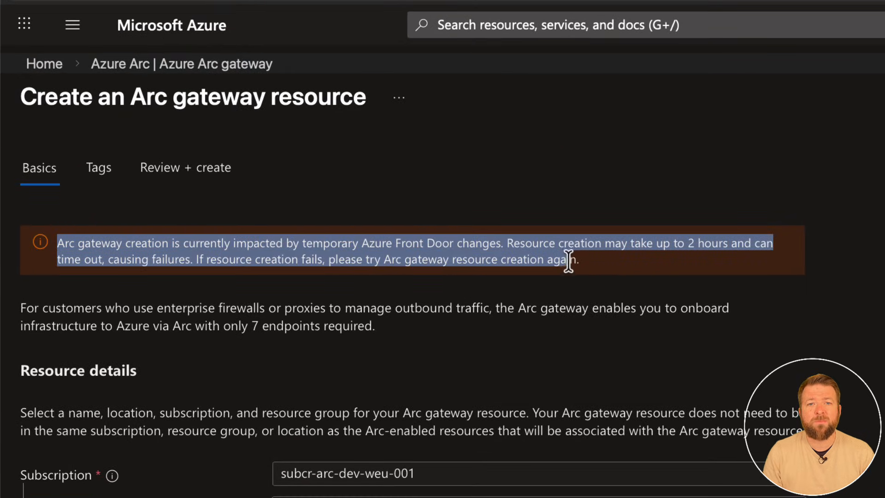
left_click_drag(568, 261, 586, 263)
left_click(238, 418)
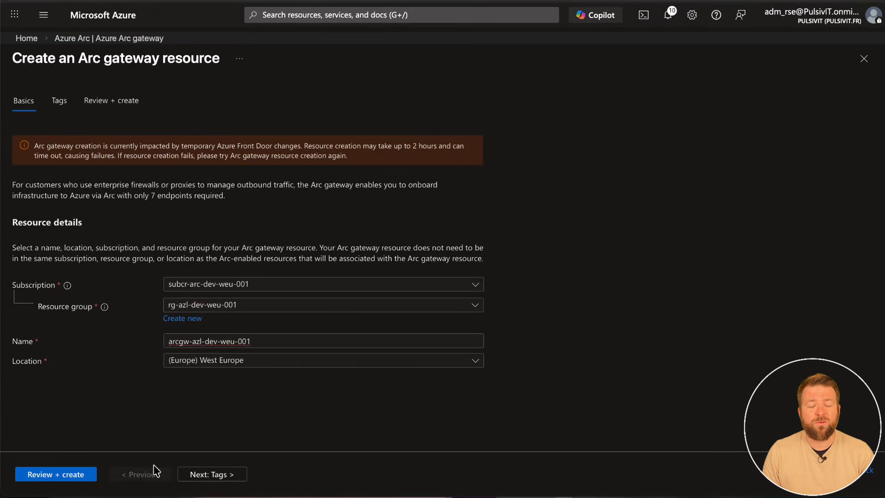
left_click(74, 474)
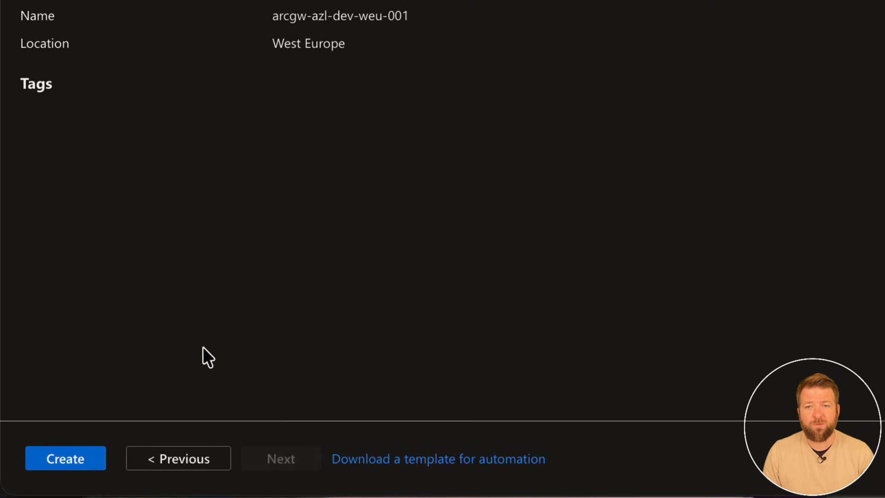
left_click(67, 456)
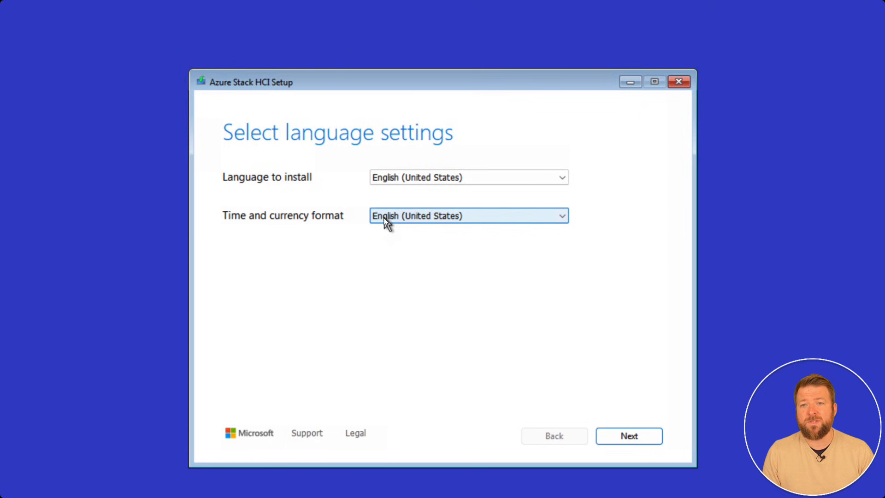
In Azure Stack HCI Setup, set the time and currency format to French (France) and accept the French (Legacy, AZERTY) keyboard.
left_click(383, 217)
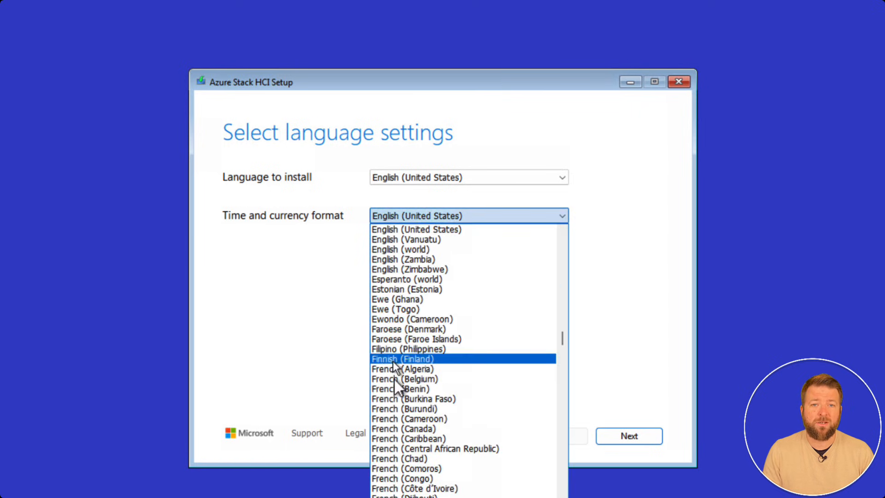
left_click(470, 474)
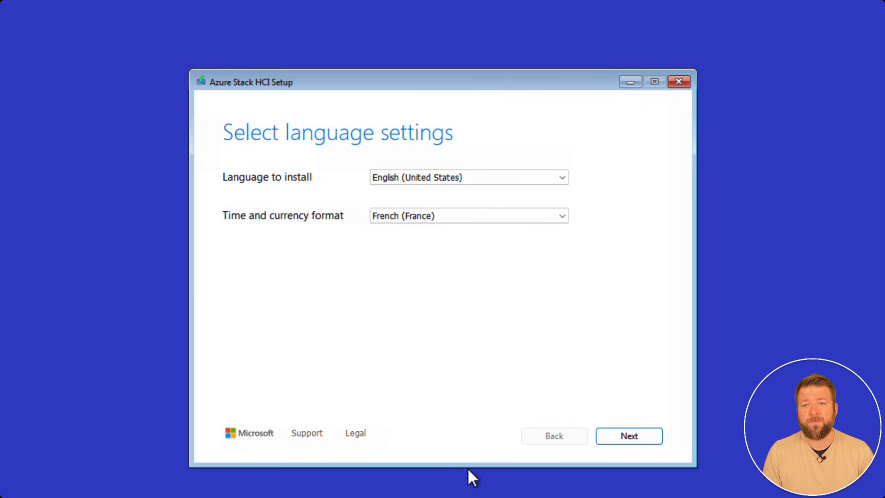
left_click(598, 434)
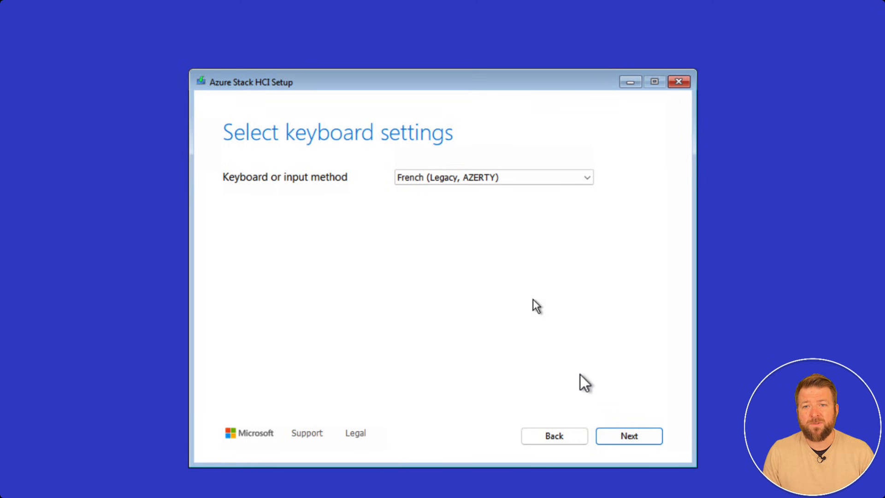
left_click(612, 433)
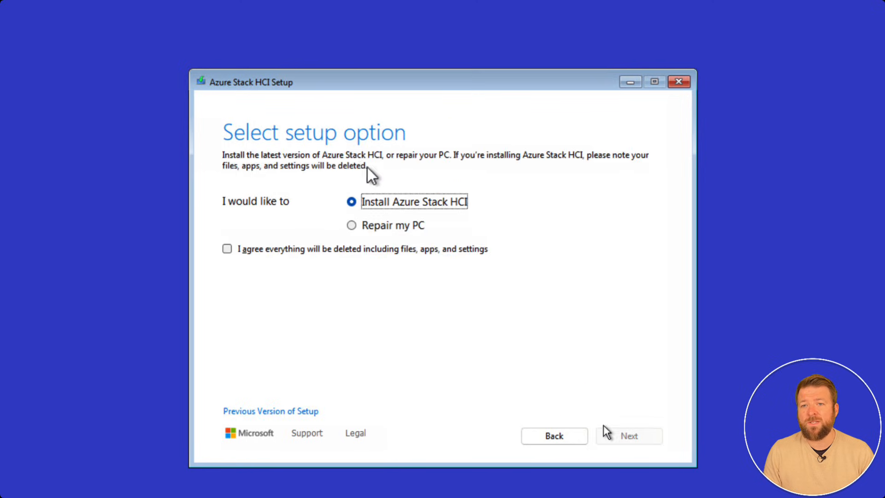
Choose to install Azure Stack HCI, agree that everything will be deleted, and continue to the installation location.
left_click(297, 249)
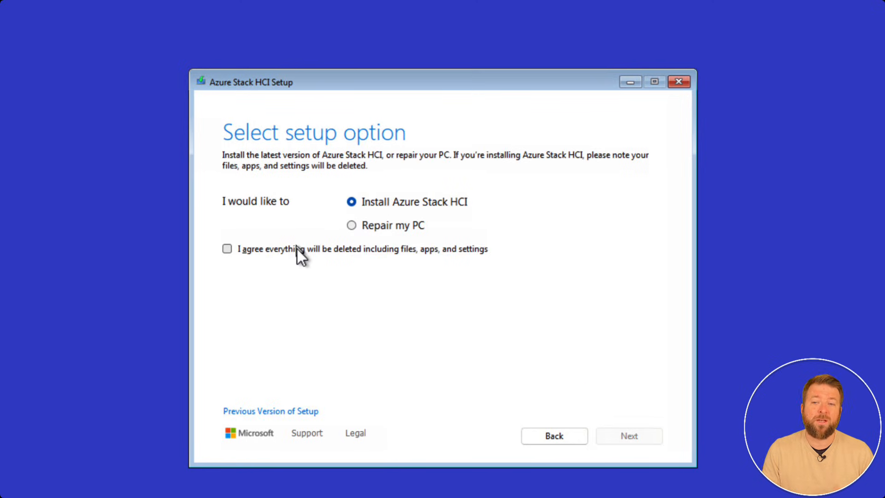
left_click(631, 440)
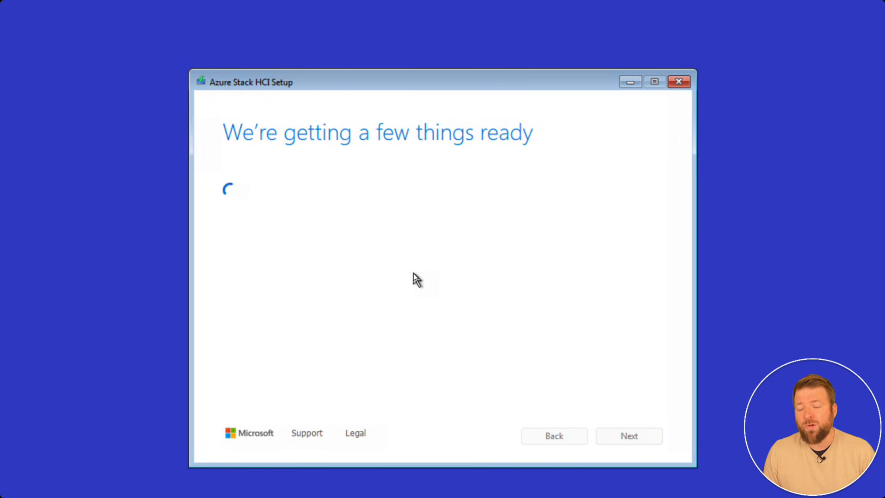
left_click(628, 436)
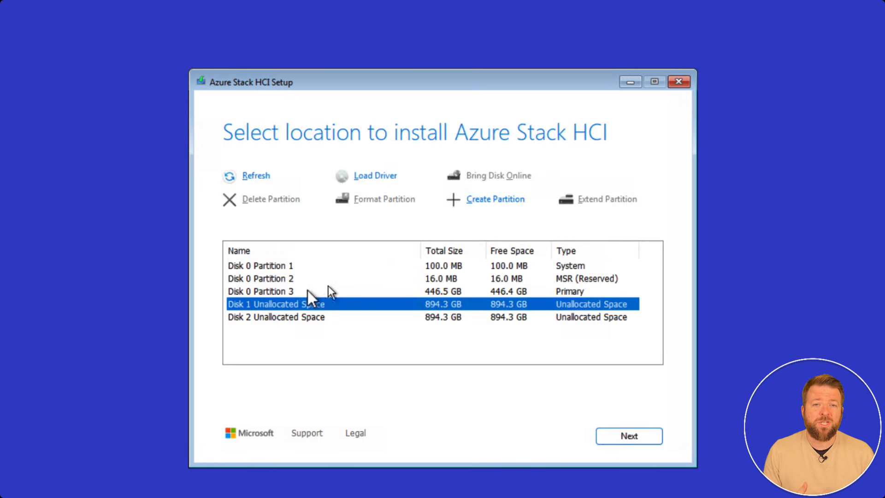
Delete partitions 3, 2 and 1 on Disk 0.
left_click(306, 289)
left_click(245, 202)
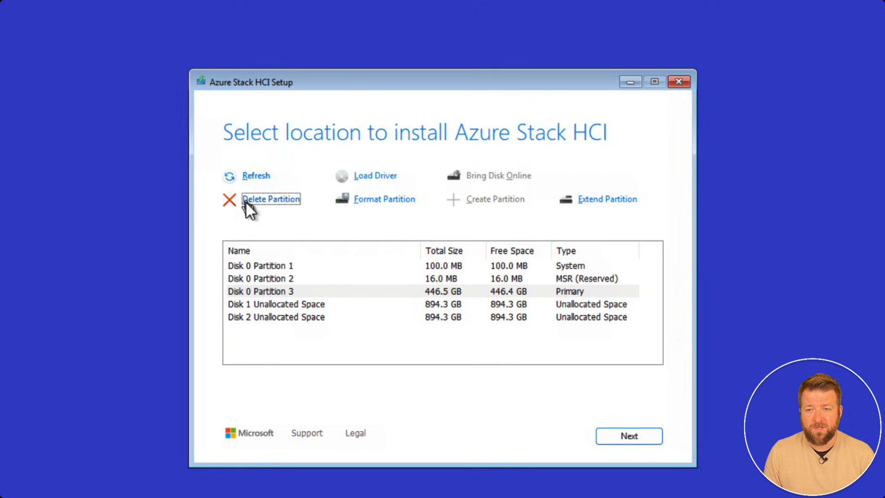
left_click(286, 279)
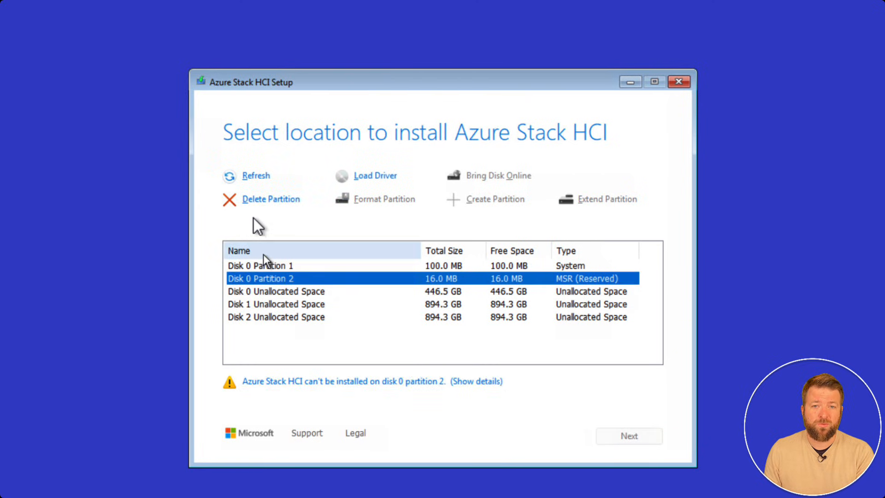
left_click(253, 203)
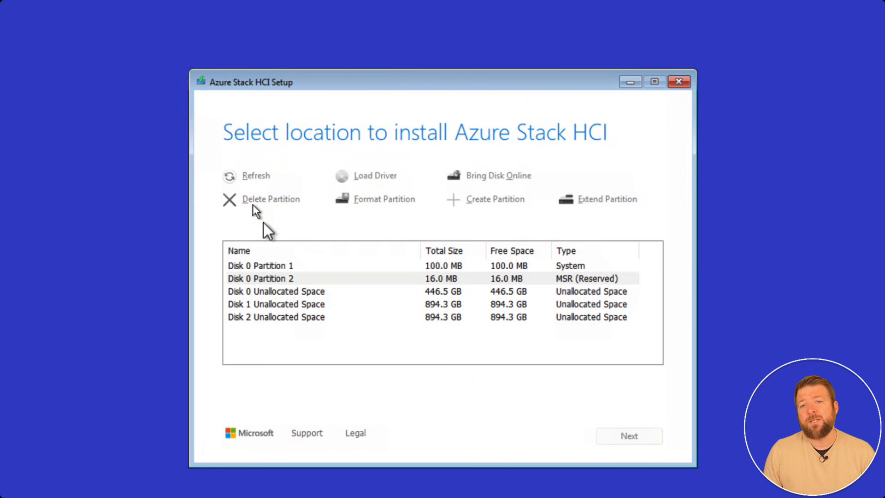
left_click(272, 265)
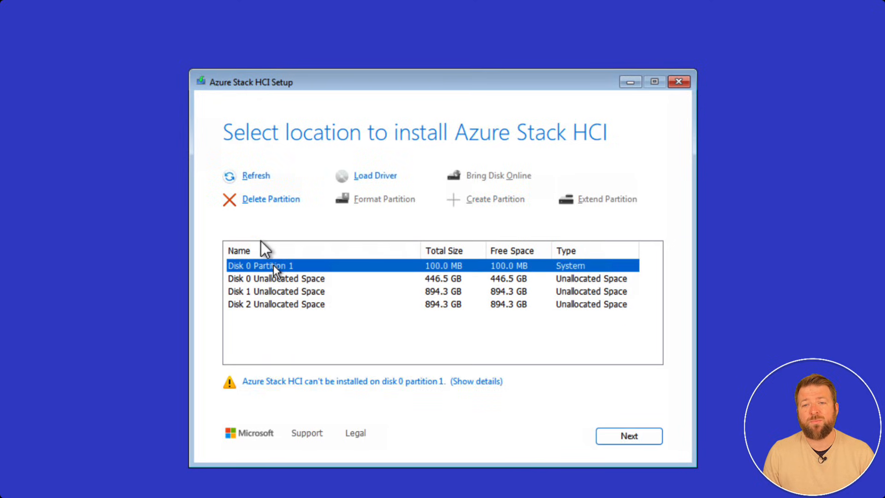
left_click(255, 203)
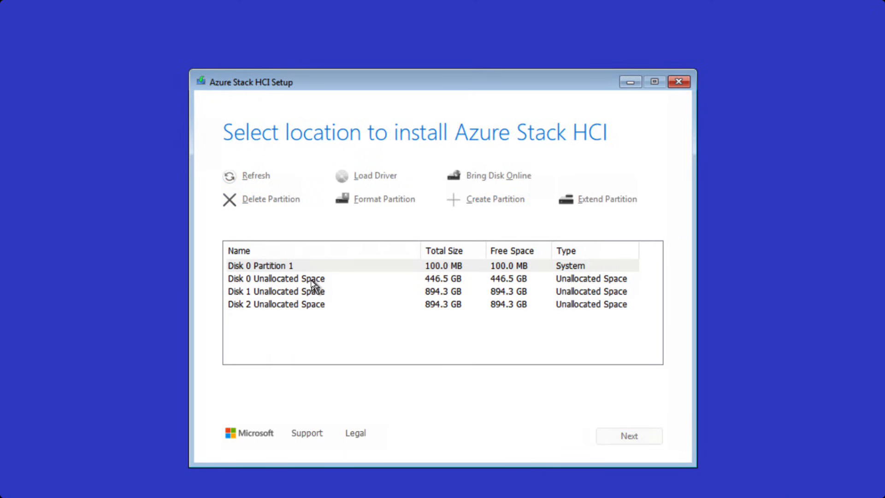
Choose the Disk 0 unallocated space as the installation location and start the Azure Stack HCI installation.
left_click(307, 279)
left_click(286, 267)
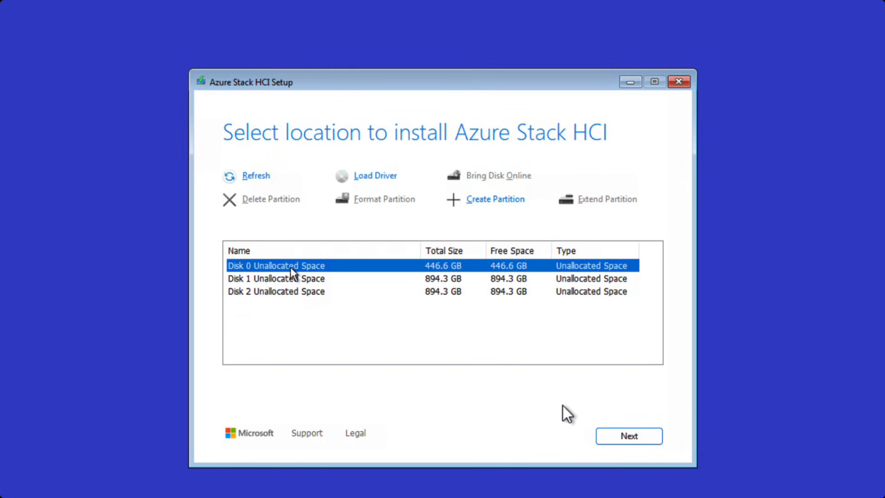
left_click(614, 437)
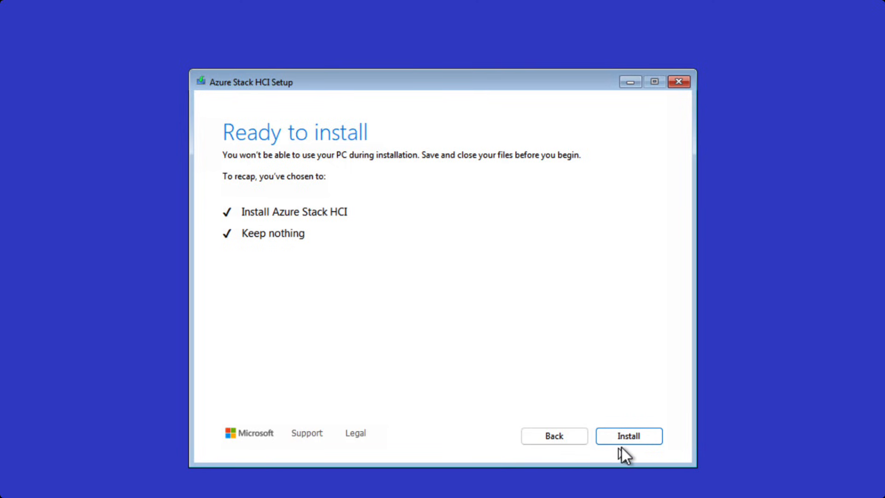
left_click(631, 440)
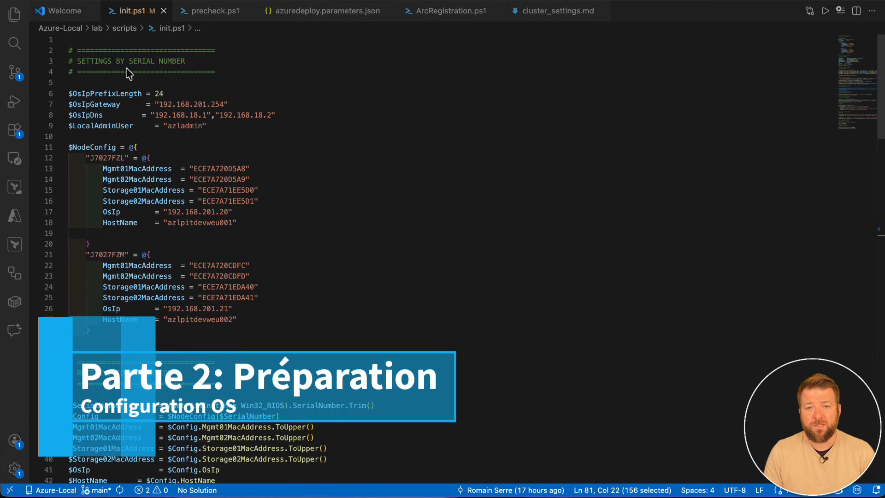
Switch to Visual Studio Code and examine the shared network settings and per-node MAC, IP and host name entries in init.ps1.
double_click(130, 93)
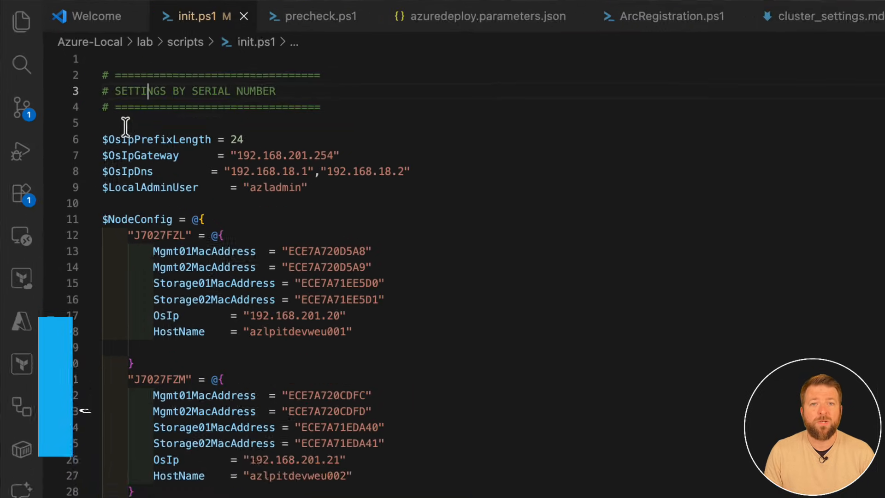
left_click_drag(134, 152, 346, 208)
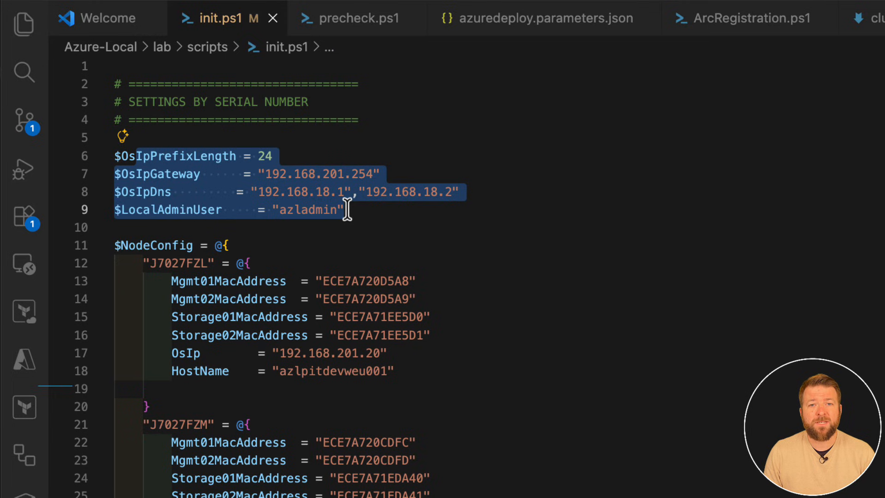
double_click(130, 173)
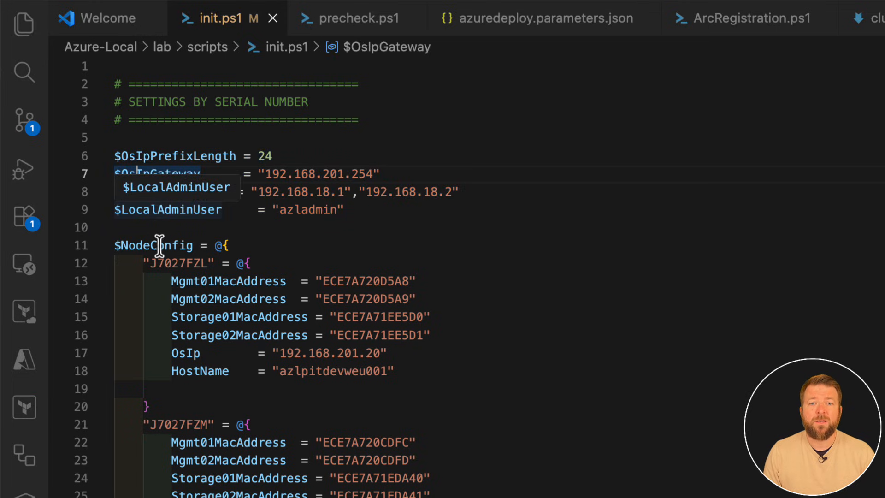
left_click_drag(116, 245, 382, 378)
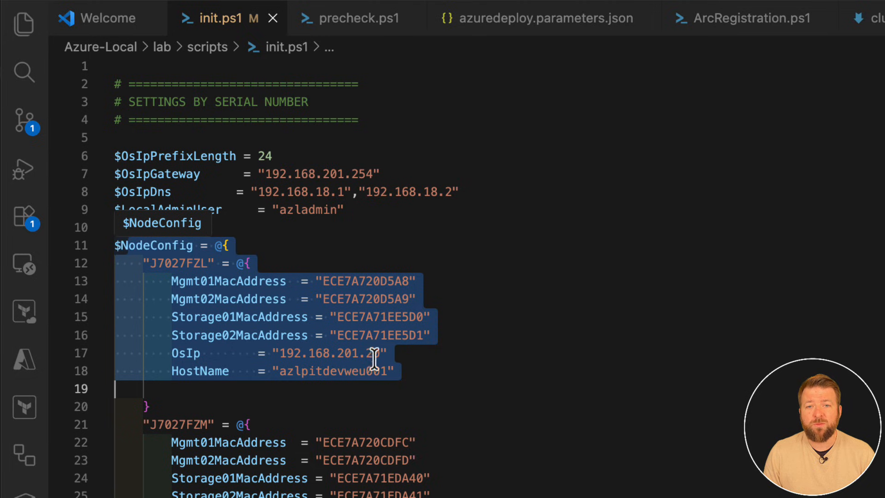
left_click_drag(151, 263, 422, 299)
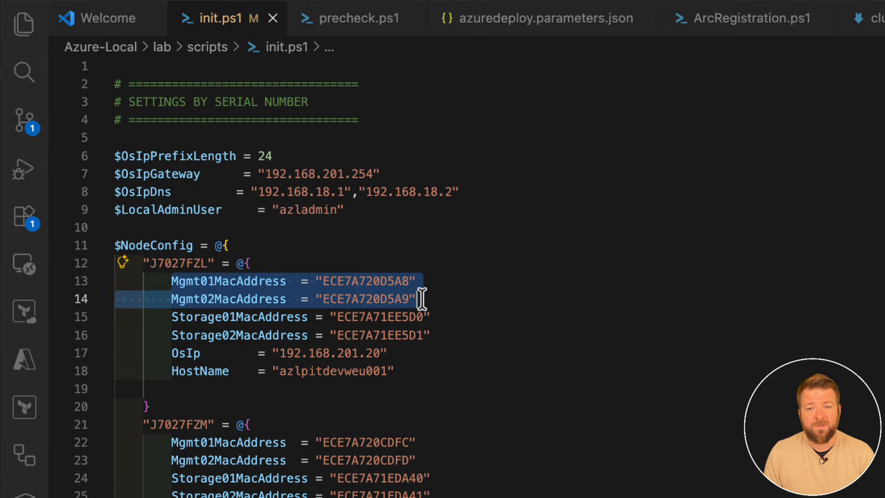
left_click(293, 332)
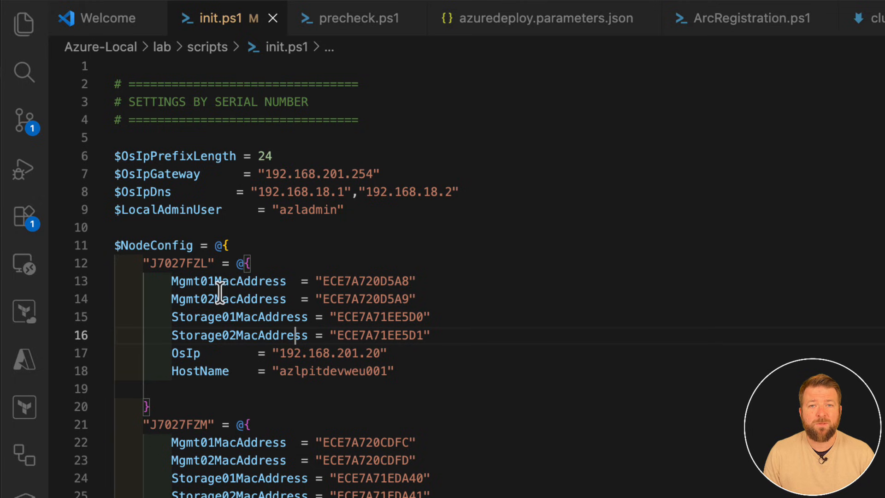
scroll(256, 277, "down", 6)
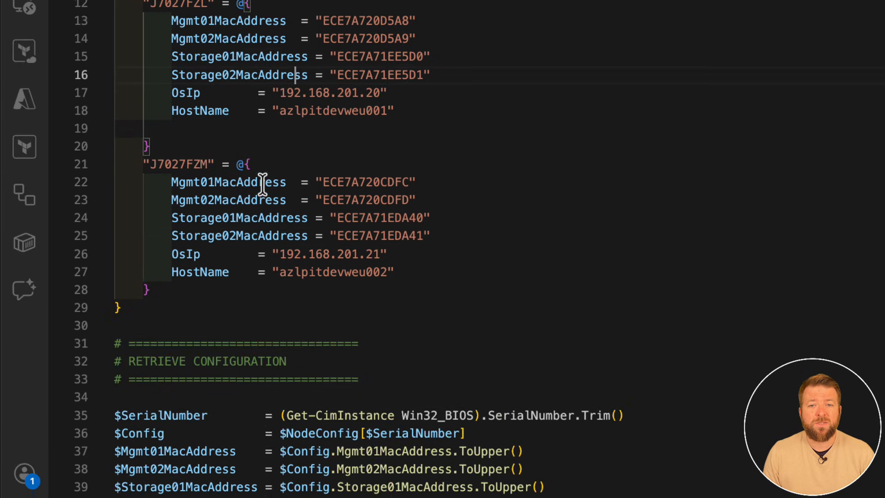
left_click_drag(171, 40, 399, 36)
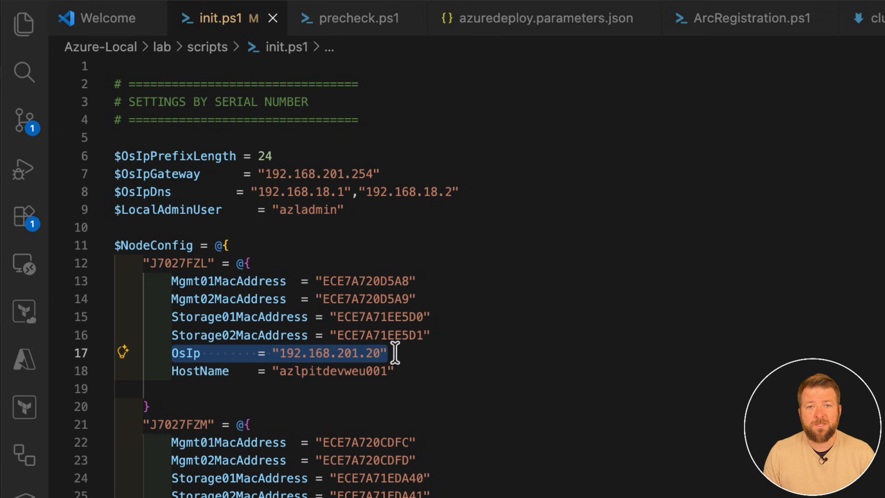
left_click(389, 353)
Examine how the Retrieve Configuration section of init.ps1 reads the BIOS serial number and loads the matching node's settings.
scroll(421, 368, "down", 4)
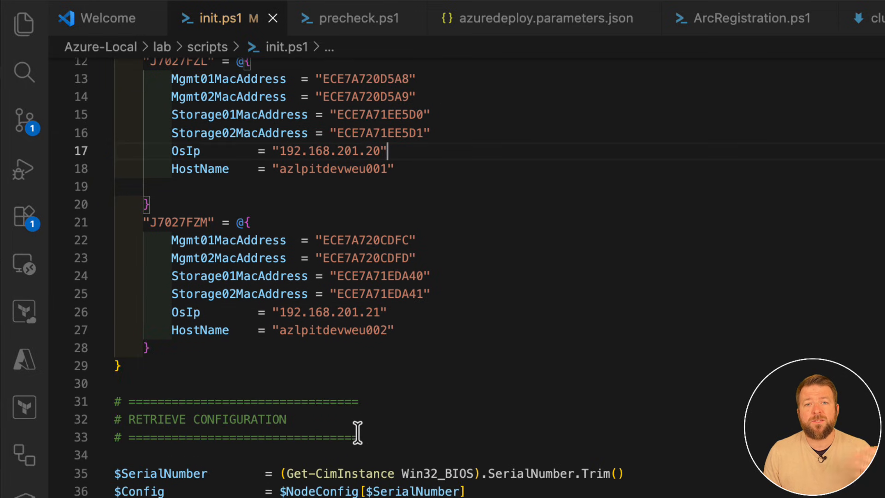
scroll(357, 432, "down", 1)
left_click_drag(119, 413, 420, 332)
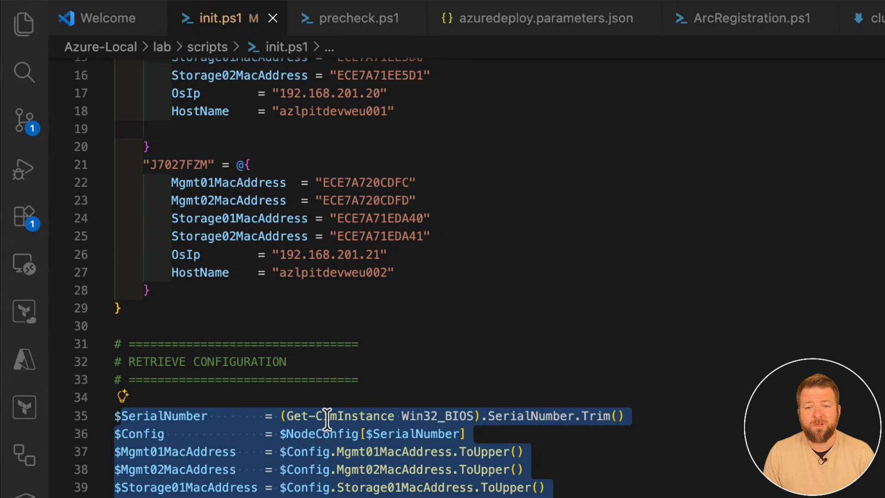
left_click_drag(287, 415, 626, 416)
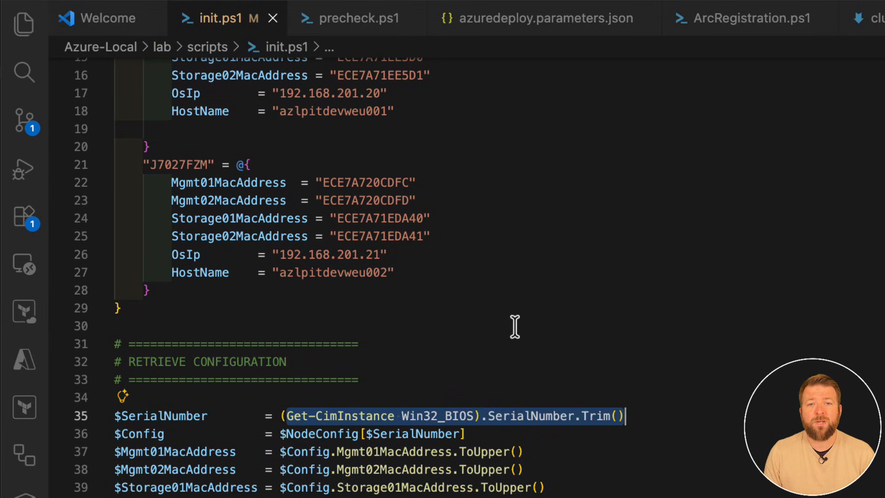
scroll(515, 328, "down", 5)
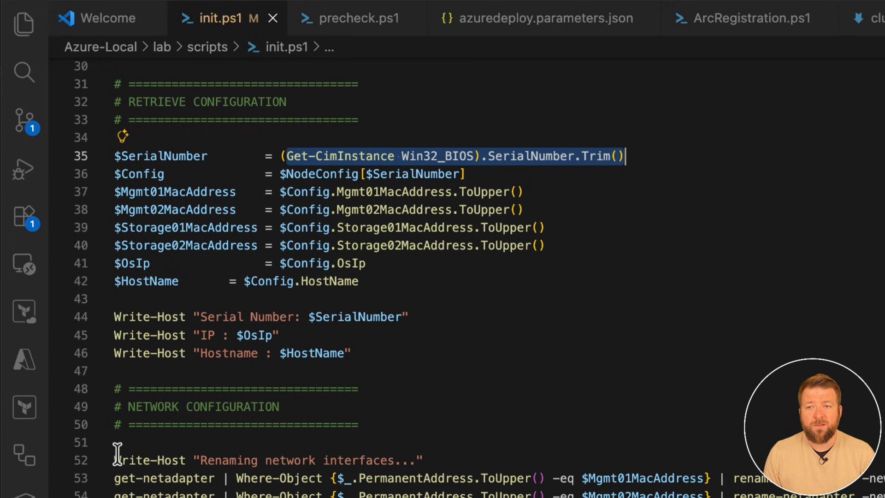
Examine the Network Configuration section of init.ps1: adapter renaming, DHCP disabling, IP cleanup, IPv6 unbinding and target adapter selection.
left_click_drag(114, 459, 884, 497)
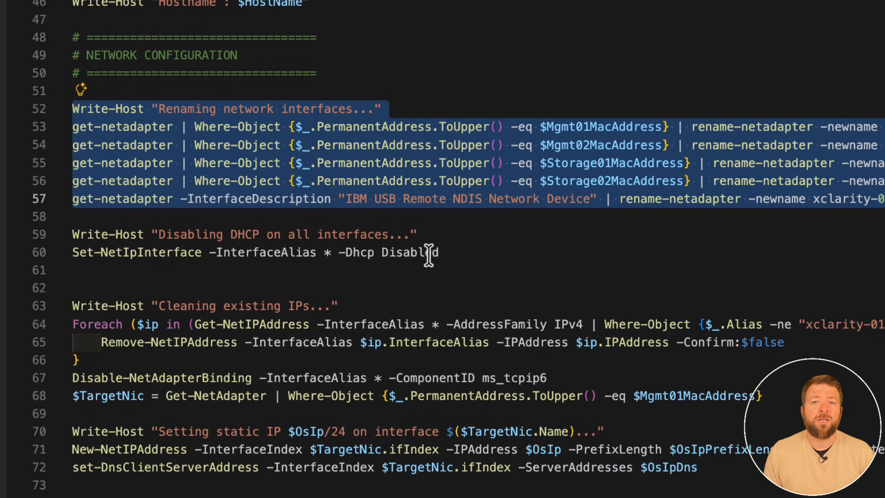
left_click_drag(481, 252, 94, 237)
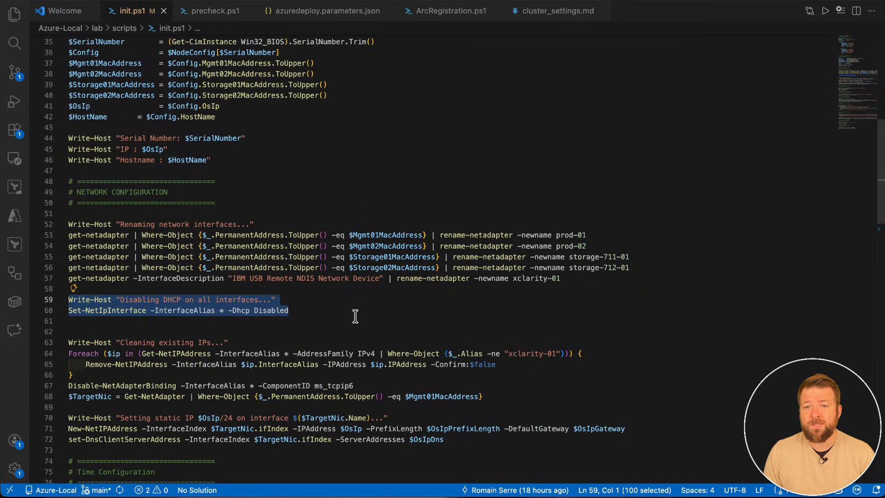
left_click(360, 318)
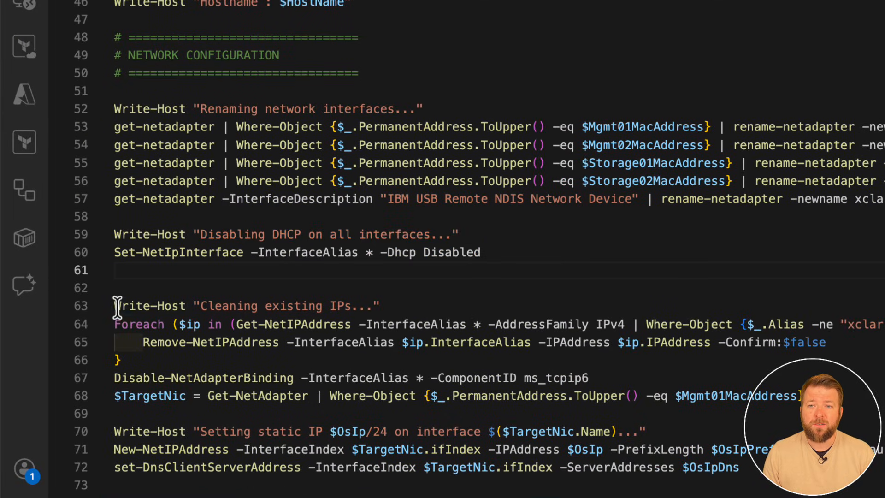
left_click_drag(118, 307, 782, 336)
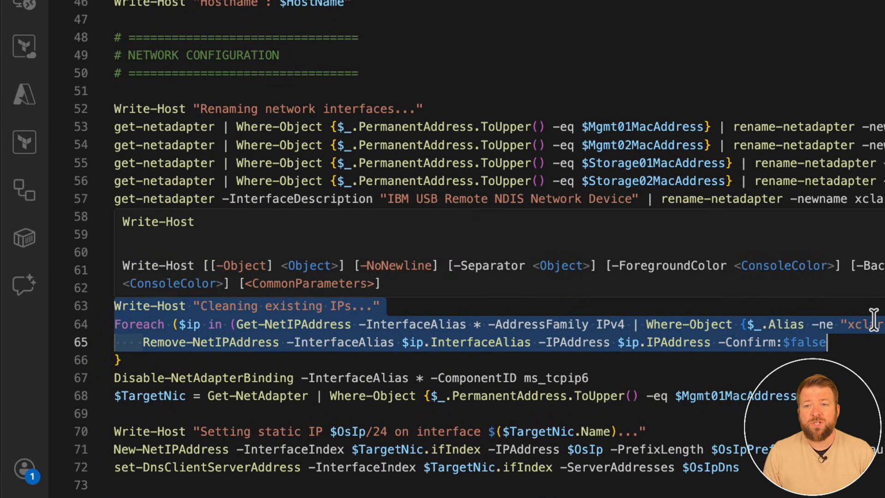
scroll(395, 369, "down", 3)
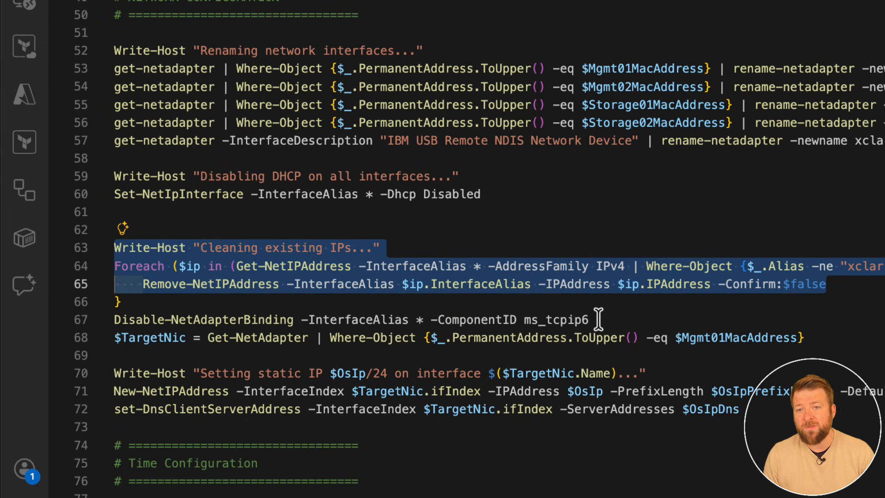
left_click_drag(598, 318, 115, 258)
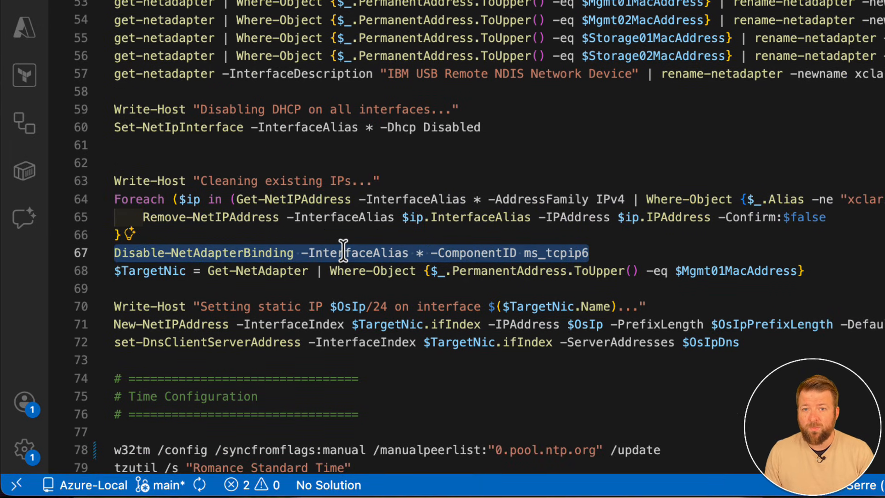
left_click(252, 271)
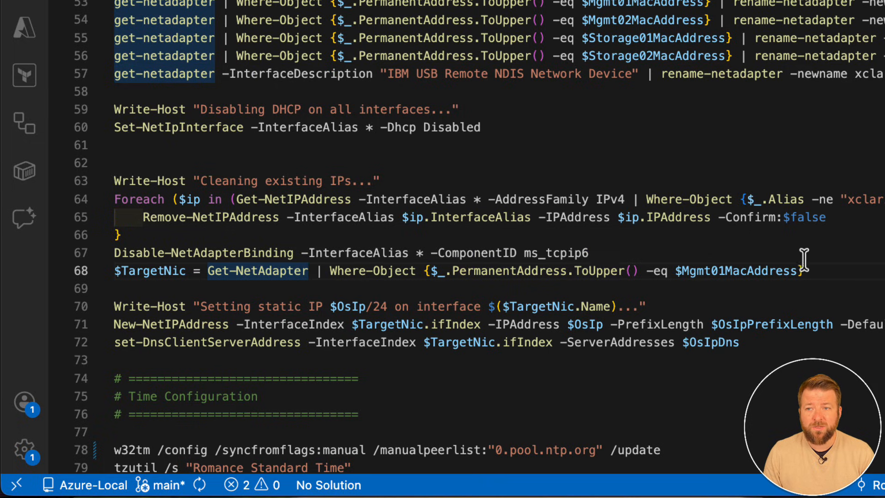
left_click_drag(804, 271, 119, 267)
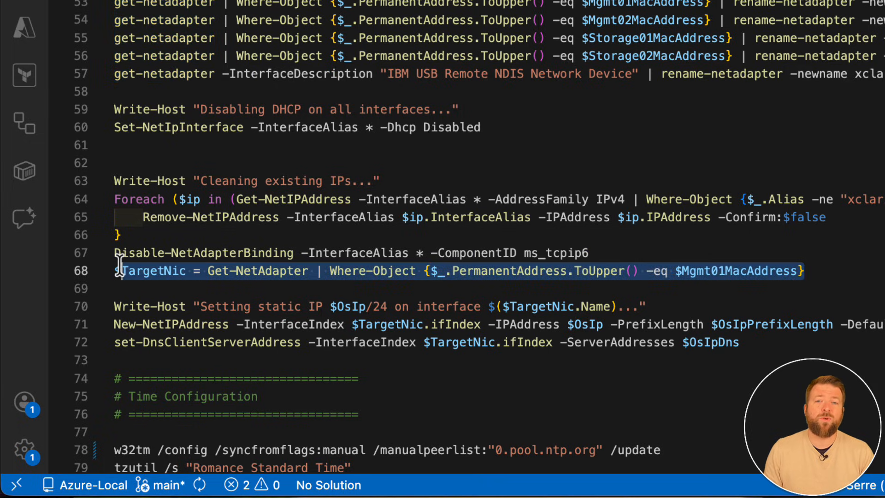
scroll(447, 225, "down", 2)
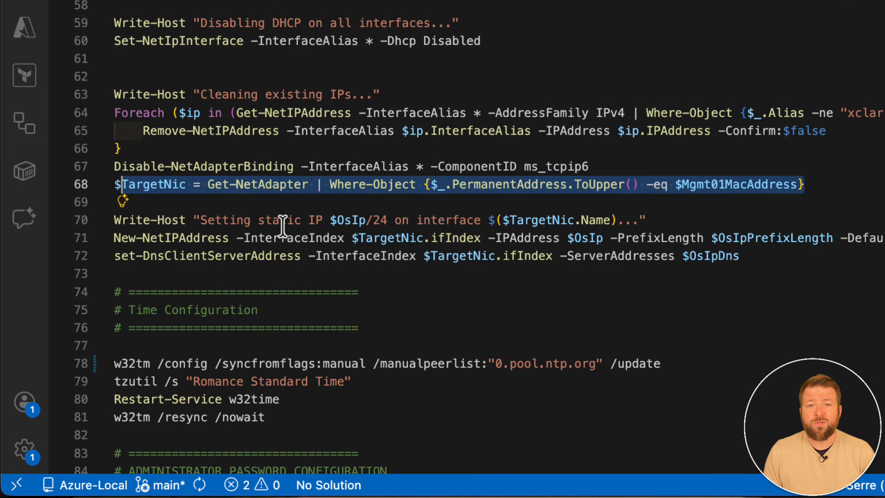
Examine the time, Administrator password and local admin user creation sections of init.ps1.
scroll(282, 226, "down", 2)
left_click_drag(138, 277, 307, 324)
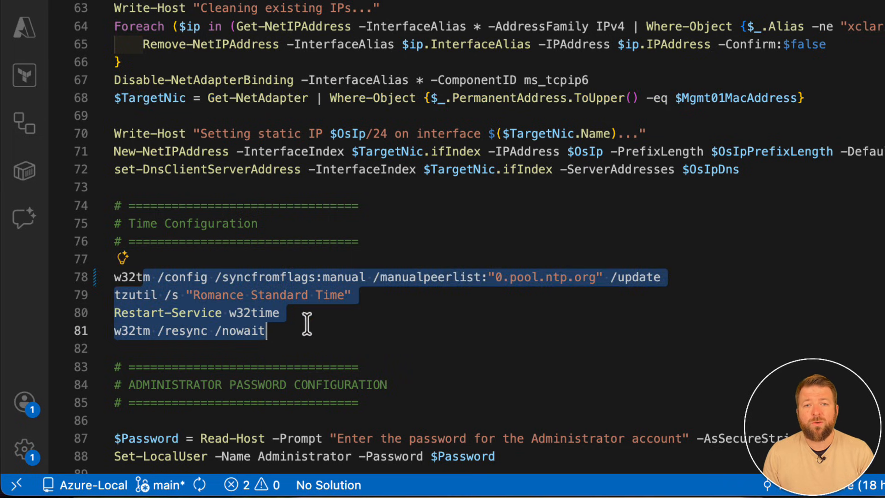
left_click(527, 302)
scroll(510, 300, "down", 5)
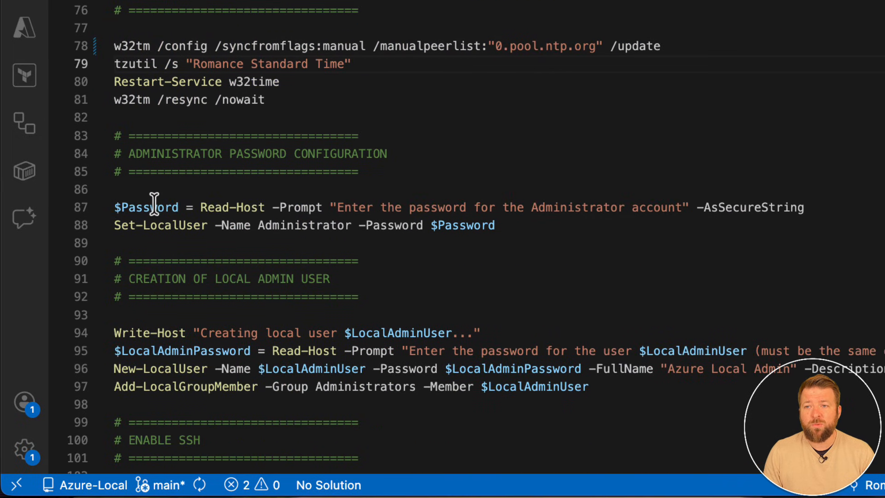
left_click_drag(150, 207, 553, 230)
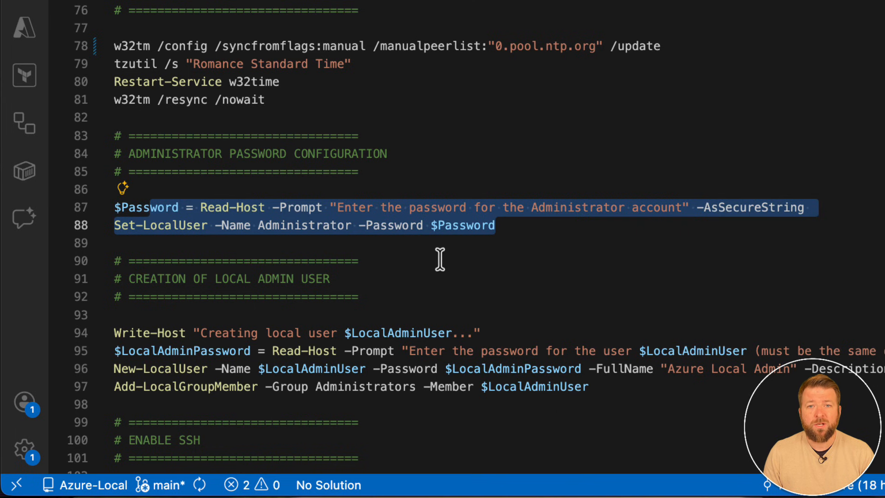
scroll(361, 272, "down", 2)
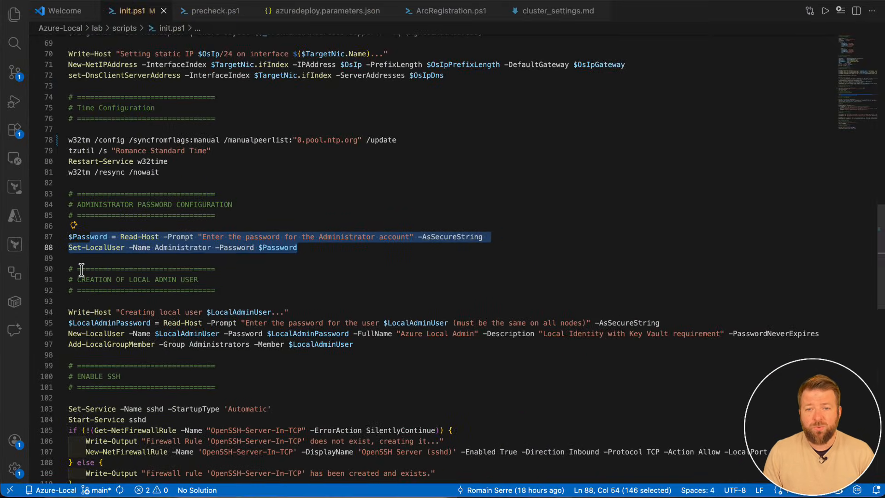
left_click_drag(82, 270, 363, 337)
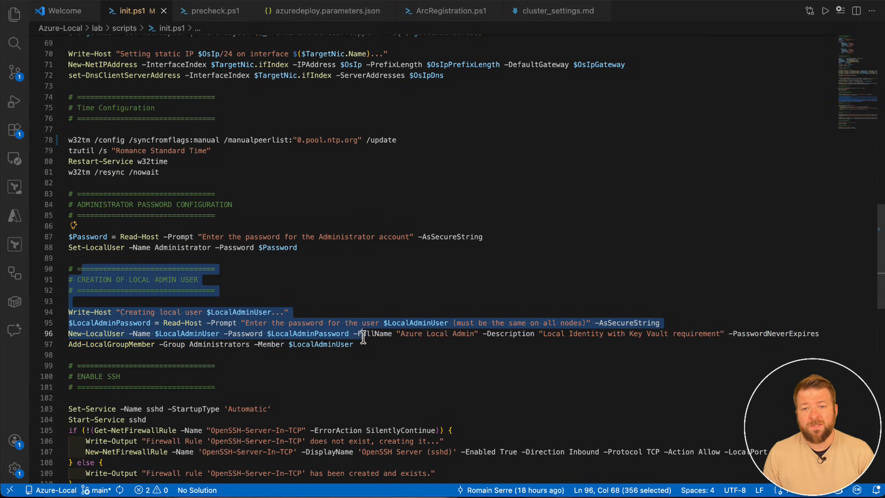
left_click(255, 323)
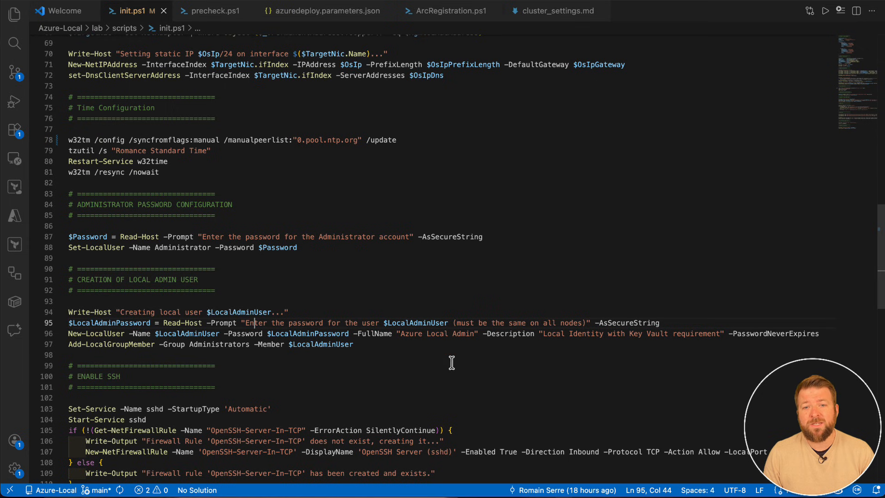
Examine the SSH, RDP, performance power plan and computer renaming sections at the end of init.ps1.
scroll(452, 362, "down", 2)
left_click_drag(89, 318, 181, 429)
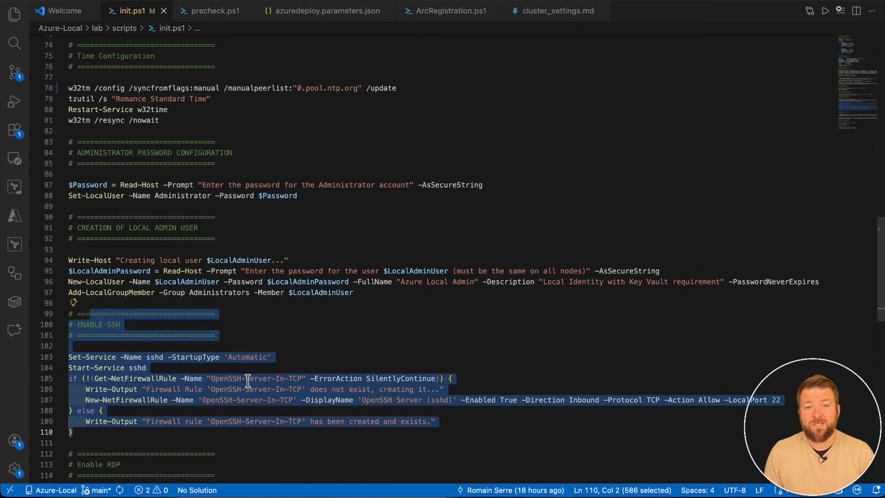
scroll(247, 380, "down", 5)
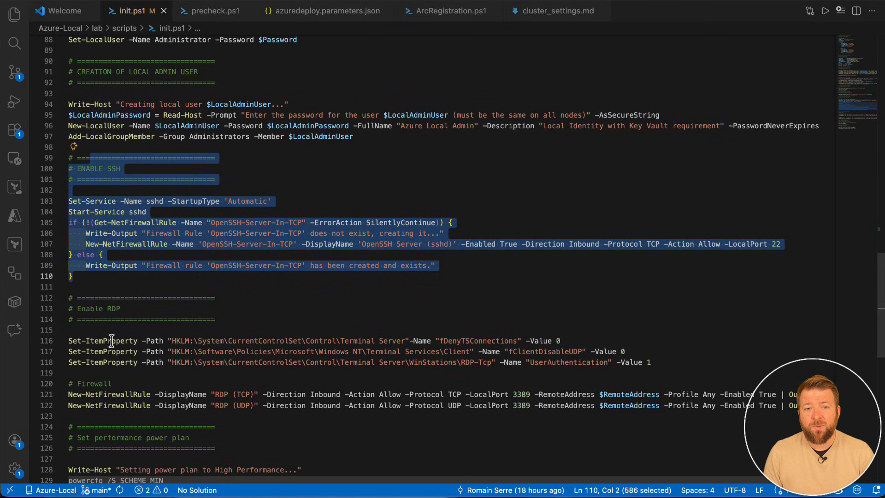
left_click_drag(69, 293, 209, 415)
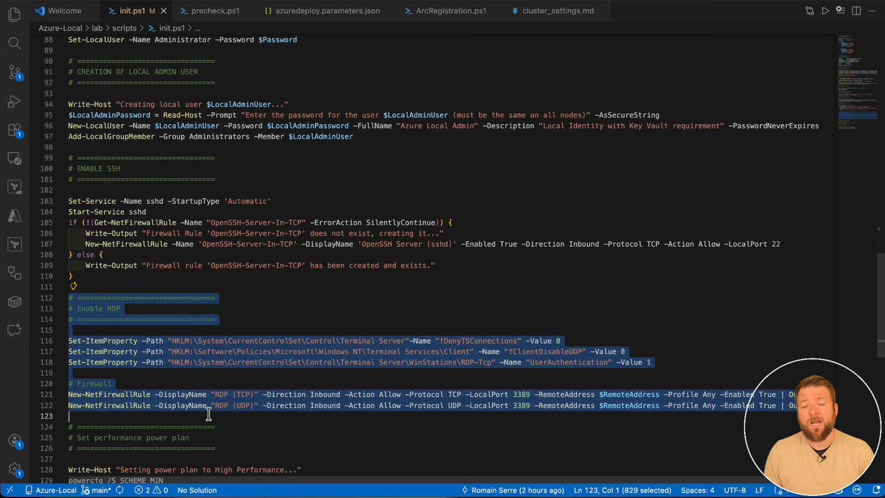
scroll(268, 374, "down", 2)
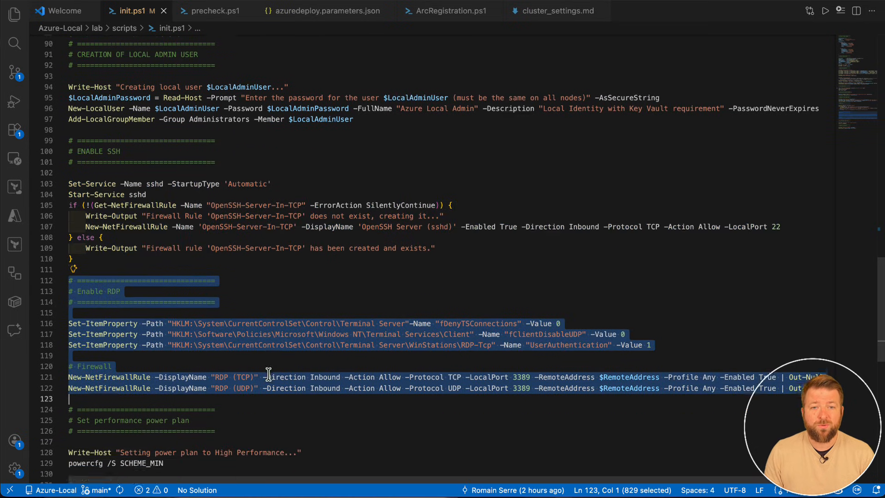
scroll(158, 403, "down", 1)
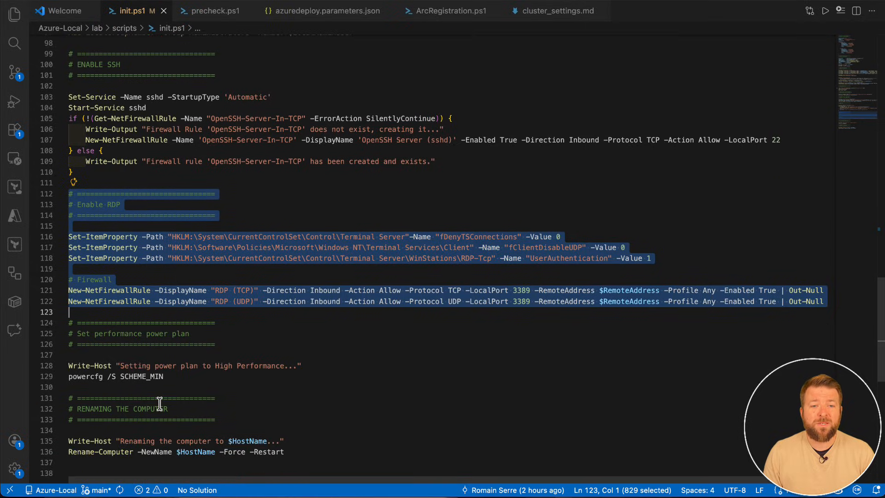
scroll(275, 445, "down", 1)
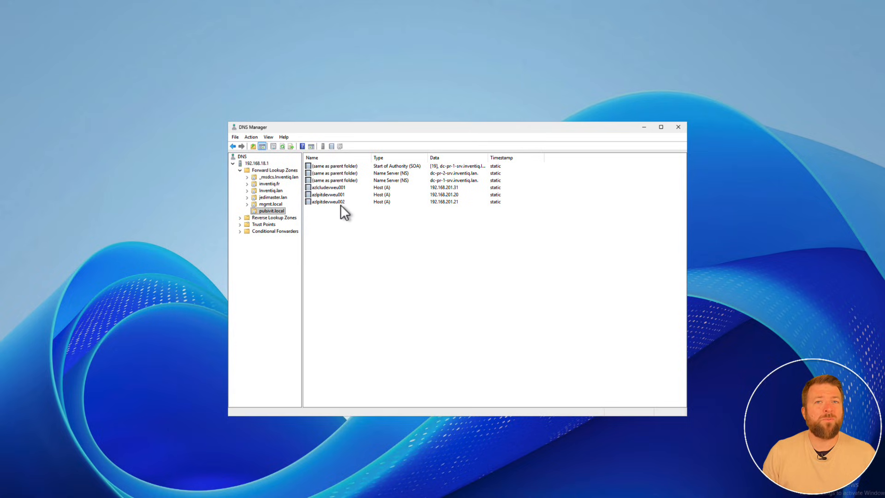
Switch to DNS Manager and check the azlpitdevweu002 host record in the pulsivit.local zone.
left_click(339, 201)
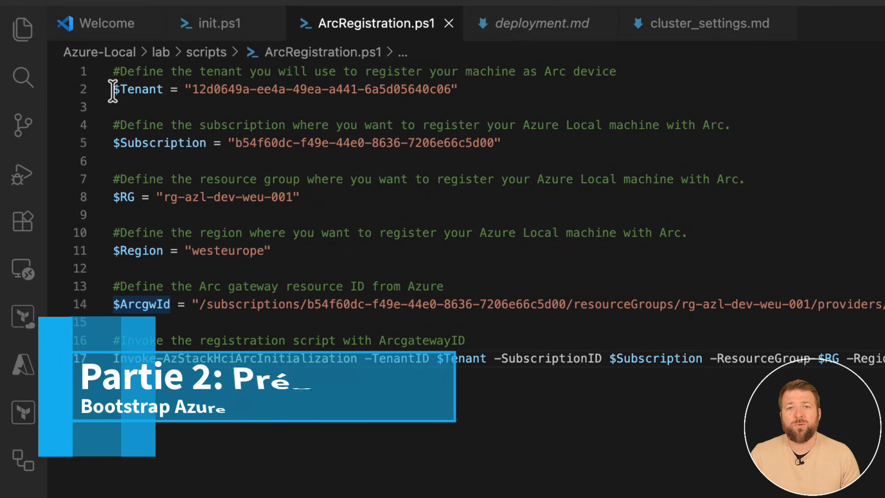
Switch to ArcRegistration.ps1 in Visual Studio Code and examine the tenant, subscription, resource group, region and Arc gateway variables and the Invoke-AzStackHciArcInitialization call.
left_click(114, 89)
left_click(115, 140)
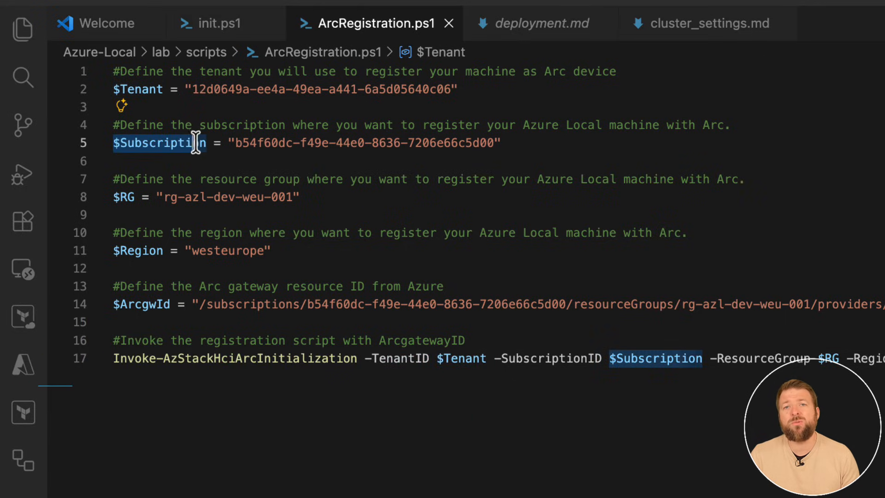
left_click(133, 198)
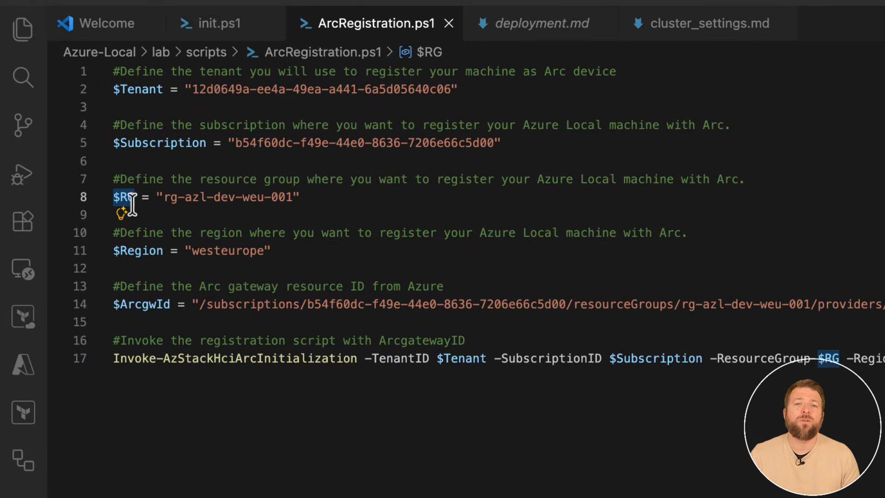
left_click(122, 251)
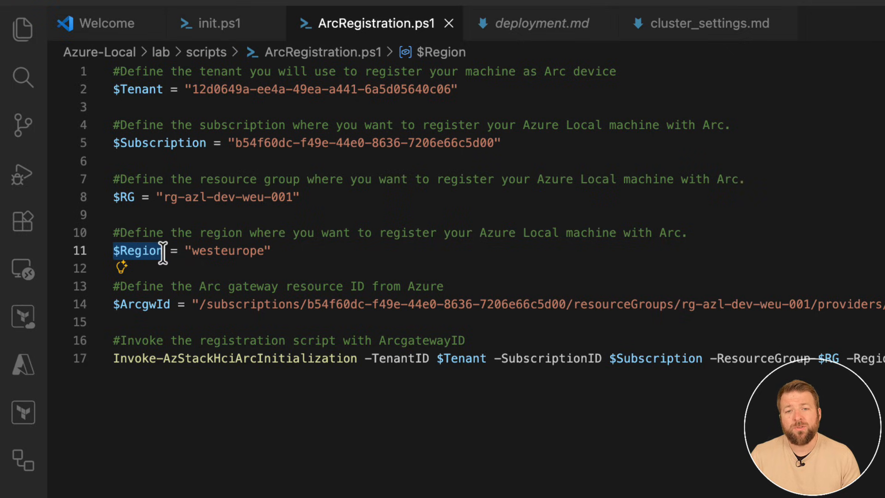
left_click(114, 305)
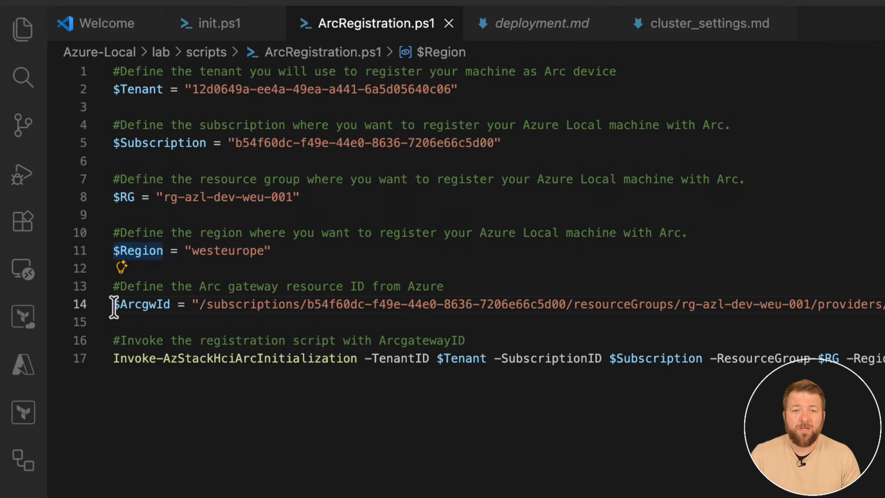
left_click_drag(113, 306, 167, 309)
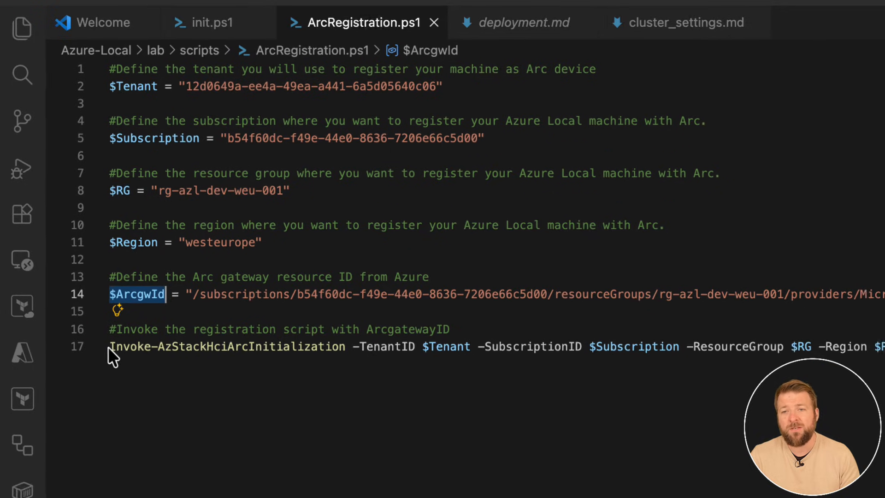
left_click_drag(114, 359, 350, 366)
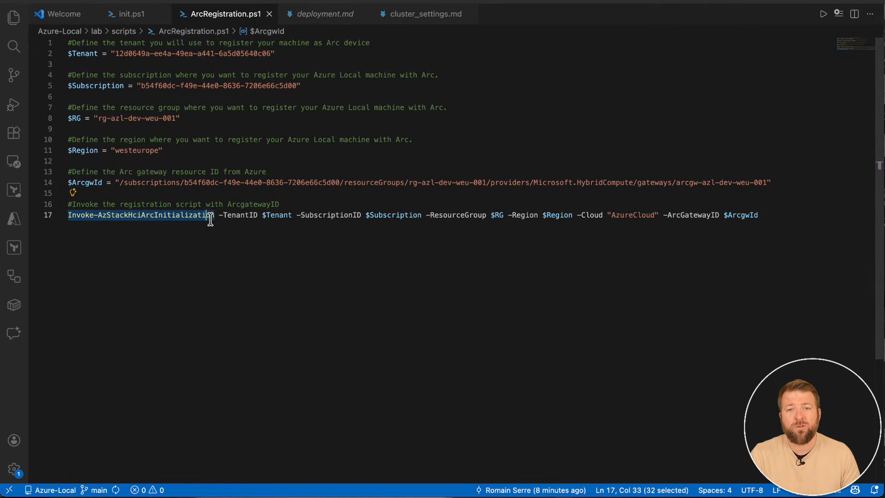
Switch to the Azure portal, open the arcgw-azl-dev-weu-001 Arc gateway from rg-azl-dev-weu-001 and locate its Resource ID.
left_click_drag(210, 220, 217, 220)
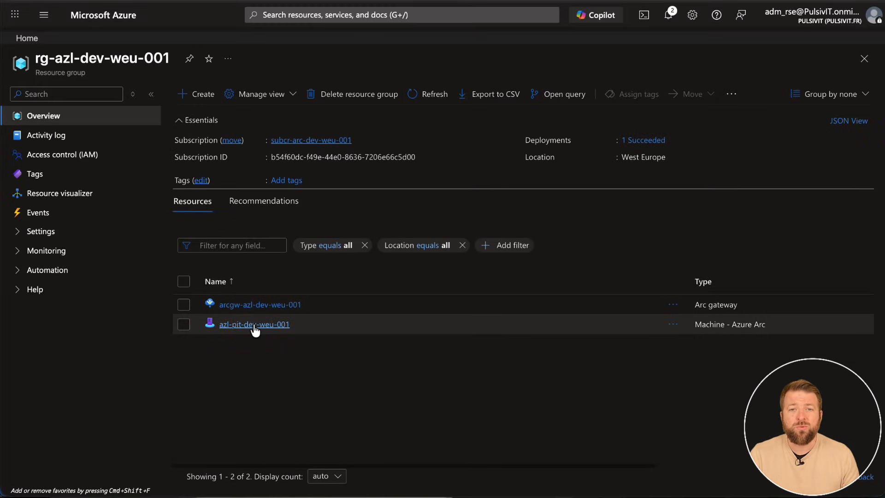
left_click(249, 309)
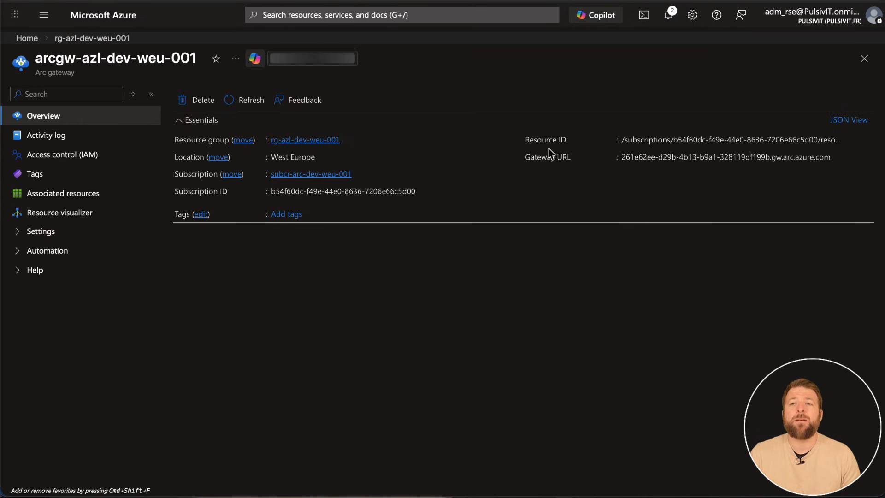
left_click_drag(526, 139, 569, 139)
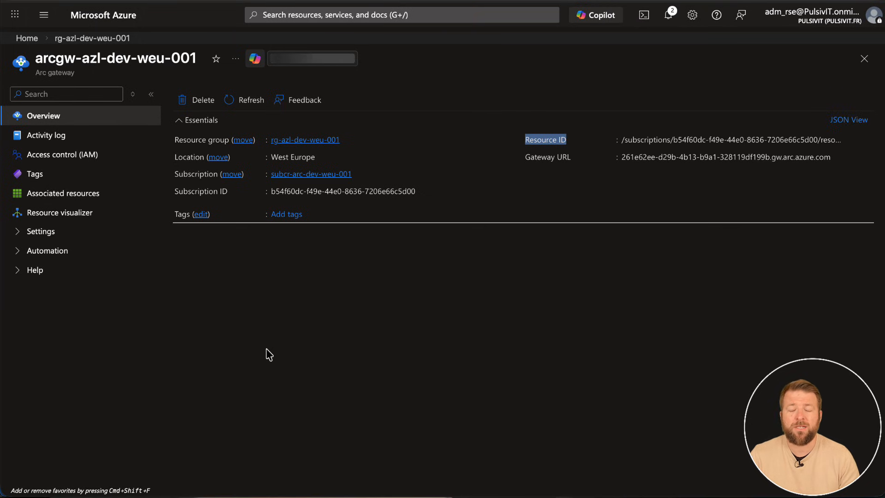
Copy the whole ArcRegistration.ps1 script from Visual Studio Code and paste it into the remote PowerShell session on 192.168.201.21 to run it.
left_click(171, 494)
left_click(704, 227)
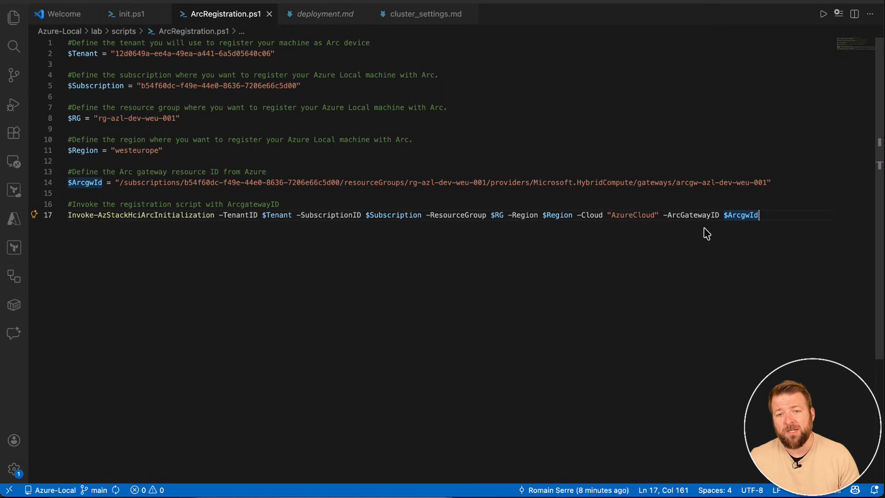
left_click_drag(765, 218, 62, 42)
right_click(111, 78)
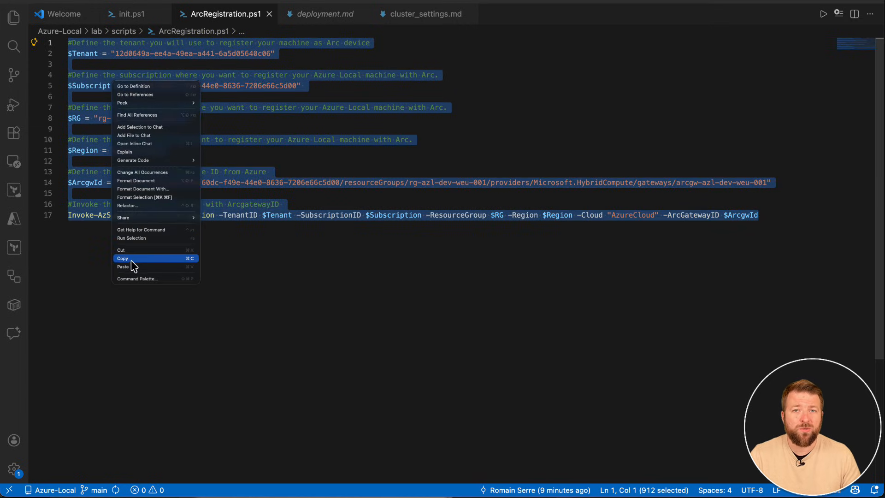
left_click(178, 258)
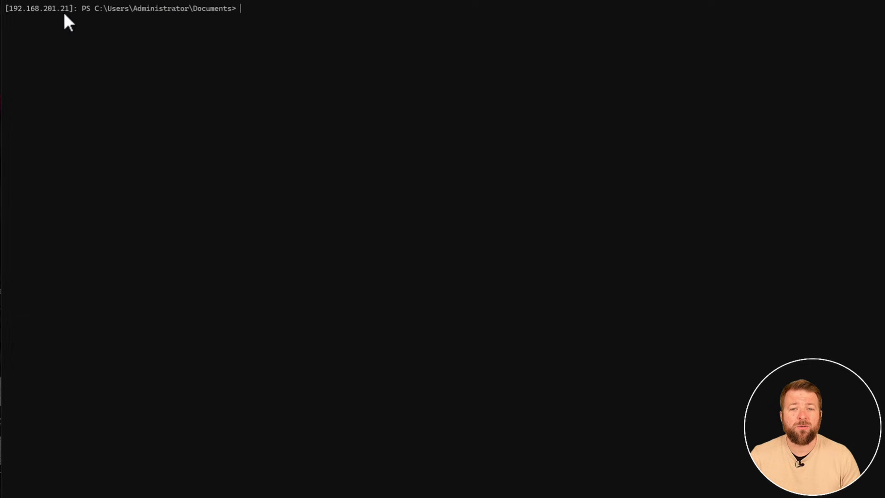
right_click(316, 261)
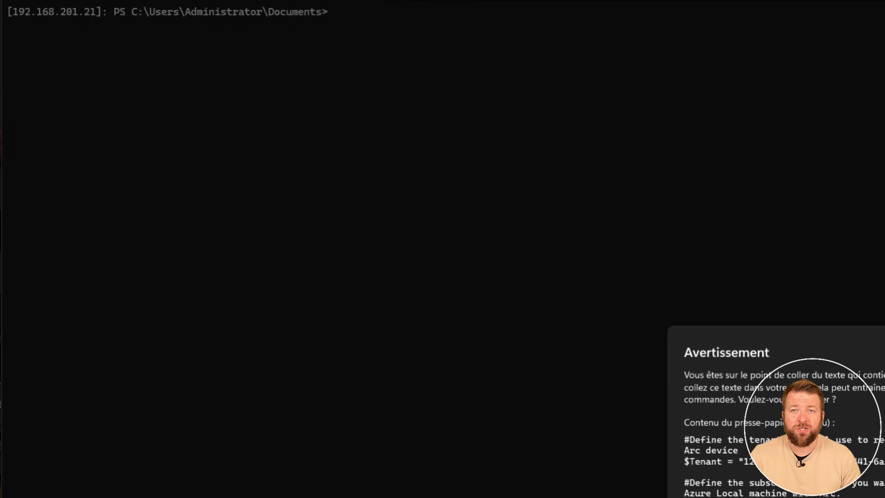
key("Return")
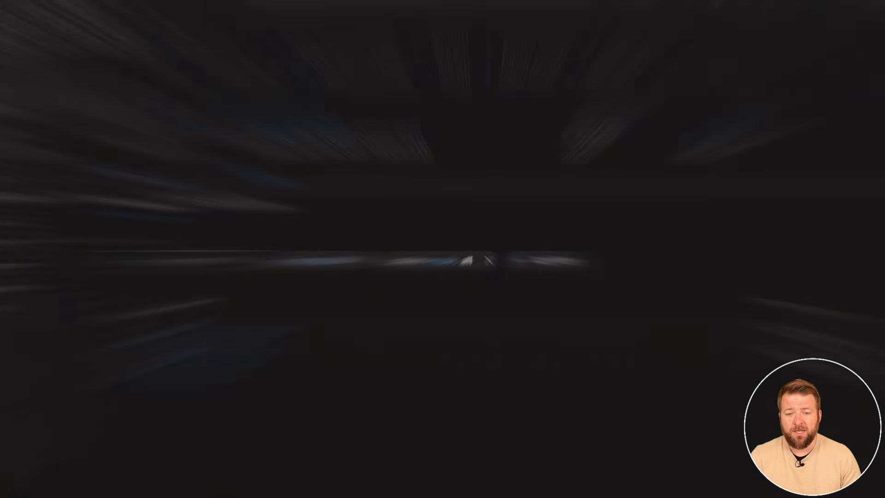
Refresh the rg-azl-dev-weu-001 resource group, open its Arc gateway and check the Arc agent status of the associated machines.
left_click(455, 105)
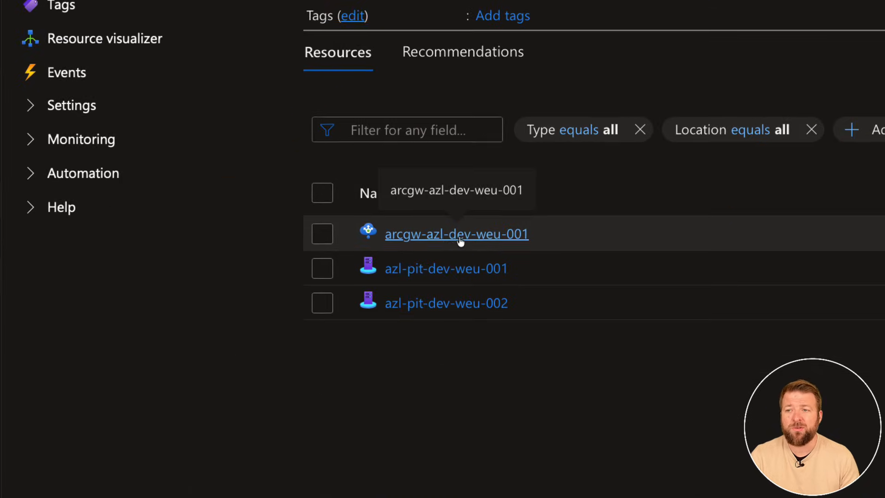
left_click(460, 239)
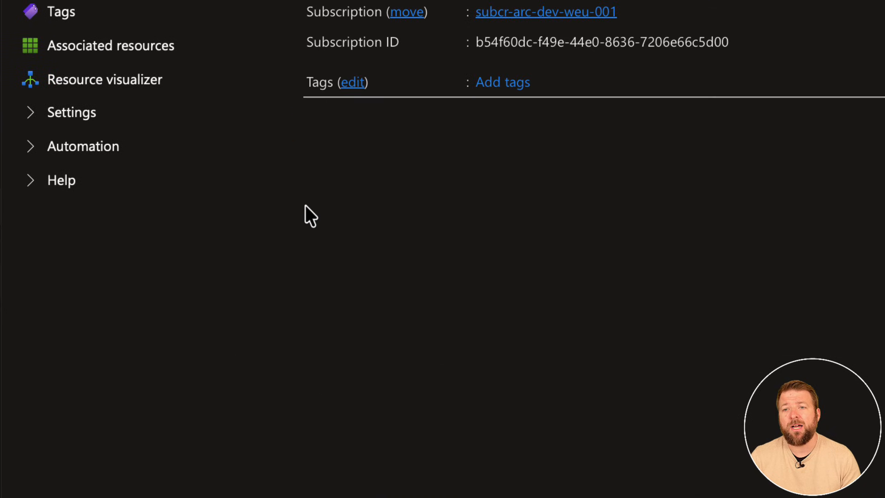
left_click(44, 263)
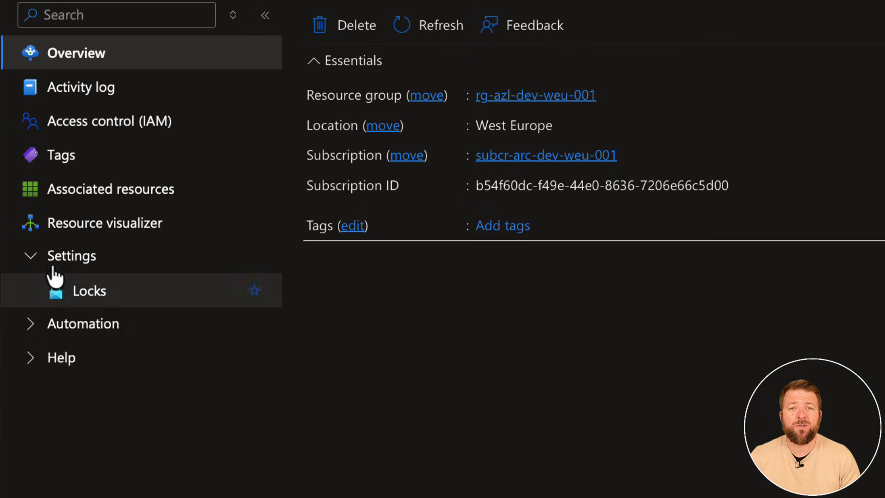
left_click(65, 203)
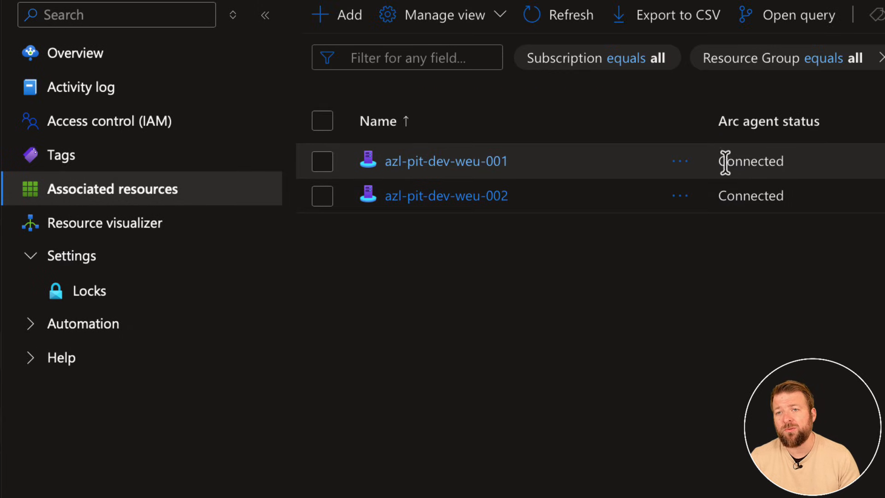
left_click_drag(718, 161, 772, 175)
left_click_drag(727, 196, 802, 219)
left_click(796, 291)
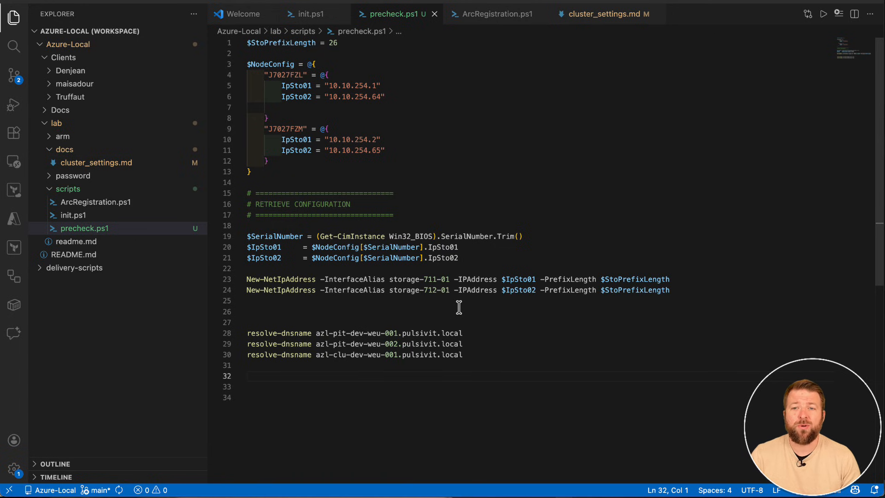
Copy the precheck.ps1 script from Visual Studio Code and run it in the remote PowerShell session on 192.168.201.20.
left_click_drag(467, 355, 242, 41)
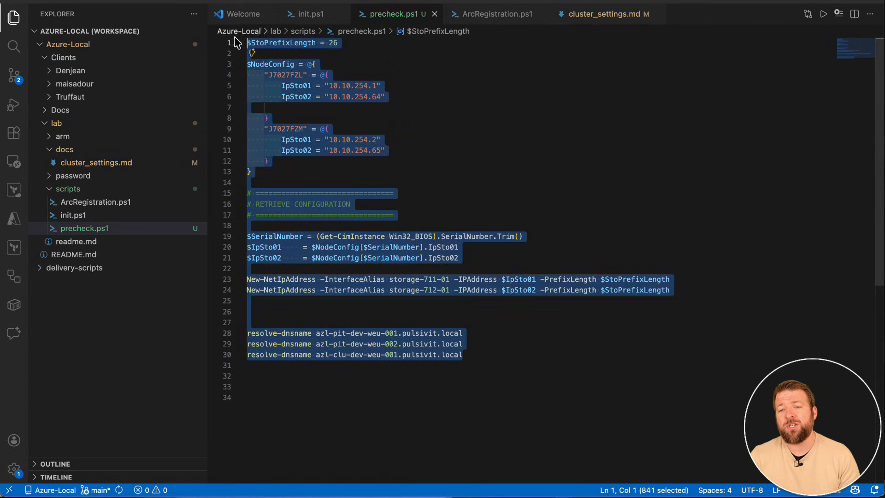
right_click(270, 89)
left_click(281, 266)
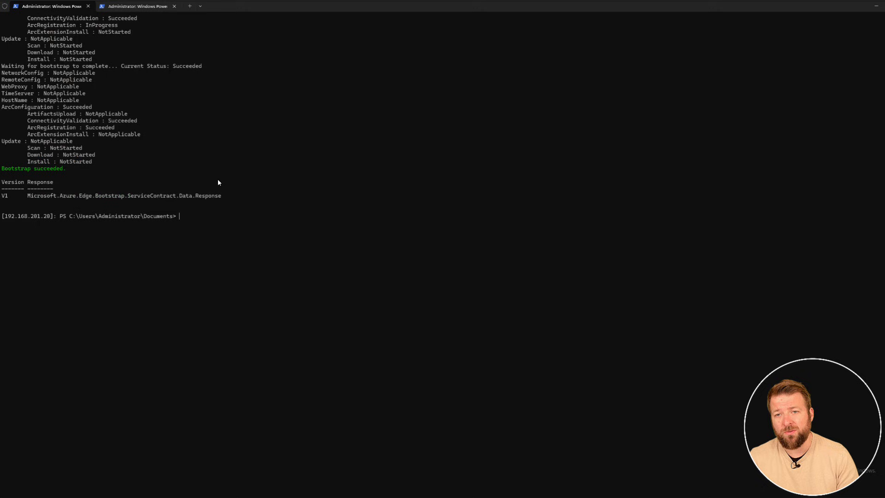
right_click(218, 179)
left_click(381, 302)
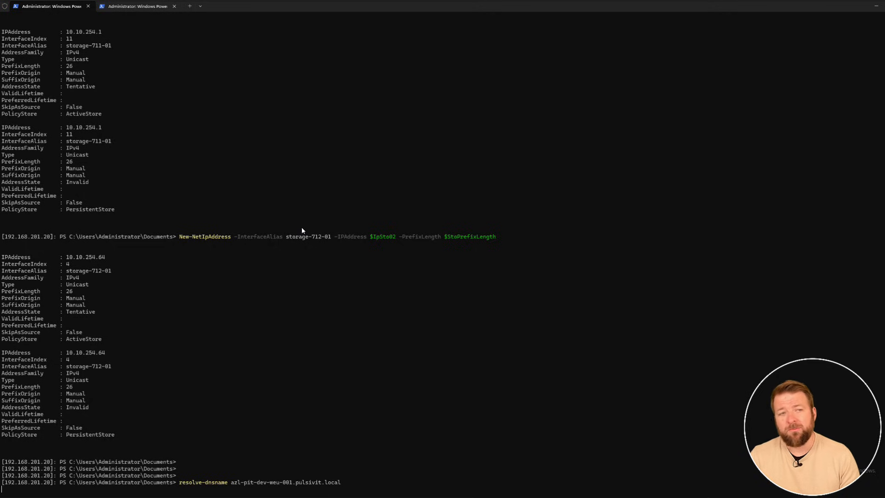
type("resolve-dnsname azl-pit-dev-weu-002.pulsivit.local")
key("Return")
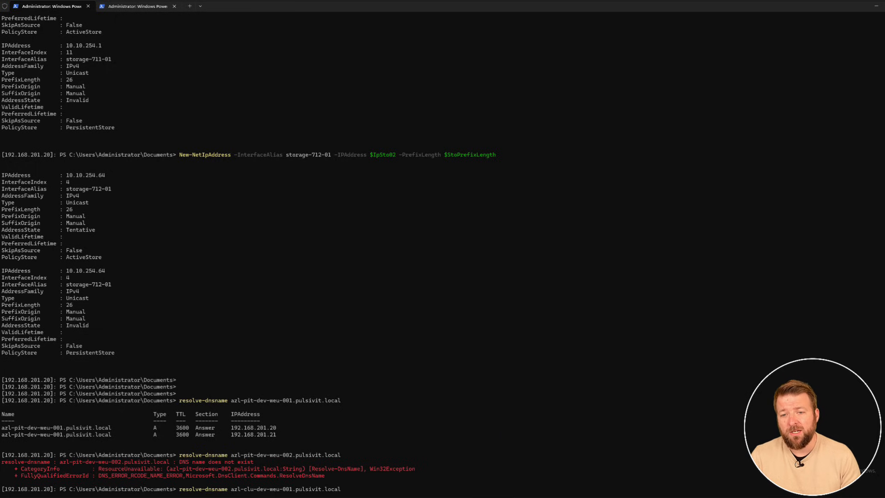
Switch to DNS Manager and delete the wrong azl-pit-dev-weu-001 host record for 192.168.201.21 from the pulsivit.local zone.
key("super")
type("dns")
left_click(360, 303)
double_click(175, 181)
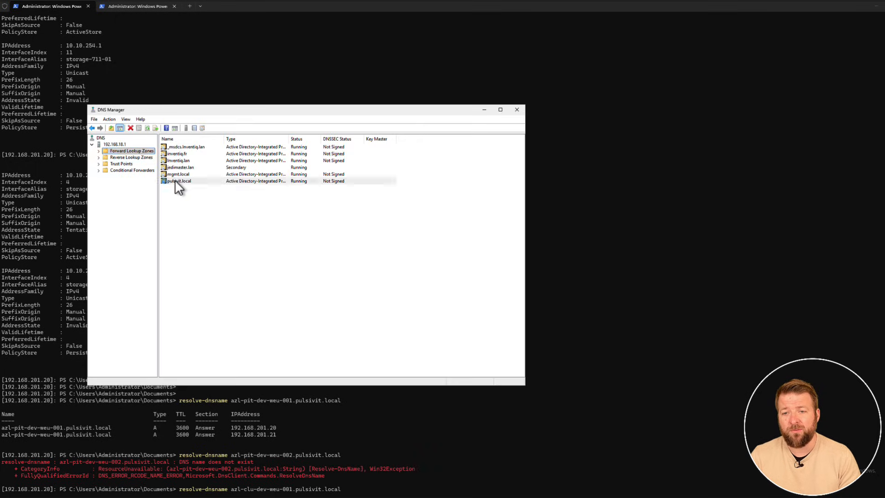
right_click(186, 181)
left_click(206, 187)
left_click(493, 286)
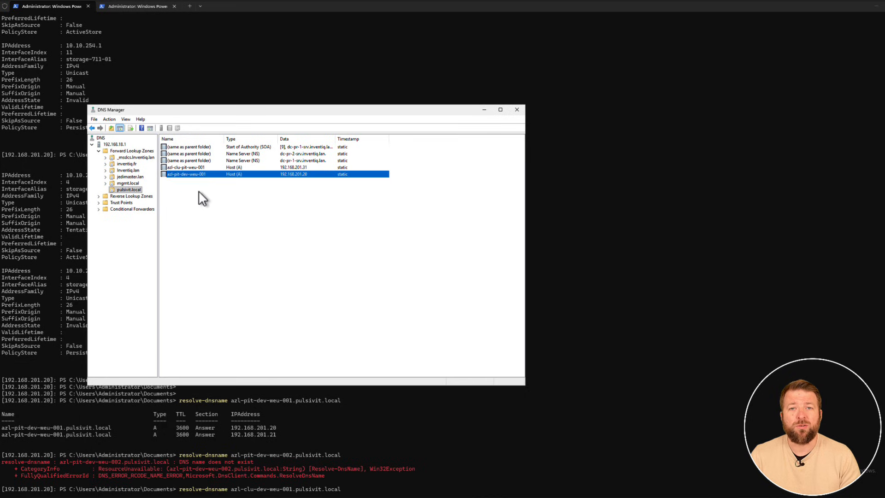
Add a host record named azl-pit-dev-weu-002 with IP address 192.168.201.21 to the pulsivit.local zone.
right_click(198, 190)
left_click(215, 211)
type("azl-pit-dev-weu-002")
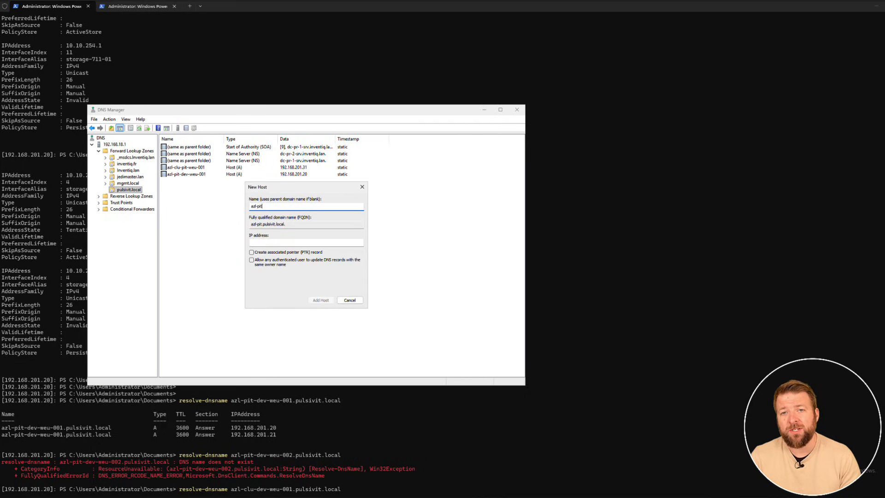
left_click(259, 242)
type("192.168.")
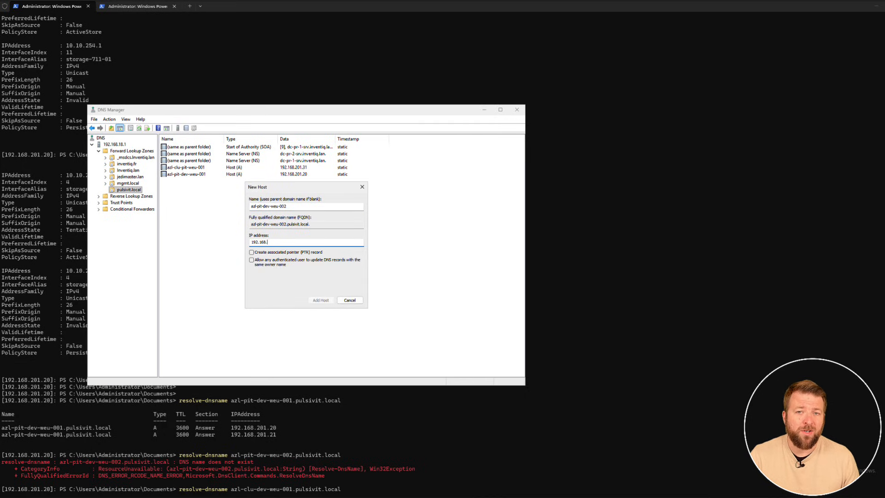
type("201.21")
left_click(321, 300)
left_click(483, 284)
left_click(350, 300)
Close DNS Manager and resolve azl-clu-dev-weu-001.pulsivit.local and azl-pit-dev-weu-002.pulsivit.local in the 192.168.201.20 PowerShell session.
left_click(187, 168)
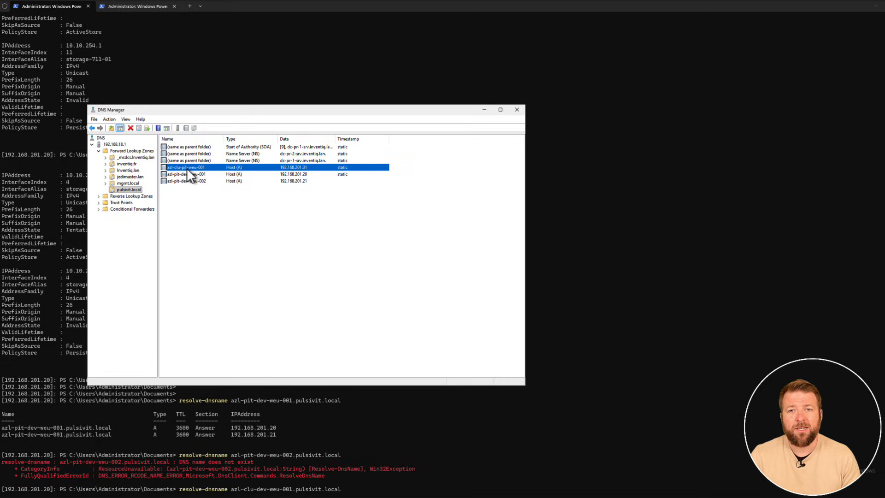
left_click(517, 110)
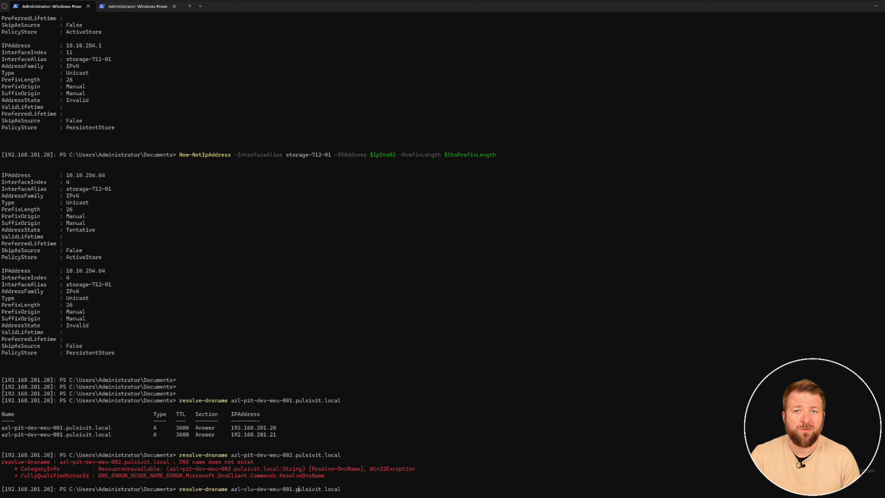
key("Return")
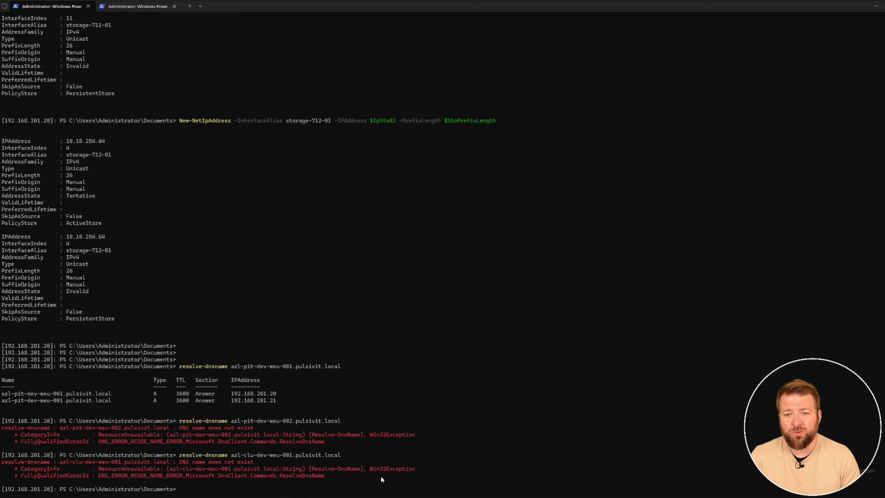
left_click_drag(179, 415, 340, 415)
right_click(339, 422)
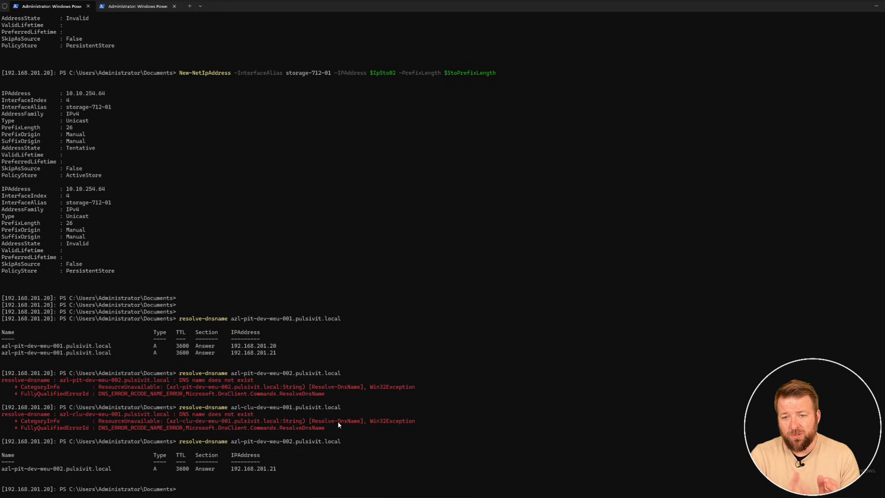
Reopen DNS Manager and delete the misnamed azl-clu-pit-weu-001 host record from the pulsivit.local zone.
key("super")
left_click(364, 297)
left_click(129, 189)
right_click(173, 168)
left_click(192, 172)
left_click(486, 293)
Add a host record named azl-clu-dev-weu-001 with IP address 192.168.201.31 to the pulsivit.local zone.
right_click(188, 203)
left_click(208, 227)
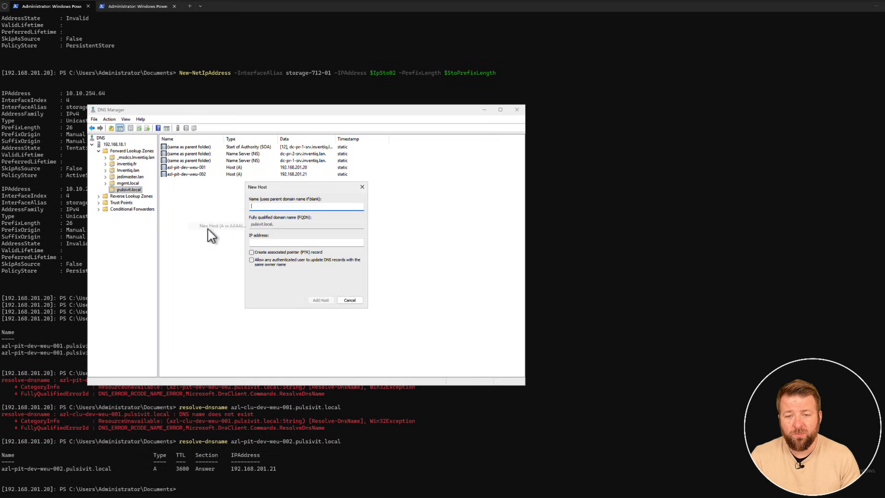
type("azl-clu-dev-weu-001")
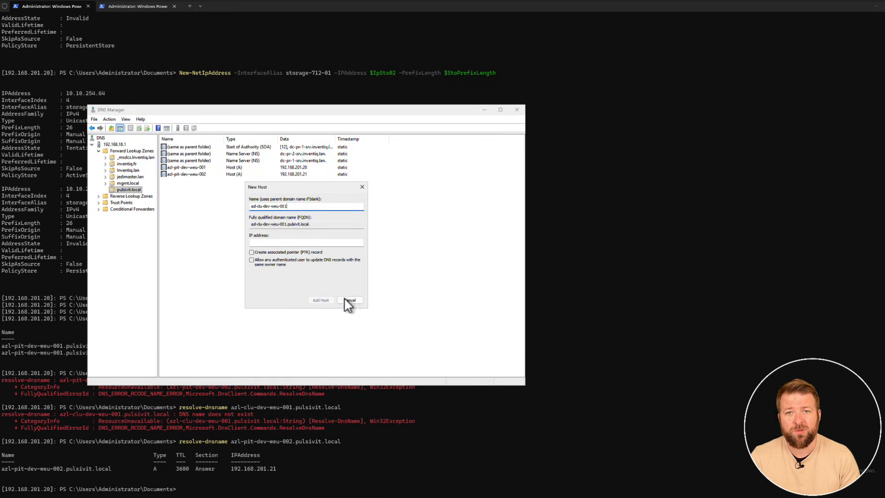
key("Tab")
type("192.168.201.22")
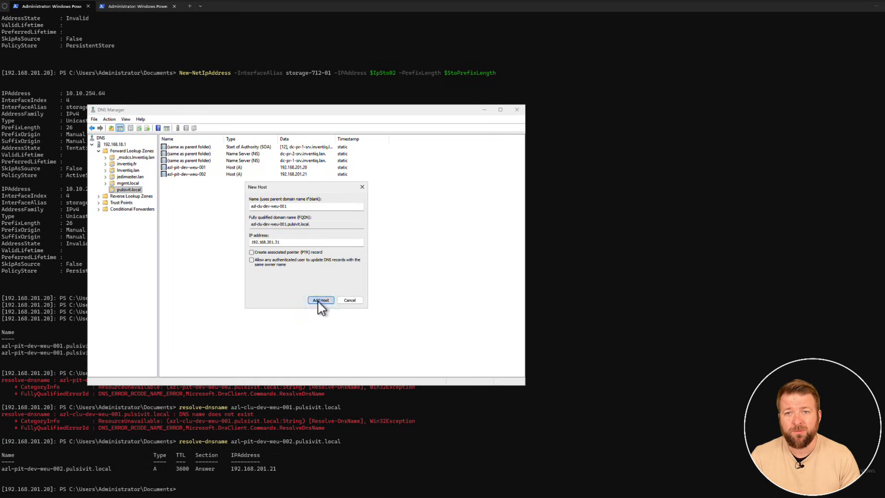
left_click(317, 300)
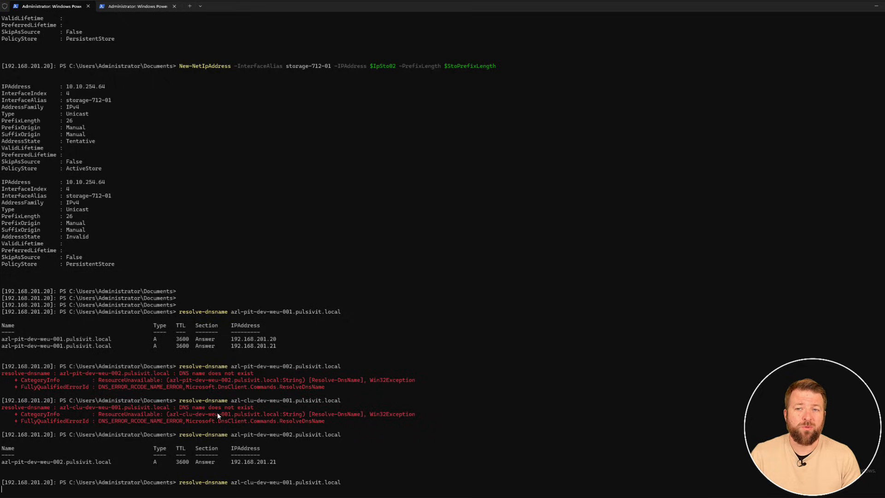
Resolve azl-clu-dev-weu-001.pulsivit.local on 192.168.201.20 and run the precheck script with its DNS lookups in the 192.168.201.21 session.
key("Return")
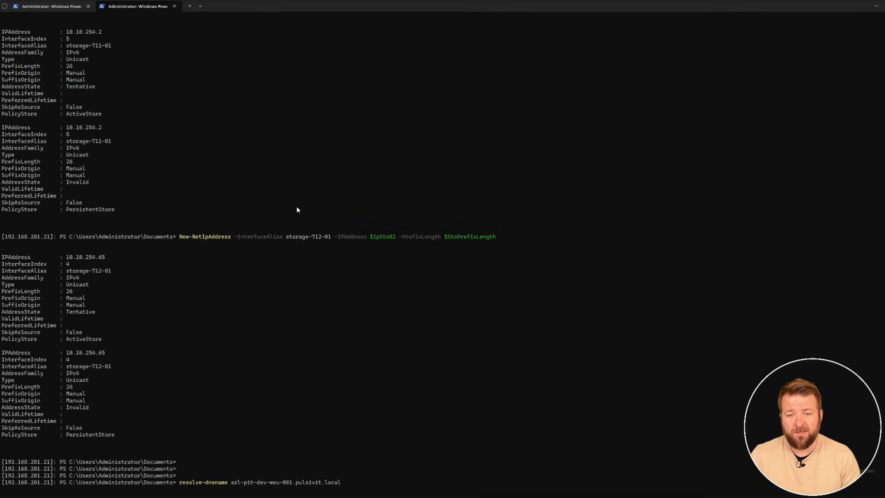
key("Return")
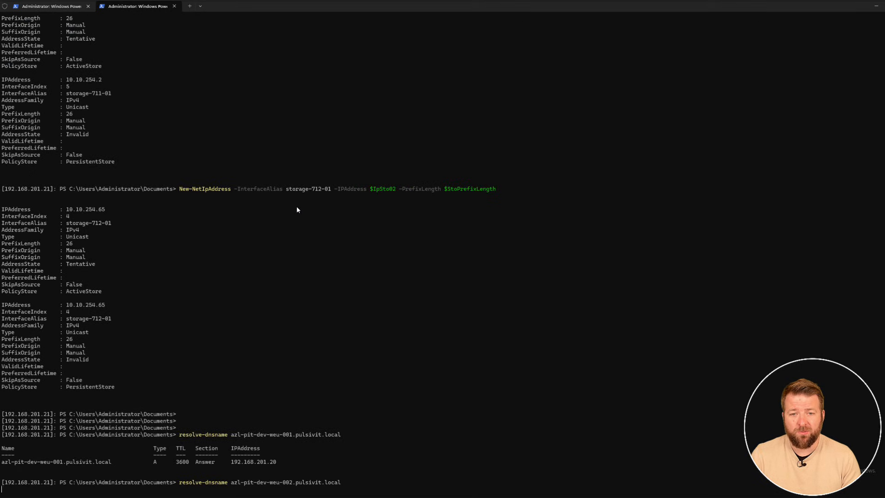
type("resolve-dnsname azl-clu-dev-weu-001.pulsivit.local")
key("Return")
Ping the first node's storage addresses 10.10.254.1 and 10.10.254.64 from the 192.168.201.21 session, stopping each ping early.
type("pin")
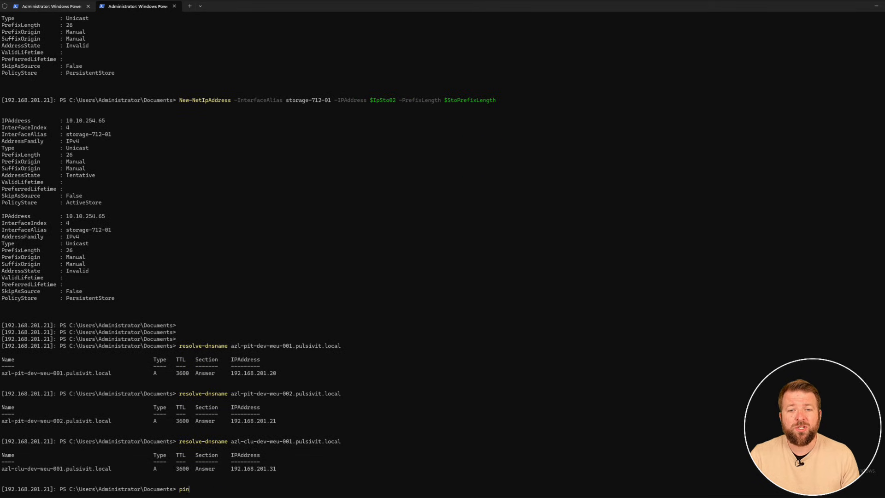
key("BackSpace")
key("BackSpace")
key("BackSpace")
key("BackSpace")
key("BackSpace")
key("BackSpace")
key("BackSpace")
key("BackSpace")
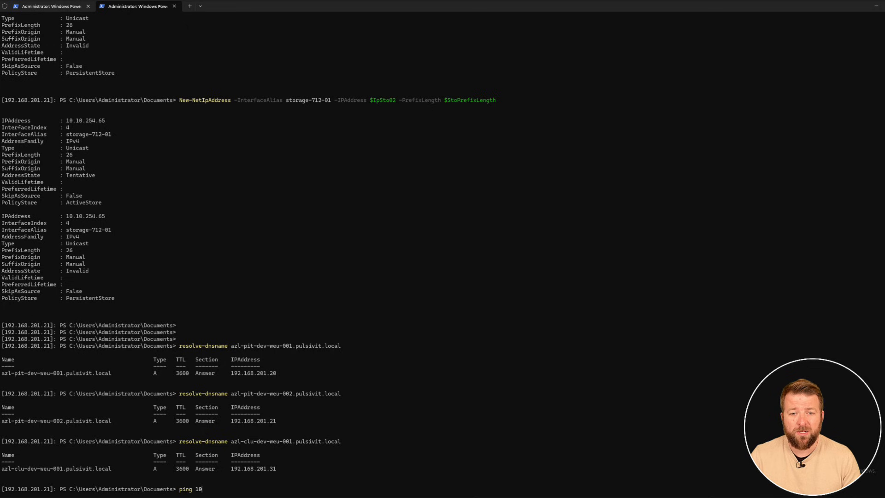
key("Return")
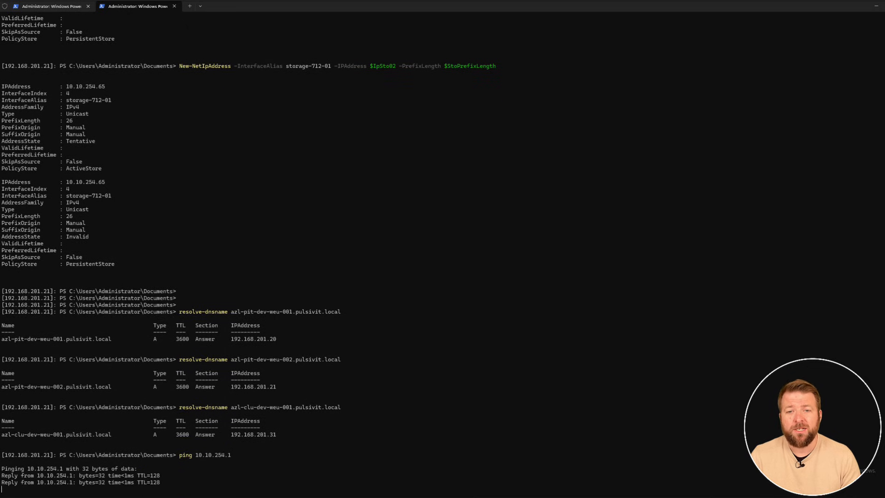
key("ctrl+c")
key("Up")
key("BackSpace")
type("64")
key("Return")
key("ctrl+c")
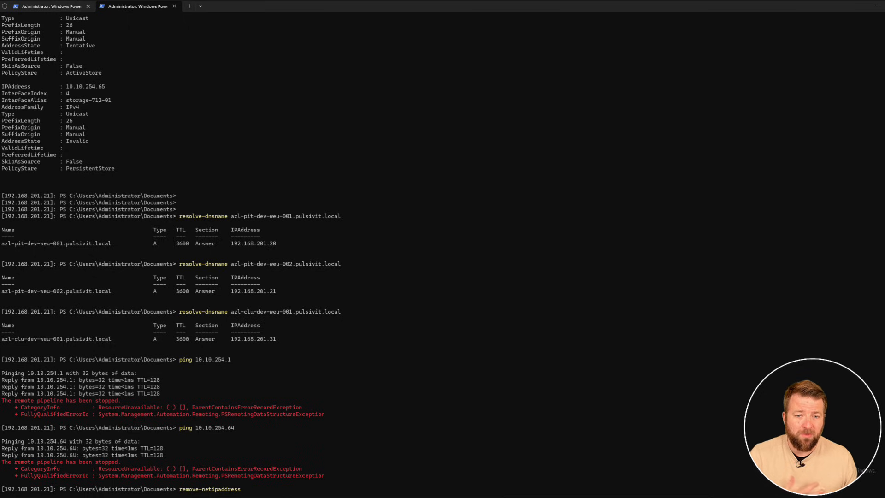
Remove the storage IP address 10.10.254.2 from node 192.168.201.21 with remove-netipaddress, for both the active and persistent stores.
type("254.")
key("Return")
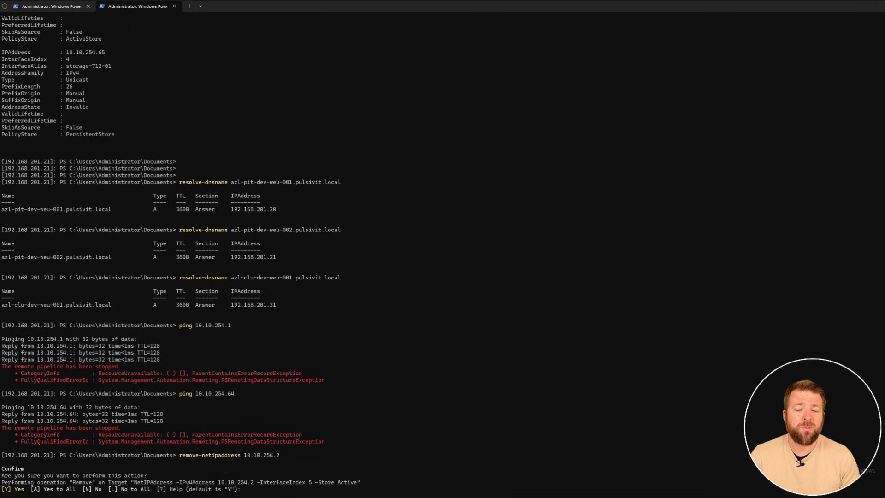
type("y")
key("Return")
type("y")
key("Return")
Remove the second storage IP address, 10.10.254.65, from node 192.168.201.21.
key("Up")
type("65")
key("Return")
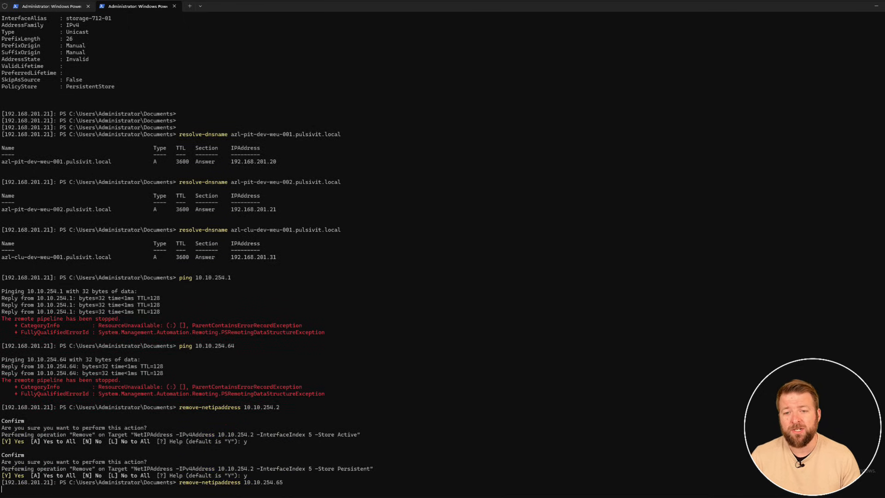
type("y")
key("Return")
type("y")
key("Return")
Switch to the 192.168.201.20 session and remove the storage IP address 10.10.254.1 from both the active and persistent stores.
left_click(81, 4)
type("remo")
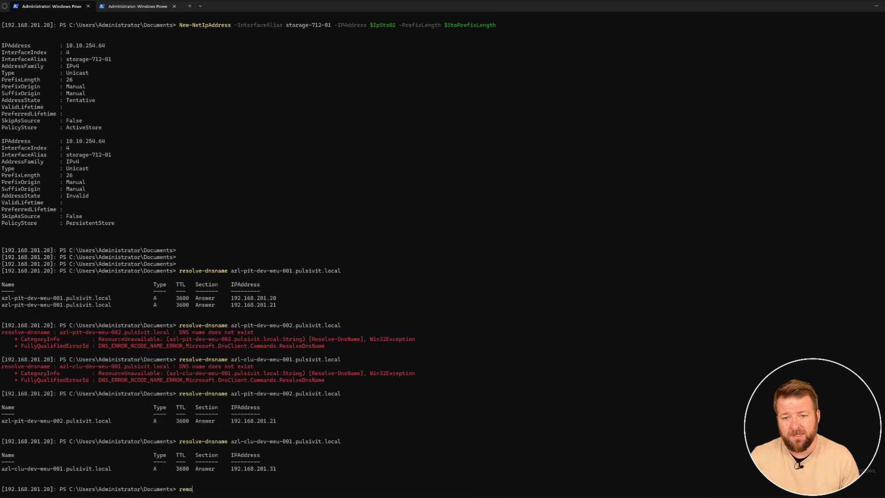
type("ve-netipaddress 10.10.254.")
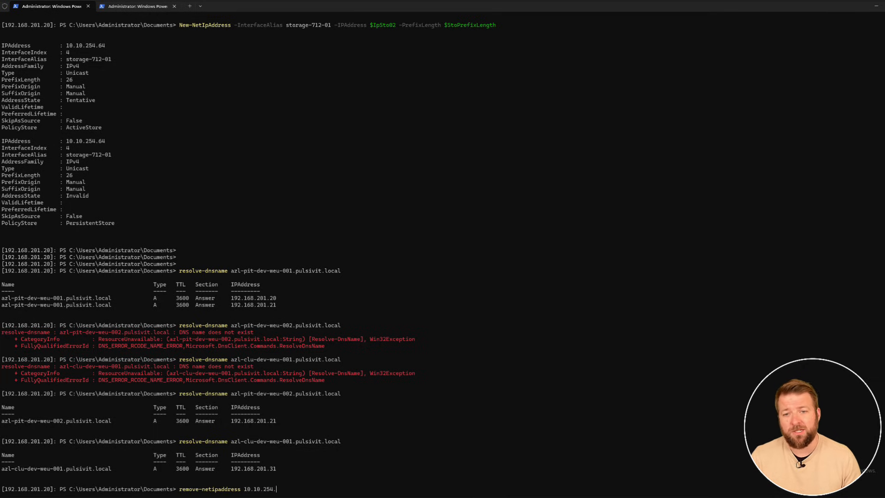
type("1")
key("Return")
type("y")
key("Return")
type("y")
key("Return")
Remove the second storage IP address, 10.10.254.64, from node 192.168.201.20.
key("Up")
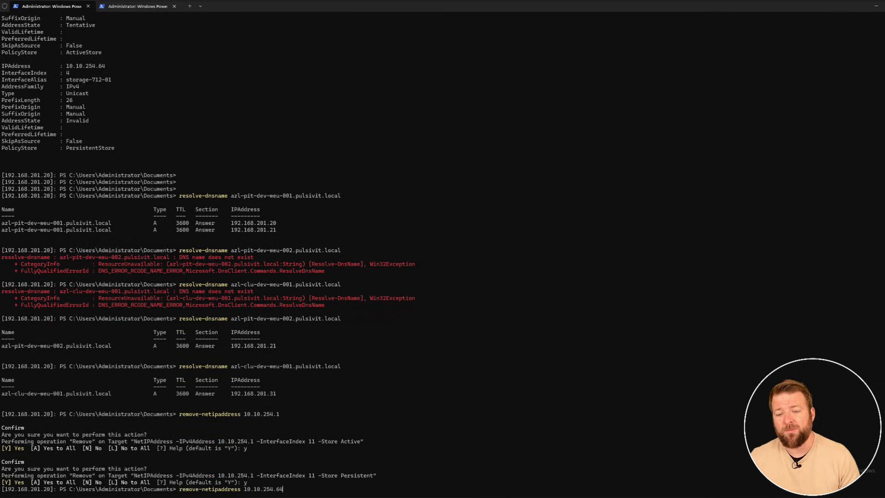
key("Return")
type("y")
key("Return")
type("y")
key("Return")
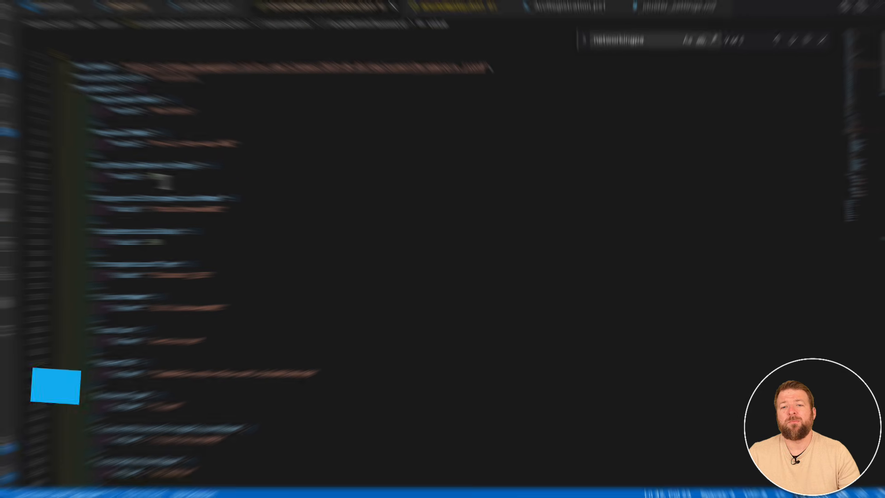
Review the key vault, storage account, cluster name, tenant, witness and local administrator parameters in azuredeploy.parameters.json.
left_click_drag(98, 132, 223, 143)
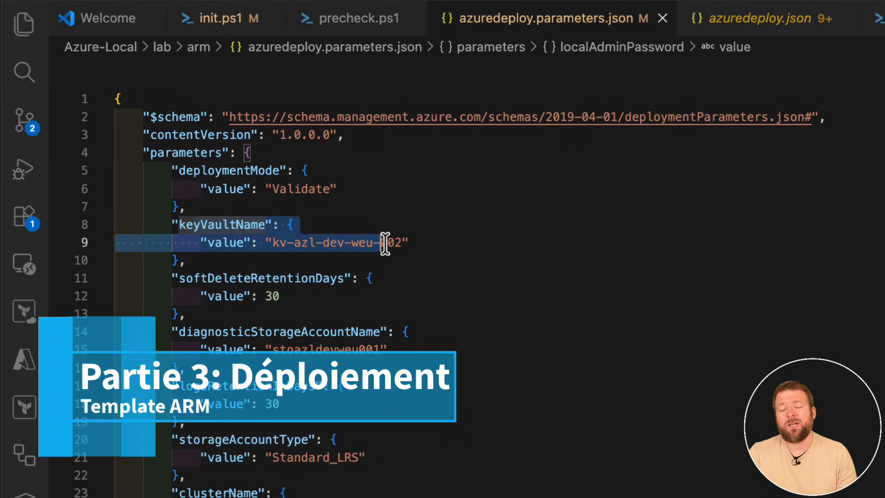
left_click_drag(385, 244, 398, 243)
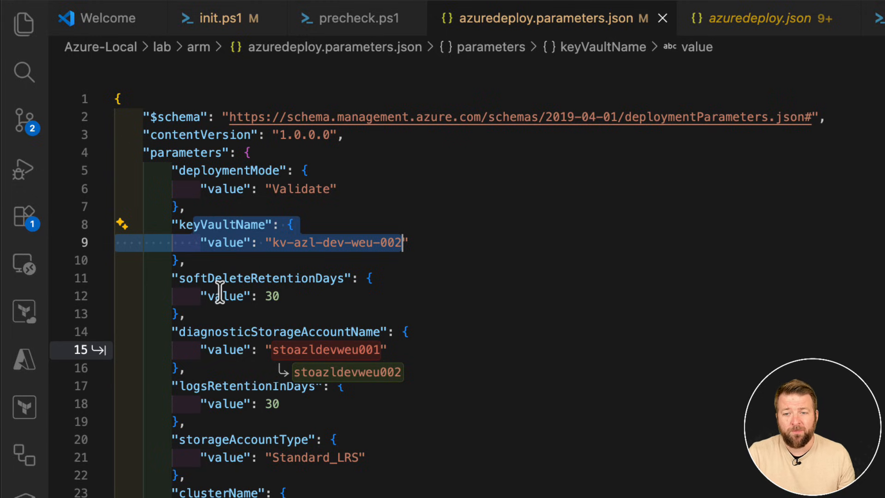
key("Escape")
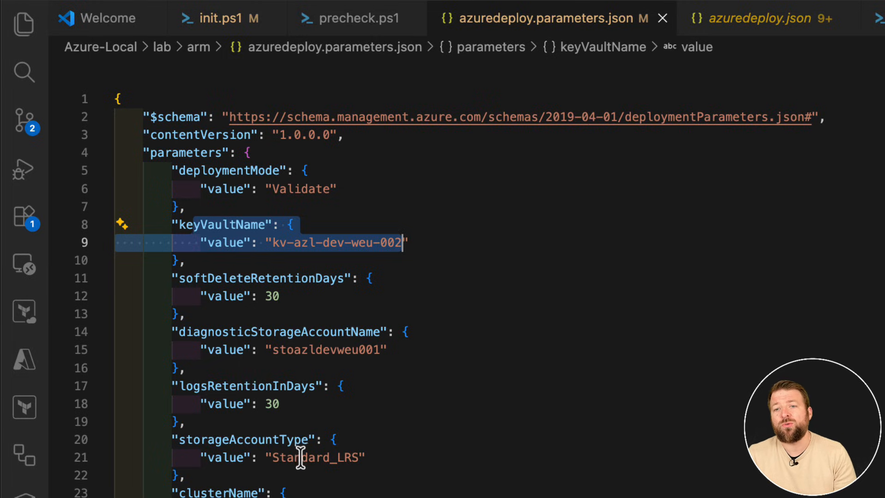
double_click(357, 245)
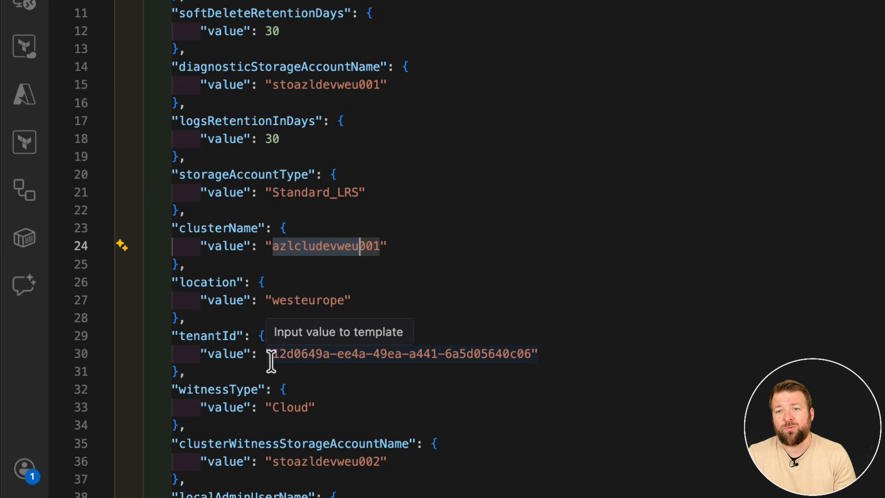
scroll(322, 493, "down", 2)
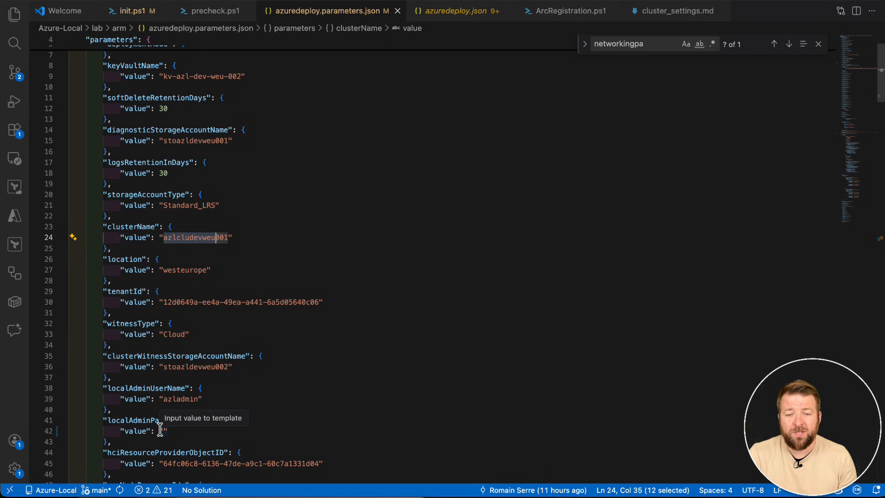
scroll(163, 428, "down", 3)
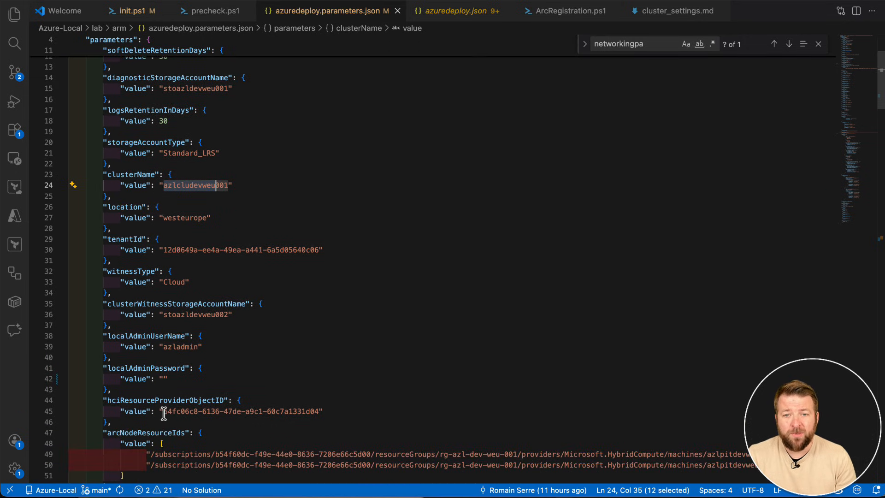
Switch to the Azure portal and check the Object ID of the Microsoft.AzureStackHCI Resource Provider enterprise application.
left_click_drag(36, 58, 328, 51)
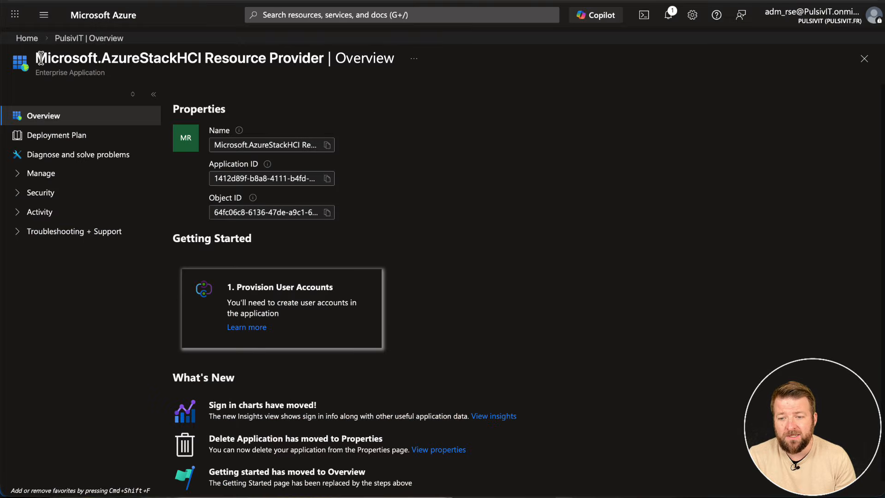
left_click(343, 93)
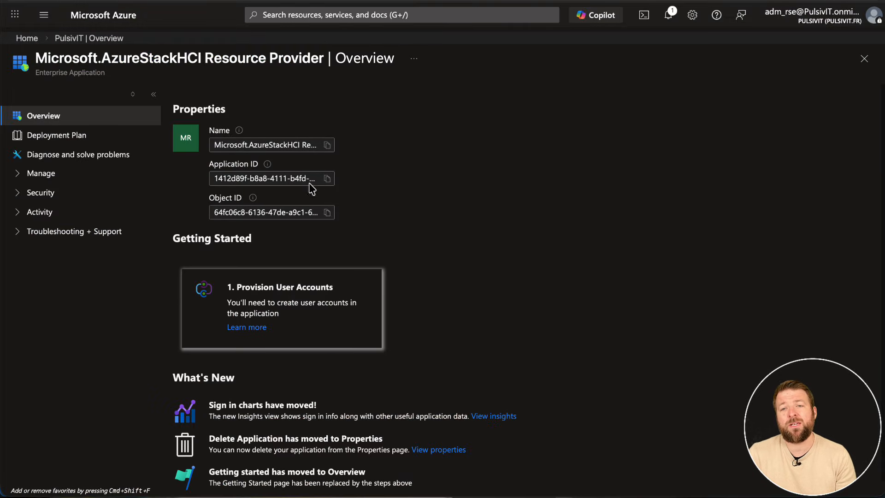
left_click_drag(210, 198, 247, 203)
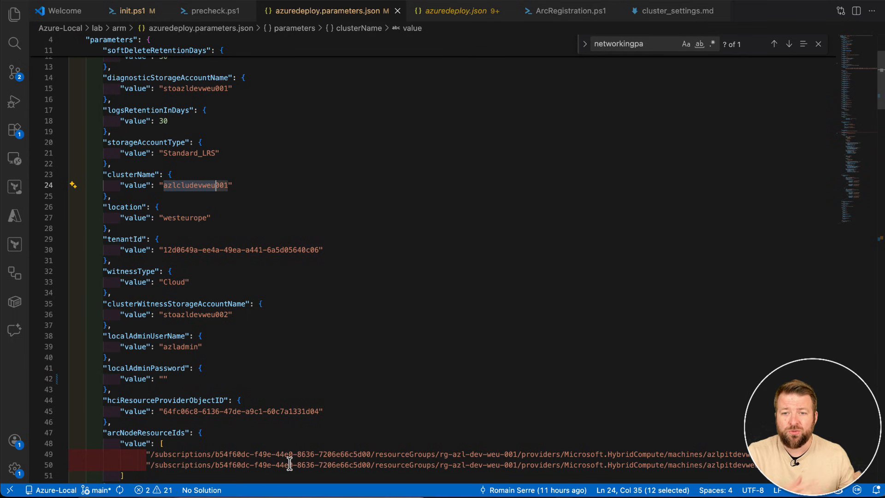
Return to azuredeploy.parameters.json in Visual Studio Code and examine the arcNodeResourceIds, namingPrefix and identityProvider parameters.
scroll(290, 463, "down", 4)
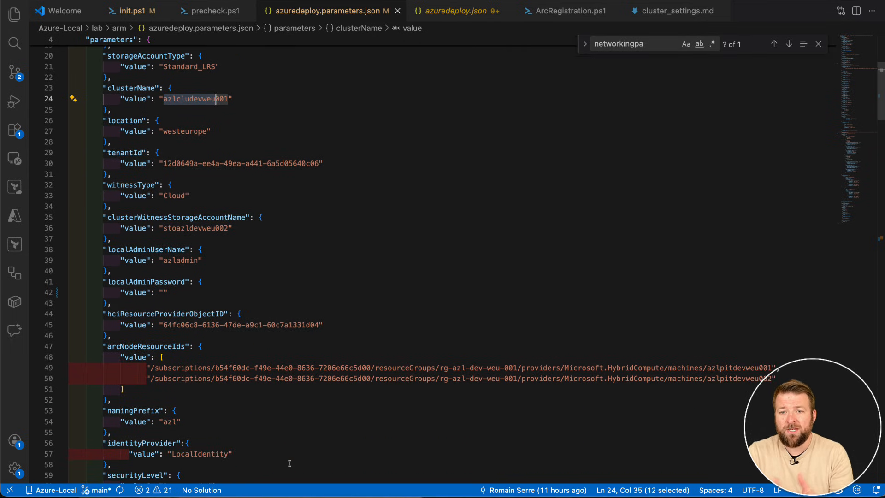
scroll(289, 463, "down", 2)
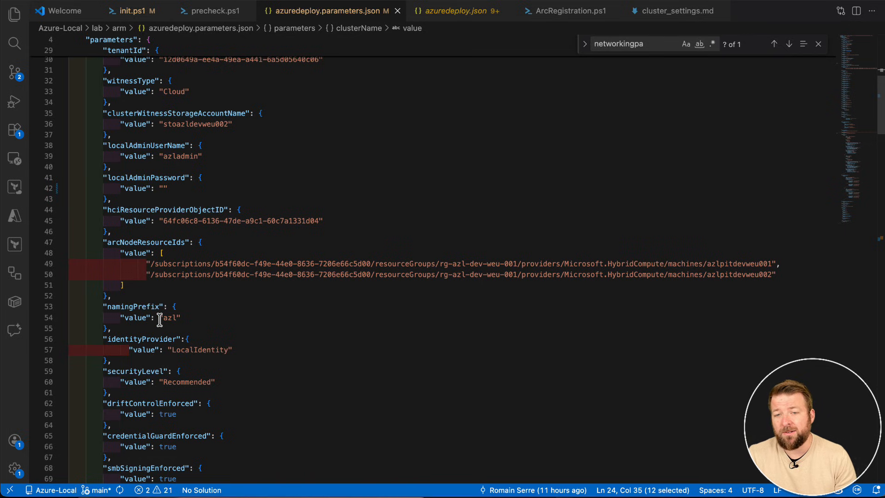
left_click(201, 349)
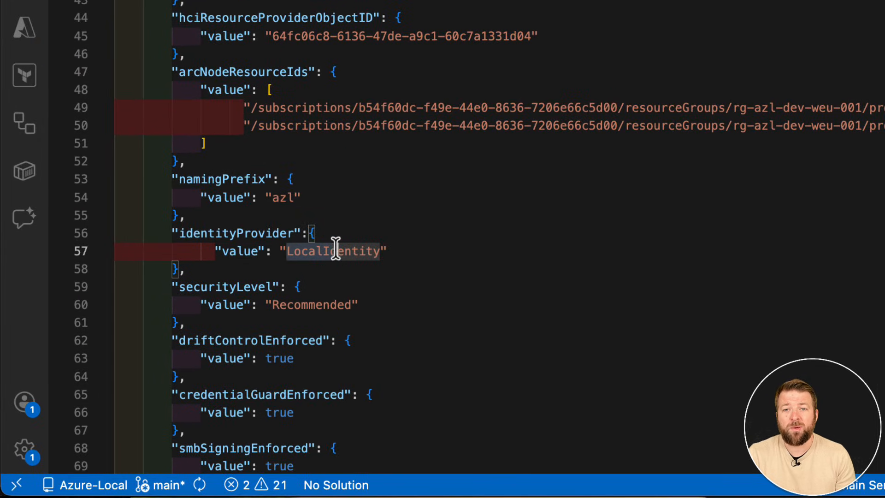
left_click(374, 250)
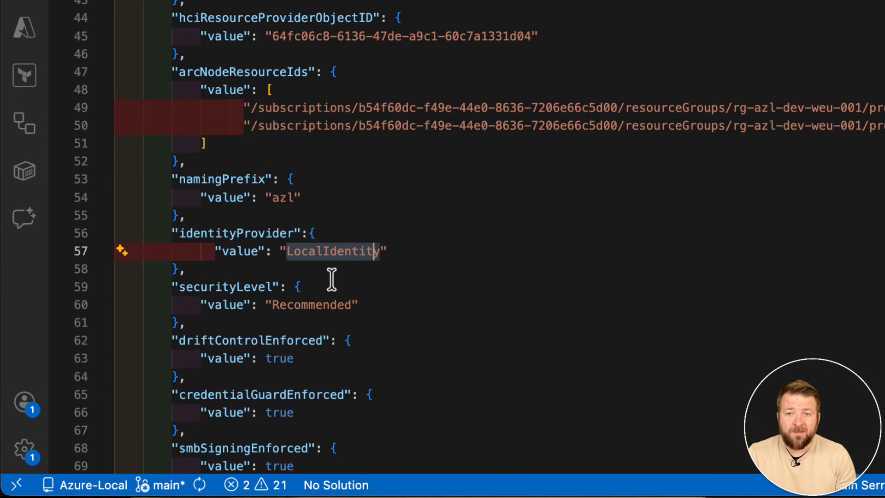
Examine the security parameters from securityLevel to wdacEnforced, including Credential Guard, SMB signing, cluster encryption and BitLocker.
left_click_drag(271, 305, 358, 303)
scroll(357, 306, "down", 2)
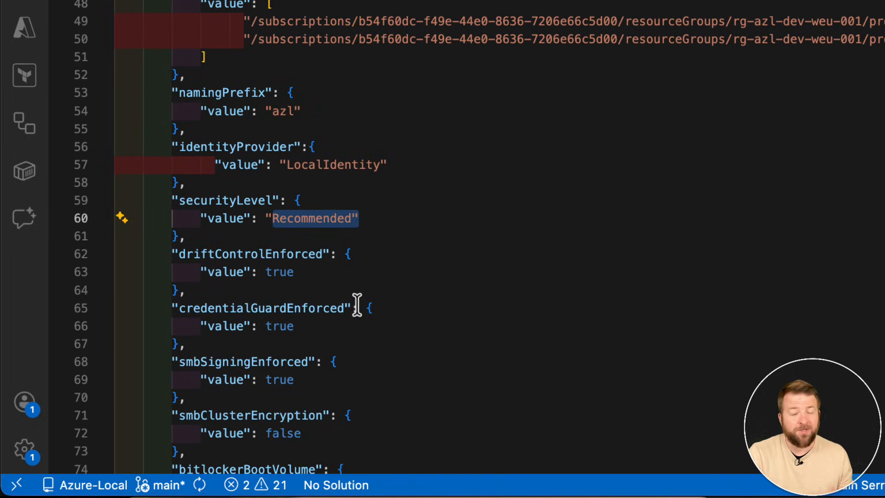
scroll(357, 307, "down", 5)
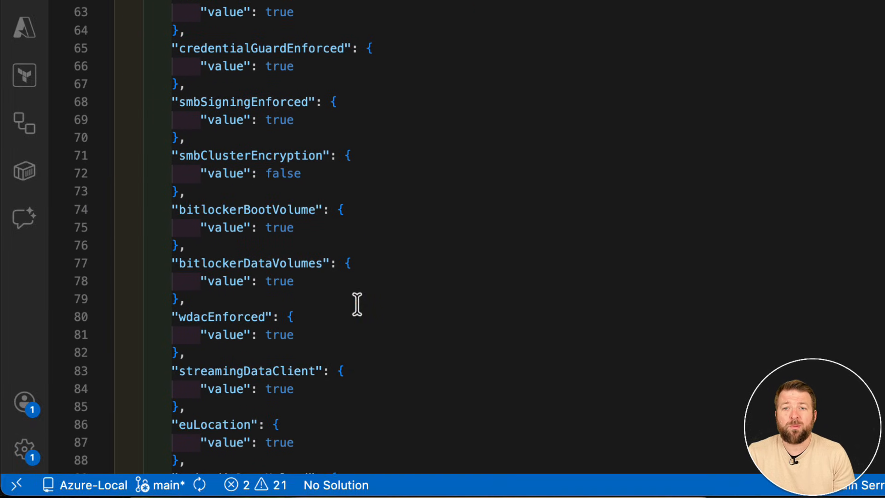
left_click_drag(187, 316, 281, 335)
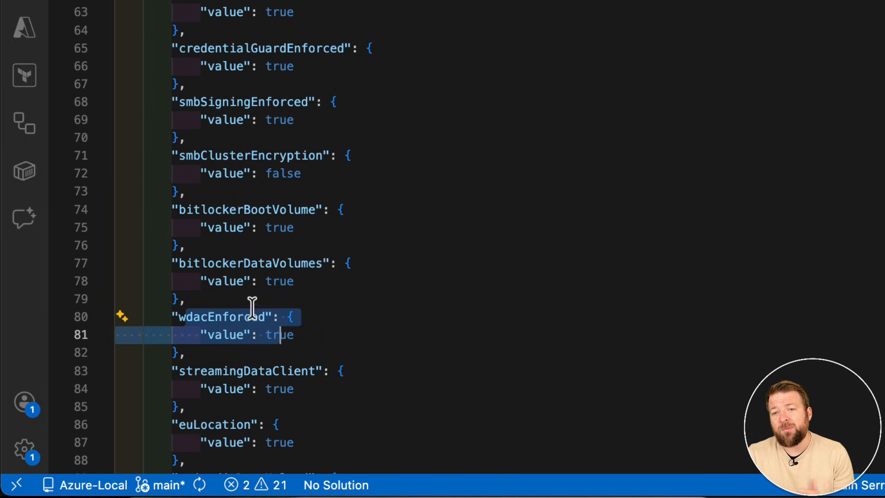
left_click_drag(207, 263, 273, 282)
scroll(221, 92, "up", 1)
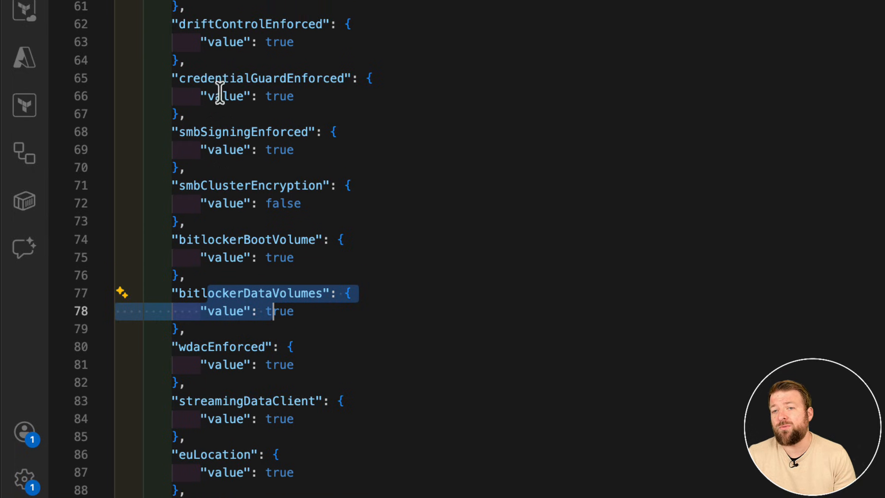
scroll(220, 92, "up", 4)
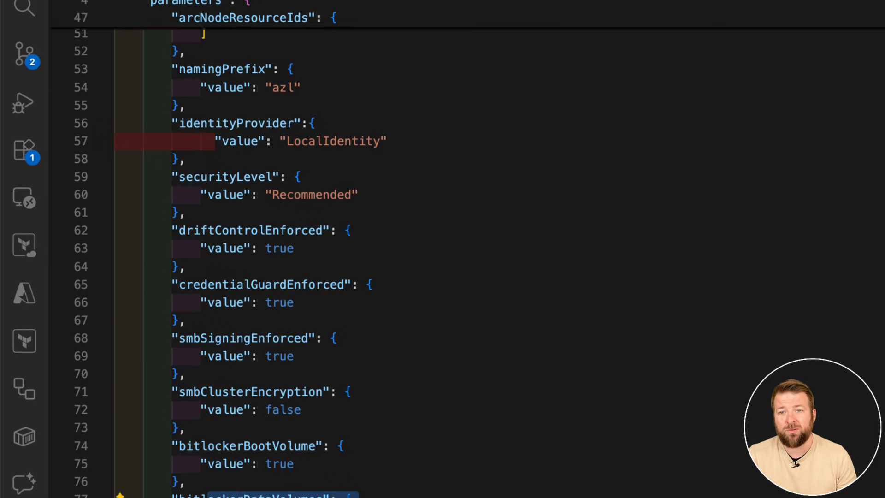
scroll(467, 262, "down", 2)
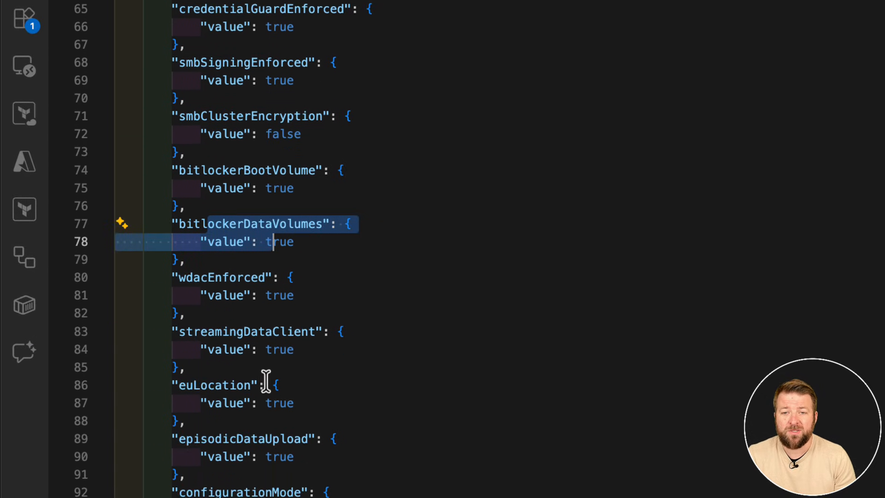
Review the euLocation, episodicDataUpload and configurationMode parameters.
left_click_drag(257, 251, 295, 268)
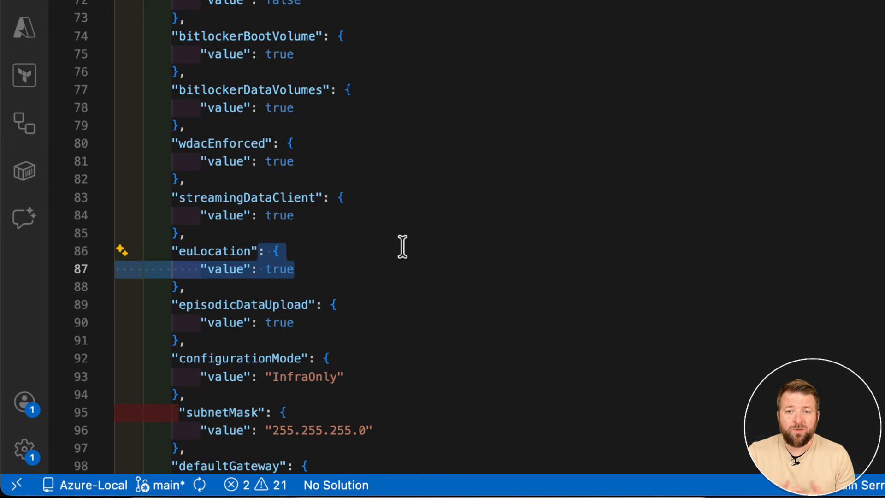
scroll(401, 247, "down", 2)
left_click(212, 218)
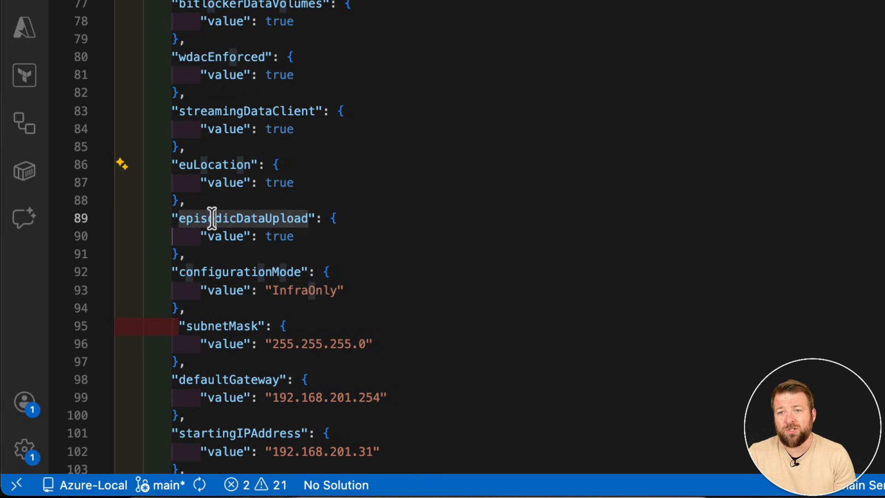
left_click_drag(212, 218, 295, 236)
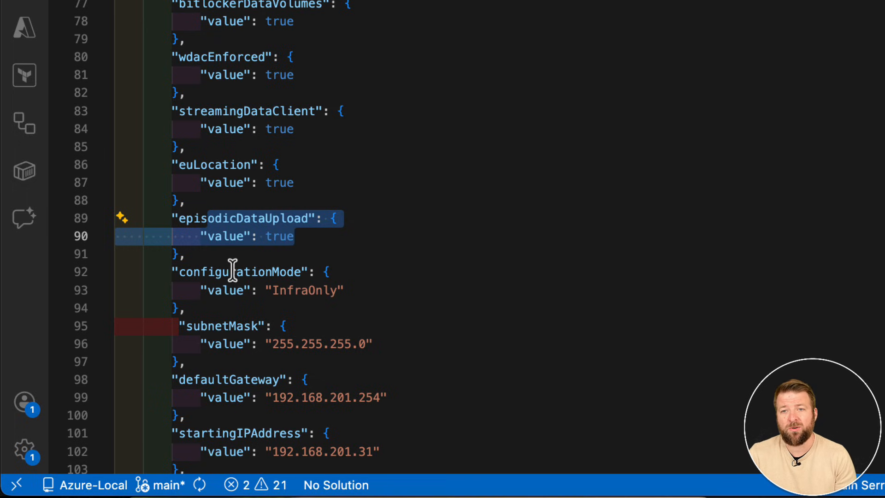
left_click_drag(215, 271, 334, 291)
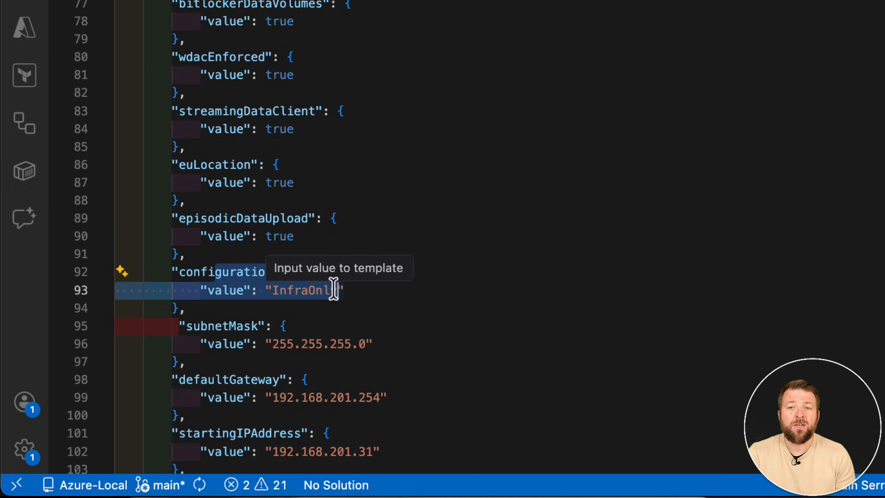
Review the management network parameters: subnet mask, default gateway, starting and ending IP addresses, and DNS servers.
scroll(333, 290, "down", 5)
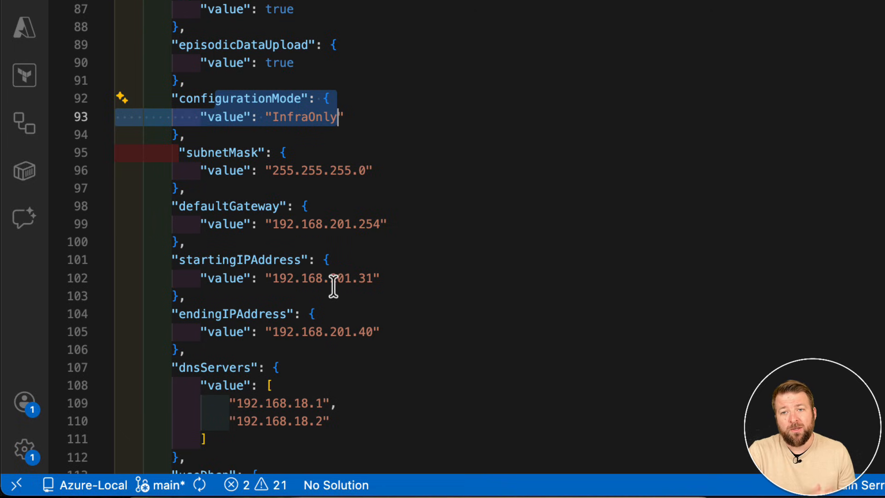
left_click(339, 166)
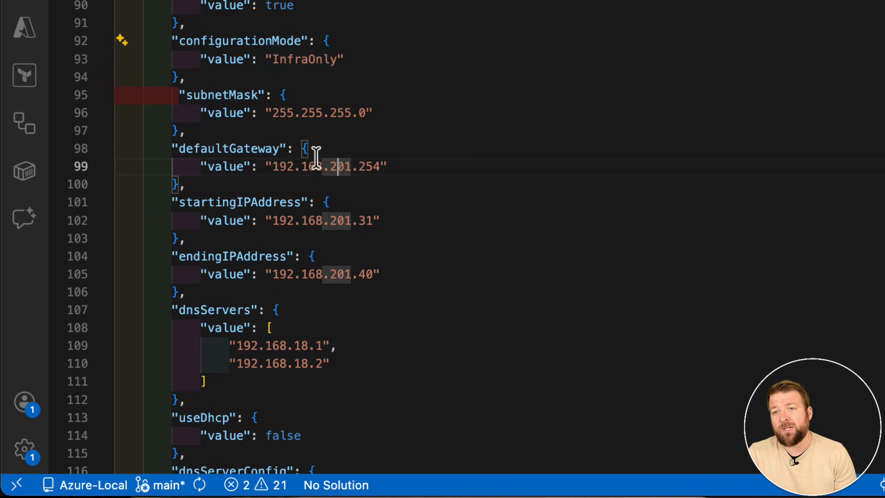
left_click(187, 97)
left_click_drag(188, 103, 377, 275)
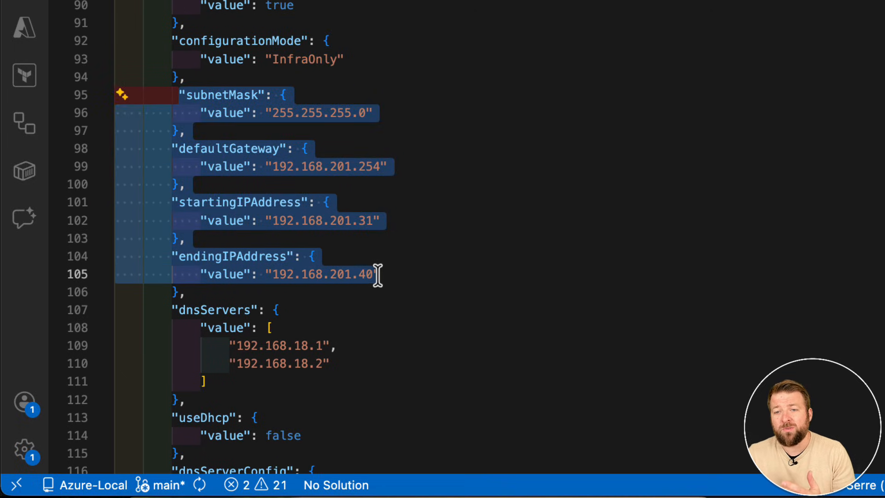
left_click(381, 331)
left_click_drag(194, 309, 341, 365)
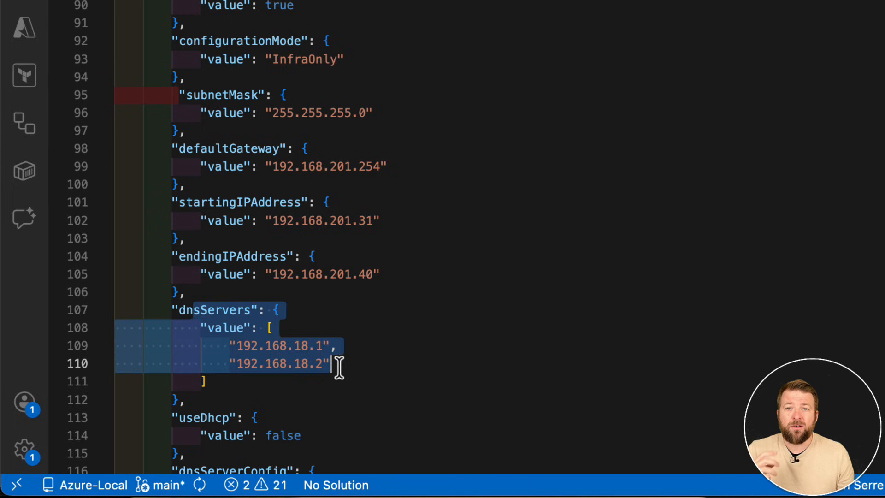
Check the useDhcp, dnsServerConfig and dnsZones parameters, including the DNS zone name.
scroll(344, 362, "down", 3)
left_click_drag(229, 290, 285, 293)
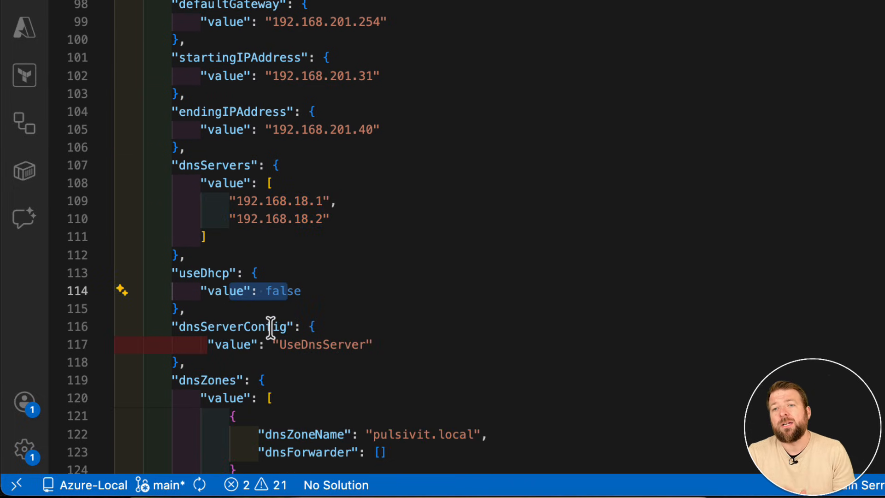
left_click_drag(267, 343, 363, 341)
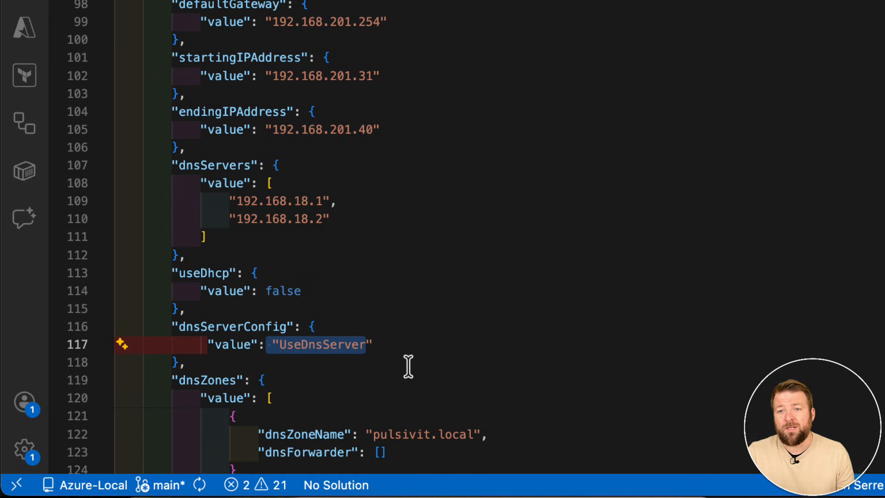
scroll(408, 365, "down", 2)
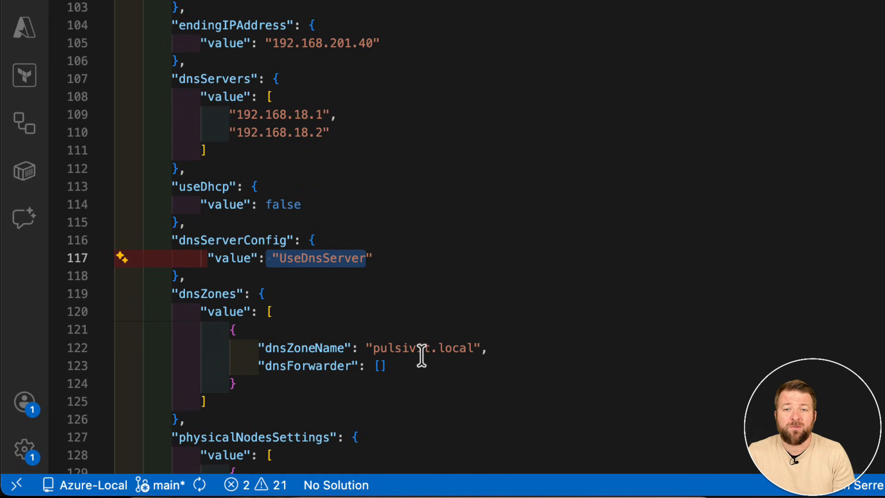
scroll(421, 353, "down", 4)
left_click_drag(372, 202, 479, 202)
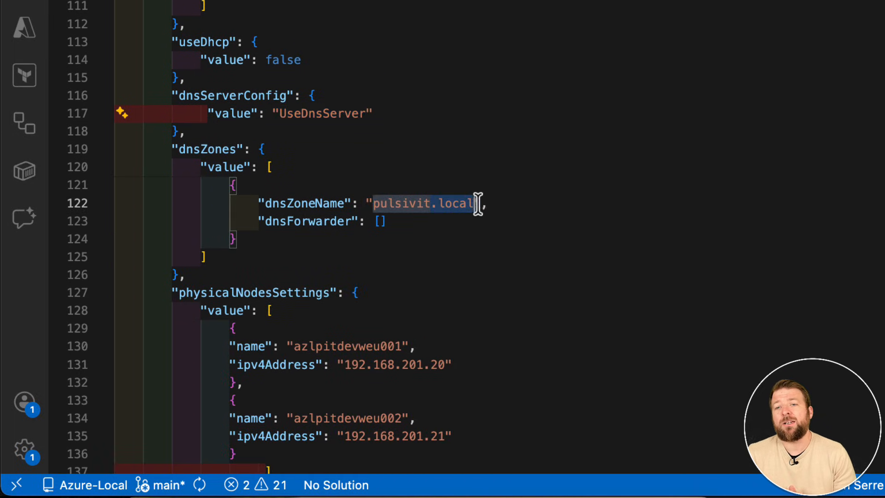
Examine the names and IPv4 addresses in physicalNodesSettings, together with the networkingType and networkingPattern parameters.
scroll(392, 306, "down", 4)
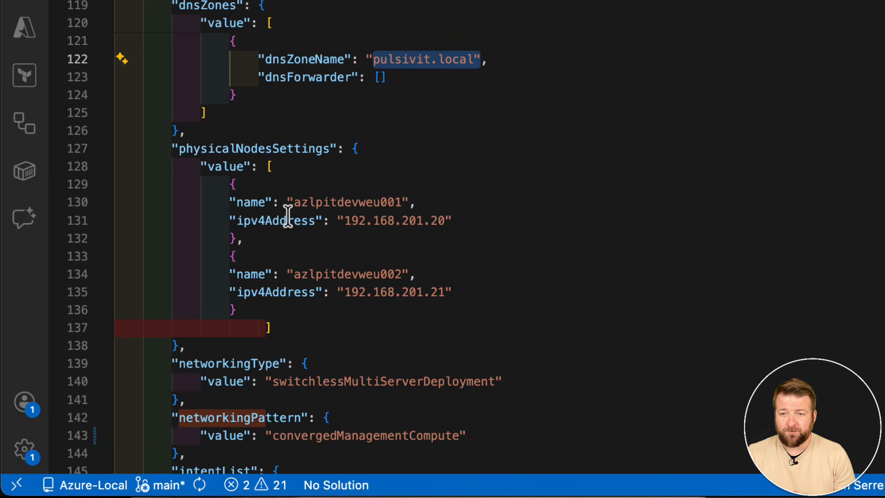
left_click_drag(243, 202, 438, 291)
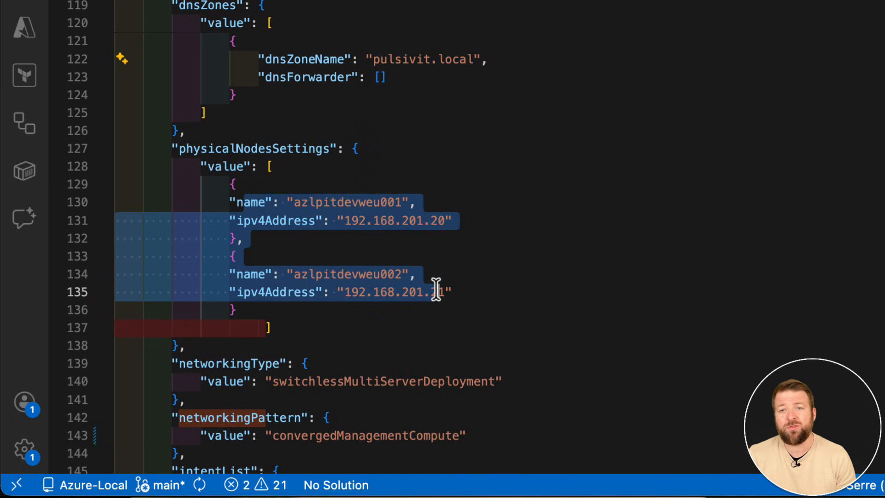
scroll(415, 325, "down", 2)
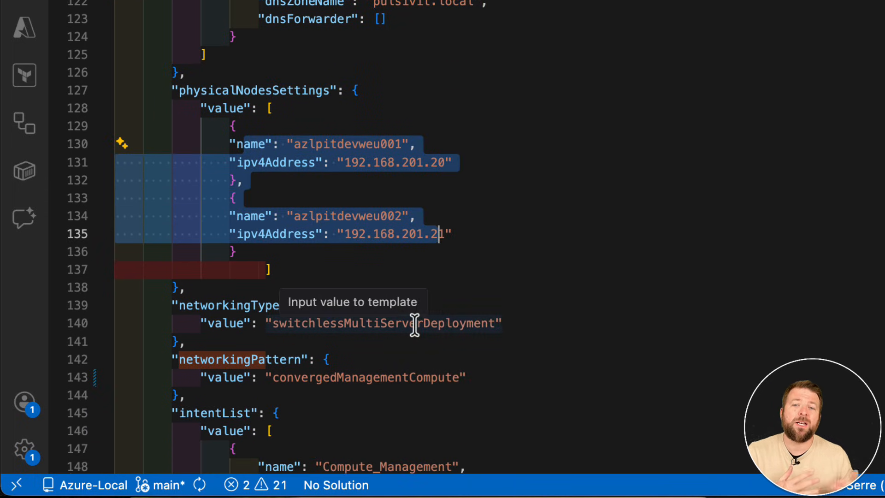
scroll(403, 320, "down", 3)
left_click_drag(273, 236, 515, 245)
left_click(519, 249)
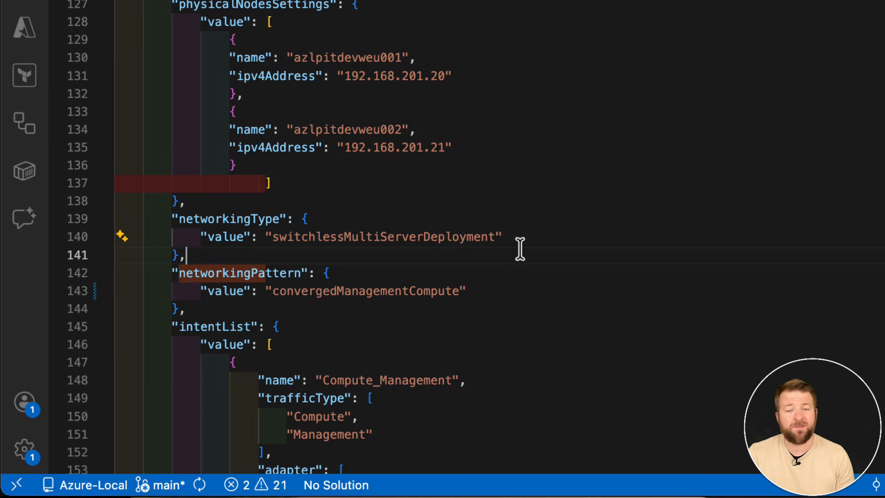
left_click_drag(274, 291, 459, 291)
scroll(501, 315, "down", 4)
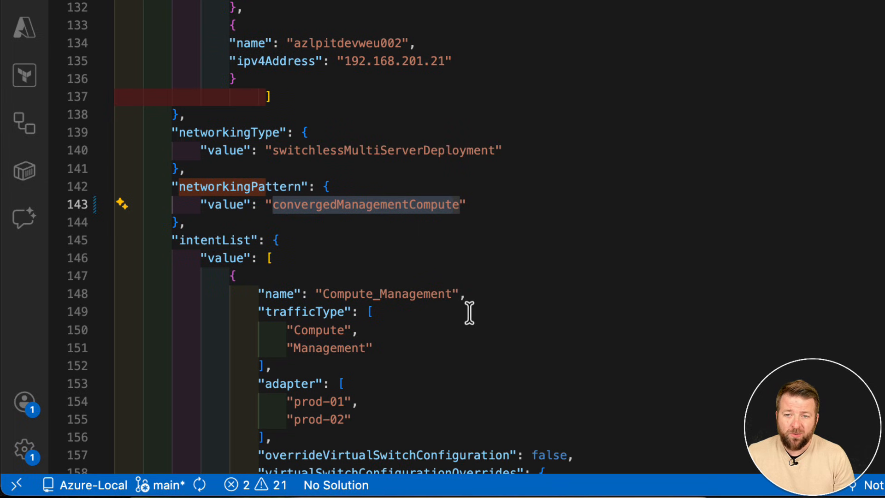
Review the Compute_Management intent in intentList: its adapters, traffic types, and virtual switch, QoS and adapter property overrides.
left_click_drag(280, 314, 351, 332)
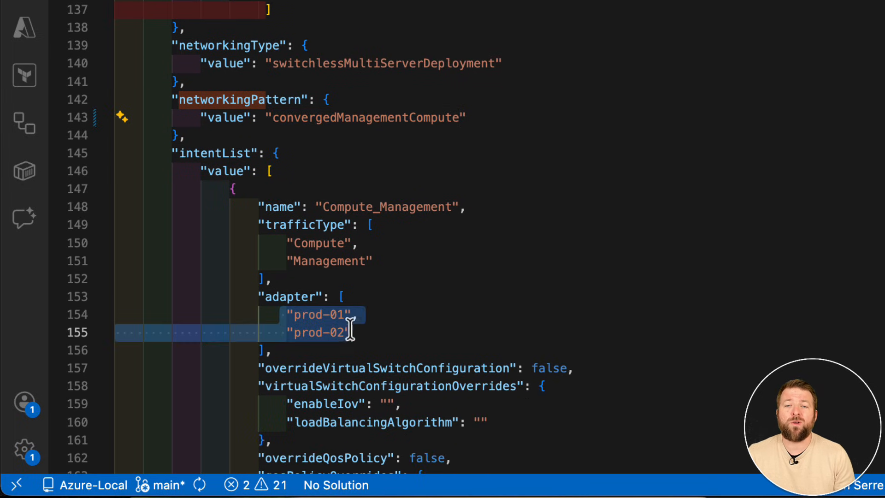
left_click_drag(287, 243, 374, 259)
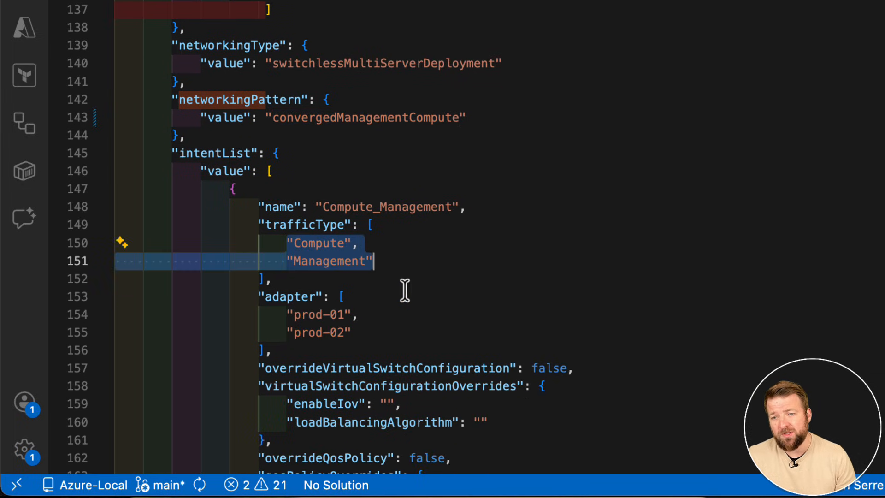
scroll(433, 307, "down", 1)
scroll(434, 304, "down", 3)
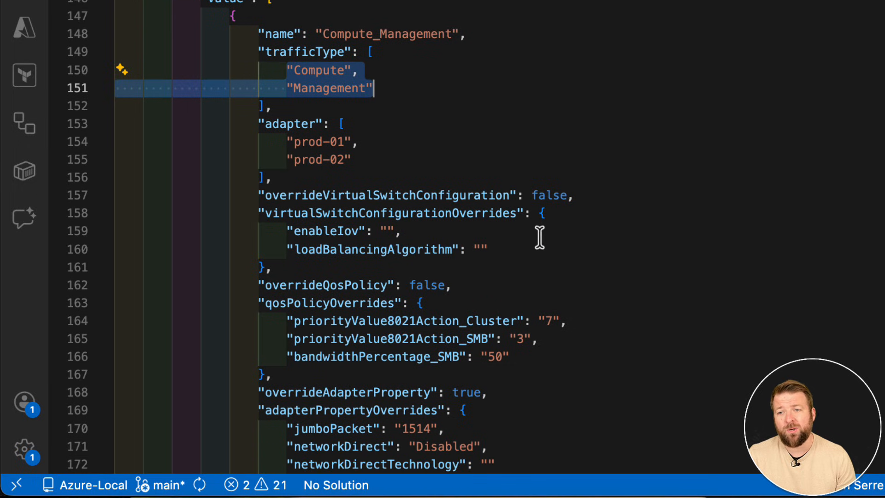
left_click(535, 194)
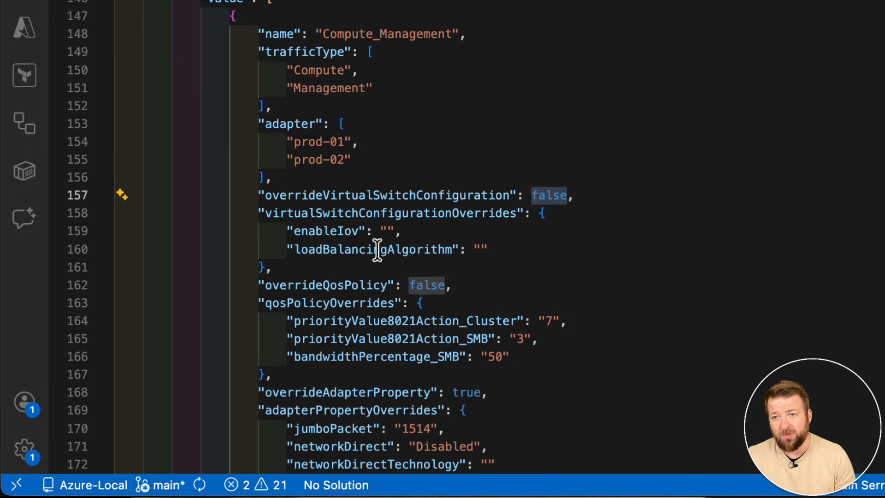
scroll(377, 250, "down", 2)
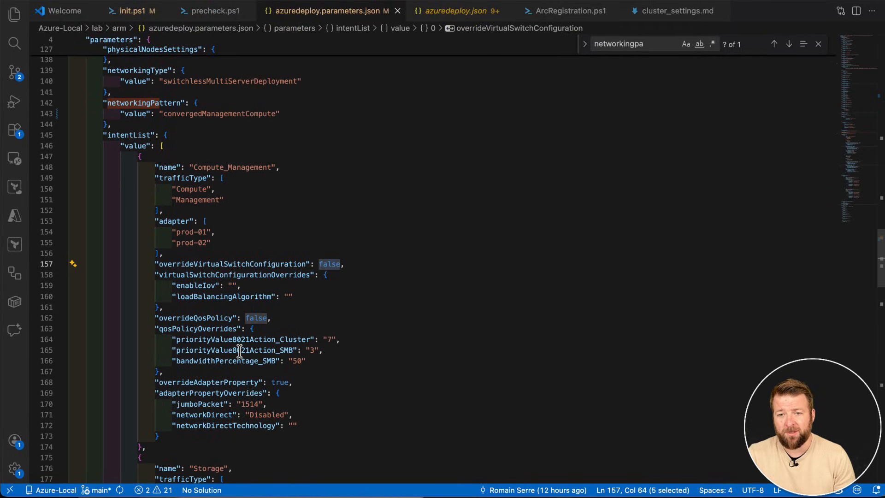
Review the Storage intent's traffic type, adapters and adapter property overrides, including jumboPacket, networkDirect and networkDirectTechnology.
scroll(239, 352, "down", 6)
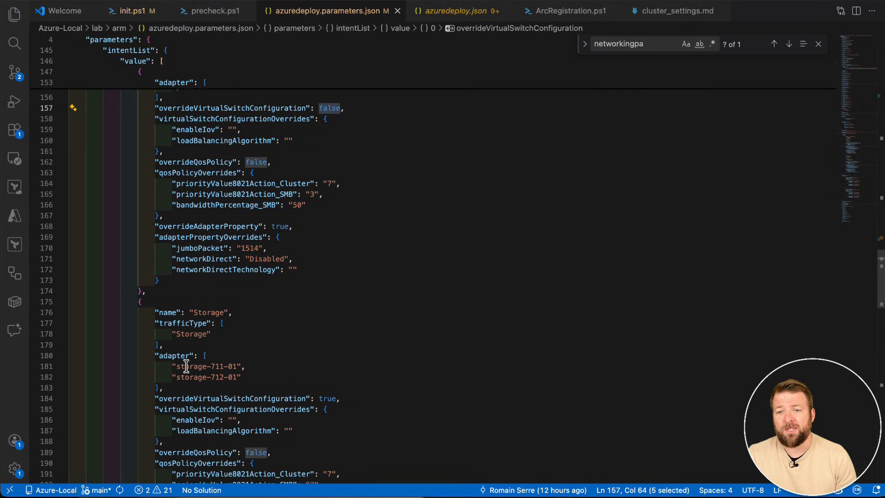
left_click_drag(173, 334, 207, 334)
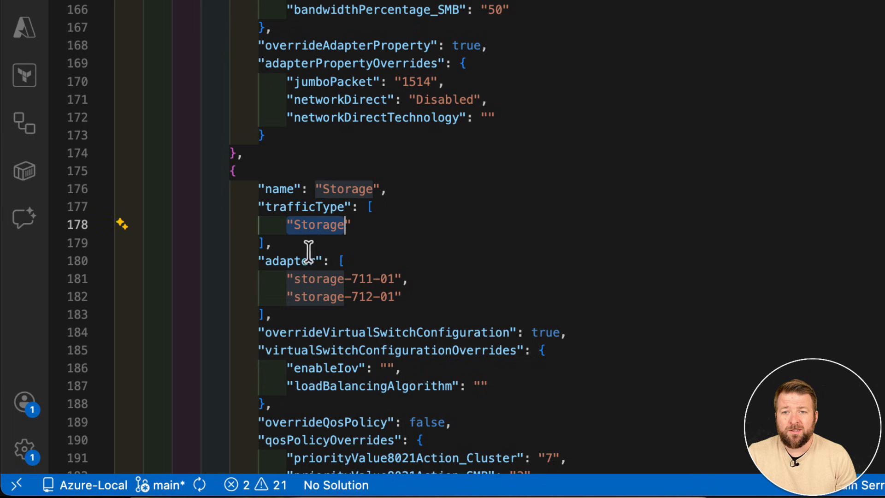
left_click_drag(285, 278, 412, 298)
scroll(412, 300, "down", 1)
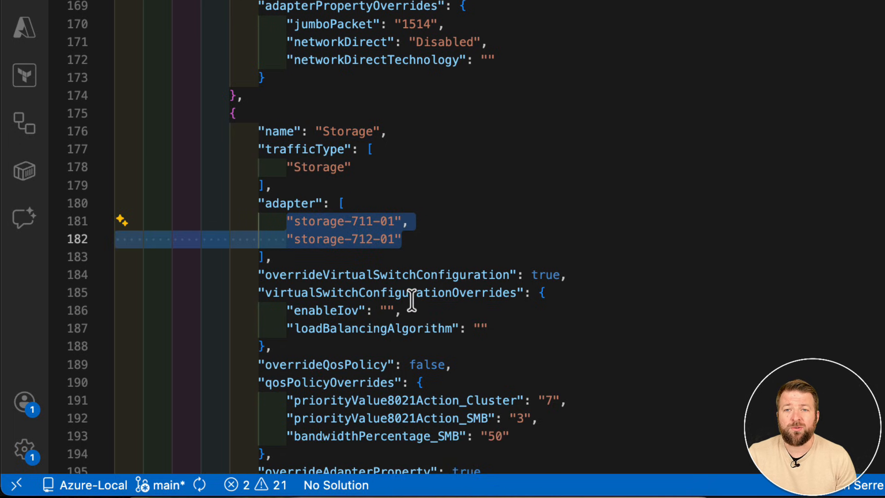
scroll(519, 232, "down", 2)
scroll(474, 316, "down", 2)
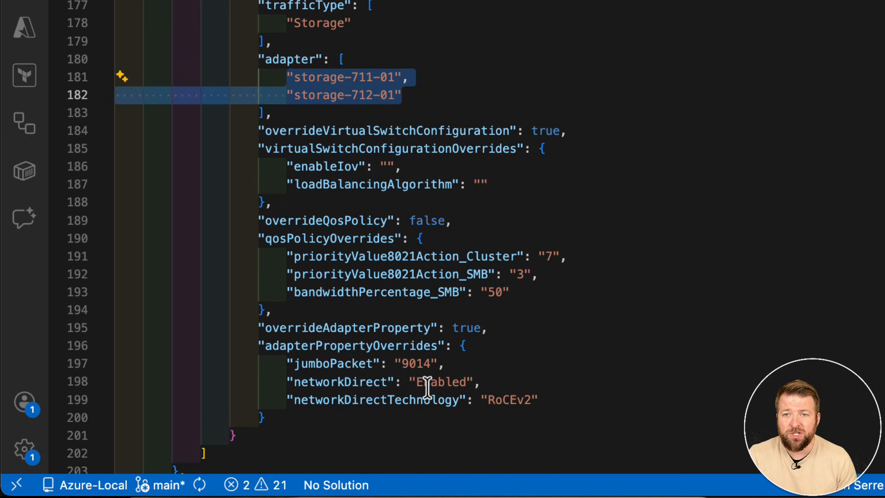
left_click_drag(401, 364, 437, 364)
left_click_drag(487, 400, 534, 400)
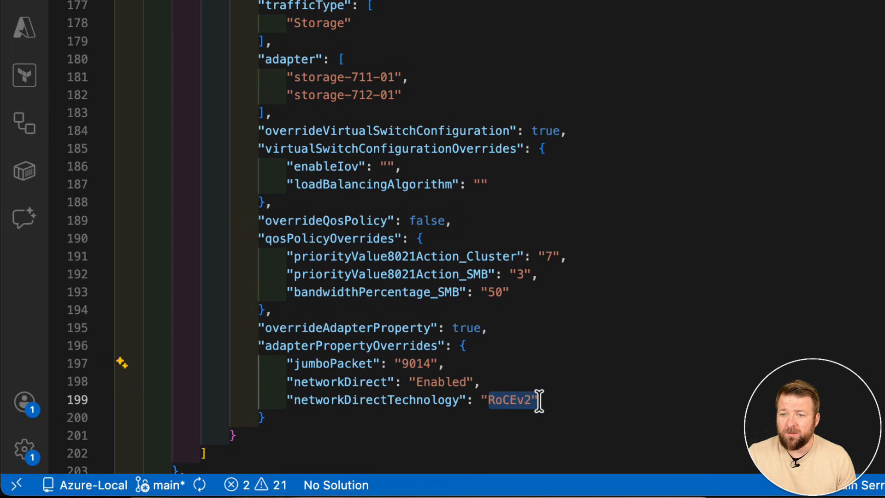
Examine both storage networks in storageNetworkList: adapter names, VLAN IDs, and each node's IPv4 address and subnet mask.
scroll(564, 293, "down", 5)
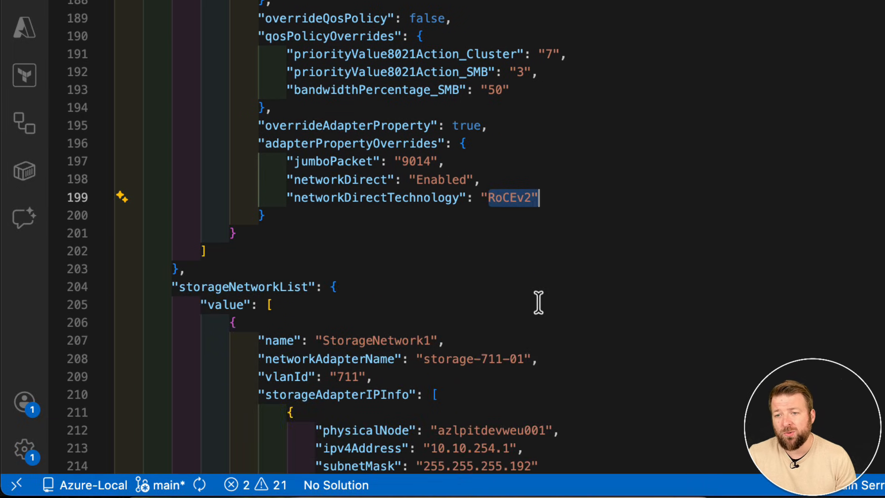
scroll(538, 301, "down", 3)
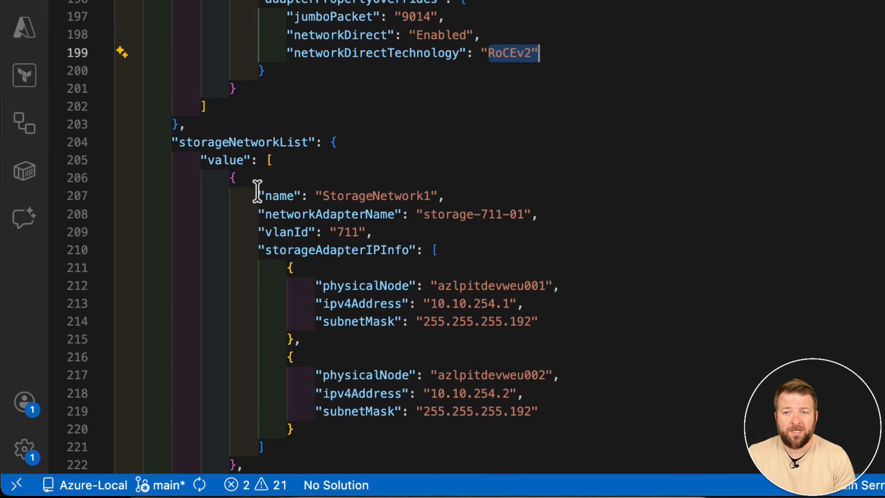
left_click_drag(258, 196, 535, 406)
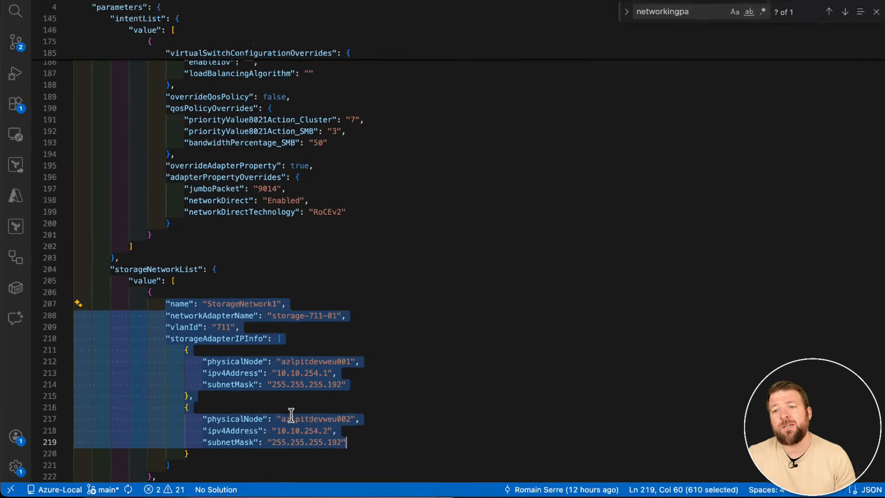
scroll(272, 419, "down", 5)
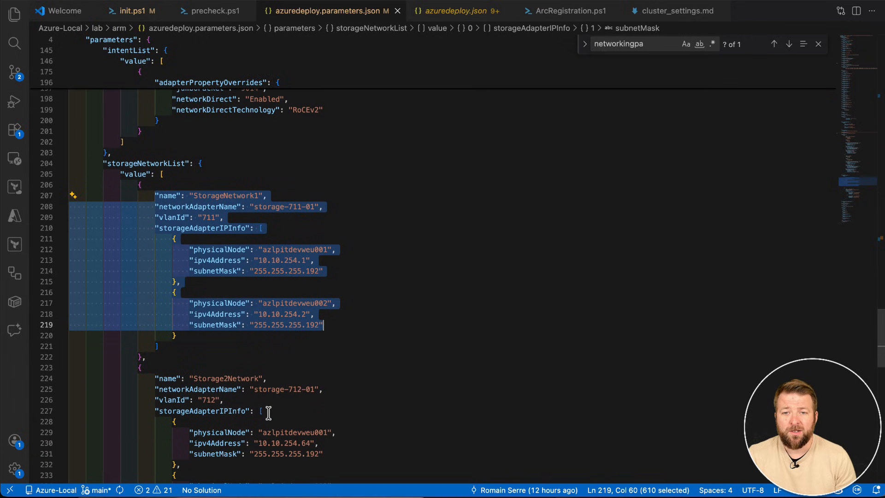
scroll(267, 412, "down", 1)
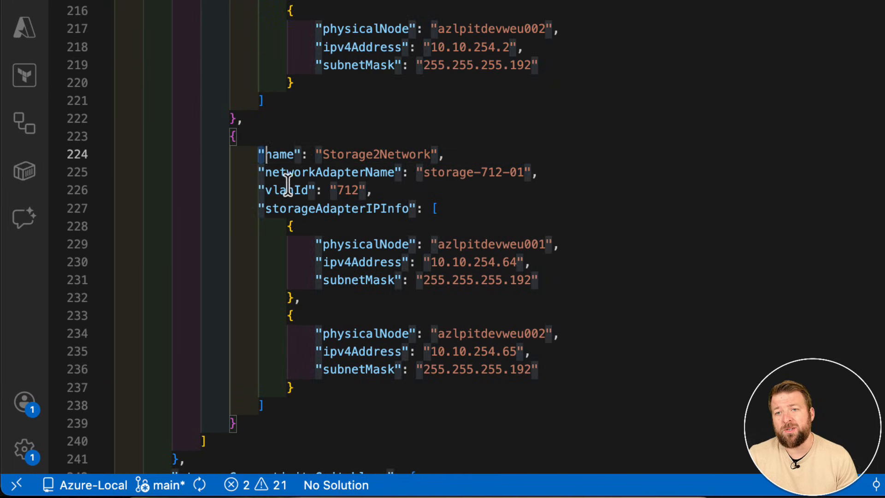
left_click_drag(287, 185, 543, 368)
scroll(543, 367, "down", 5)
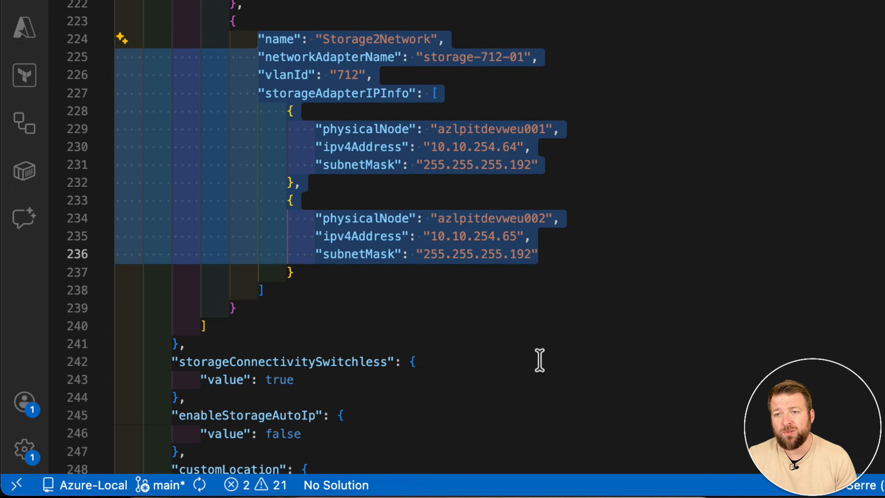
Check the storageConnectivitySwitchless, enableStorageAutoIp and customLocation parameter values.
left_click_drag(259, 265, 296, 265)
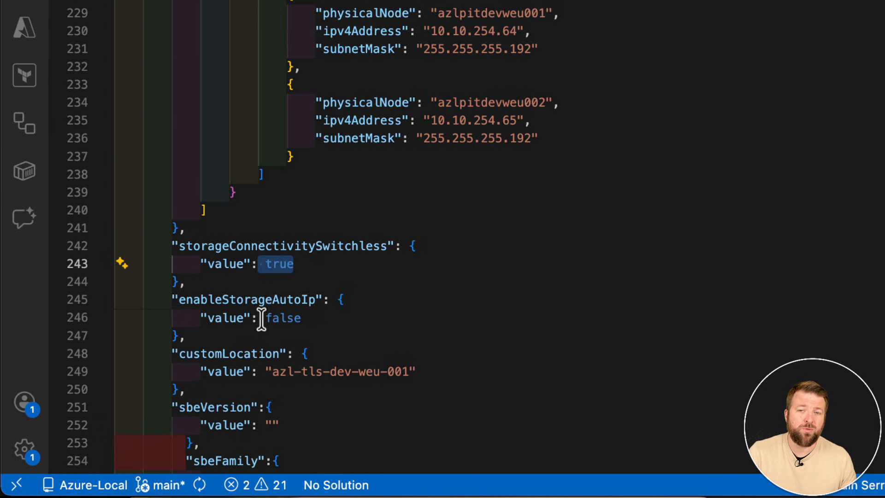
left_click_drag(262, 318, 301, 319)
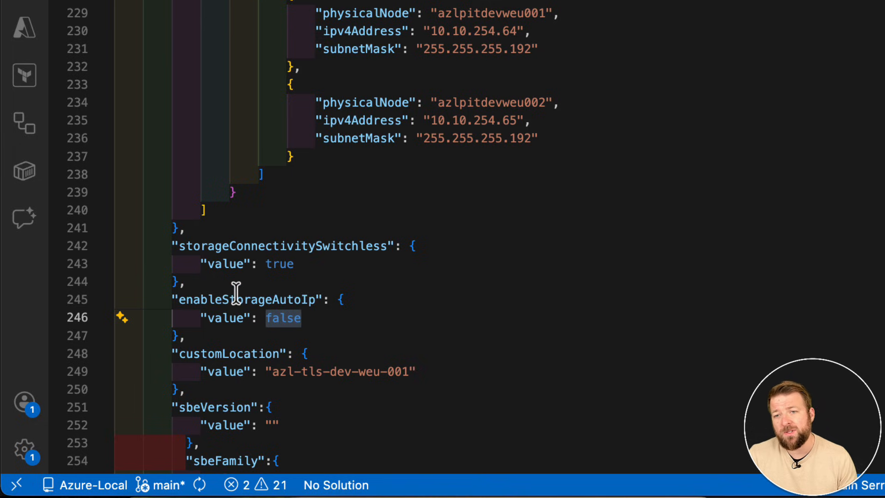
left_click_drag(266, 371, 414, 372)
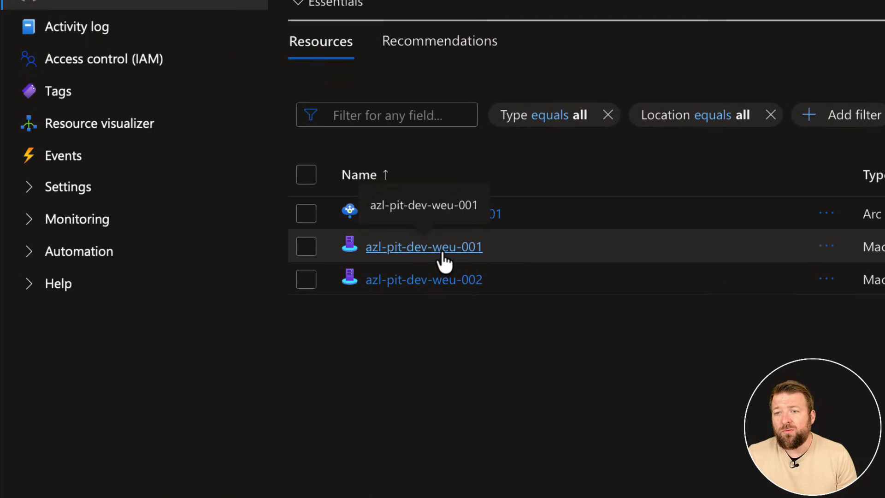
Switch to the Azure portal and check the connection status of the Arc machine azl-pit-dev-weu-001.
left_click(443, 251)
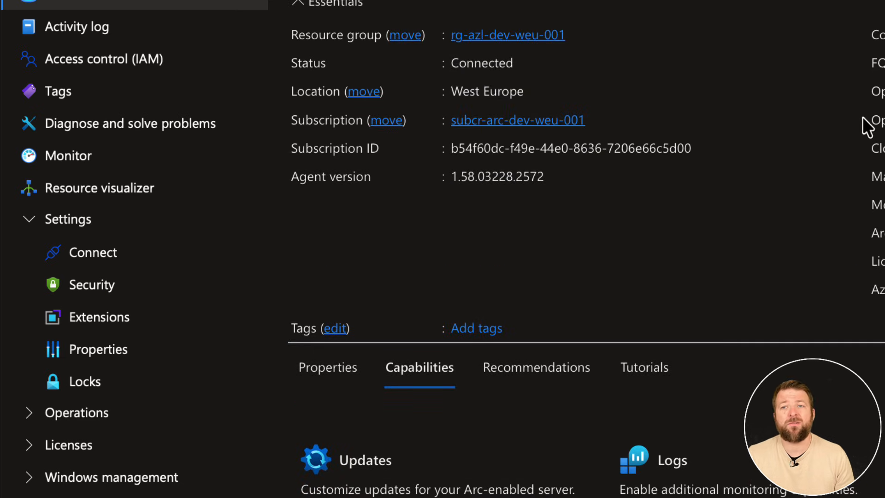
left_click_drag(450, 63, 494, 63)
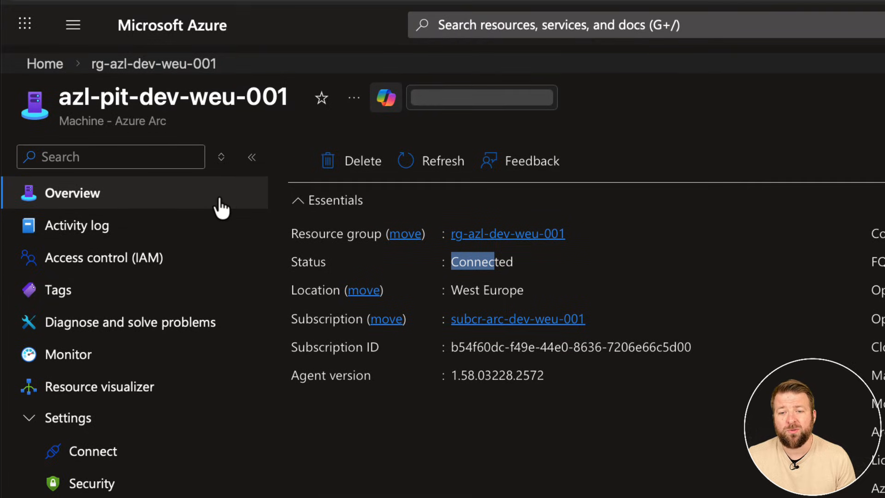
left_click(58, 67)
Search the Azure portal for "custom de" and open the Deploy a custom template service.
left_click(478, 24)
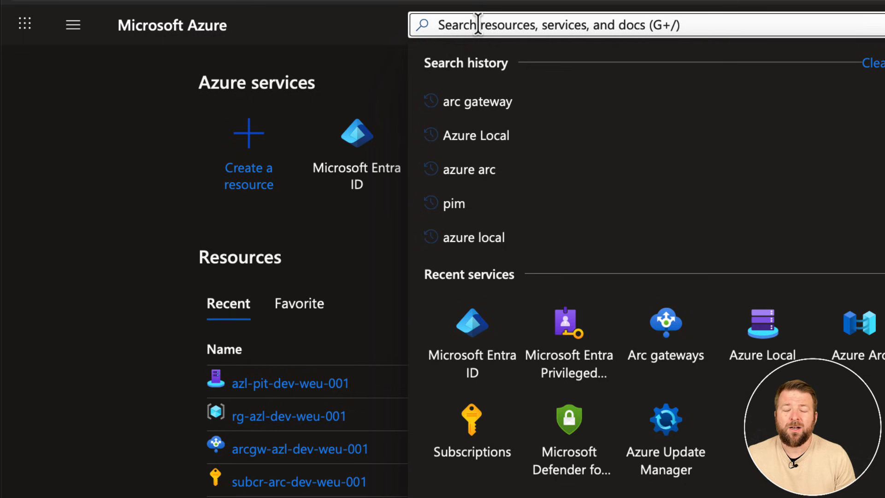
type("custom")
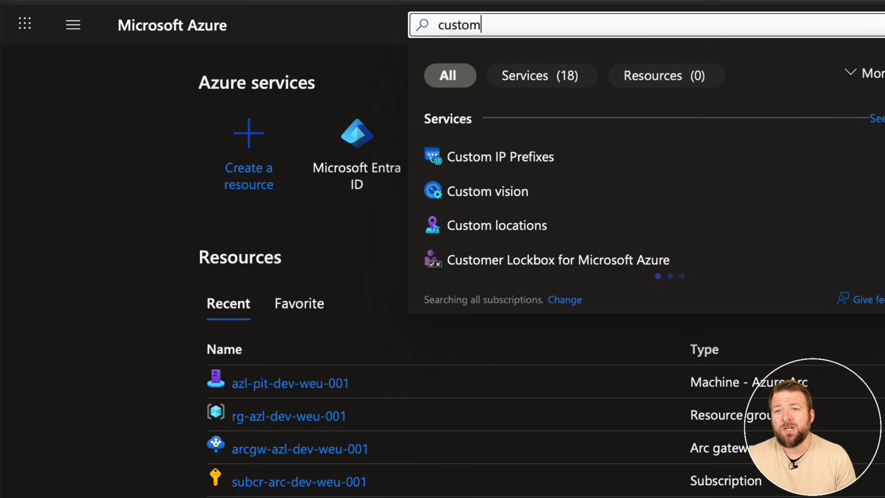
type(" de")
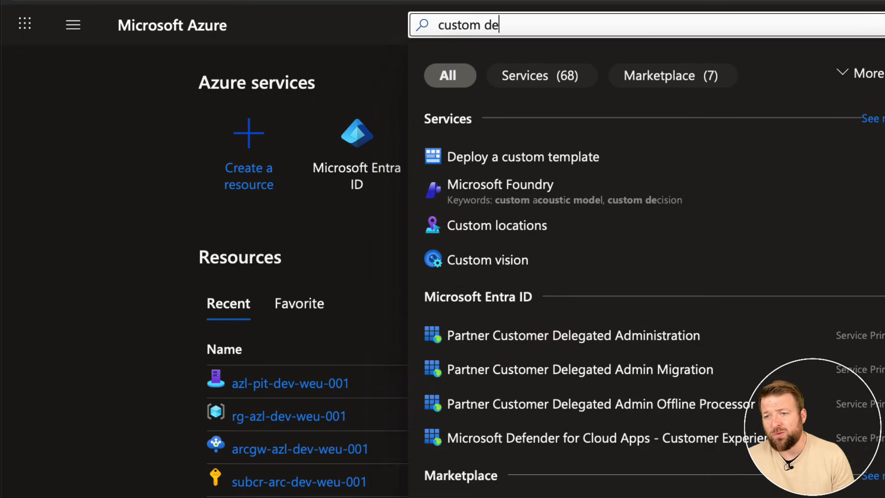
left_click(479, 162)
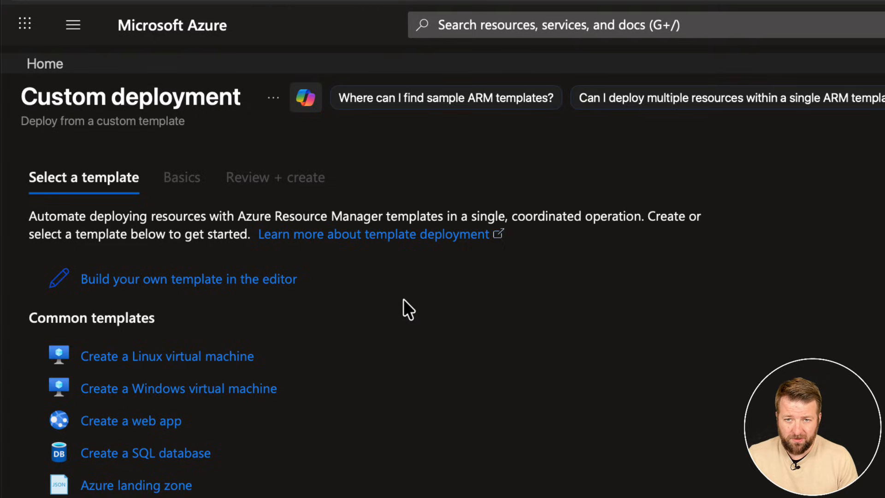
Build a custom template by loading azuredeploy.json from the Azure-Local/lab/arm folder into the template editor, and save it.
left_click(191, 285)
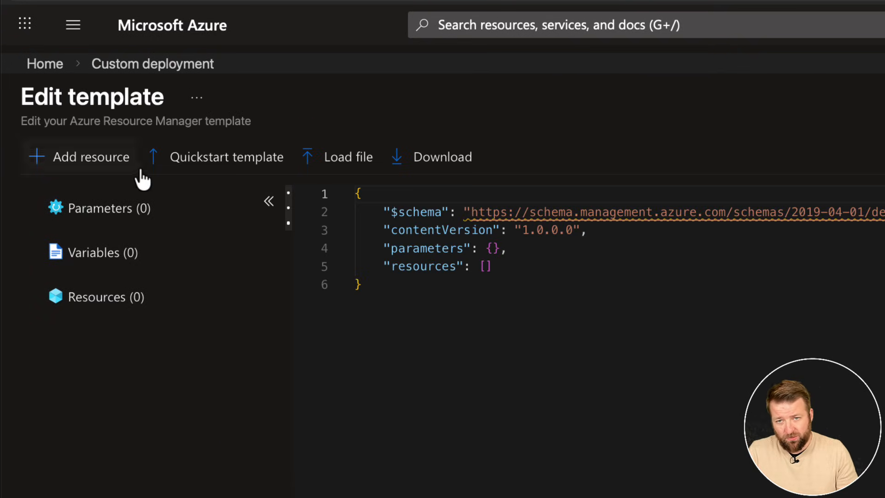
left_click(339, 174)
left_click(405, 396)
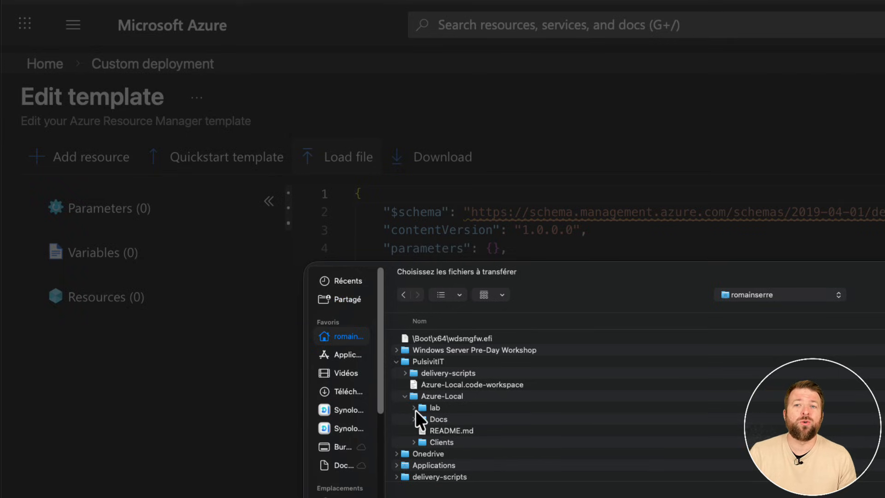
left_click(414, 407)
scroll(440, 419, "down", 1)
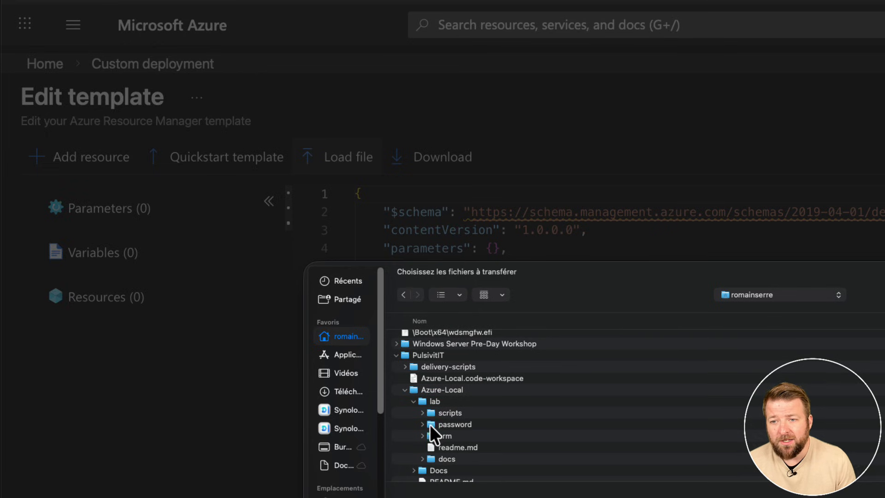
left_click(423, 436)
scroll(444, 422, "down", 2)
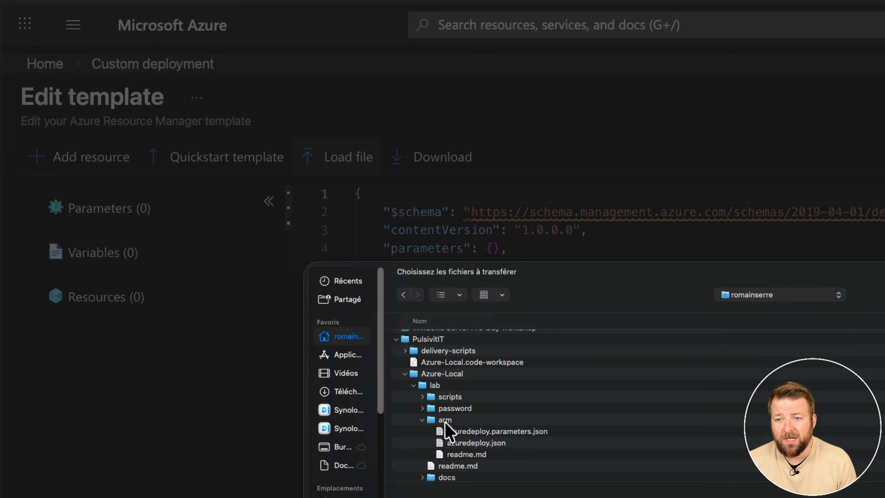
double_click(468, 443)
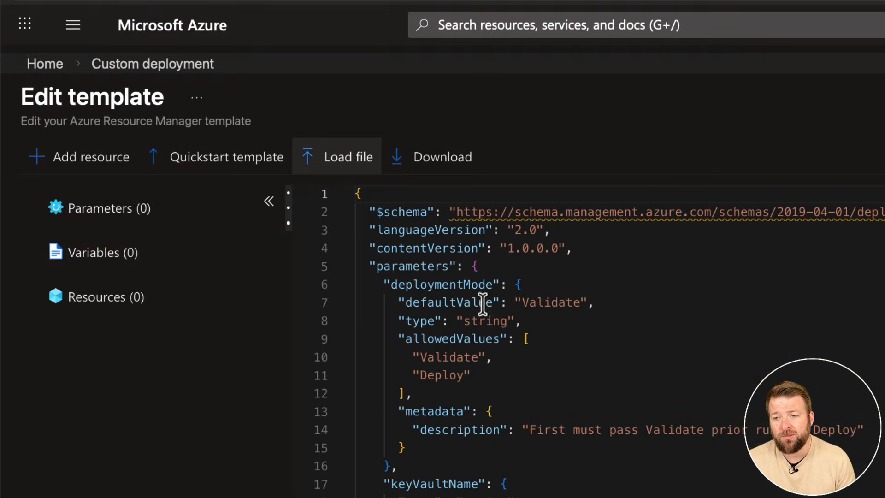
scroll(286, 247, "down", 5)
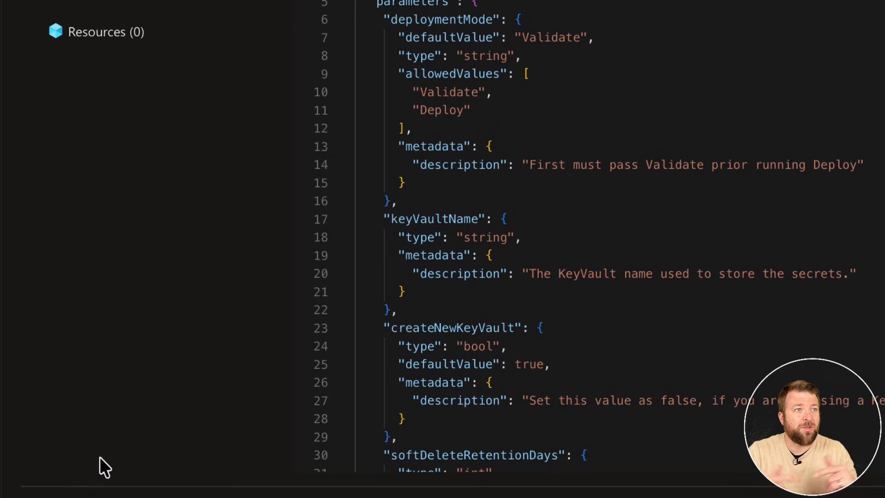
scroll(97, 454, "down", 2)
left_click(54, 449)
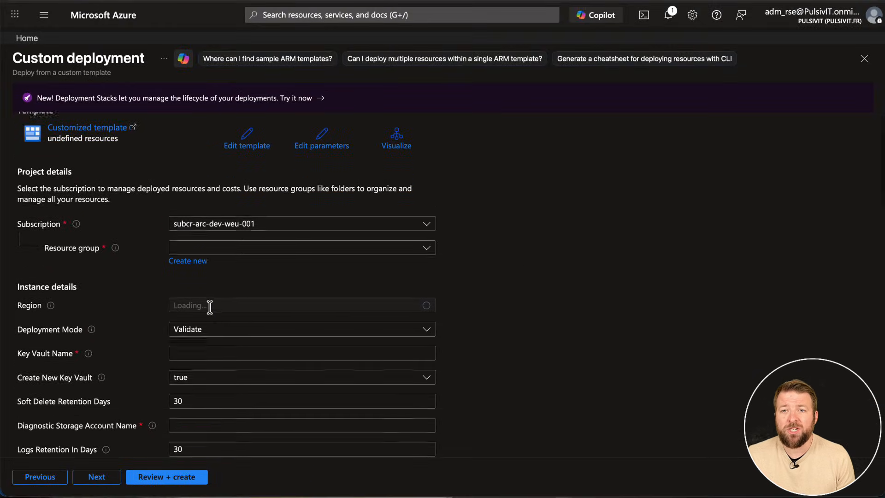
Look through the custom deployment form's parameters, from the instance details and security options to the network and DNS settings.
scroll(210, 306, "down", 8)
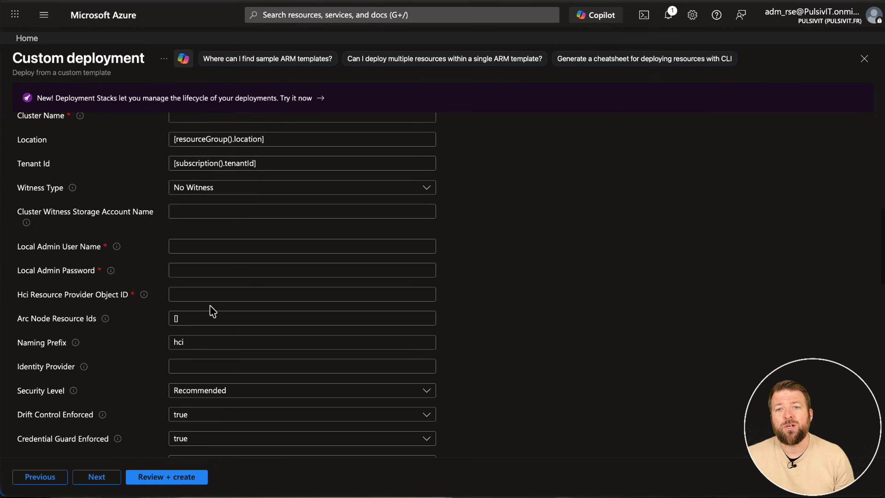
scroll(209, 305, "up", 1)
scroll(212, 311, "down", 4)
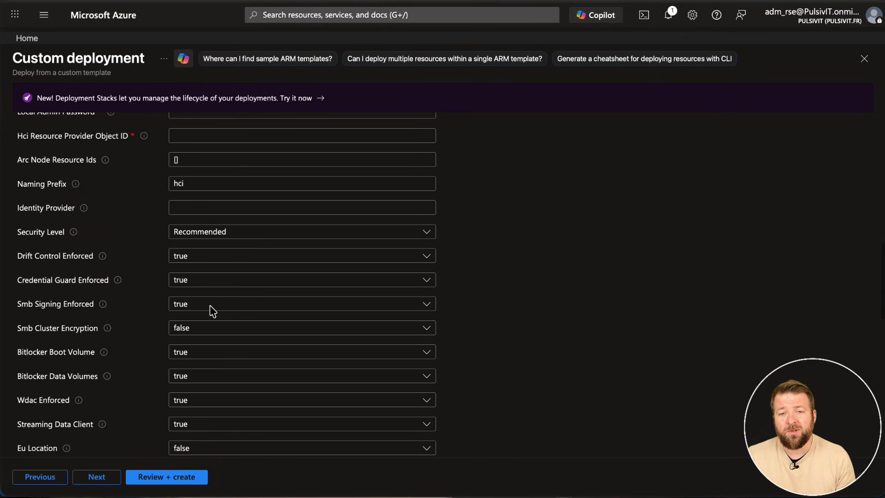
scroll(211, 312, "down", 6)
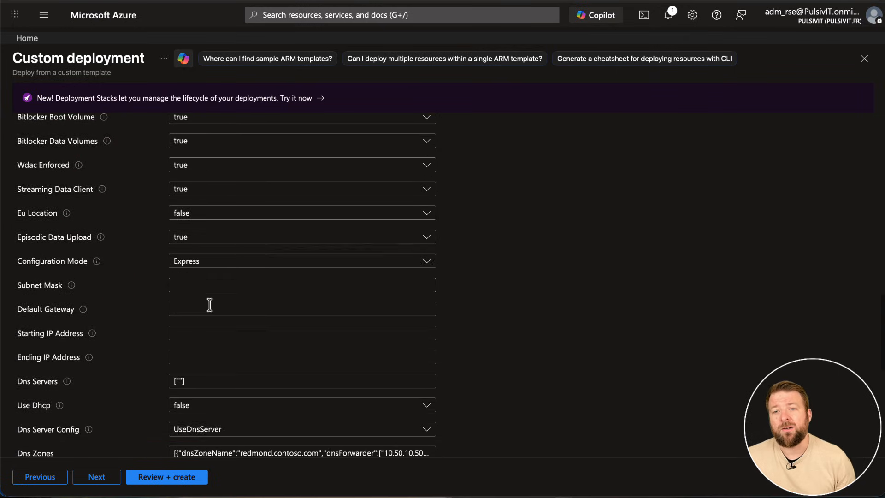
Load azuredeploy.parameters.json from the Azure-Local/lab/arm folder into the deployment's parameters editor, check its values and save it.
scroll(210, 305, "down", 3)
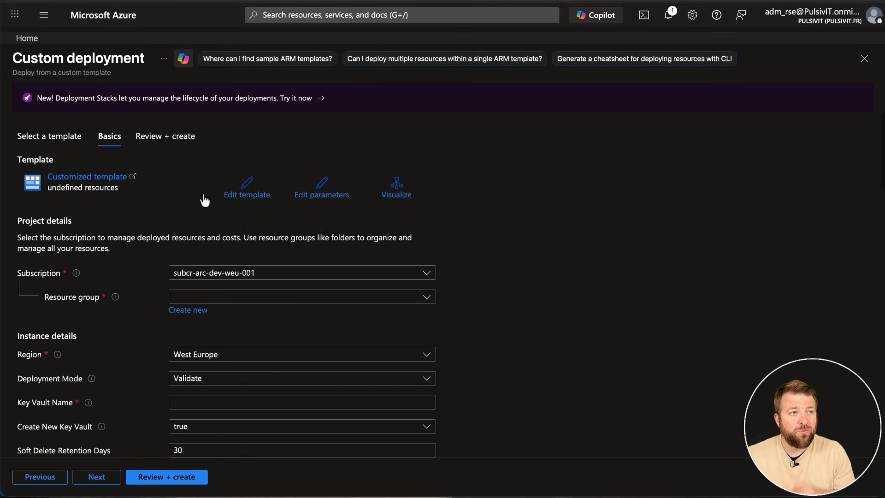
left_click(323, 197)
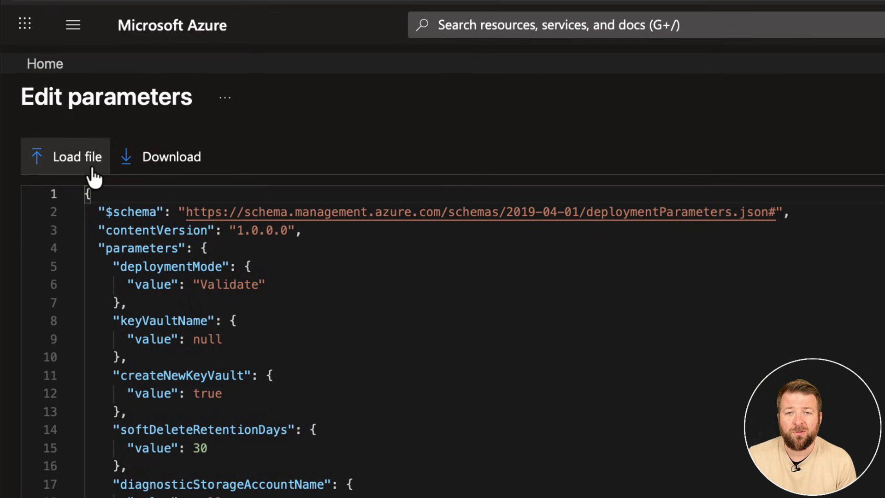
left_click(95, 178)
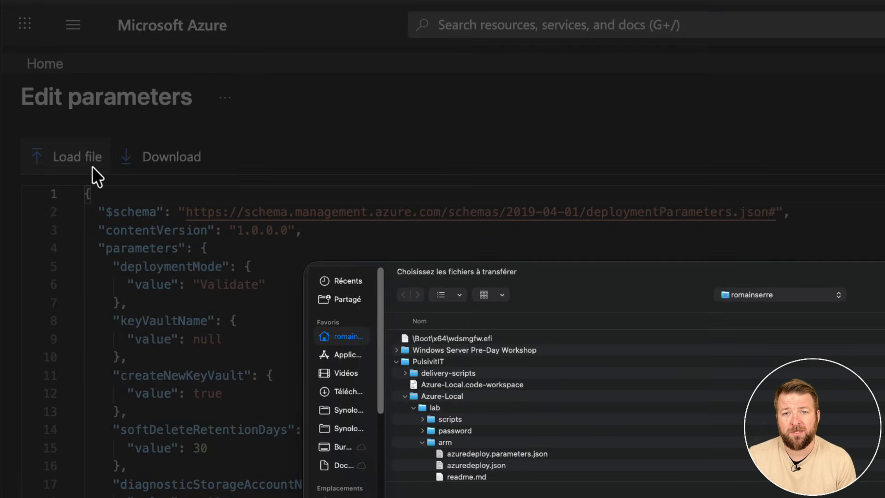
double_click(486, 453)
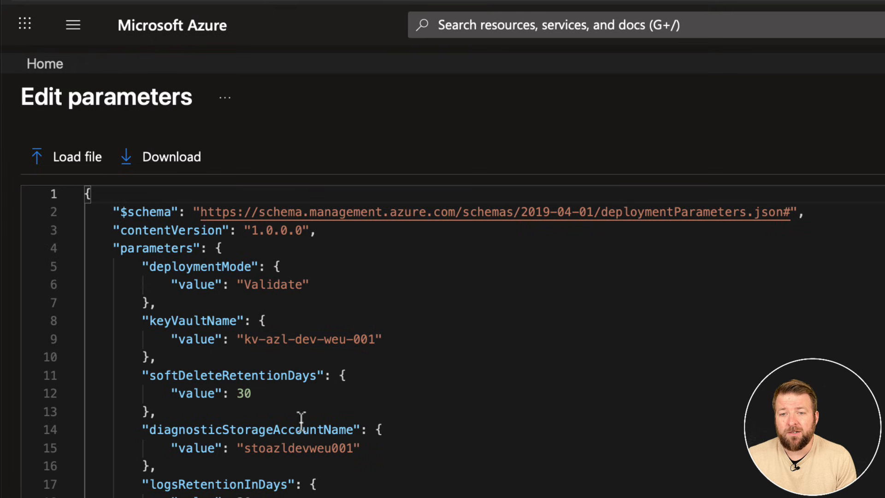
scroll(300, 419, "down", 5)
scroll(301, 419, "down", 10)
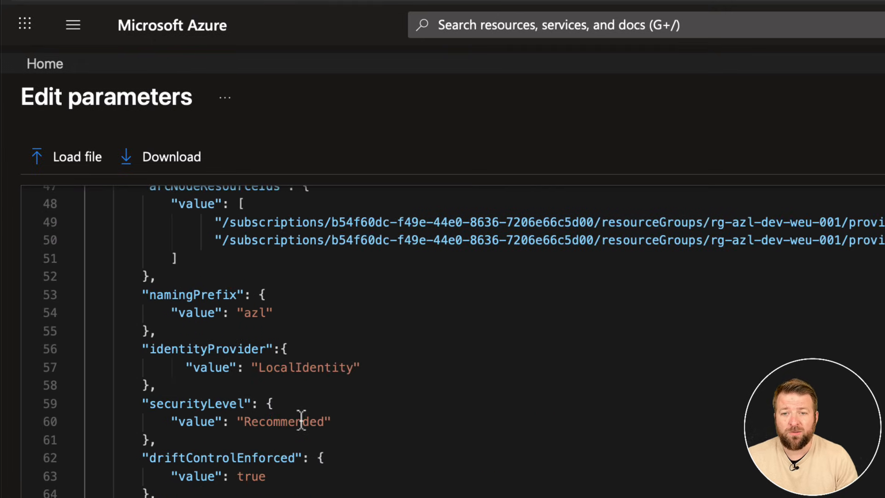
scroll(301, 420, "up", 14)
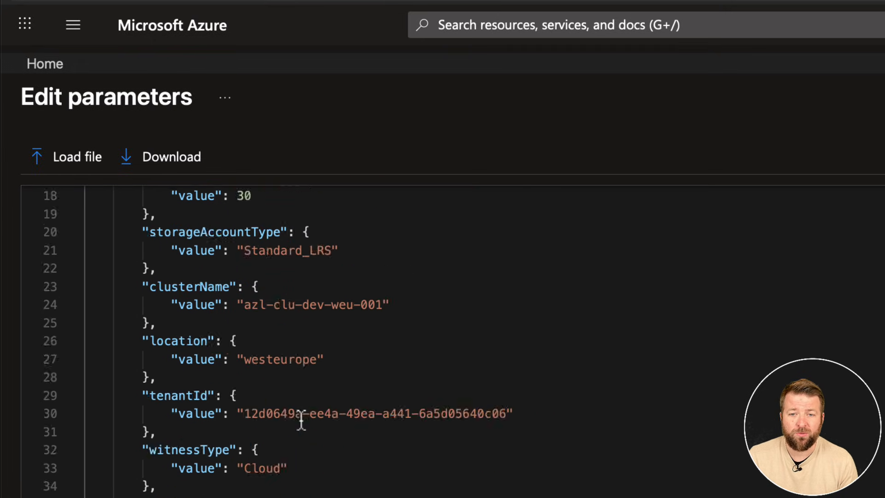
left_click(64, 467)
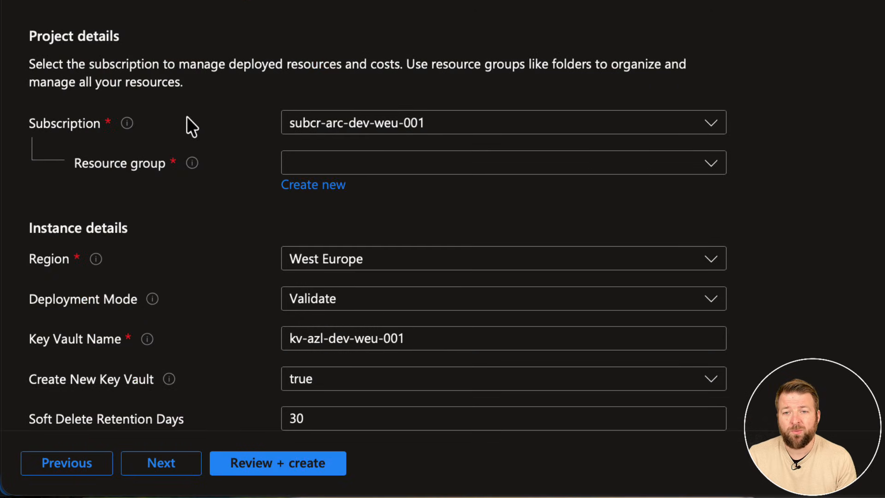
Assign the deployment to resource group rg-azl-dev-weu-001 and choose the Validate deployment mode.
left_click(316, 166)
left_click(296, 231)
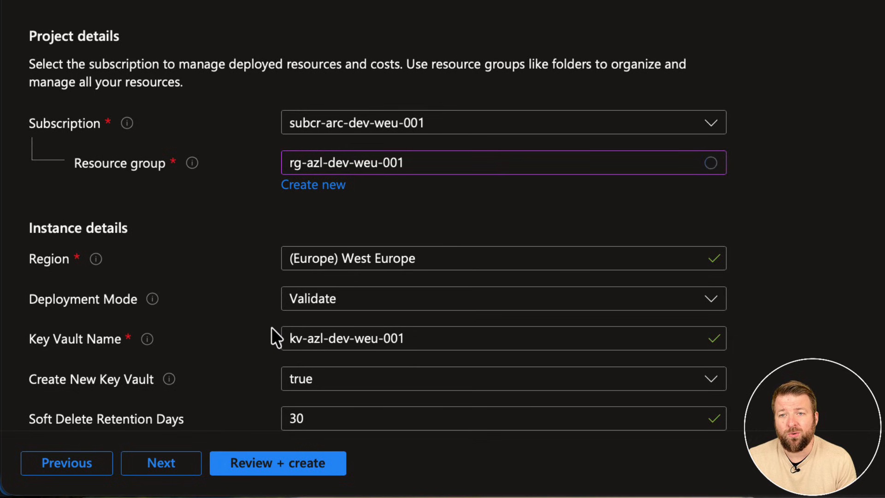
left_click(300, 317)
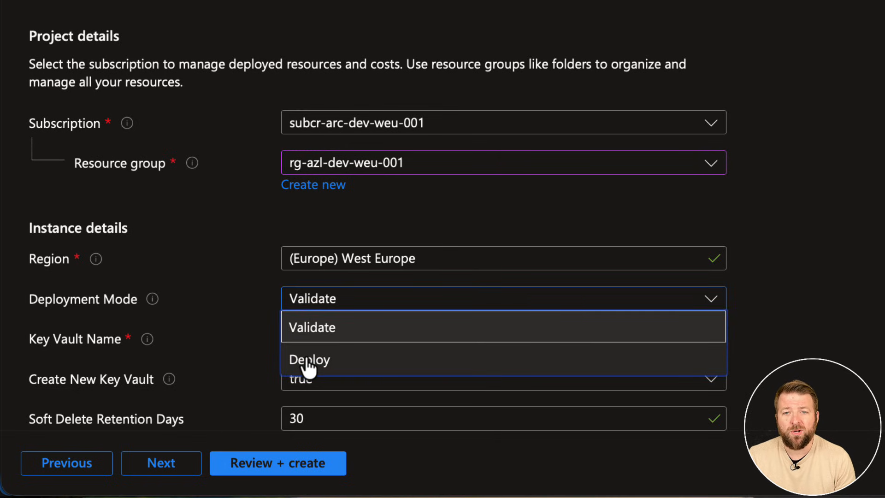
left_click(314, 328)
Review the loaded instance values, from the key vault and cluster name to the local admin, identity provider and security settings.
scroll(359, 298, "down", 1)
scroll(360, 293, "down", 5)
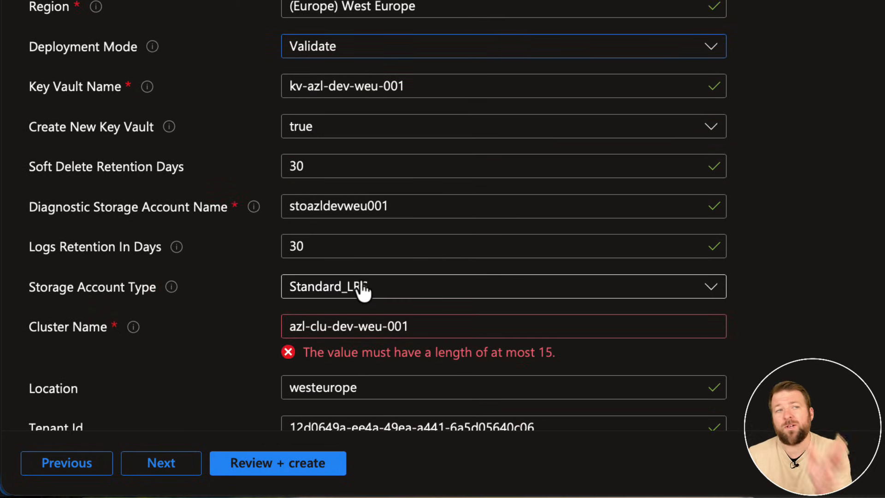
scroll(364, 289, "down", 1)
mouse_move(411, 276)
left_mouse_down()
mouse_move(262, 276)
mouse_move(411, 281)
left_mouse_up()
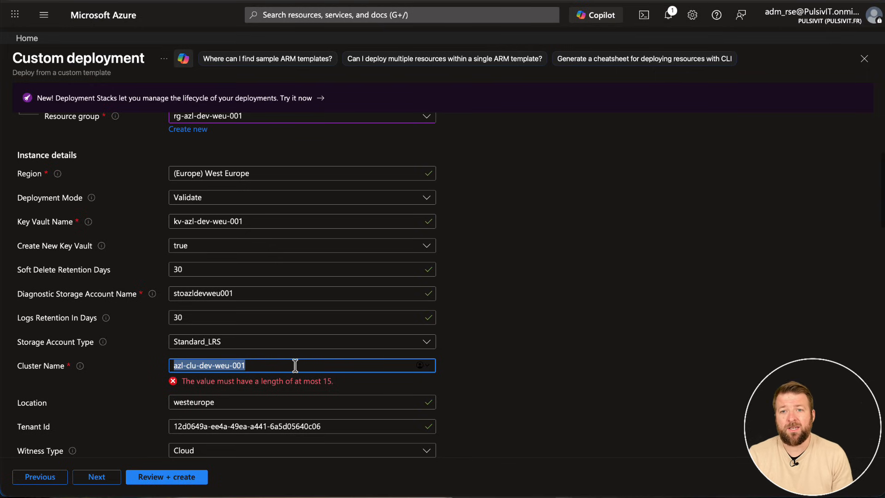
scroll(295, 365, "down", 1)
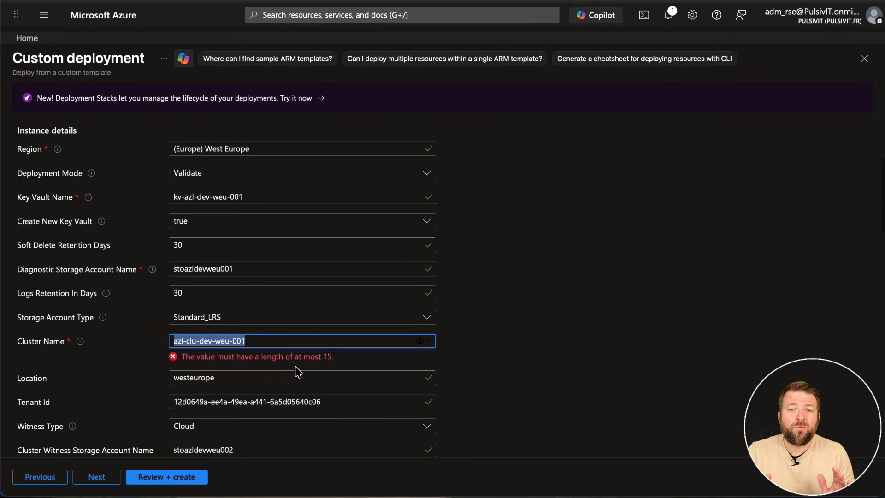
scroll(295, 366, "down", 3)
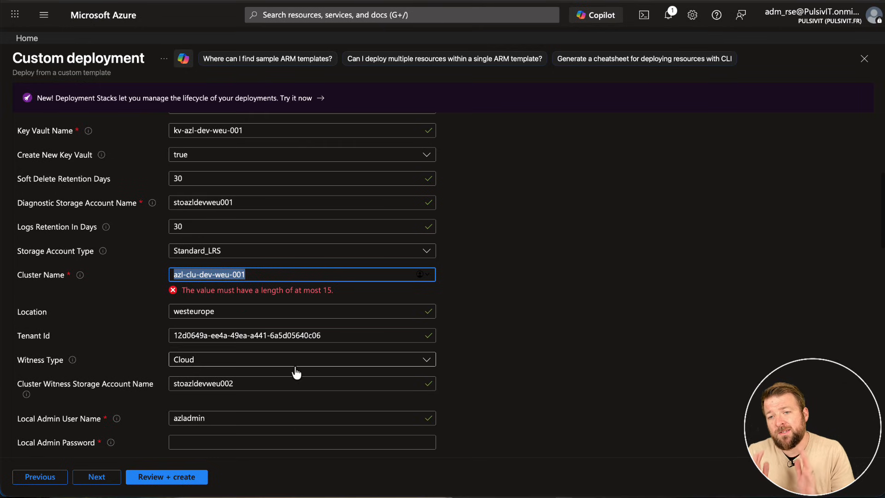
left_click(219, 416)
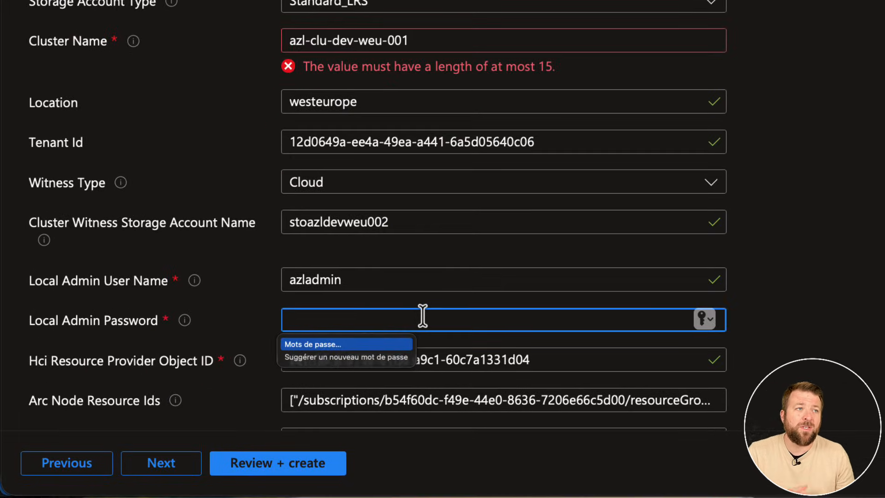
scroll(422, 316, "down", 5)
scroll(426, 308, "down", 2)
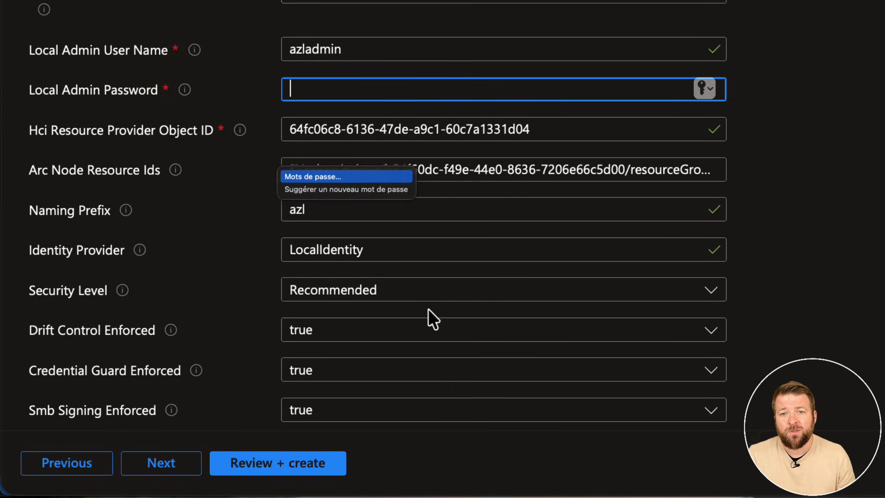
left_click(218, 306)
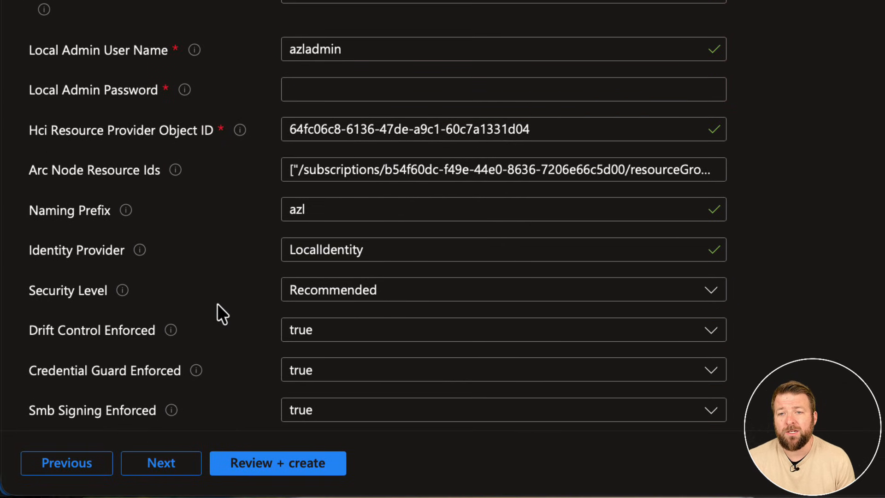
left_click(334, 256)
scroll(261, 336, "down", 4)
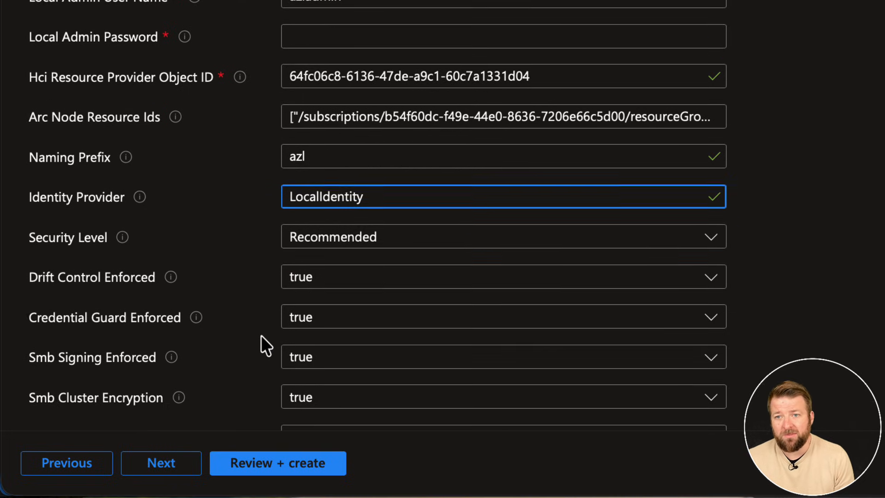
scroll(262, 333, "down", 5)
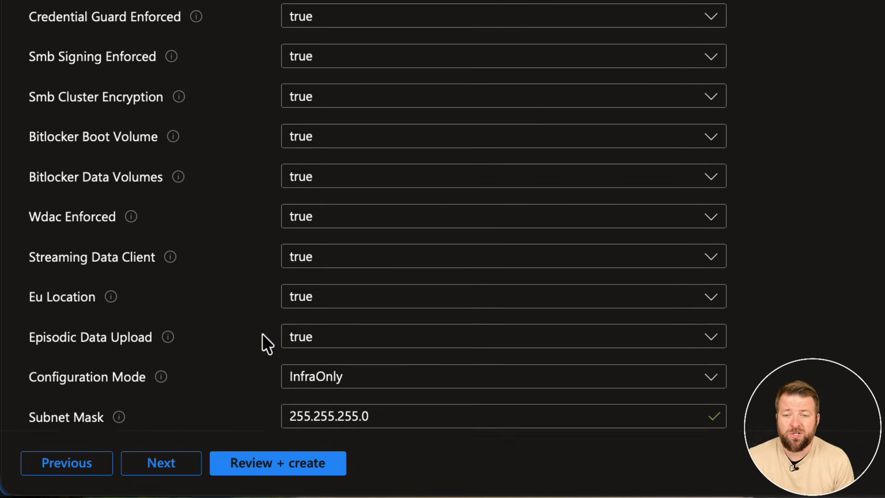
Review the IP, DNS and storage network values, including the available options for Networking Pattern and Configuration Mode.
scroll(161, 398, "down", 3)
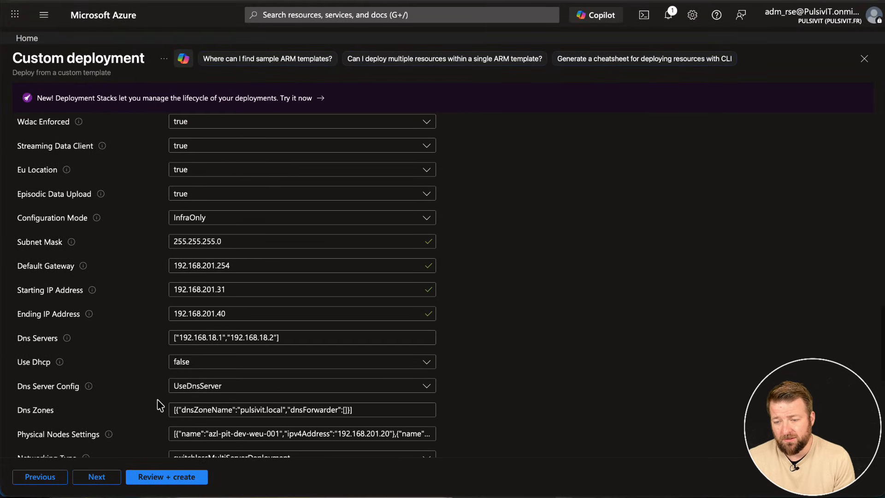
scroll(158, 400, "down", 6)
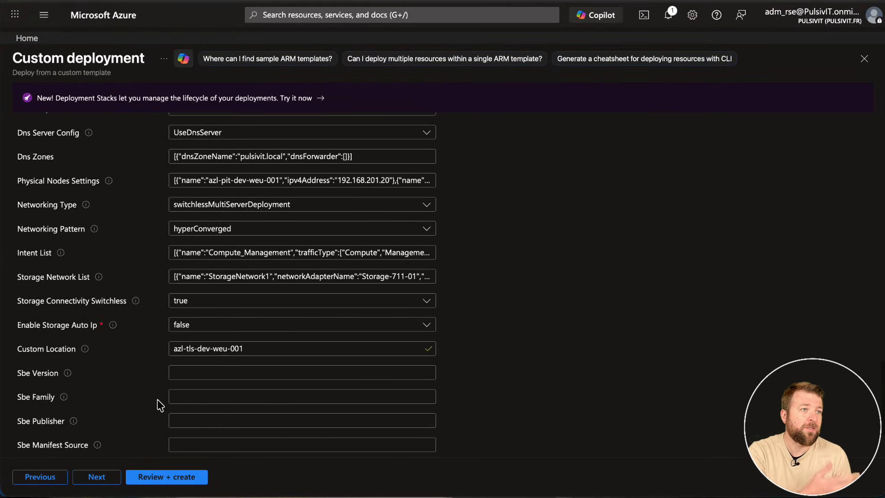
left_click(217, 229)
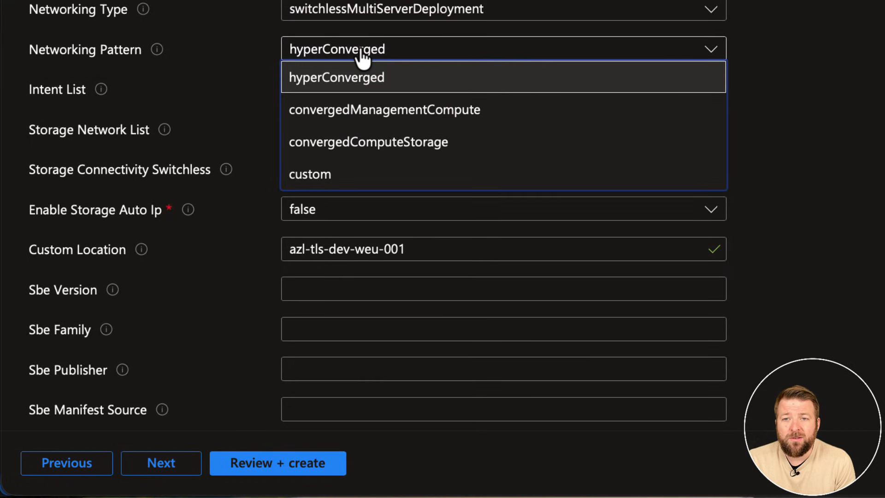
left_click(362, 56)
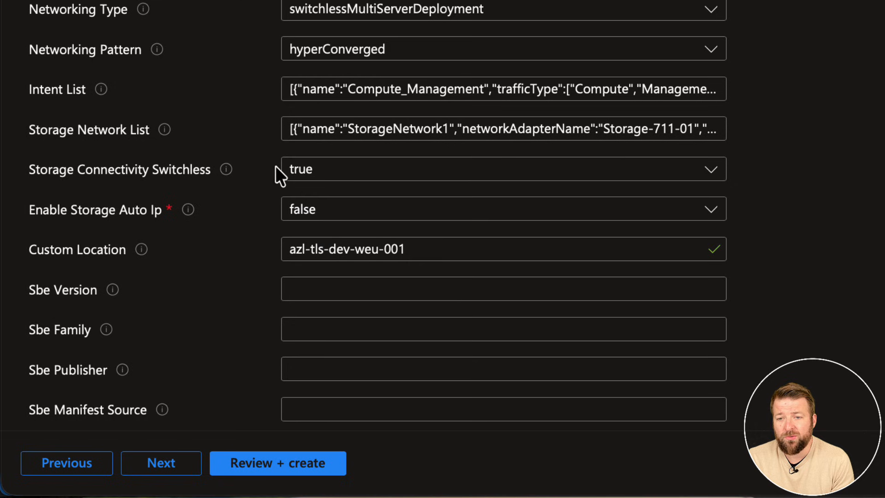
scroll(272, 184, "up", 5)
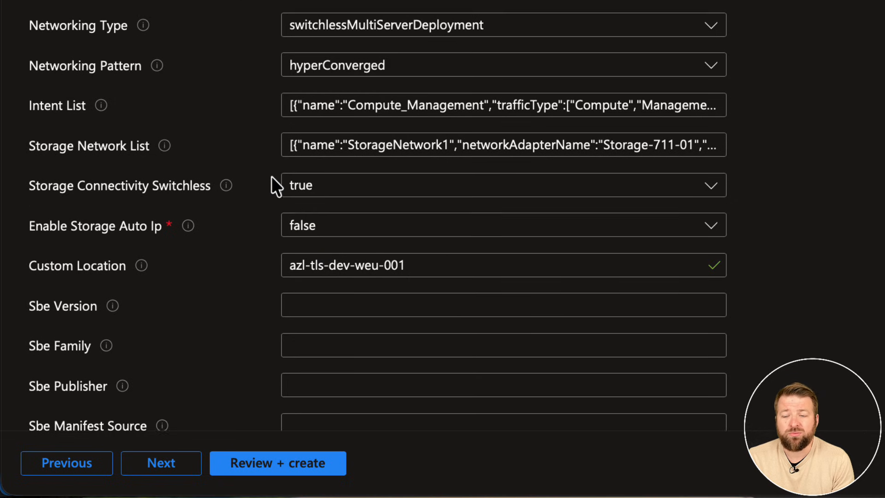
scroll(286, 181, "up", 7)
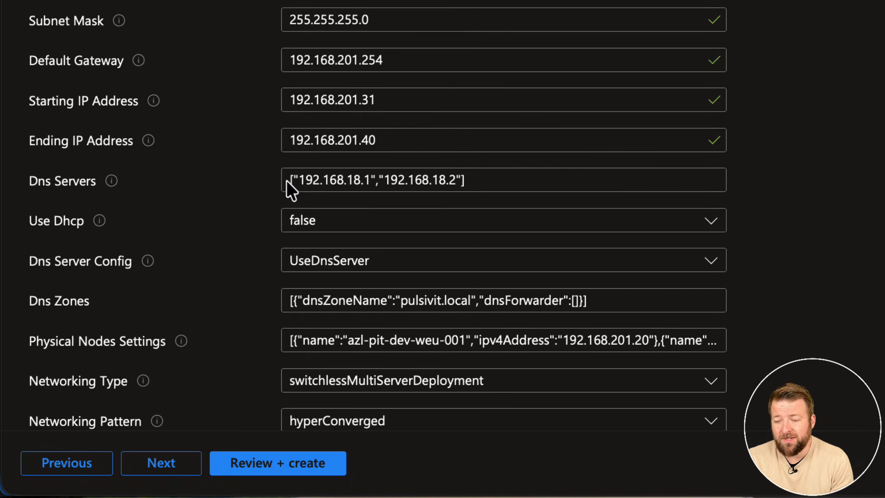
scroll(300, 221, "up", 4)
left_click(328, 226)
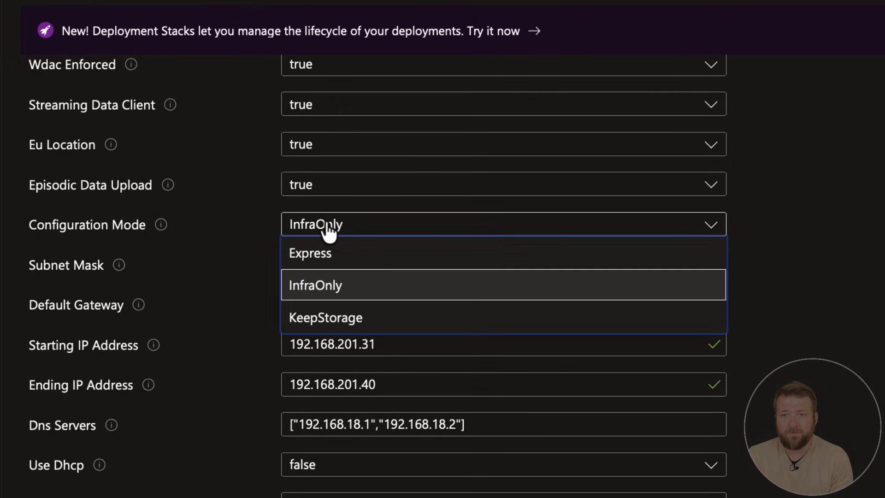
left_click(326, 231)
Shorten the cluster name to azlcludevweu001 by removing its hyphens.
scroll(229, 323, "up", 15)
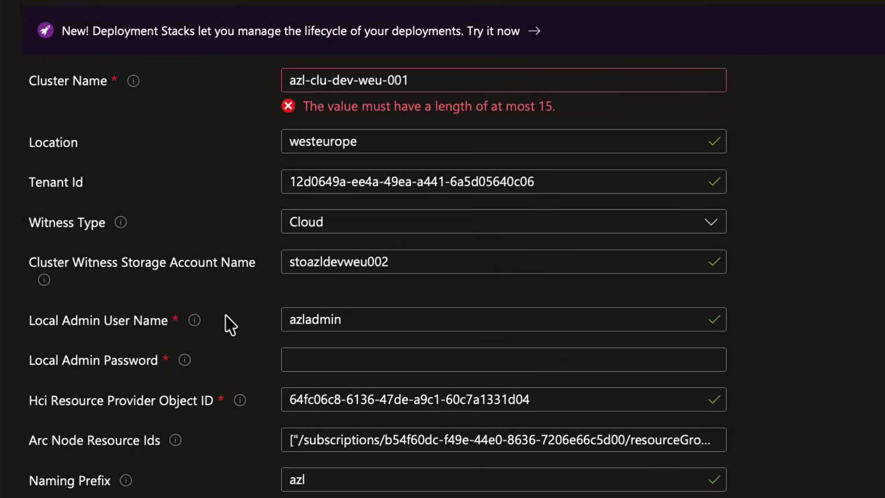
left_click(311, 175)
key("BackSpace")
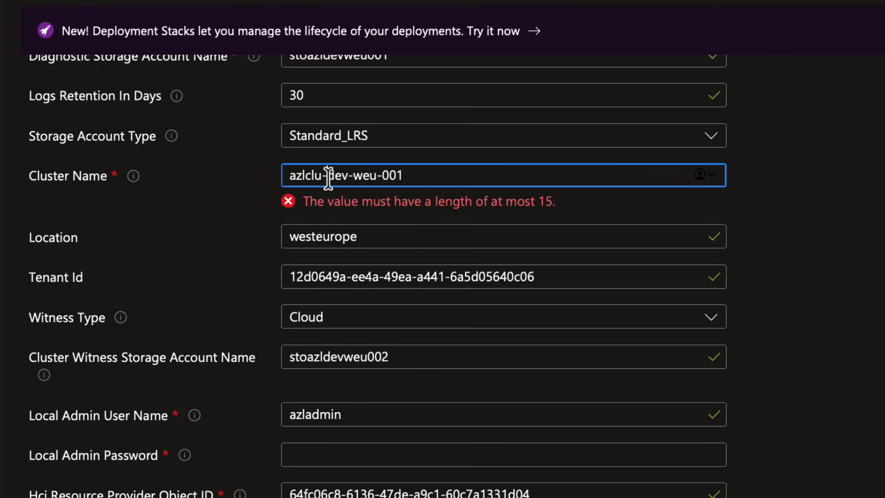
left_click(326, 175)
key("BackSpace")
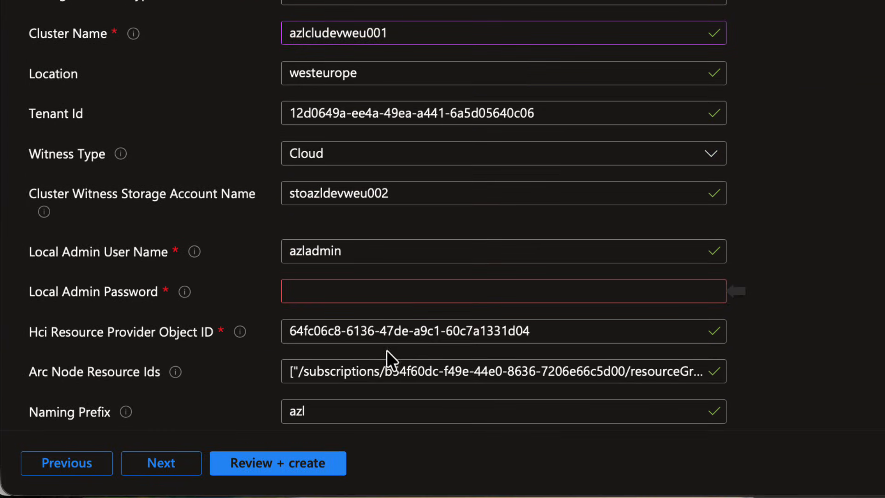
Paste the local administrator account's password into the Local Admin Password field.
left_click(350, 290)
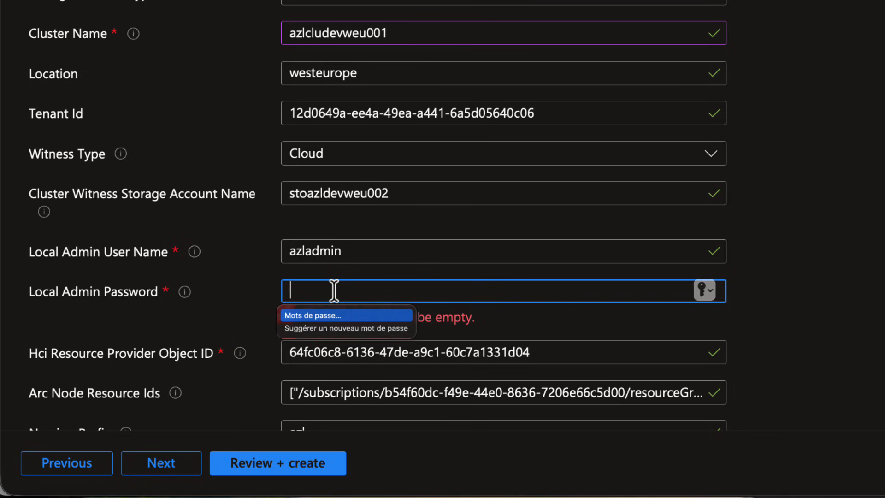
key("super+v")
left_click(214, 352)
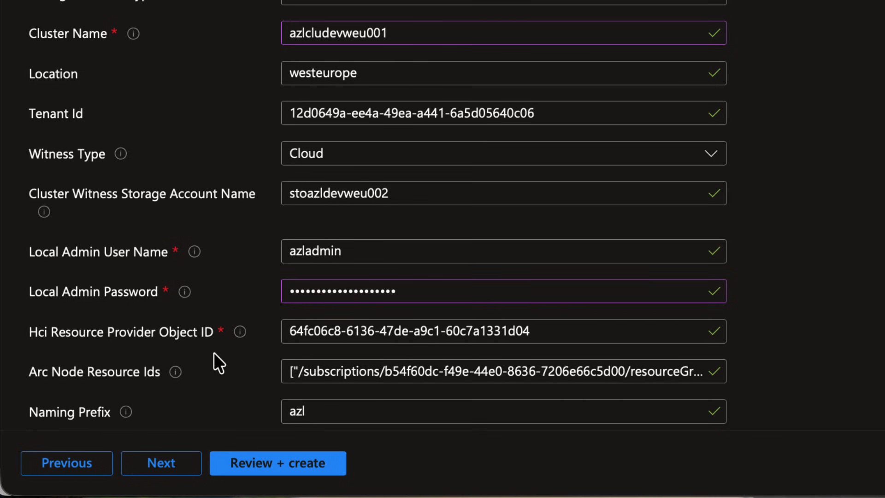
Proceed to the review of the custom deployment, look over the summary and terms, and create the deployment.
left_click(257, 461)
scroll(252, 51, "up", 1)
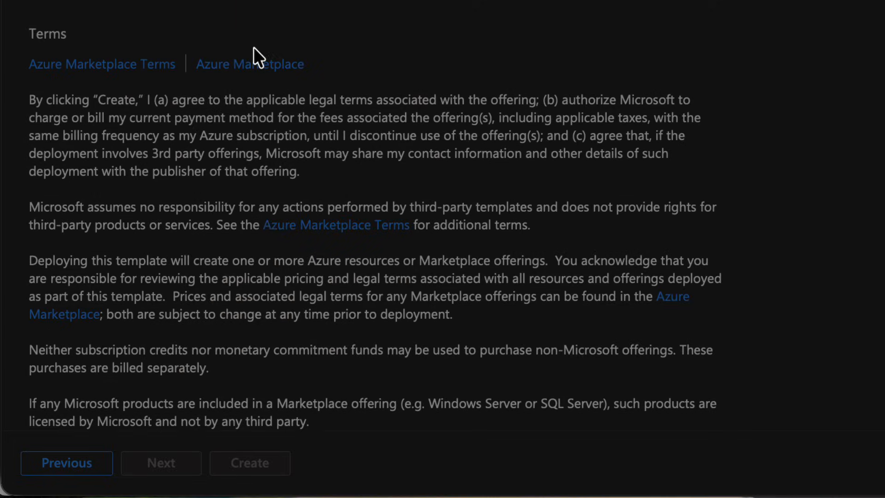
scroll(255, 26, "up", 7)
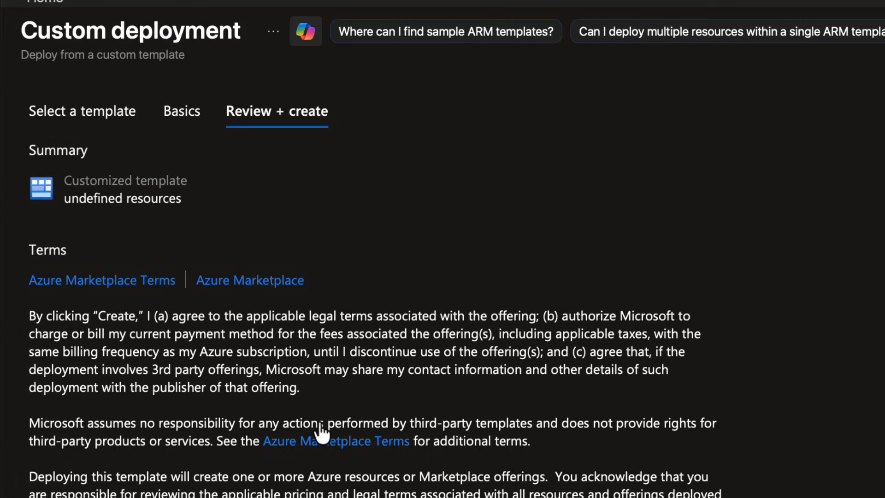
scroll(322, 414, "down", 5)
left_click(245, 469)
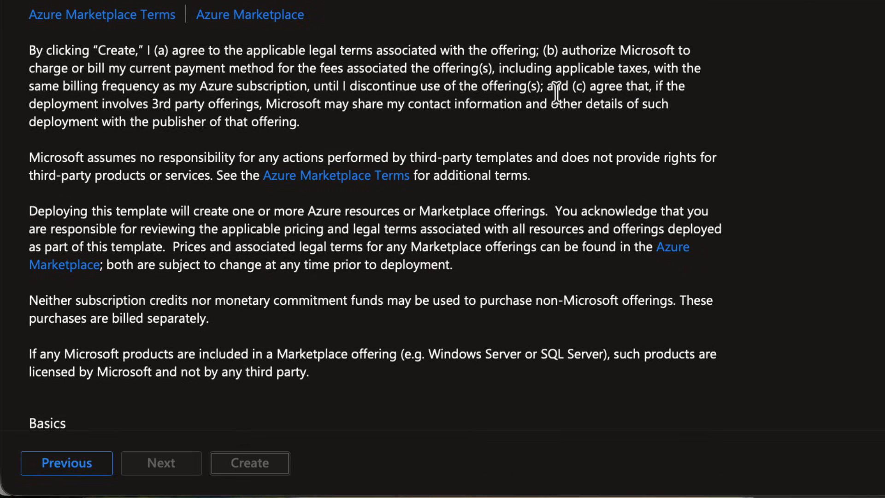
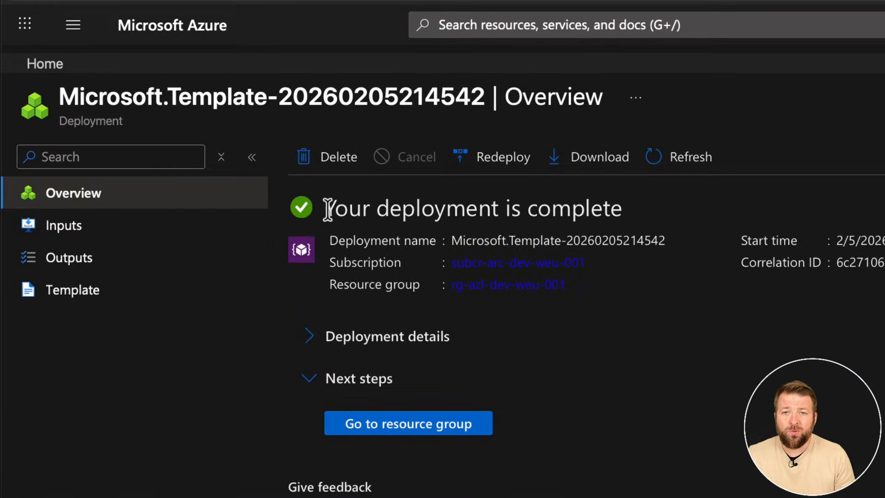
Open the resource group from the completed deployment and examine the types of the resources it contains.
left_click_drag(326, 209, 633, 212)
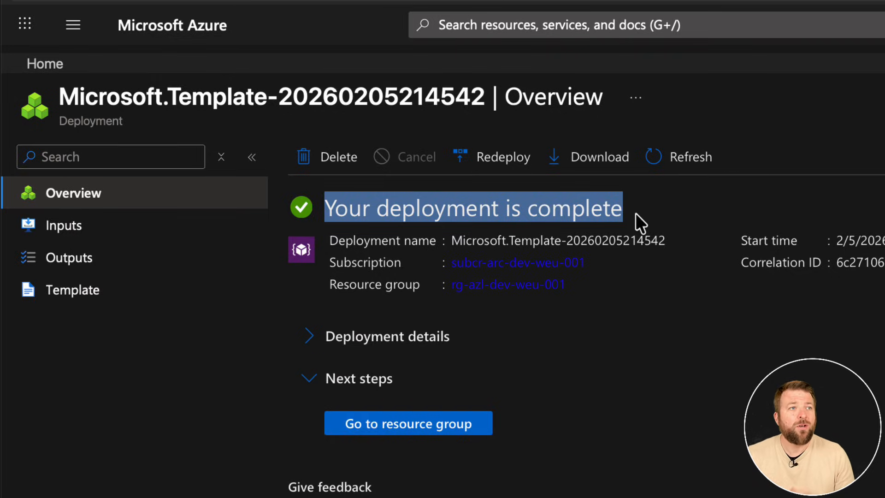
left_click(393, 423)
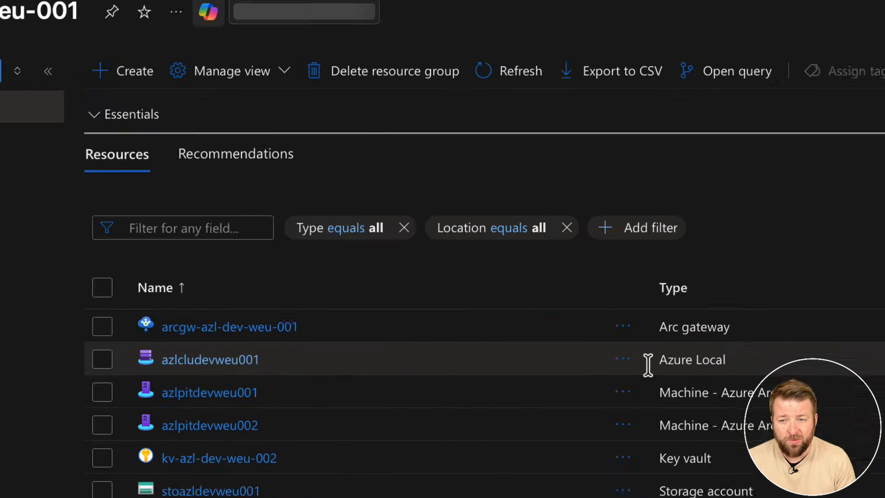
left_click_drag(660, 360, 730, 358)
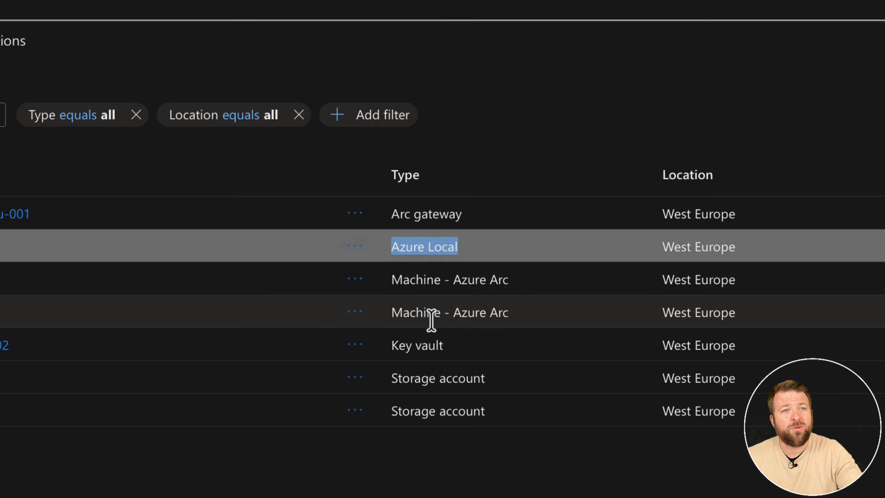
left_click_drag(395, 345, 444, 345)
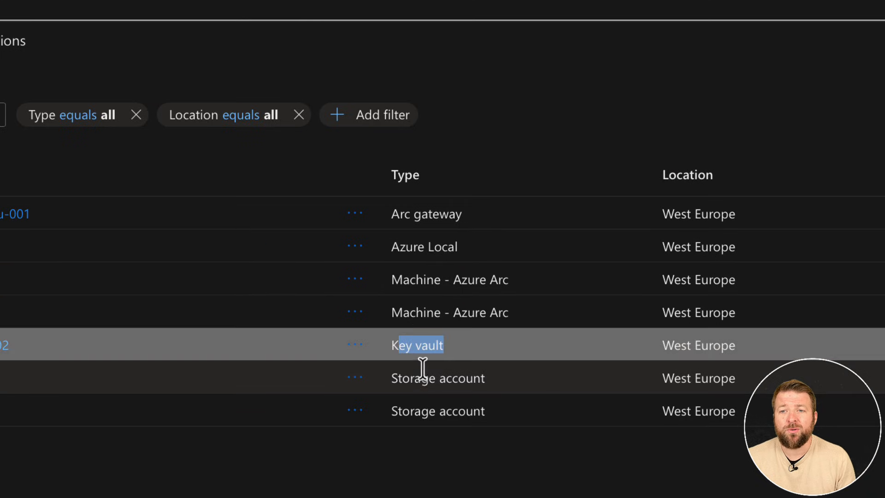
left_click_drag(413, 377, 484, 378)
left_click_drag(415, 413, 484, 410)
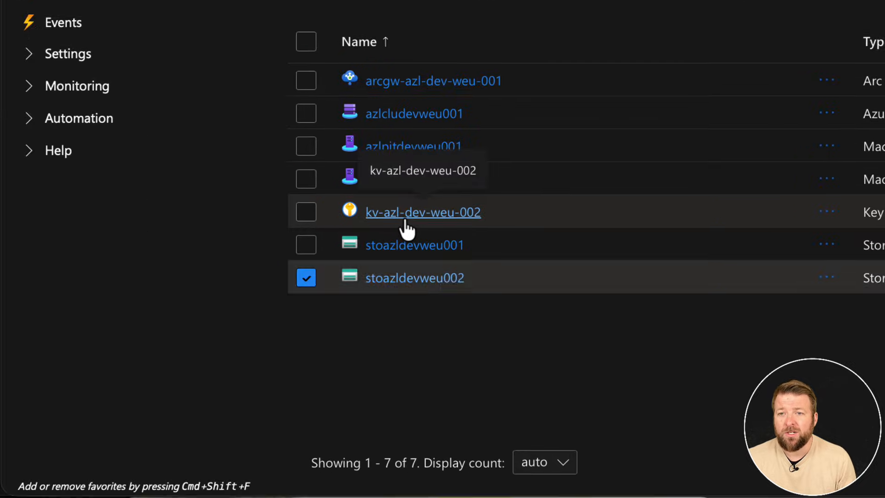
Open the key vault kv-azl-dev-weu-002 and look through its secrets, keys and certificates.
left_click(404, 219)
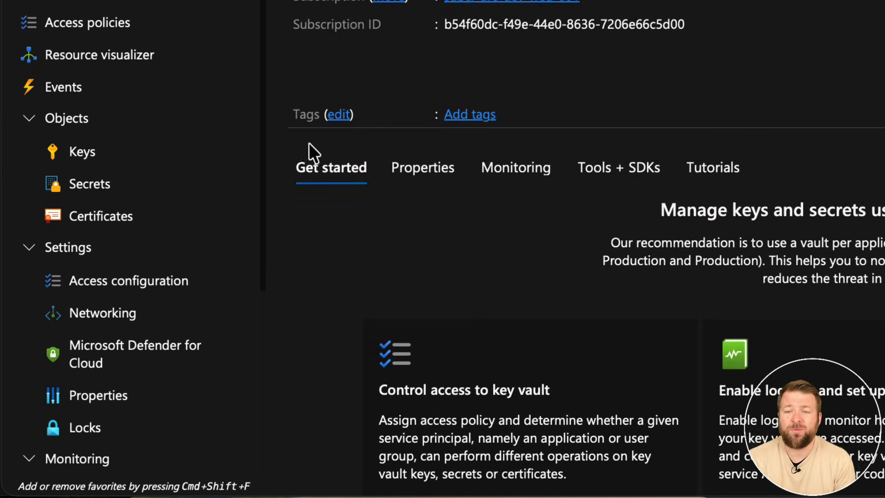
left_click(75, 182)
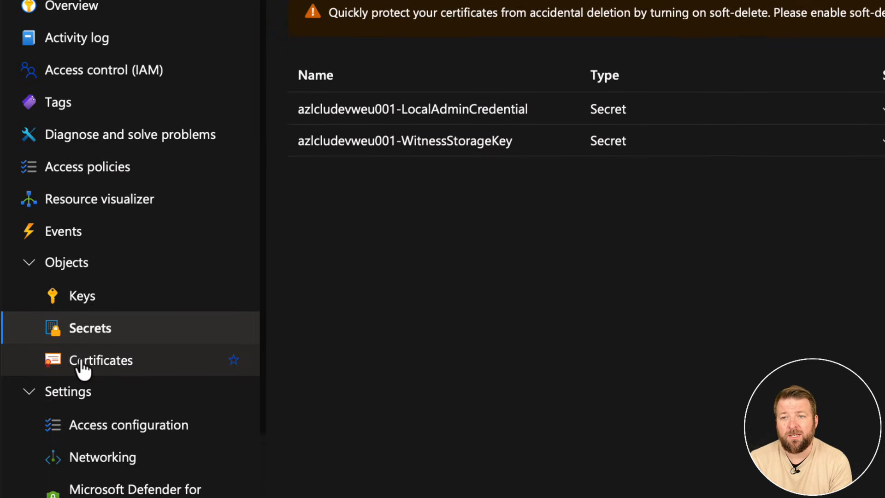
left_click(73, 298)
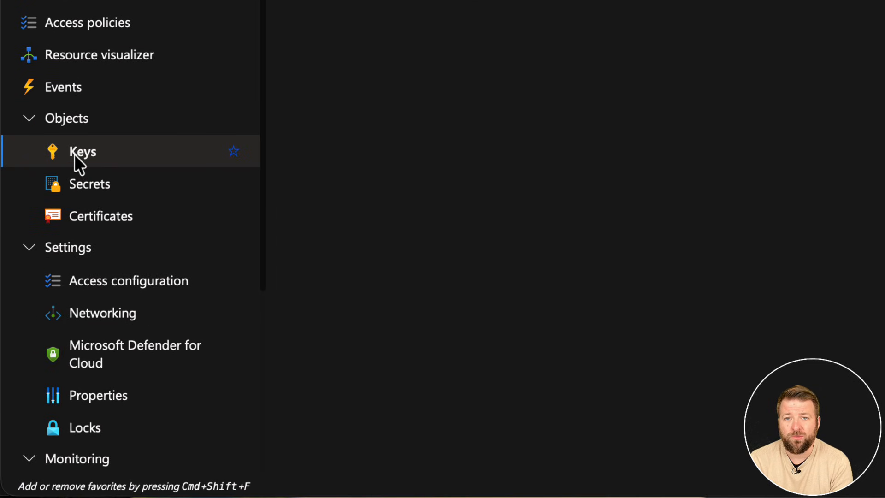
left_click(85, 217)
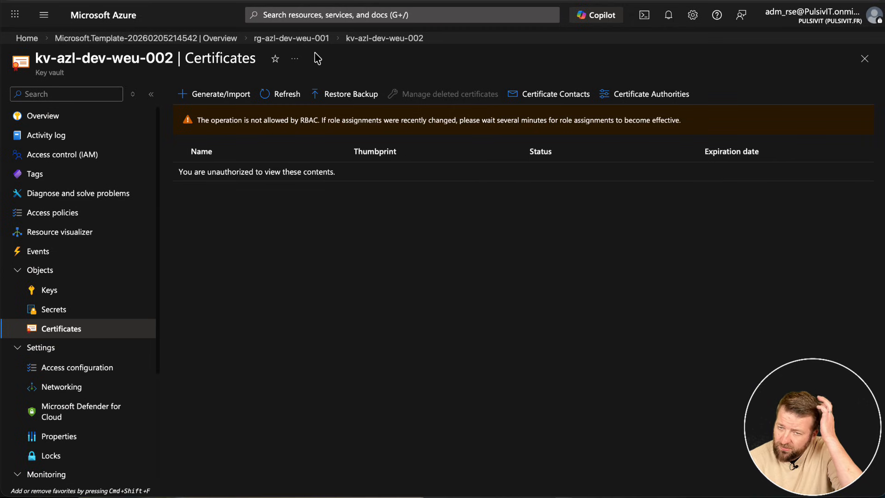
Inspect the azlcludevweu001 Azure Local resource and its deployment validation page from the resource group, and return to the group.
left_click(296, 39)
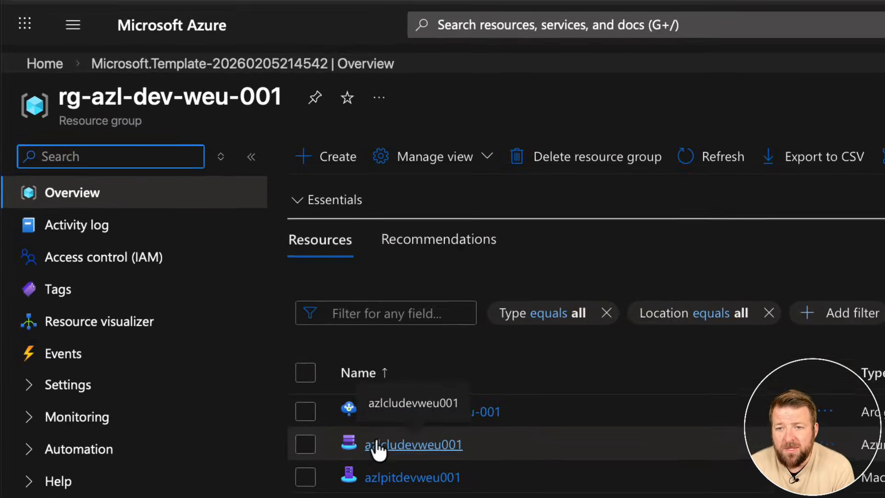
left_click(376, 443)
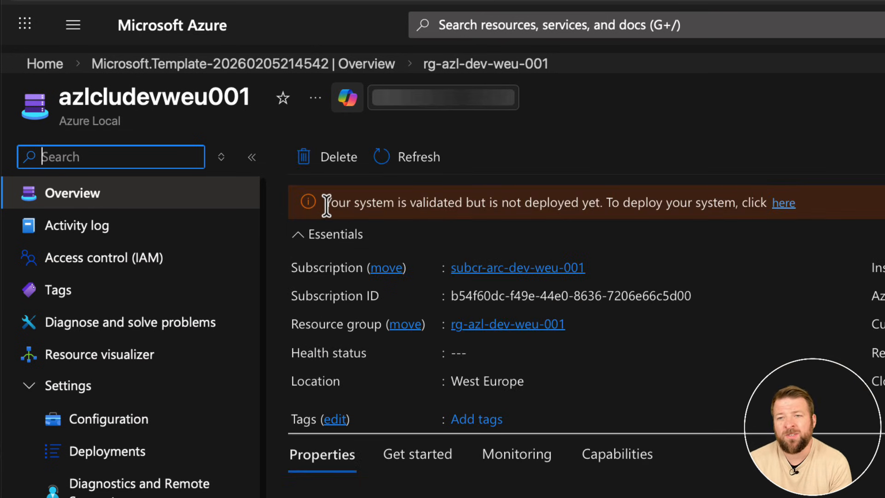
left_click_drag(324, 202, 732, 213)
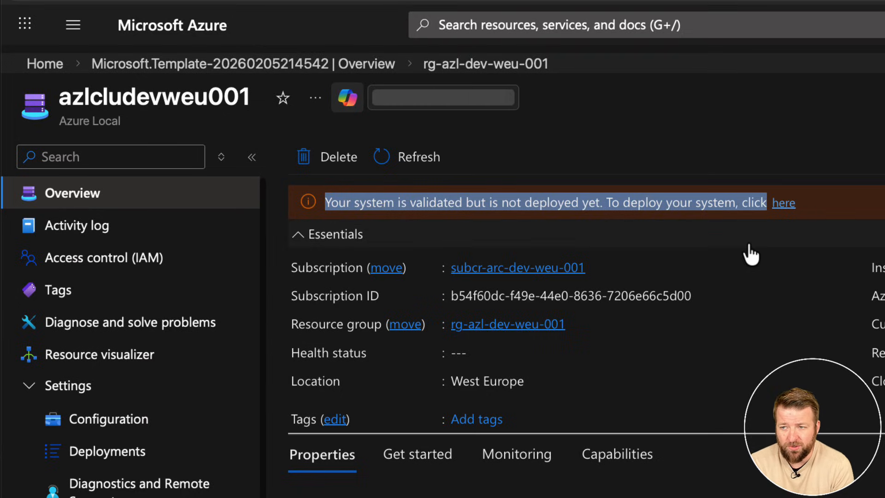
left_click(784, 203)
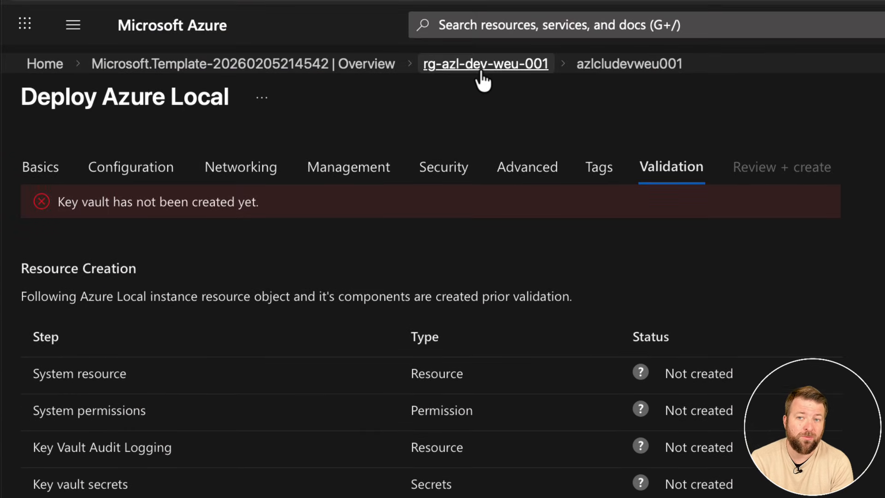
left_click(481, 73)
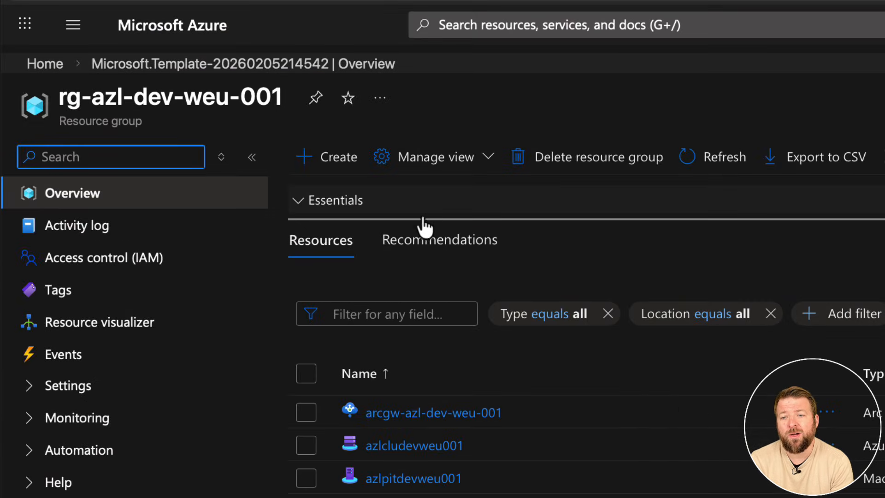
Start a new custom deployment with its own template, load azuredeploy.json into the editor and save it.
left_click(490, 32)
key("Escape")
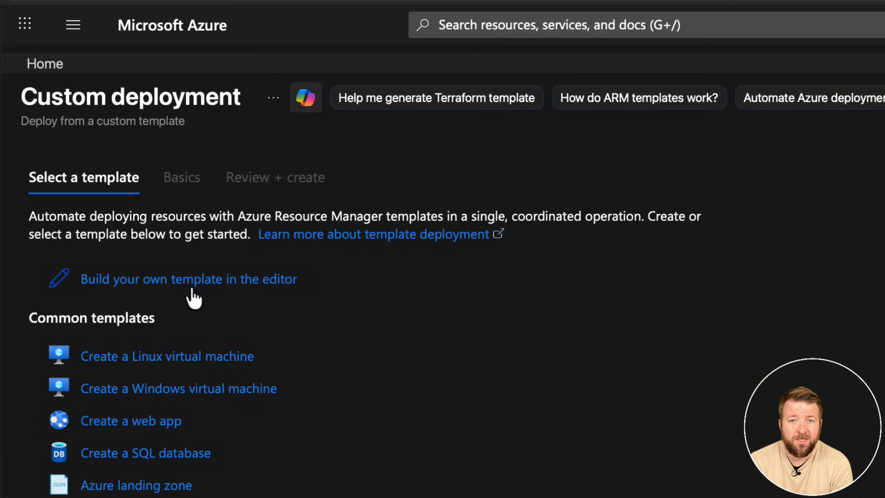
left_click(192, 289)
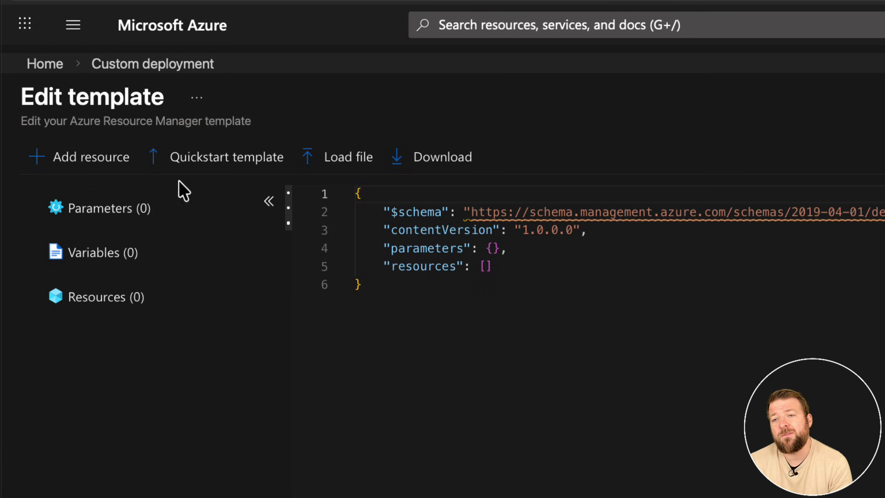
left_click(318, 166)
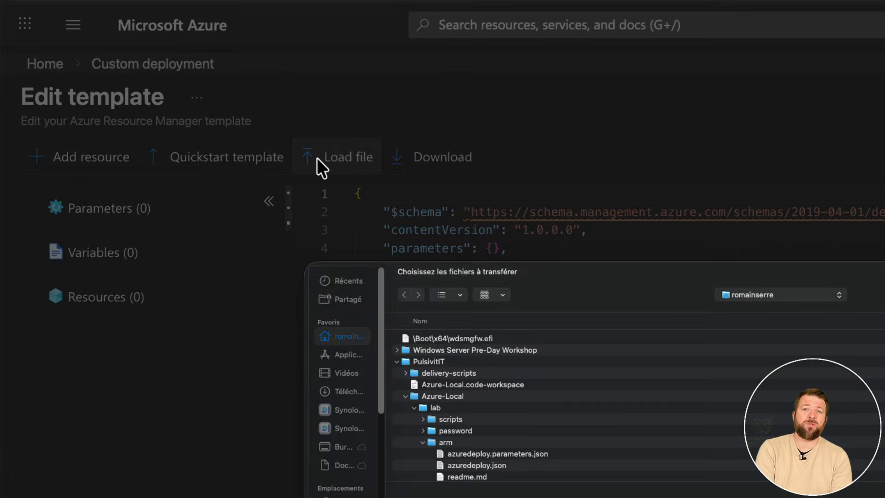
double_click(458, 466)
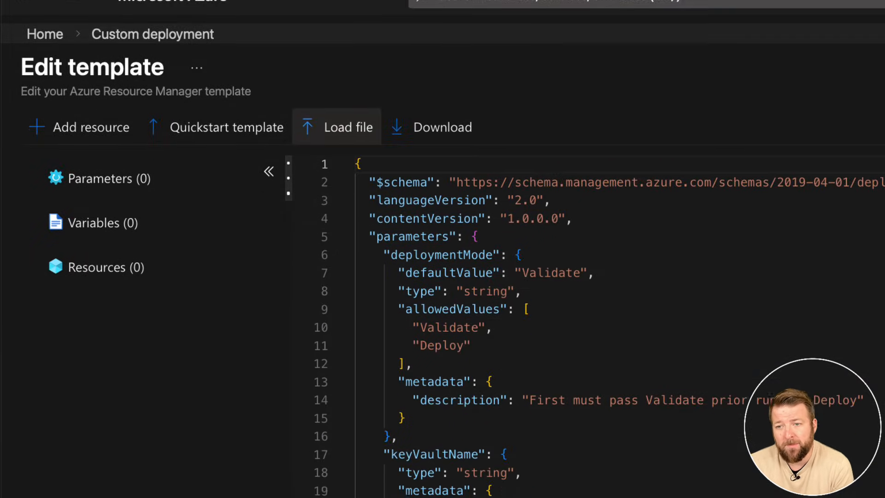
left_click(59, 448)
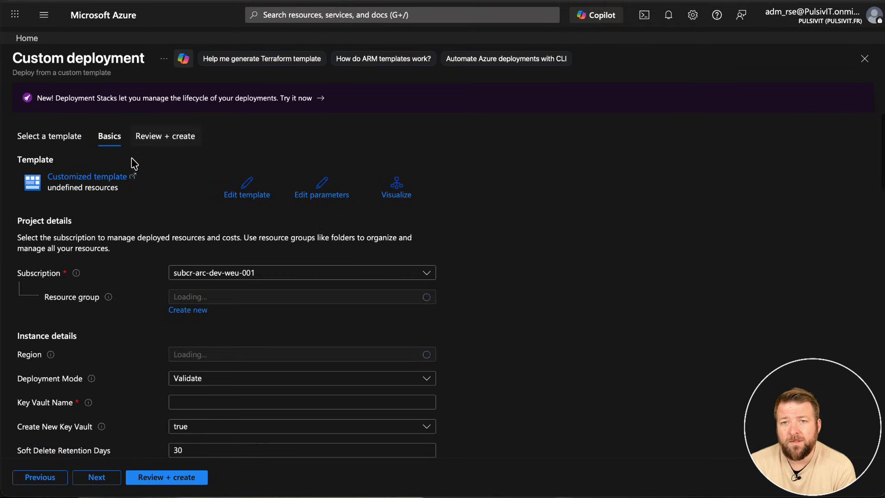
Load azuredeploy.parameters.json as the deployment's parameters and save them.
left_click(318, 193)
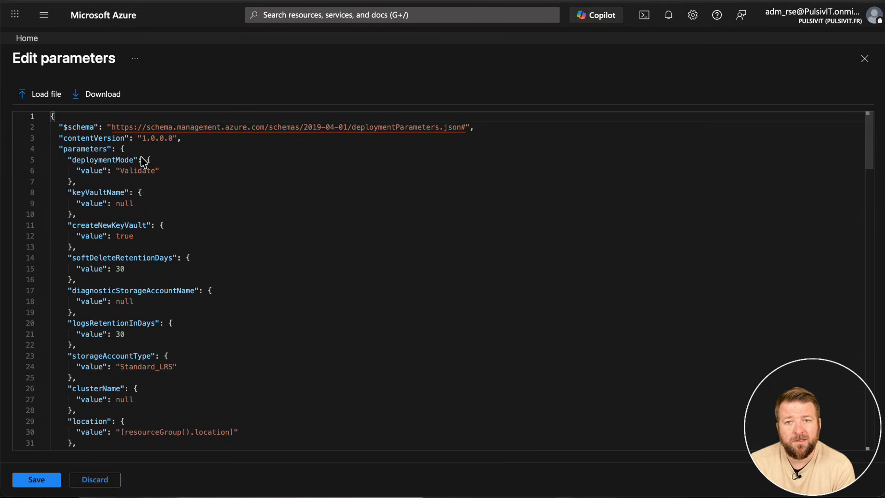
left_click(50, 96)
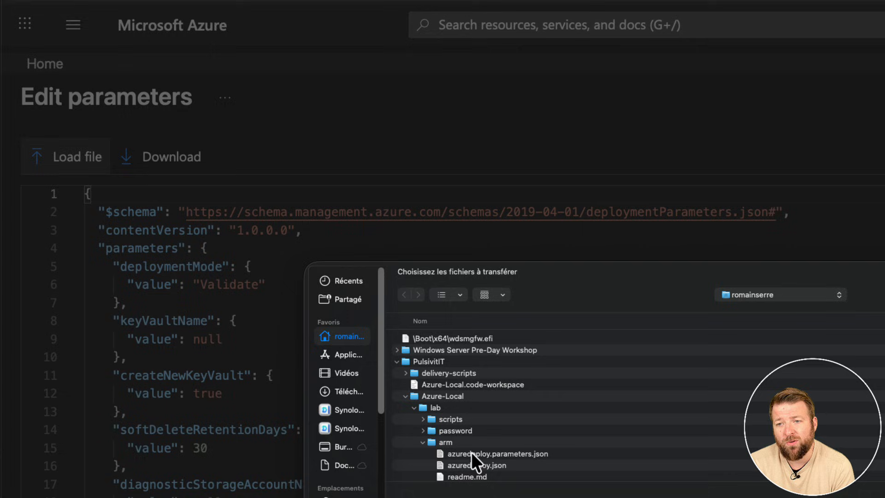
double_click(471, 453)
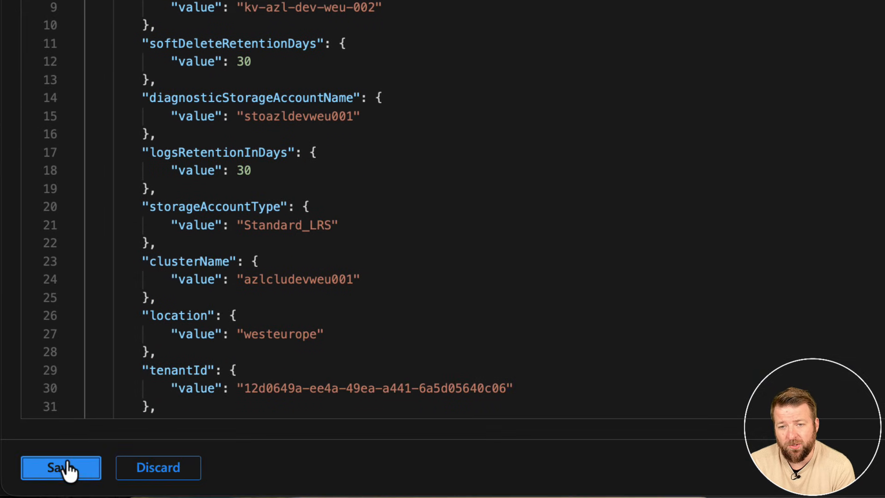
left_click(65, 468)
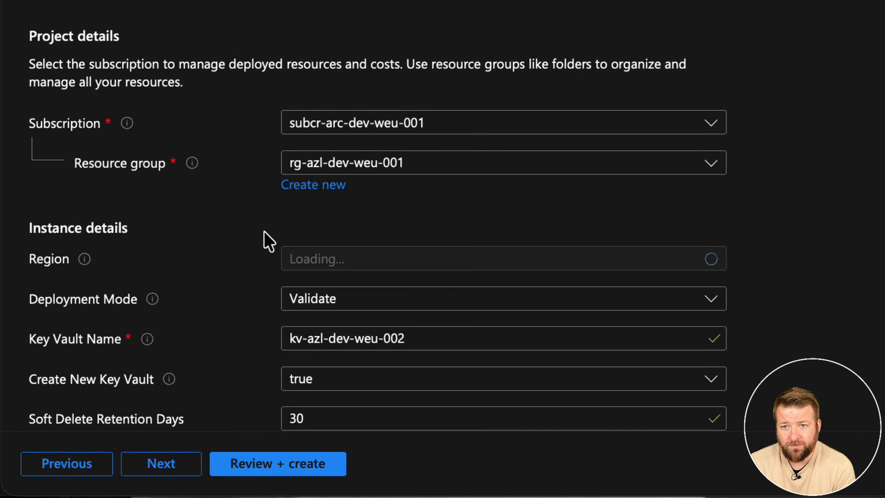
Set the Deployment Mode to Deploy.
left_click(309, 301)
left_click(308, 364)
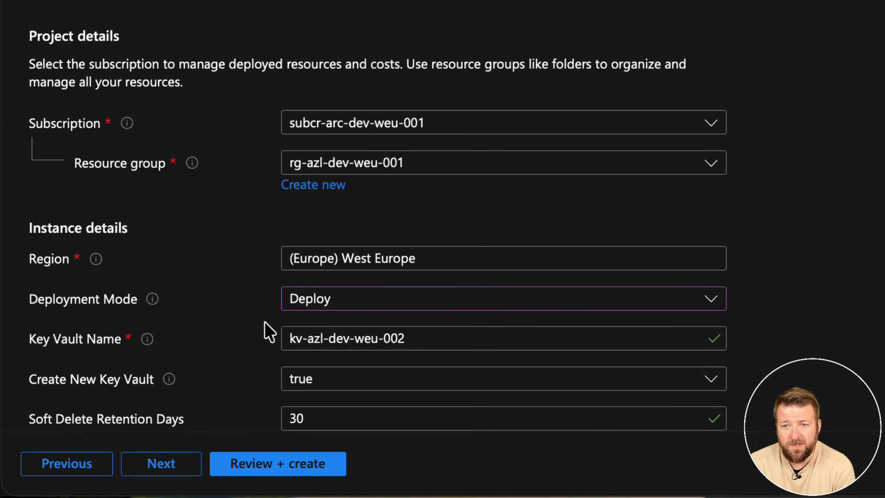
Review the loaded key vault, storage, cluster, local administrator, security and network values of the custom deployment.
scroll(256, 272, "down", 8)
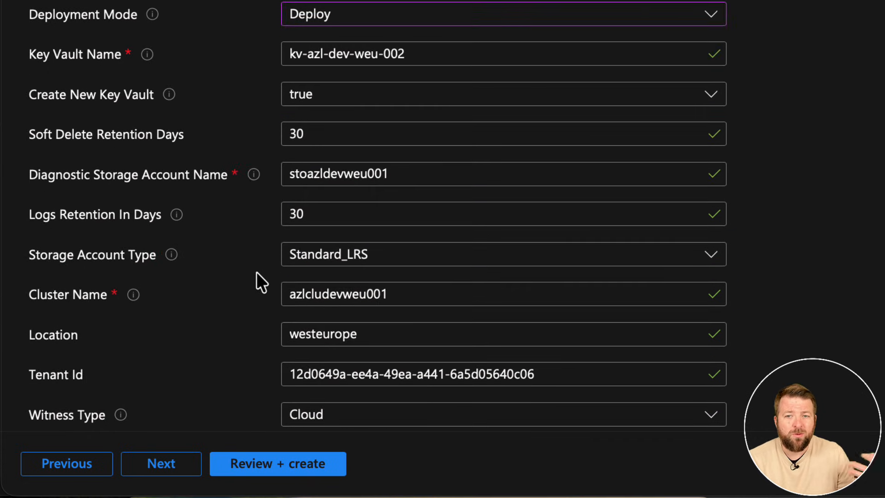
scroll(256, 272, "down", 3)
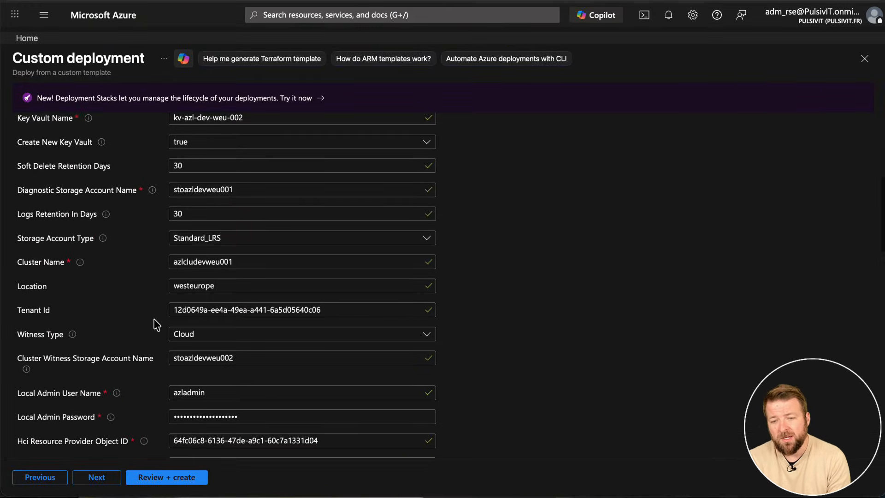
scroll(157, 324, "down", 1)
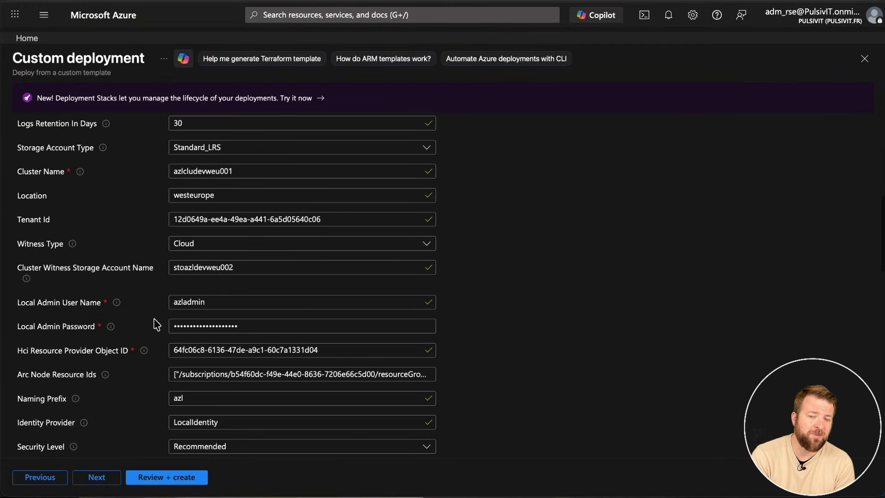
scroll(157, 324, "down", 6)
scroll(157, 324, "up", 10)
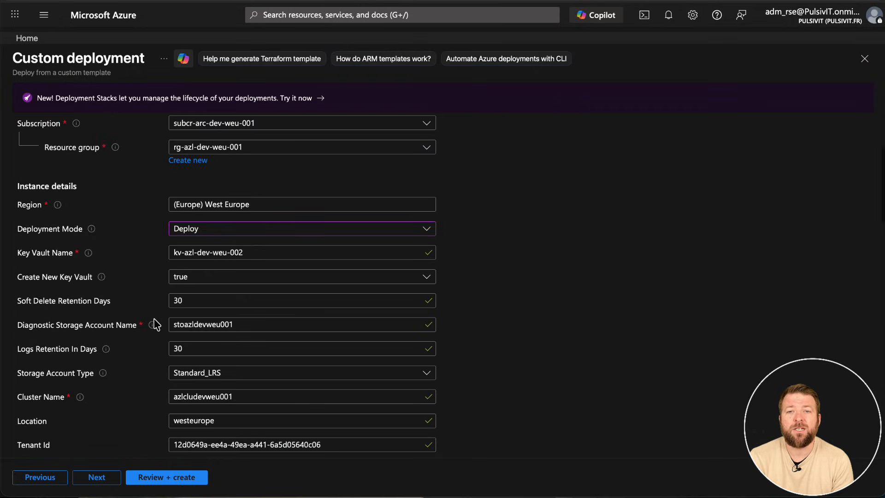
scroll(157, 325, "down", 10)
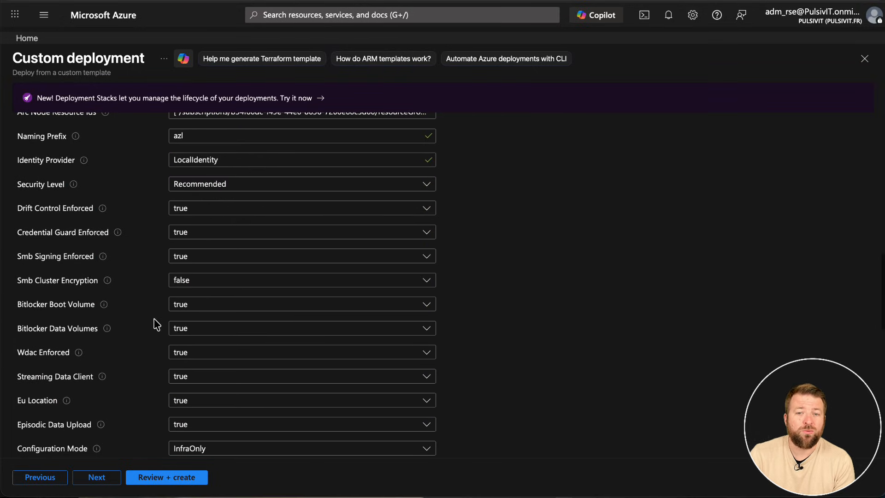
scroll(156, 325, "down", 6)
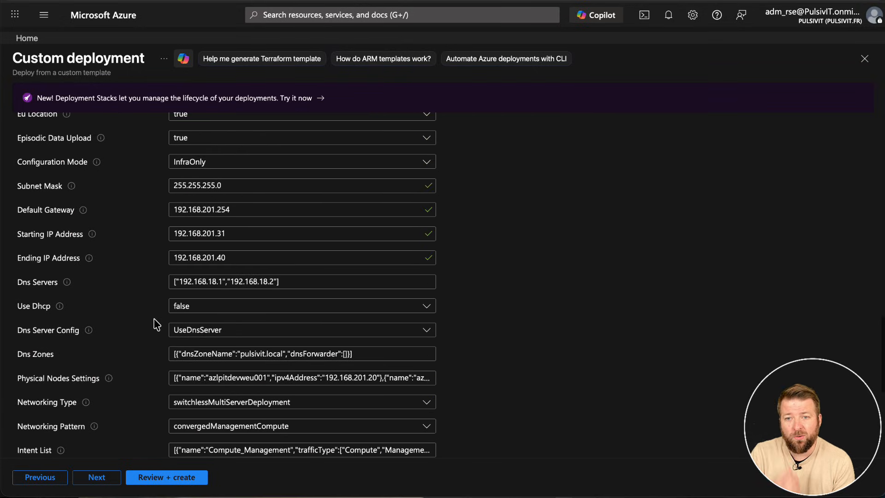
scroll(156, 324, "down", 1)
scroll(153, 322, "up", 15)
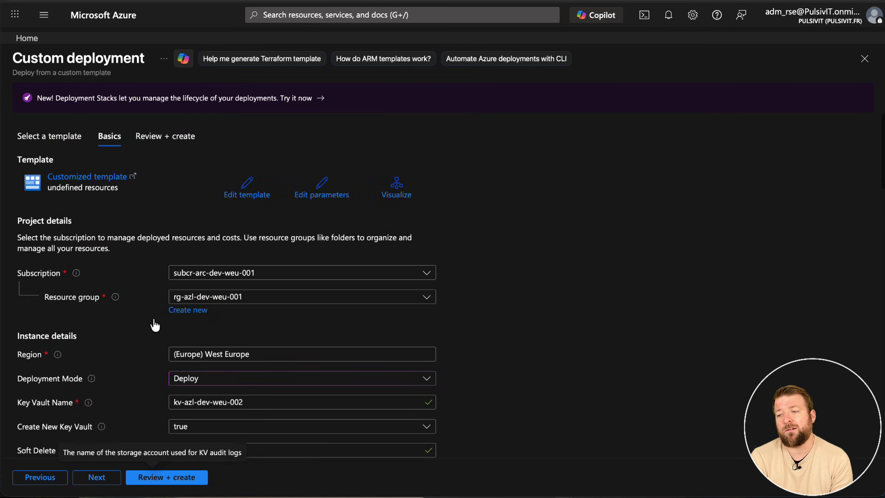
Proceed to the review of the custom deployment, create it in Deploy mode and check its start time.
left_click(151, 477)
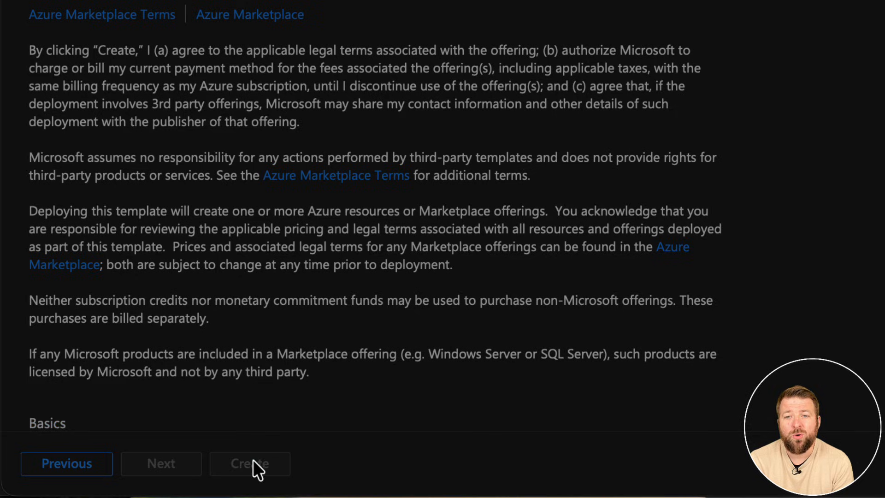
scroll(241, 269, "up", 1)
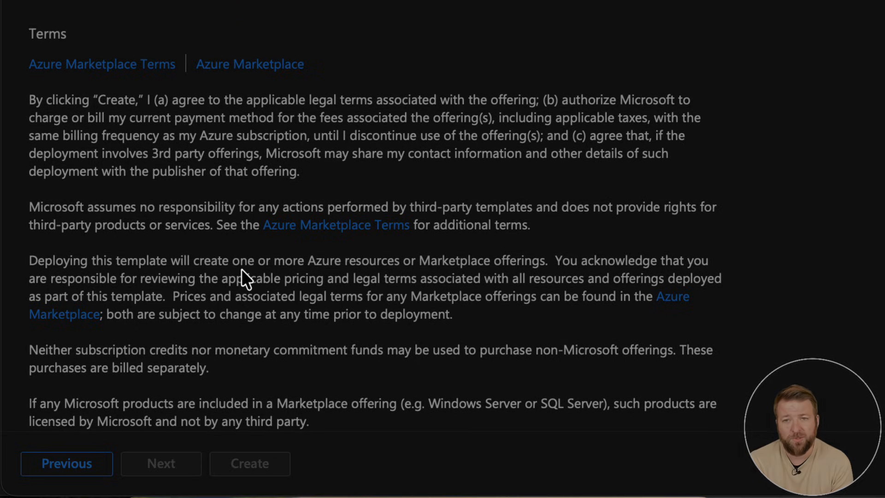
scroll(241, 270, "down", 1)
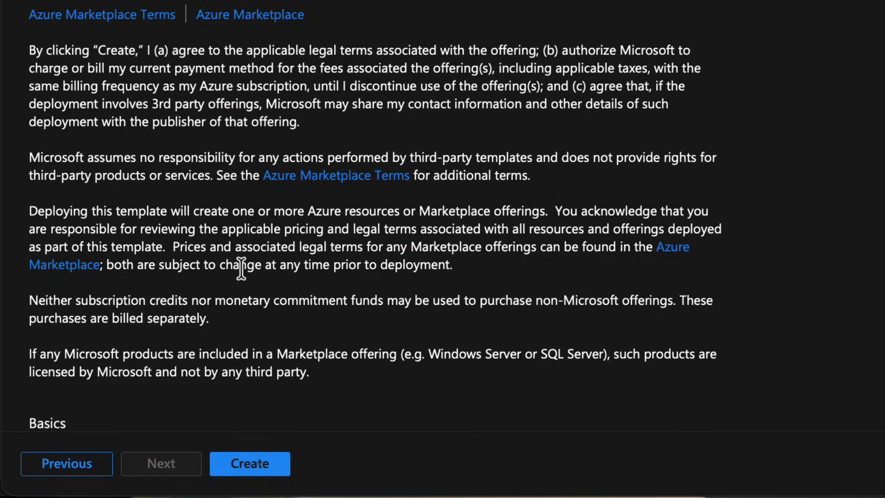
left_click(252, 463)
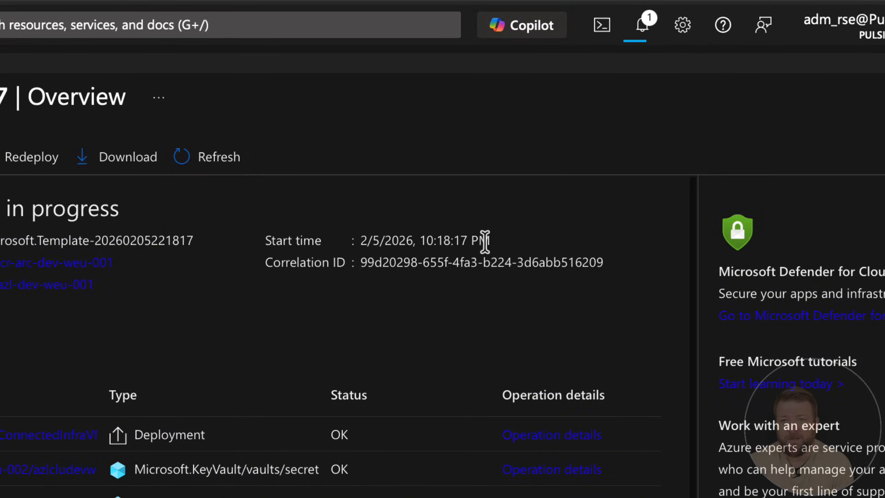
mouse_move(490, 241)
left_mouse_down()
mouse_move(359, 241)
mouse_move(490, 240)
left_mouse_up()
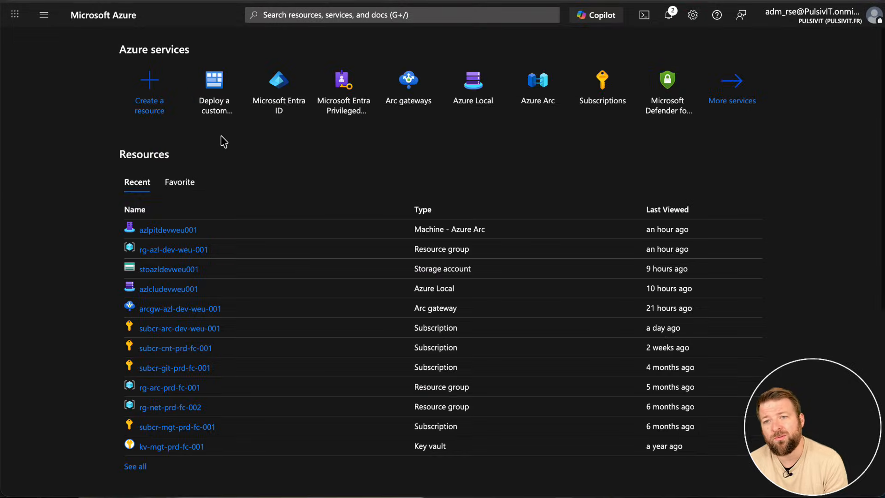
Open the deployments of the Azure Local instance azlcludevweu001.
left_click(153, 290)
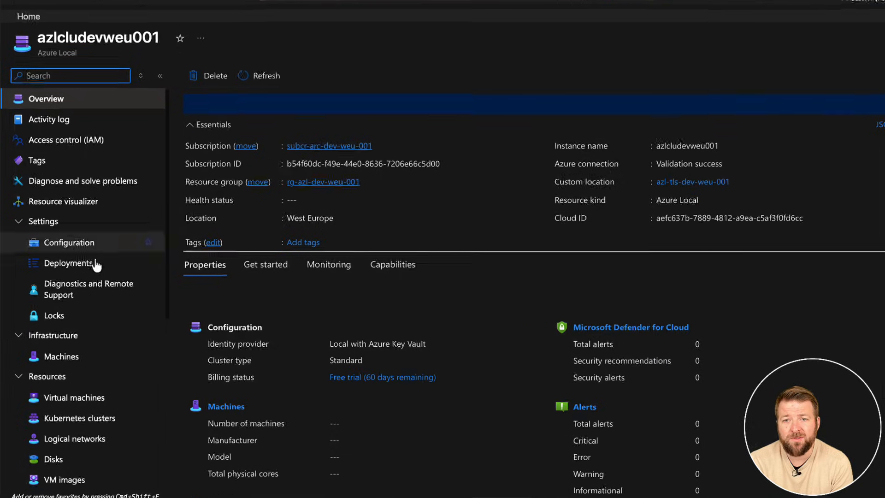
left_click(67, 272)
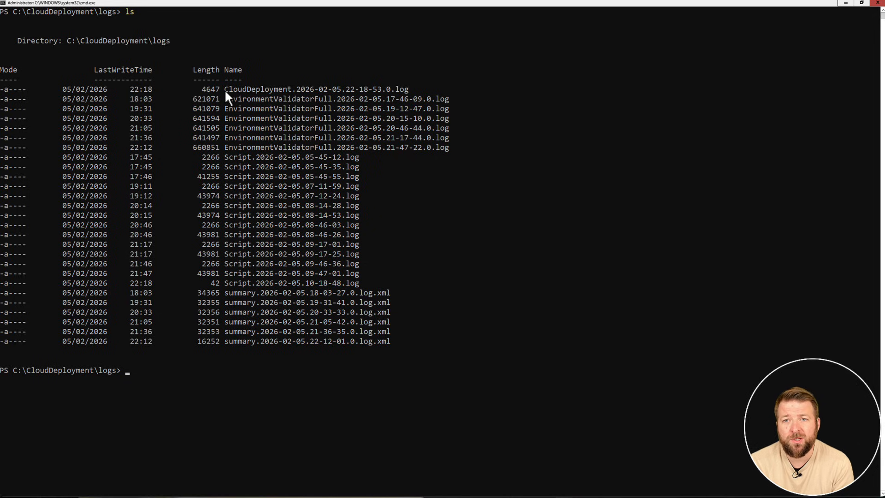
In the PowerShell window on the server, display CloudDeployment.2026-02-05.22-18-53.0.log with get-content.
left_click_drag(225, 90, 385, 91)
right_click(404, 89)
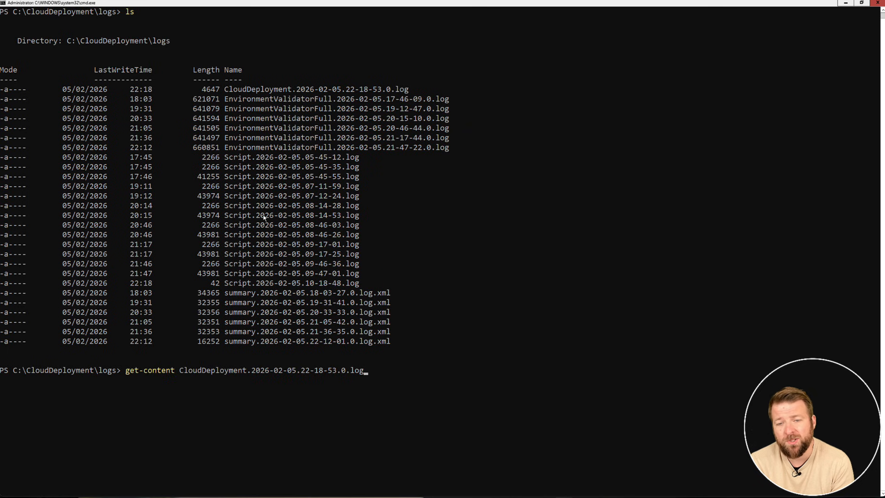
type("it")
key("Return")
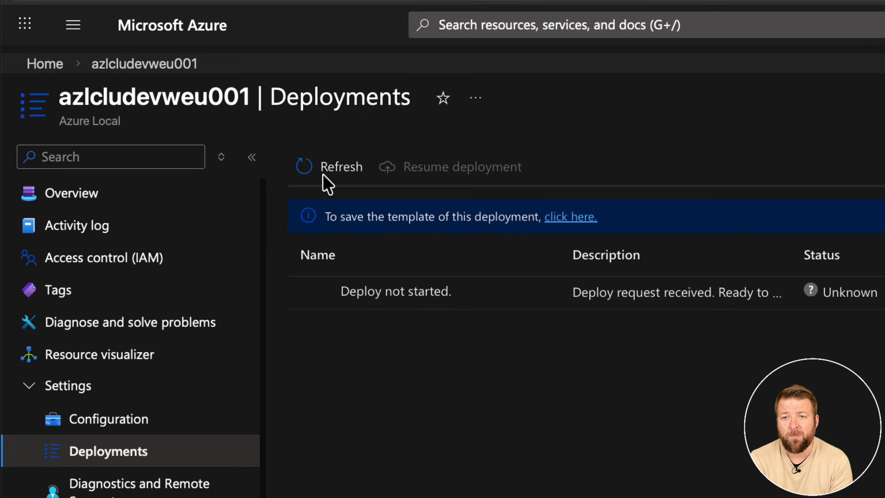
Refresh the deployments of azlcludevweu001 in the Azure portal and examine the full list of deployment tasks and their status.
left_click(324, 177)
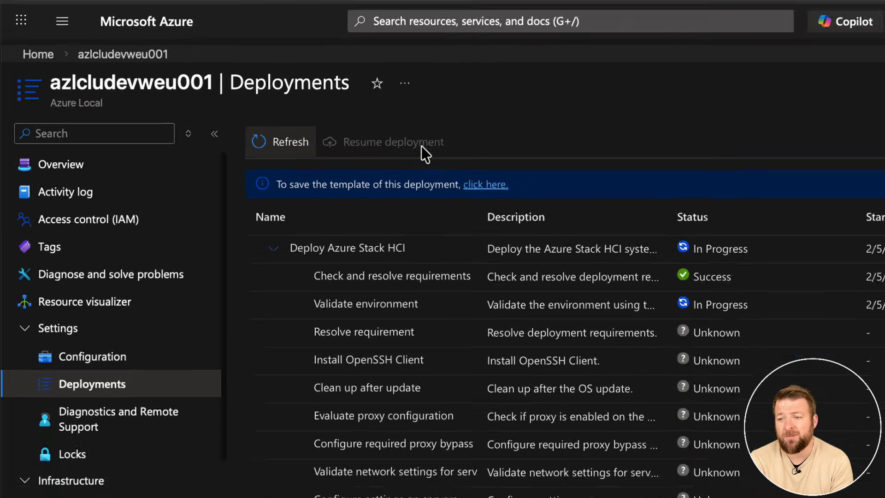
scroll(550, 318, "down", 1)
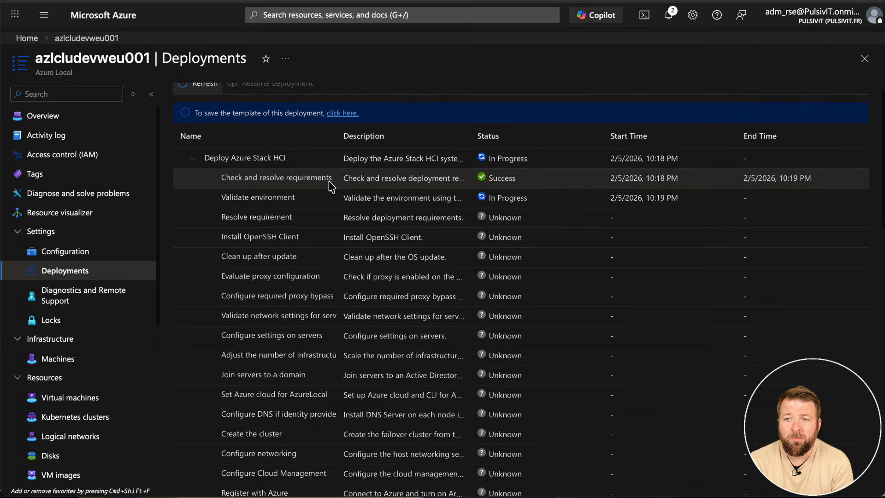
scroll(328, 183, "down", 4)
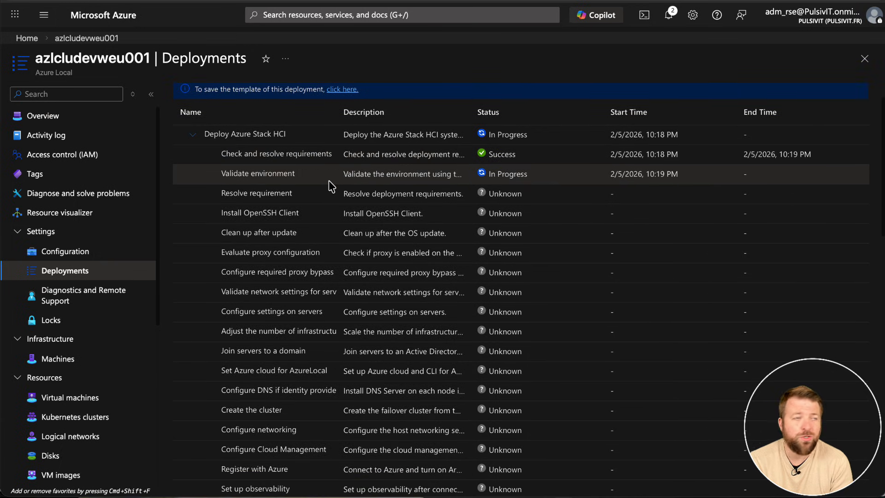
scroll(329, 180, "down", 2)
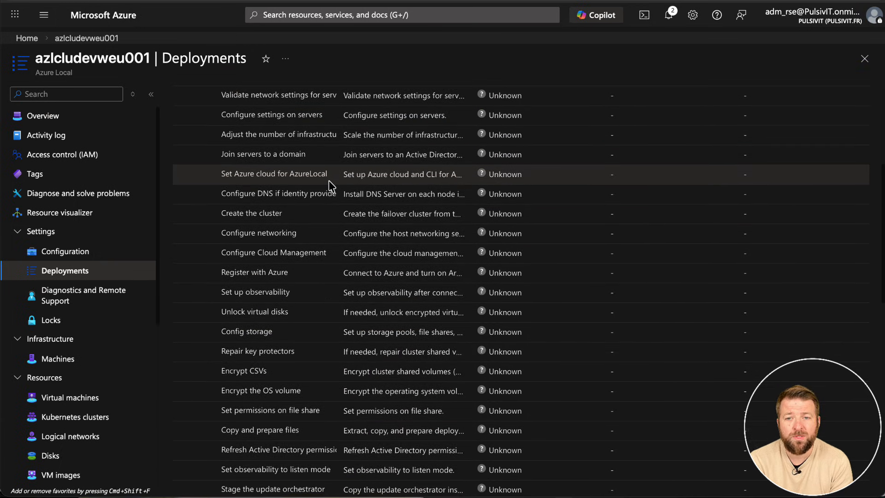
scroll(329, 181, "down", 4)
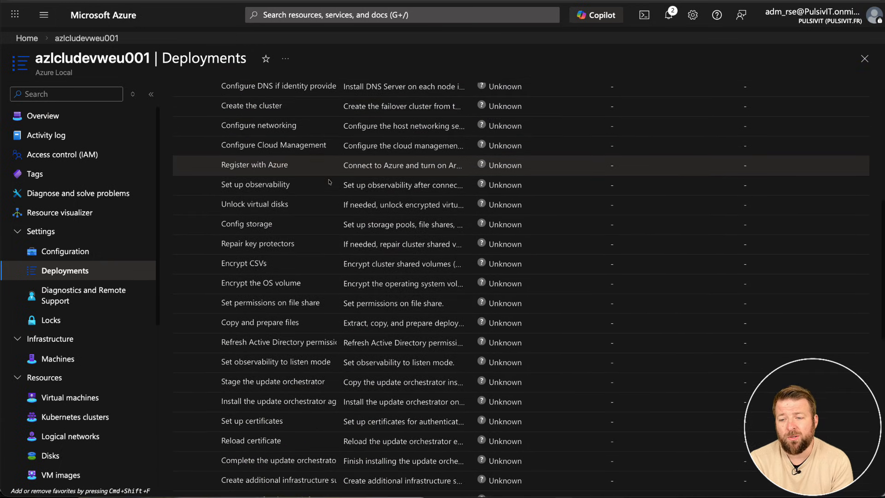
scroll(330, 182, "down", 4)
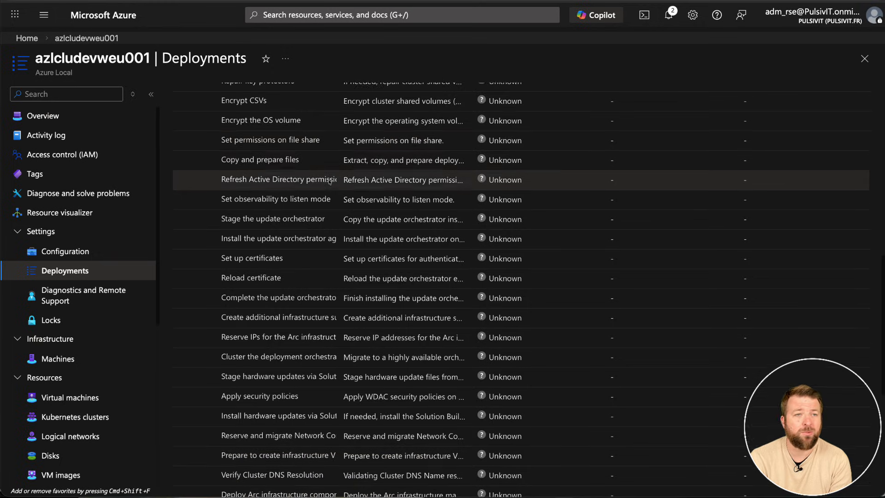
scroll(330, 181, "down", 3)
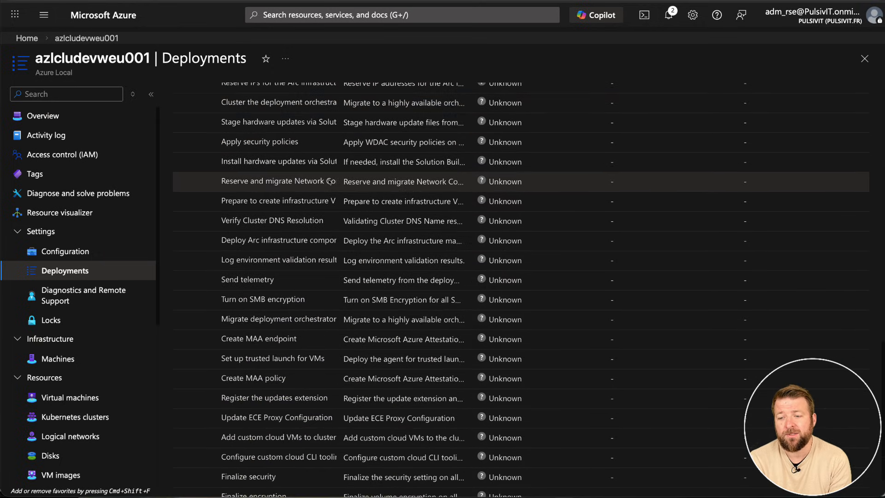
scroll(330, 182, "up", 6)
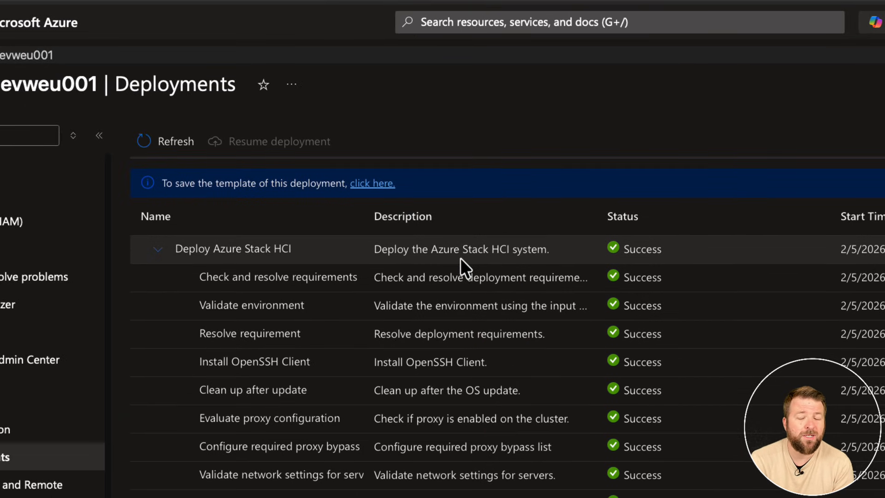
Check the status of the Deploy Azure Stack HCI tasks and the identity provider in the instance's overview.
scroll(460, 258, "down", 1)
scroll(461, 261, "down", 15)
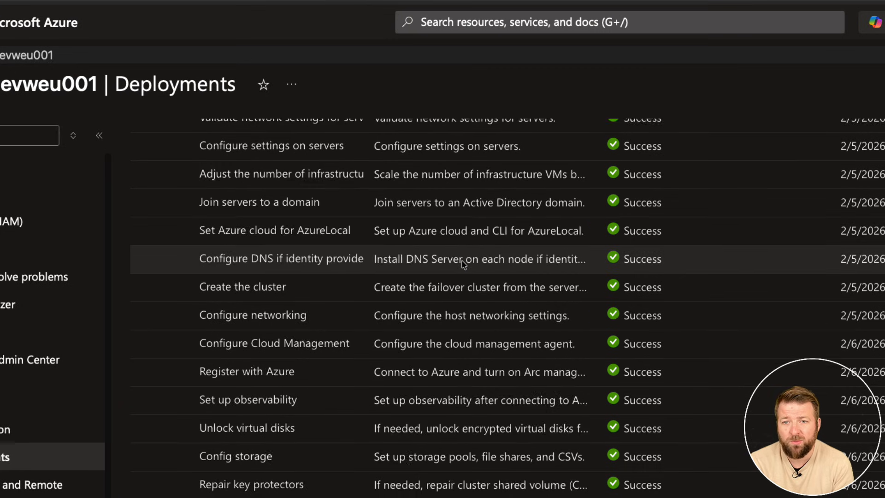
scroll(463, 263, "down", 12)
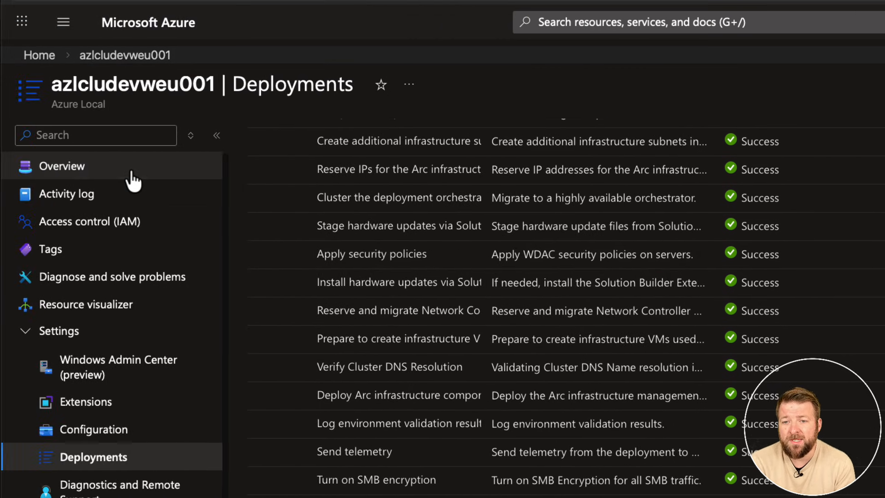
left_click(133, 173)
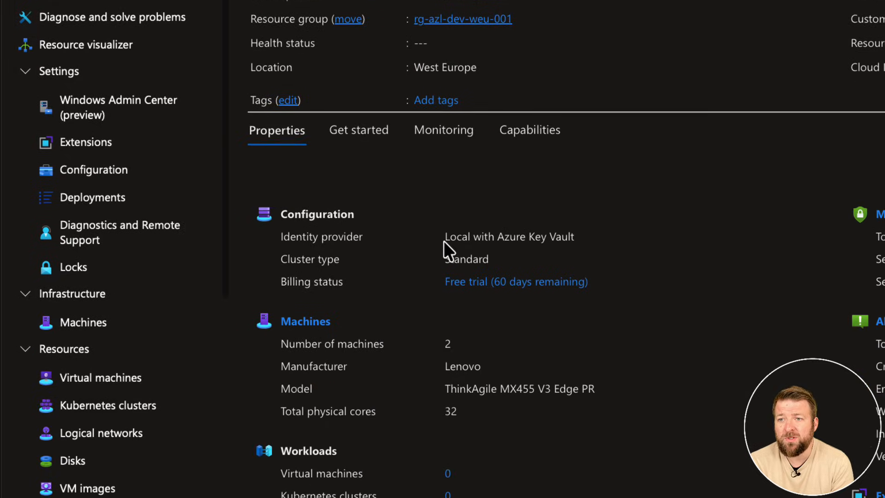
left_click_drag(443, 416, 581, 415)
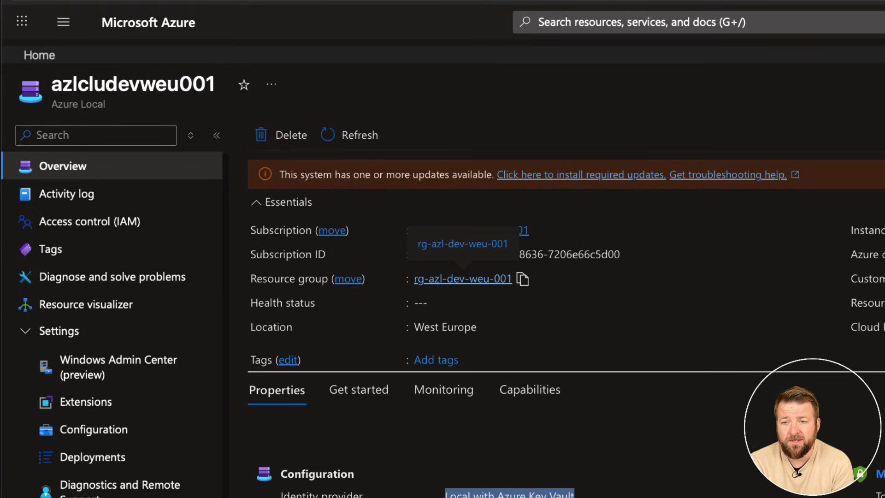
Open the resource group rg-azl-dev-weu-001 and examine its custom location, resource bridge and Azure Local logical network resources.
left_click(462, 279)
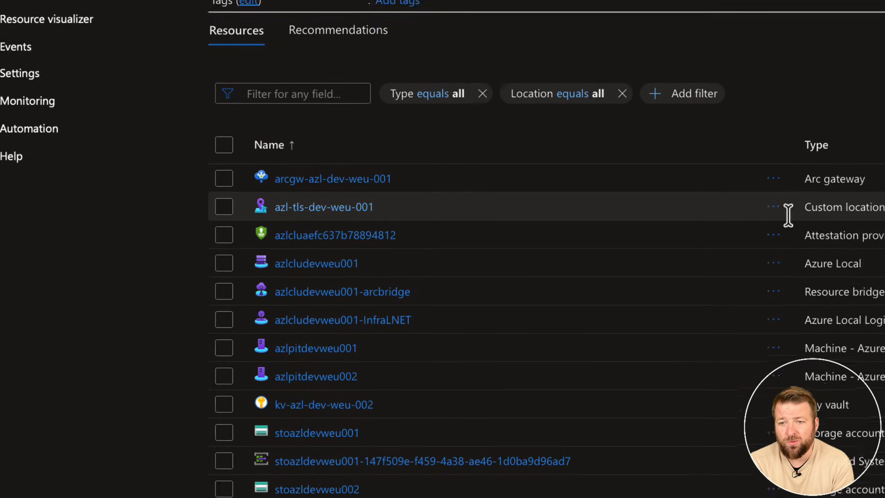
left_click_drag(810, 207, 884, 207)
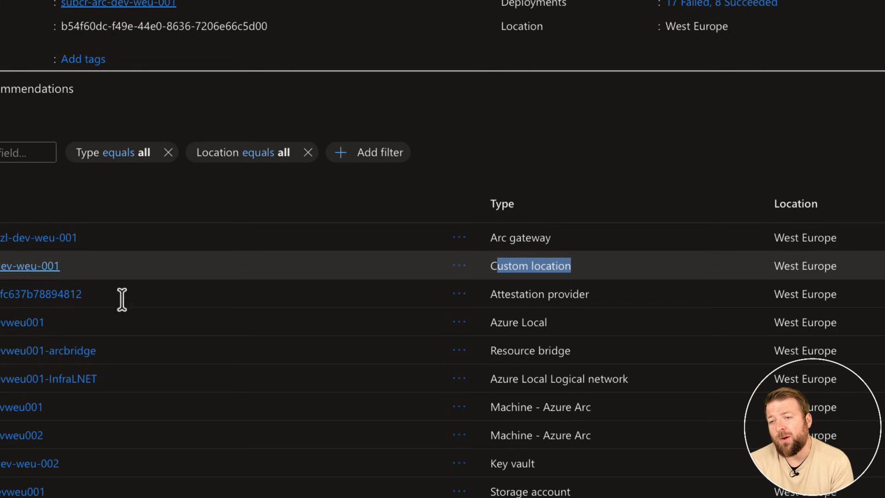
left_click_drag(491, 351, 565, 350)
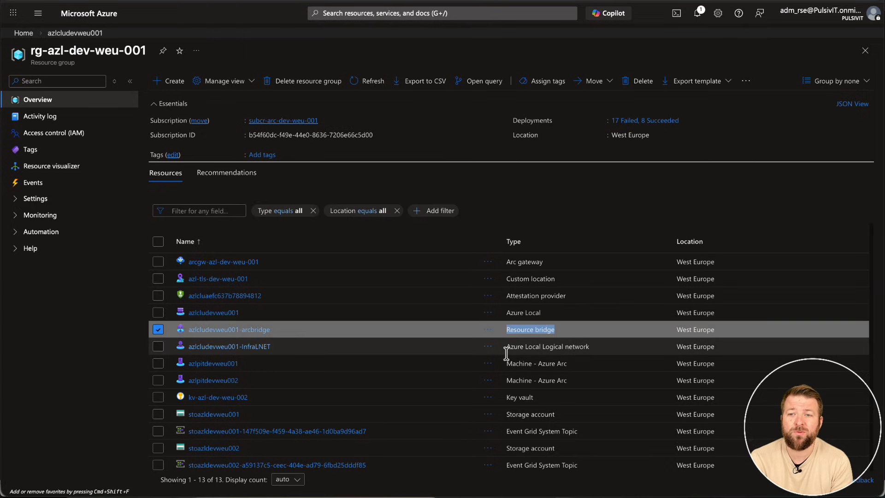
left_click_drag(509, 350, 510, 350)
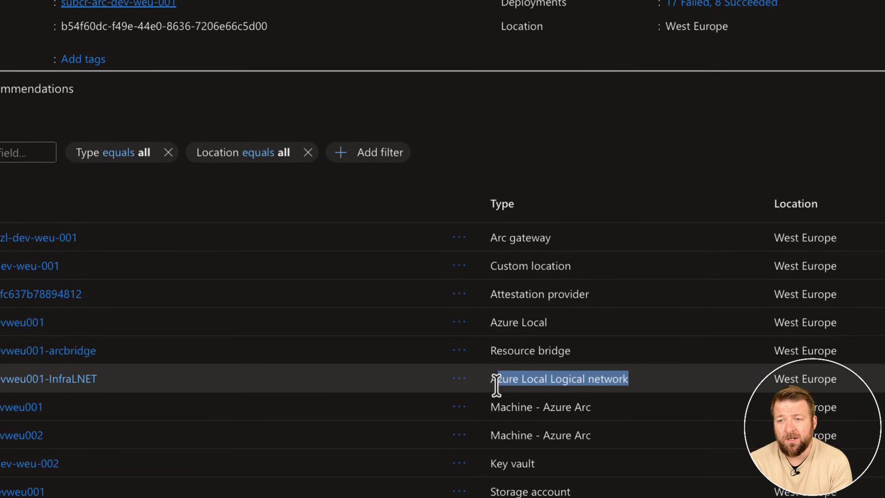
left_click_drag(497, 386, 549, 381)
left_click(549, 383)
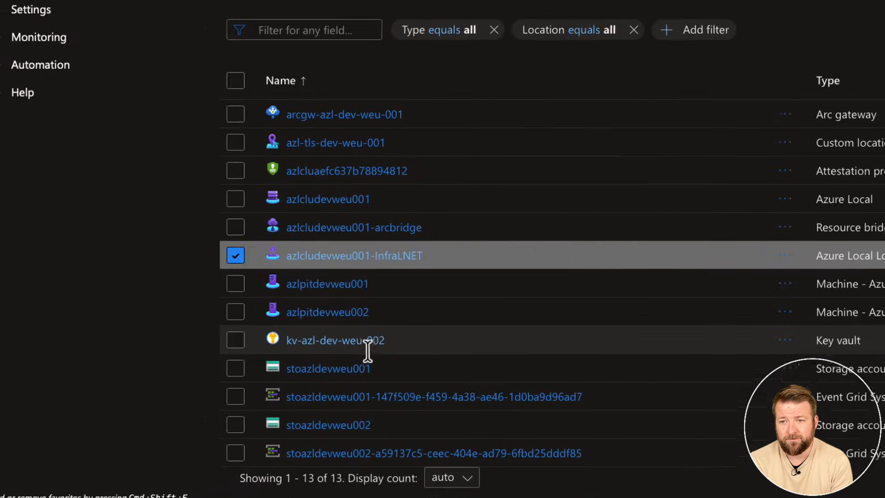
Open the key vault kv-azl-dev-weu-002 and inspect its keys, certificates and secrets.
left_click(49, 463)
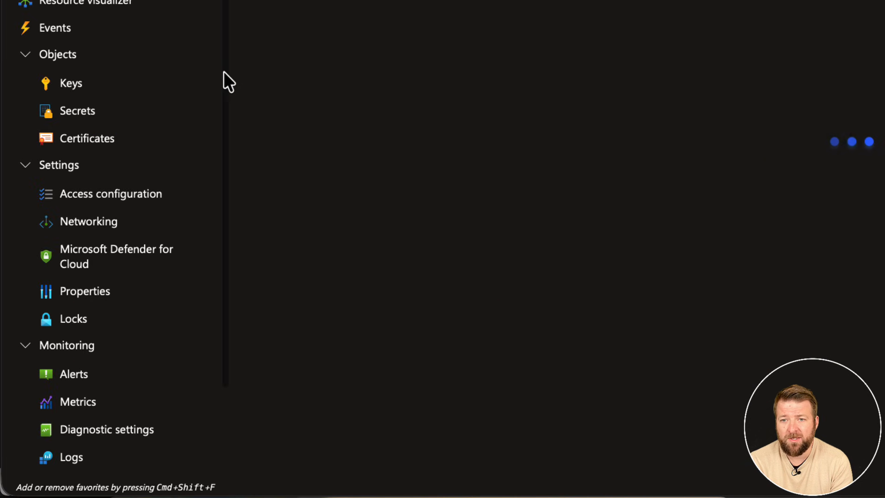
left_click(68, 86)
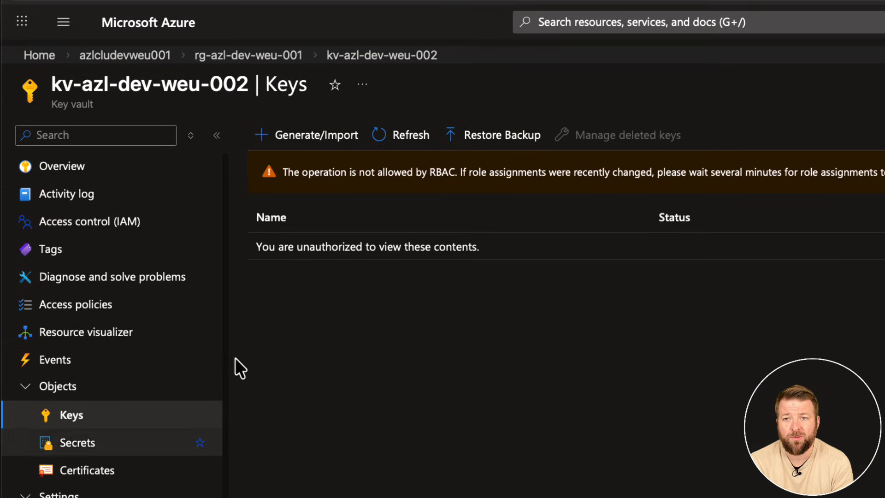
left_click_drag(262, 247, 501, 249)
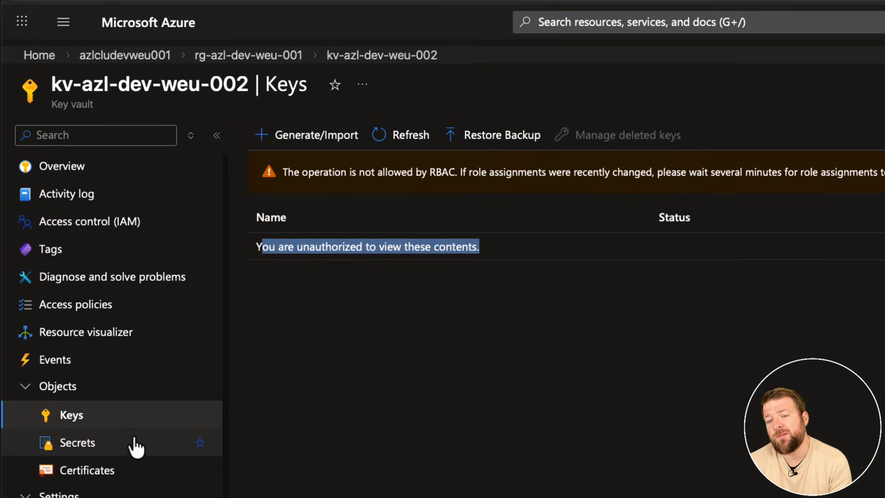
left_click(79, 471)
left_click_drag(279, 248, 470, 249)
left_click(64, 443)
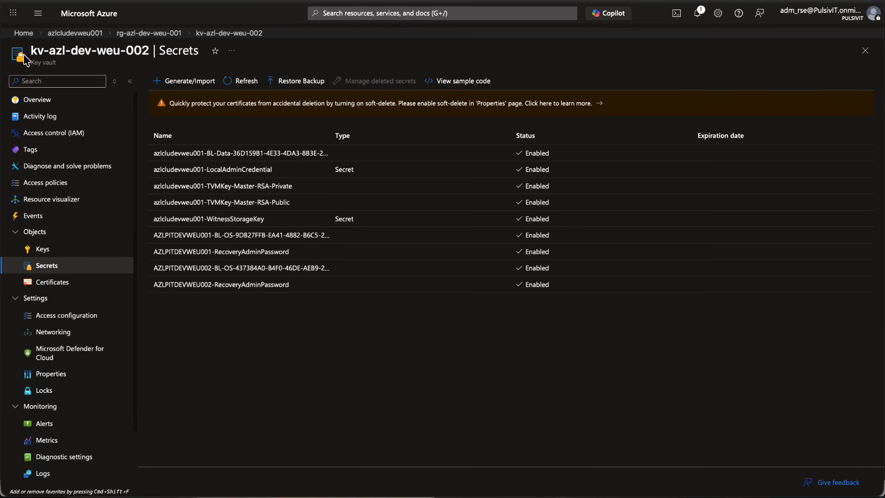
Return to the Azure Local instance azlcludevweu001 through its resource group and start creating a logical network.
left_click(149, 33)
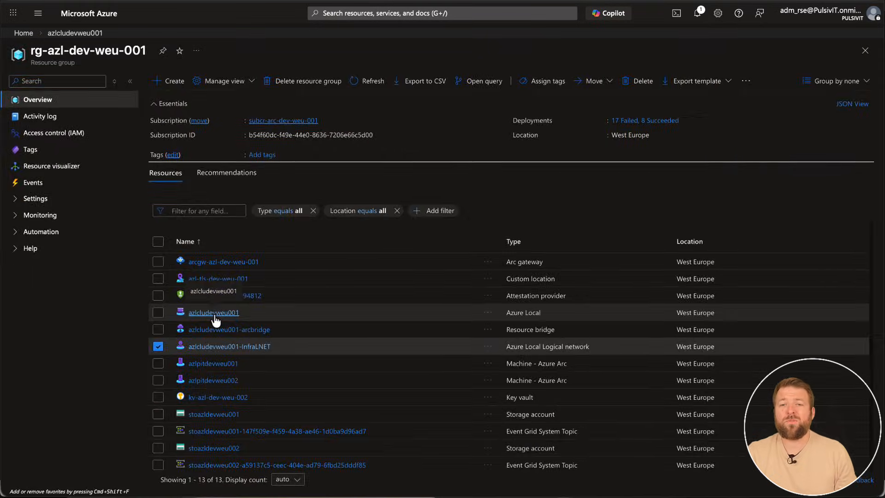
left_click(215, 315)
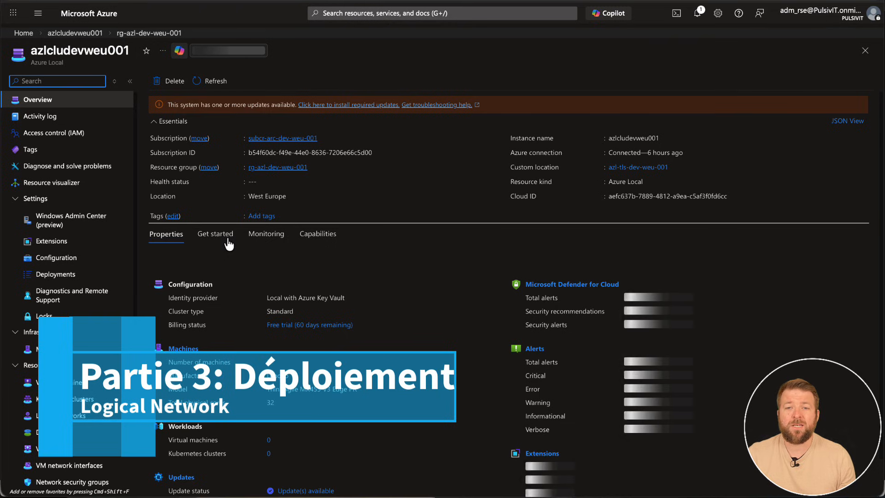
scroll(105, 276, "down", 1)
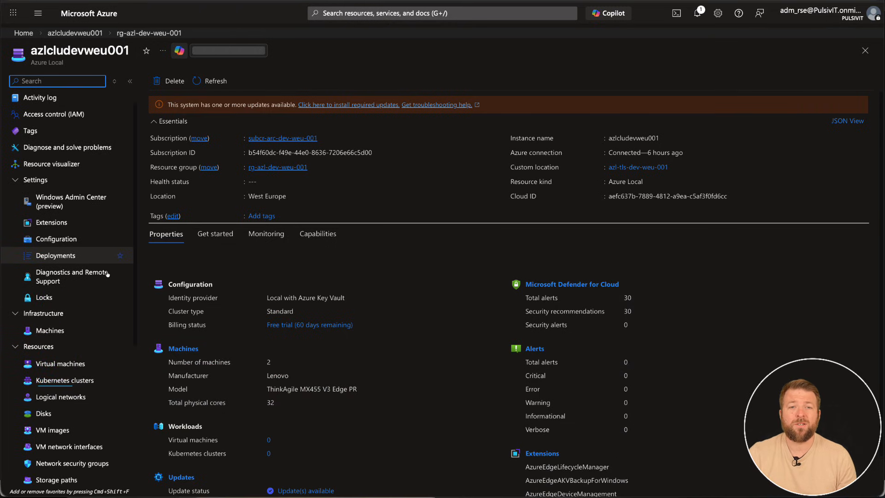
scroll(104, 285, "down", 2)
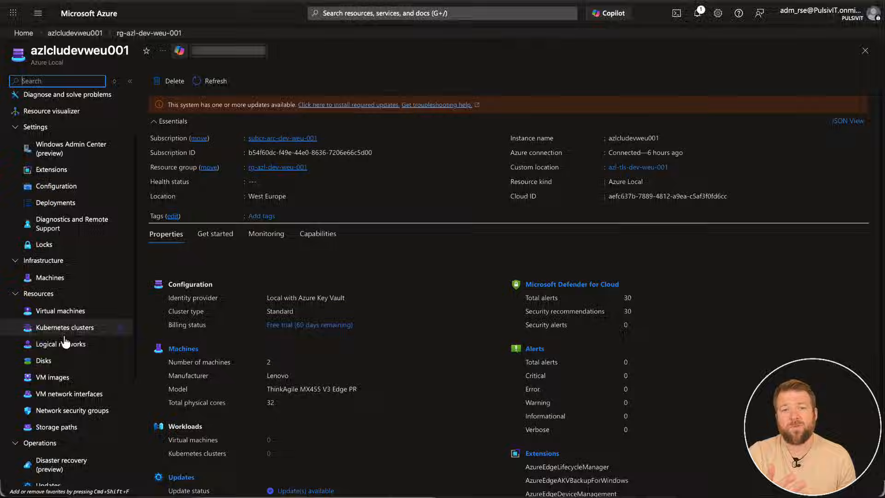
left_click(65, 345)
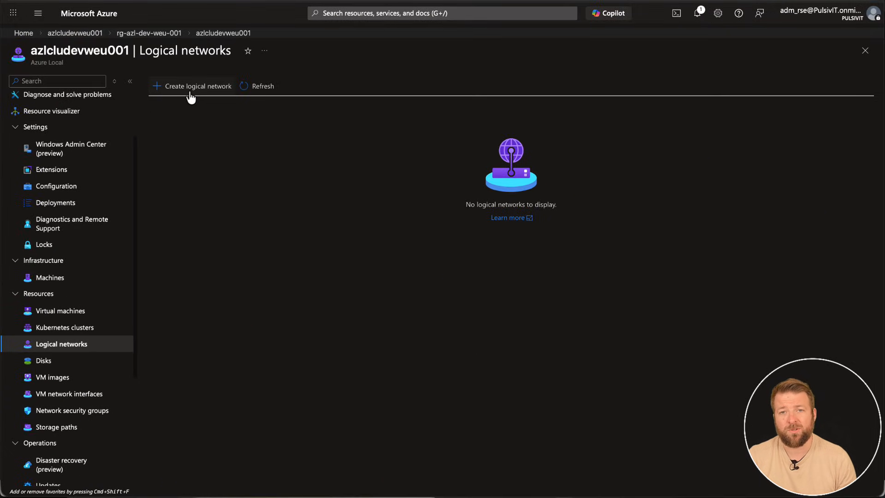
left_click(191, 87)
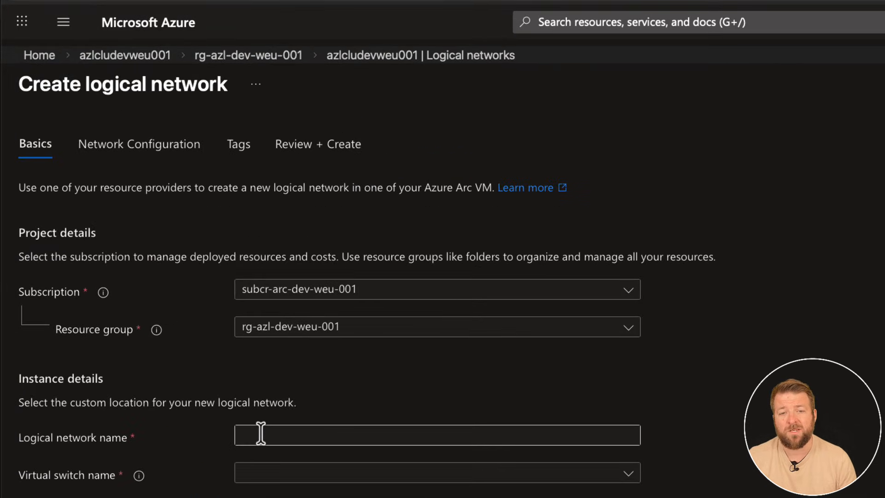
Name the logical network lnet-azl-pit-tls-001, choose the ConvergedSwitch(compute_management) virtual switch and check the network security group choices.
left_click(260, 433)
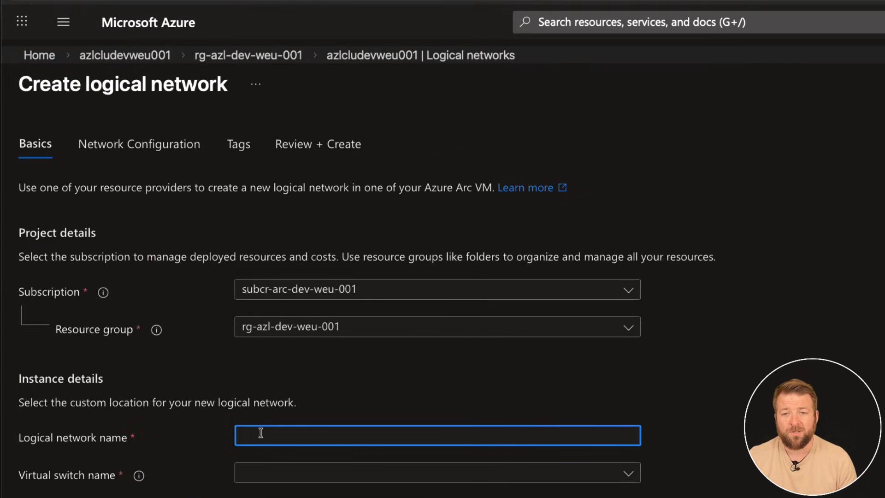
type("lnet-azl-pit-tls-001")
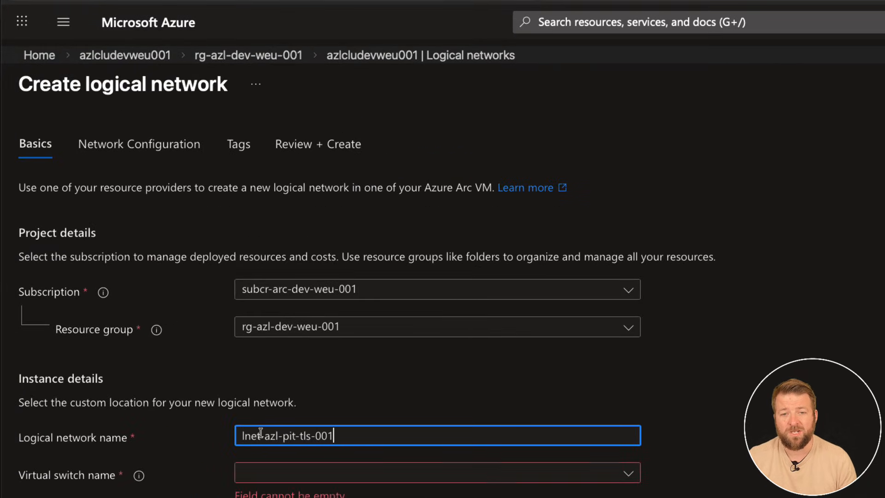
left_click(298, 475)
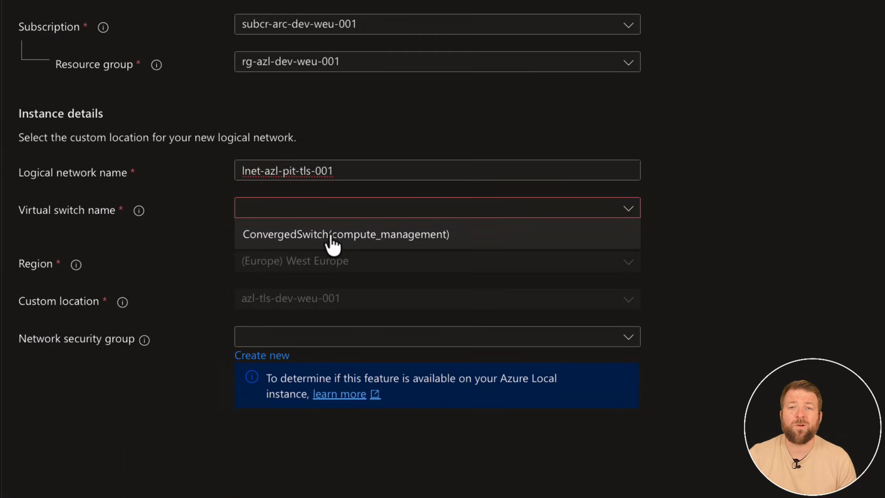
left_click(331, 236)
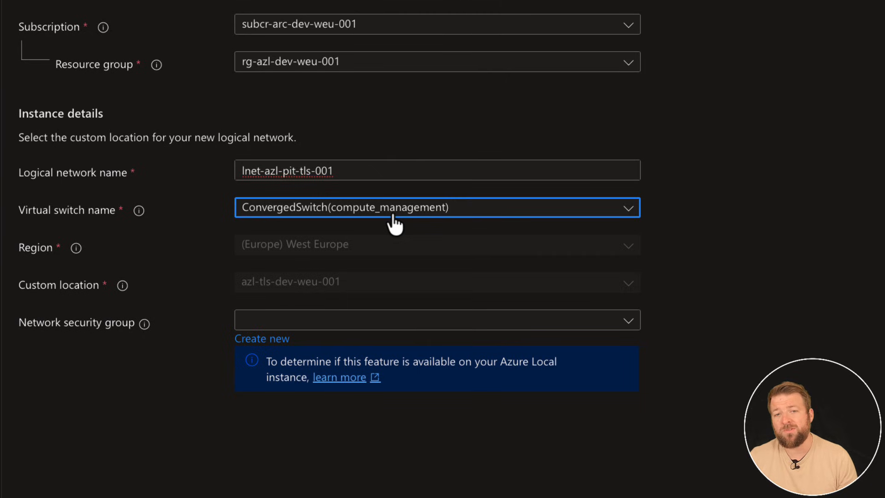
left_click(286, 322)
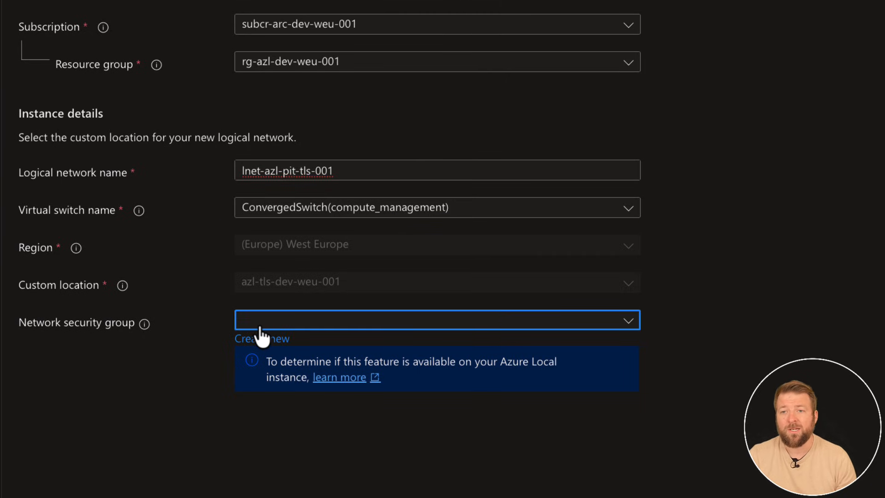
scroll(327, 336, "down", 2)
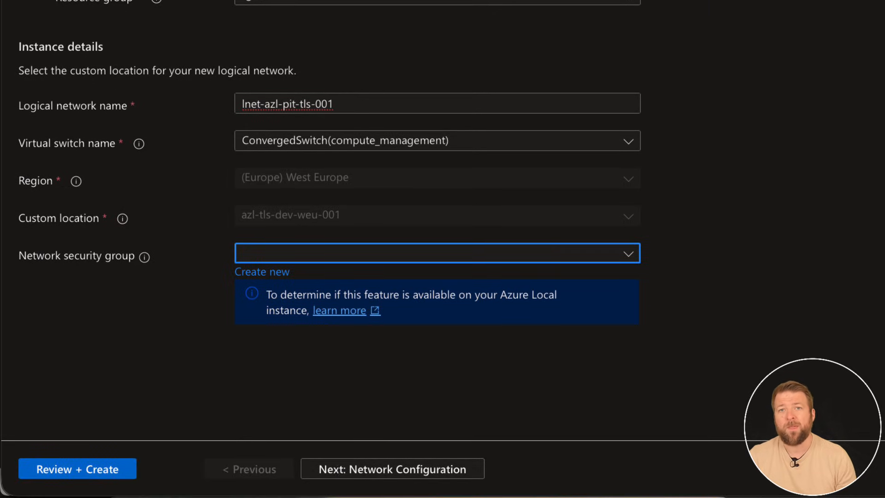
Continue to the network configuration, preview the DHCP option and set the IP address assignment back to Static.
left_click(340, 469)
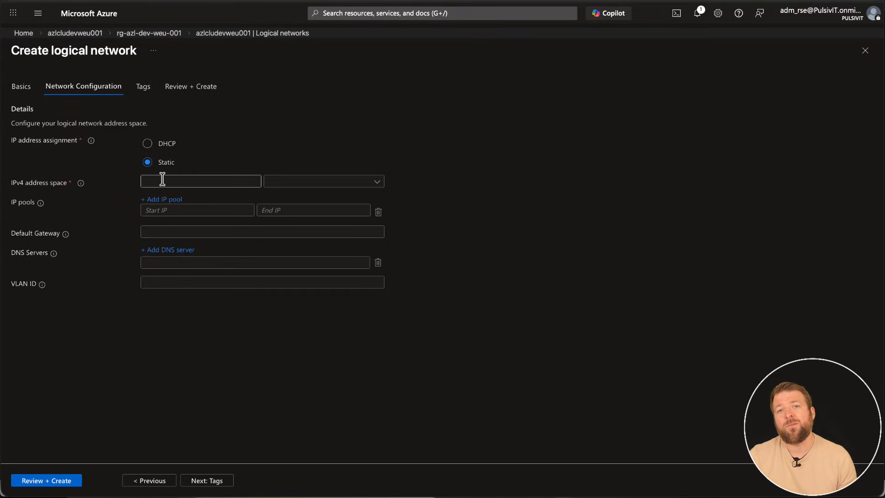
mouse_move(92, 142)
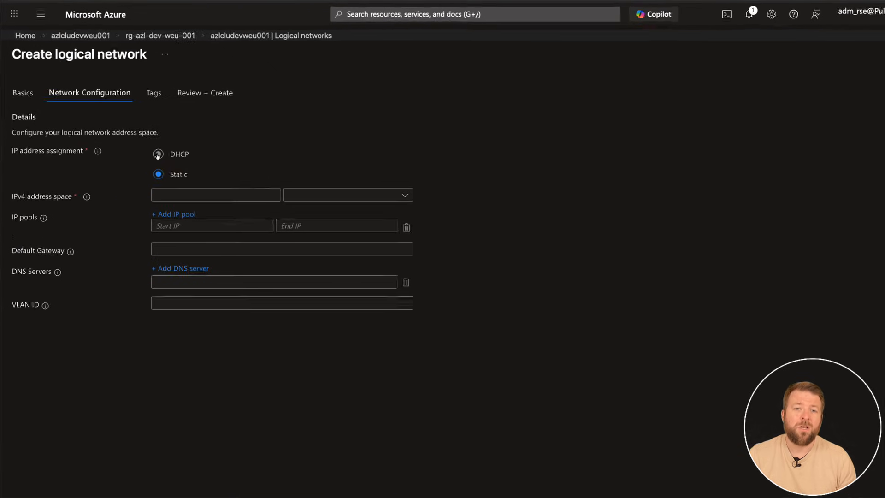
left_click(147, 144)
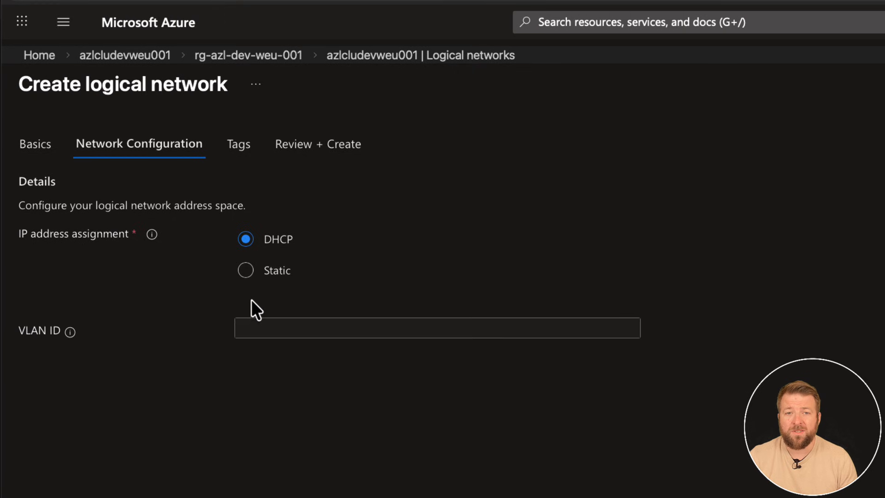
left_click(247, 272)
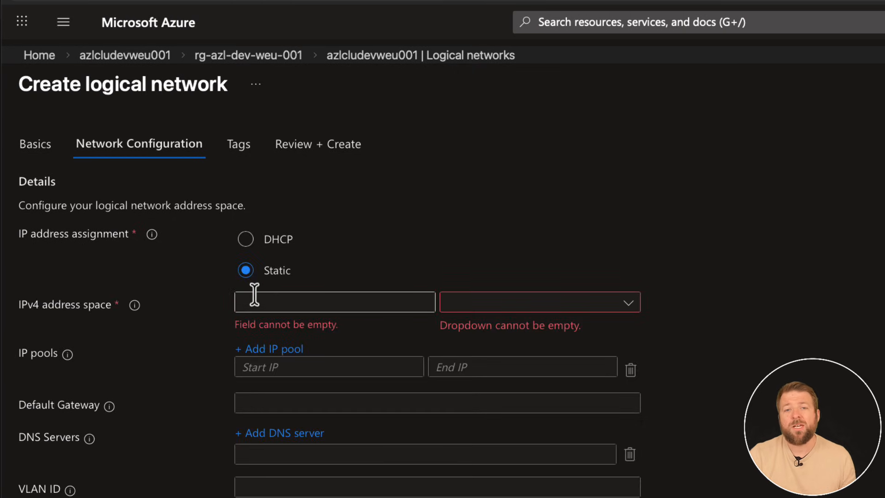
Set the logical network's IPv4 address space to 192.168.202.0 with a /24 (256 addresses) prefix.
left_click(256, 301)
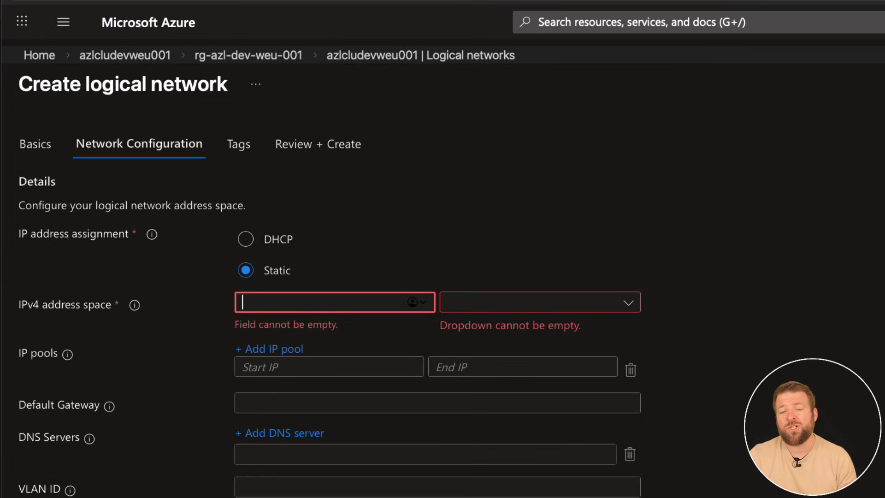
left_click(273, 308)
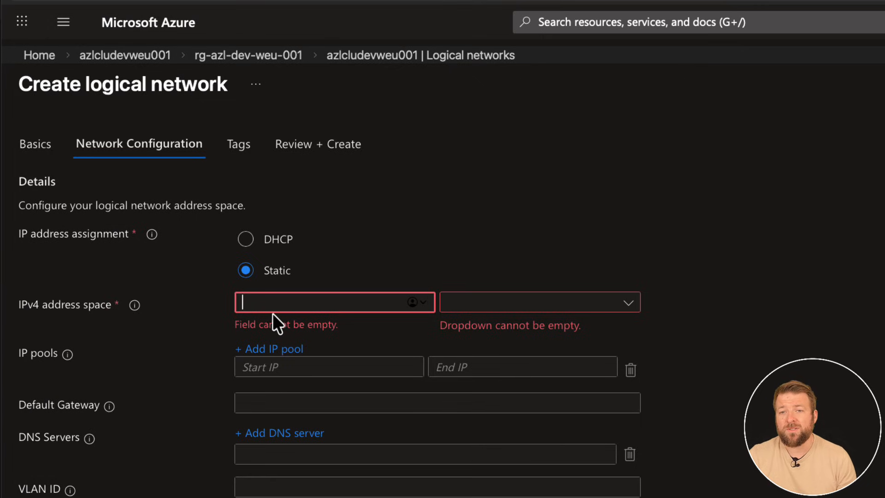
type("192.16")
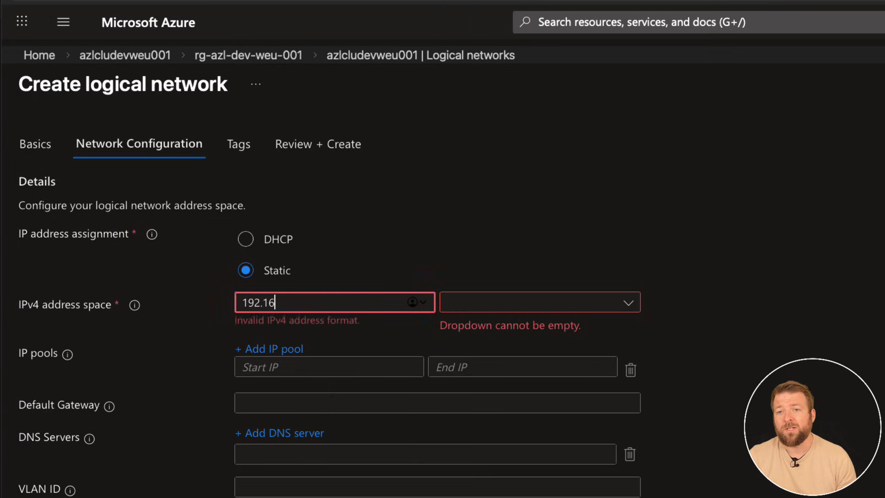
type("8.202.0")
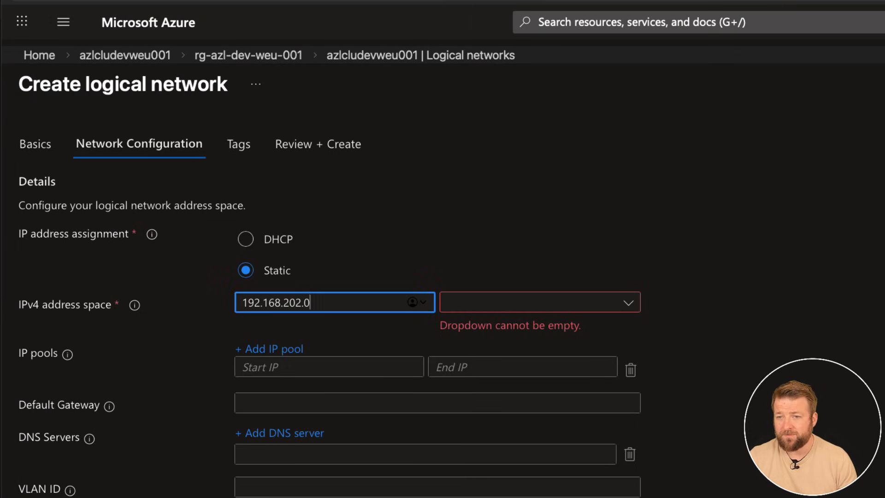
key("Tab")
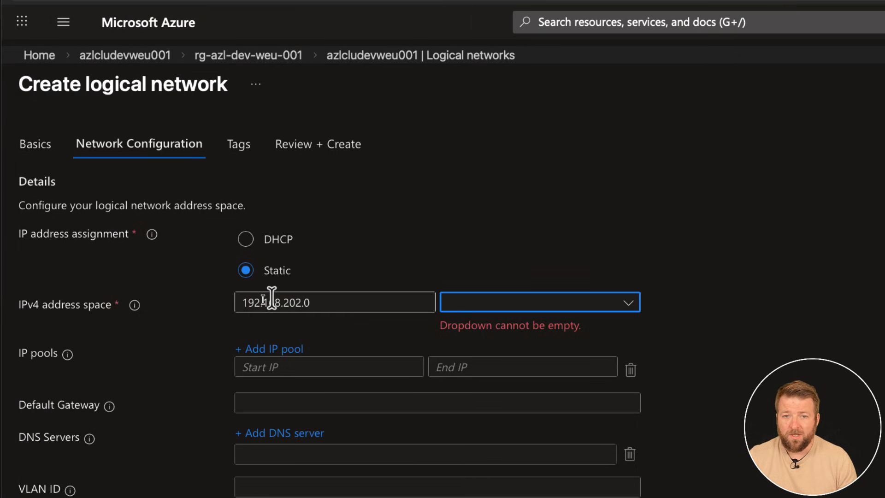
left_click(466, 310)
left_click(677, 301)
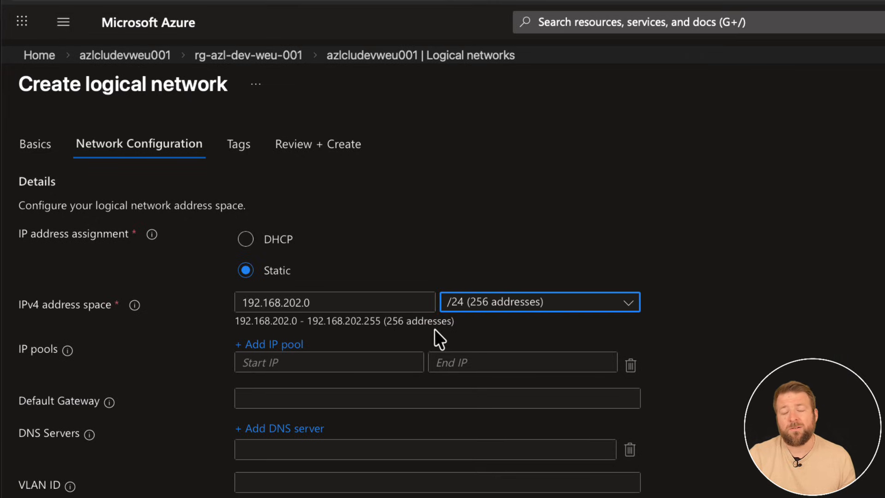
Define the IP pool with start address 192.168.202.1 and end address 192.168.202.253.
left_click(272, 363)
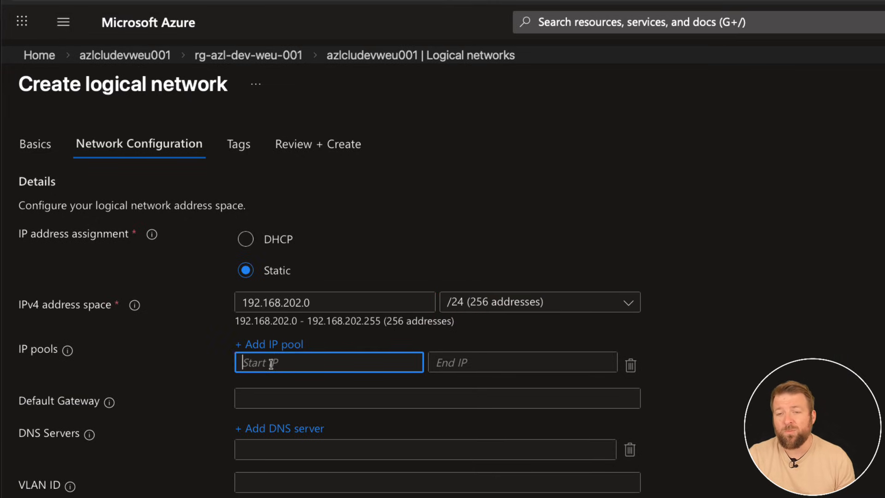
type("192.1")
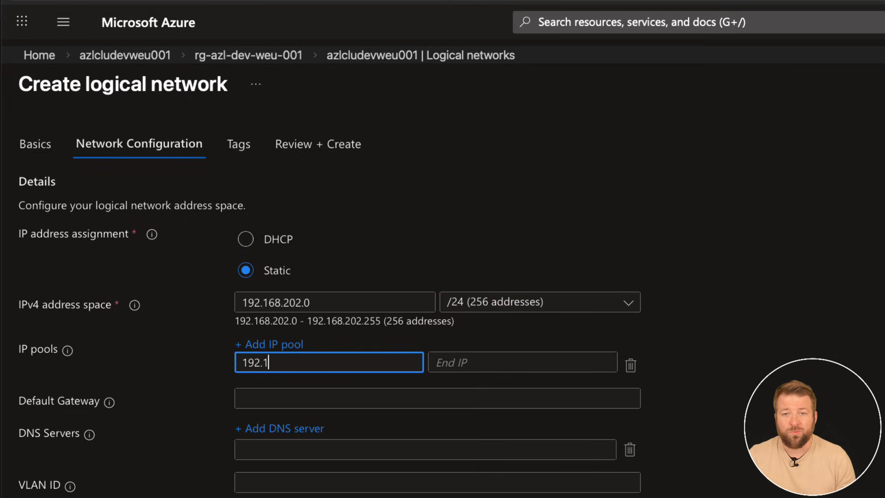
type("68.202")
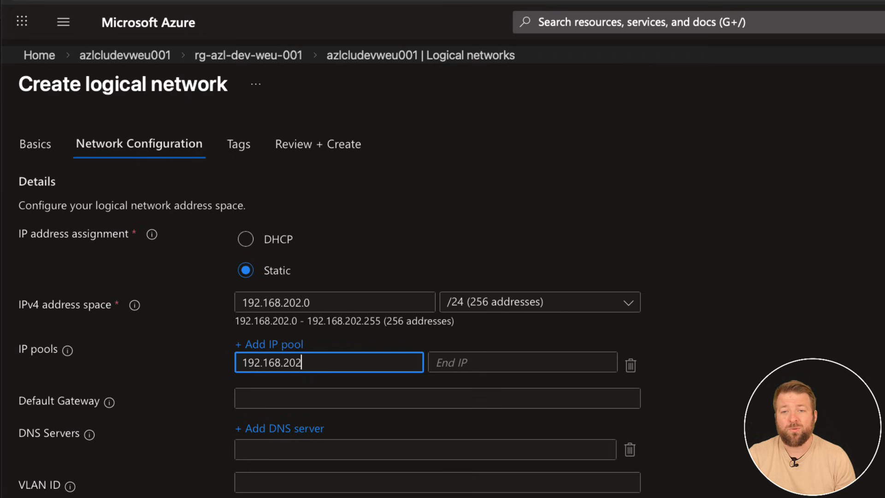
type(".")
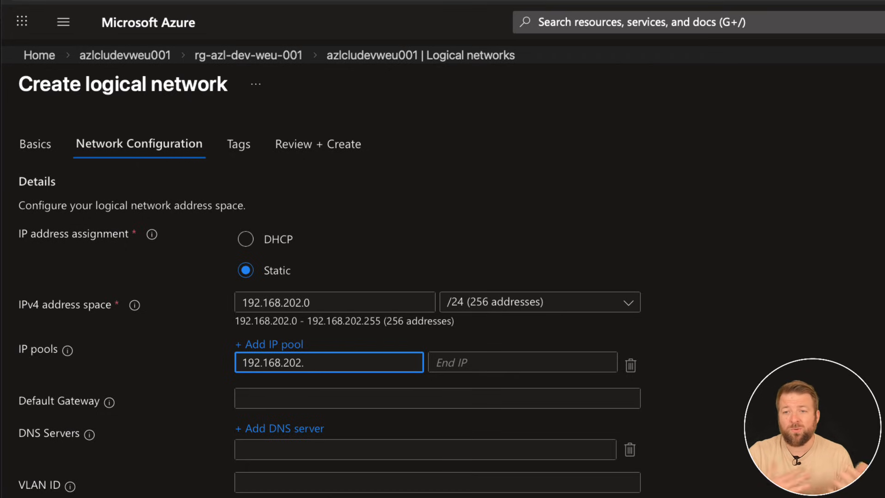
type("1")
left_click(449, 363)
type("1")
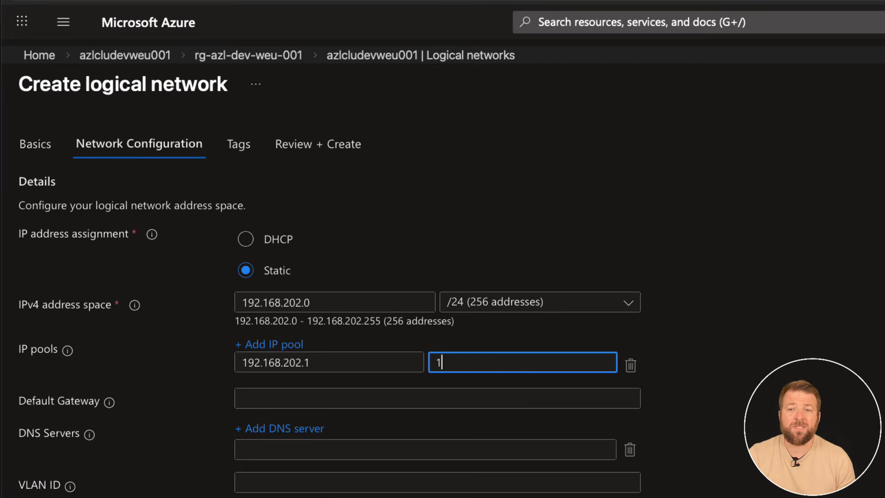
type("92.168.2")
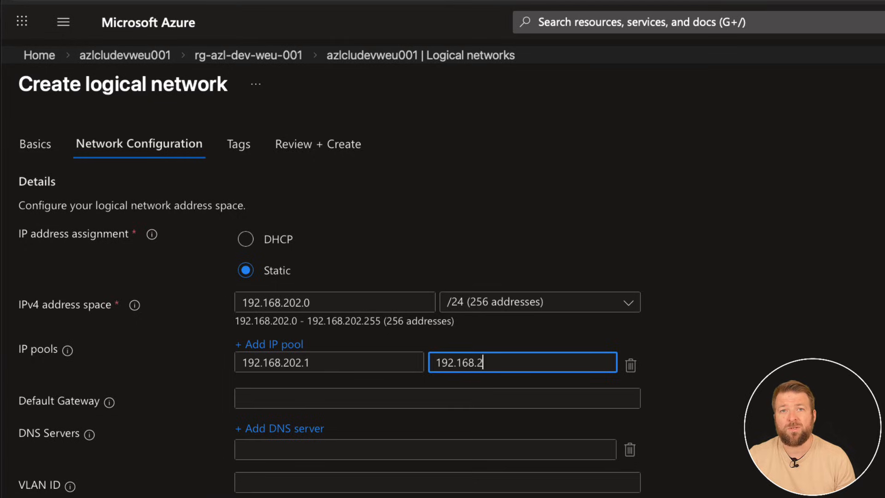
type("02.253")
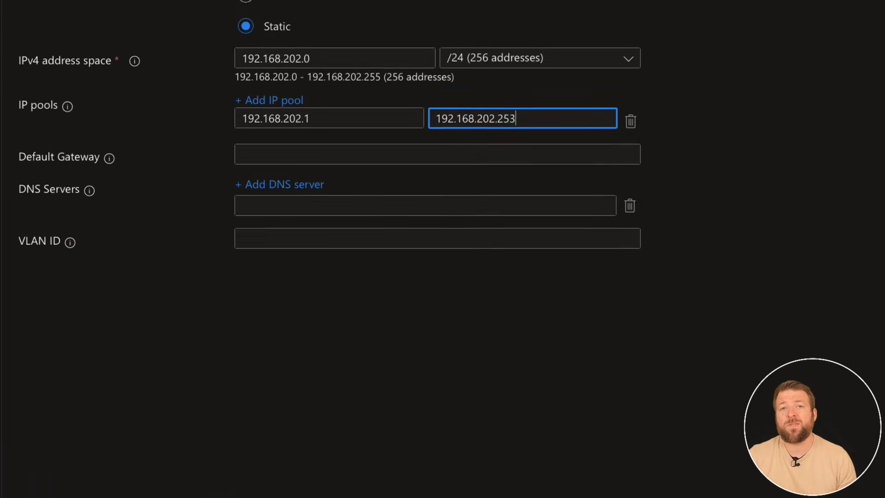
Set the logical network's default gateway to 192.168.202.254.
left_click(307, 154)
type("192.168.")
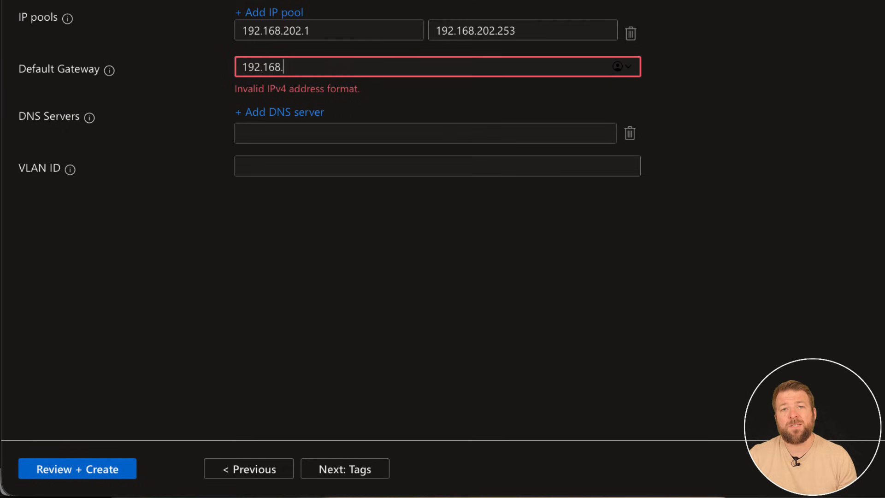
type("202.254")
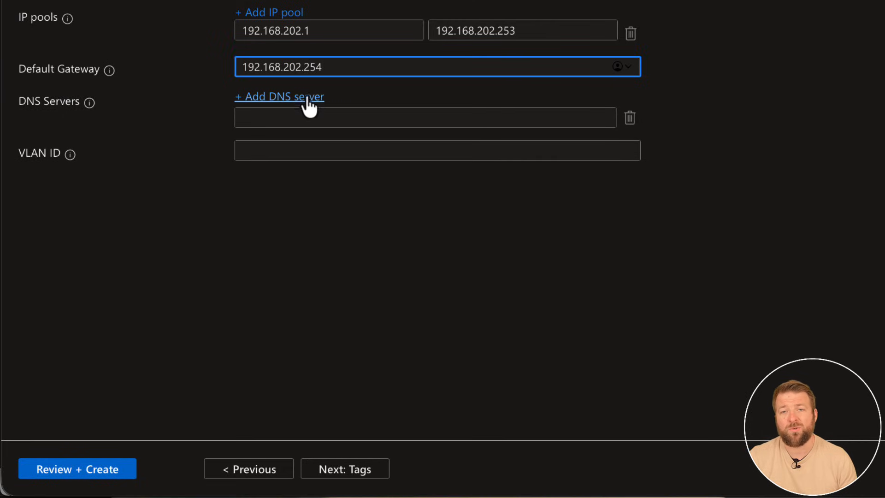
Add a second DNS server entry and set the DNS servers to 192.168.18.1 and 192.168.18.2.
left_click(261, 115)
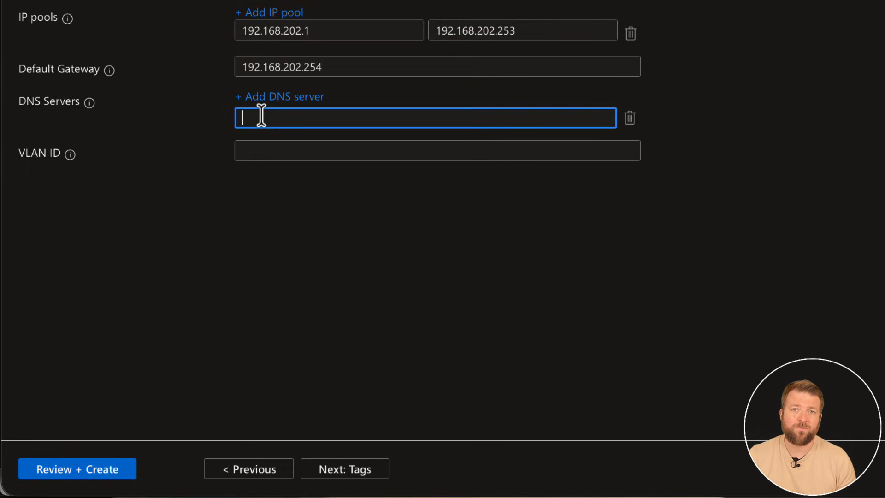
left_click(257, 97)
left_click(251, 117)
type("192")
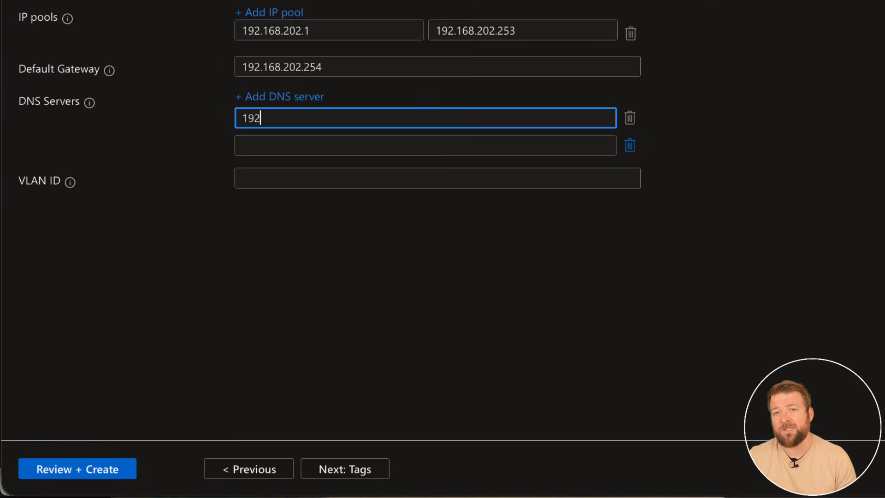
type(".168.18.1")
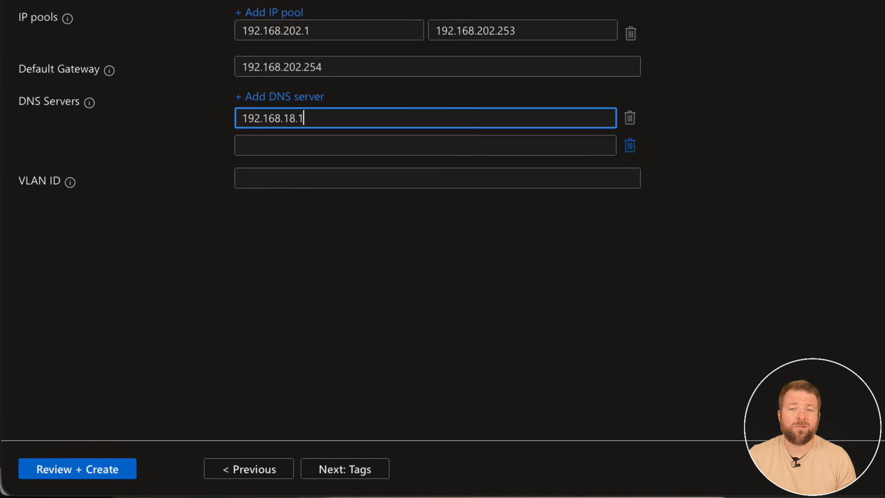
key("Tab")
type("192.168.18.2")
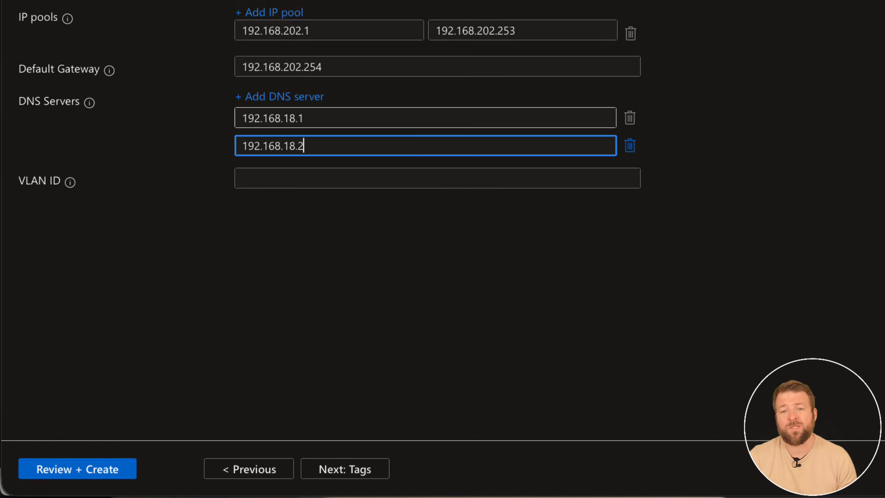
Set the logical network's VLAN ID to 202.
key("Tab")
key("Tab")
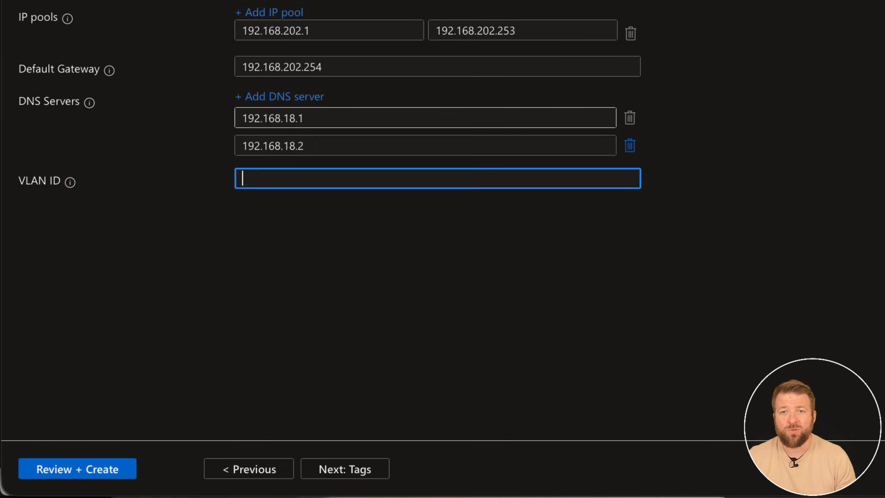
type("202")
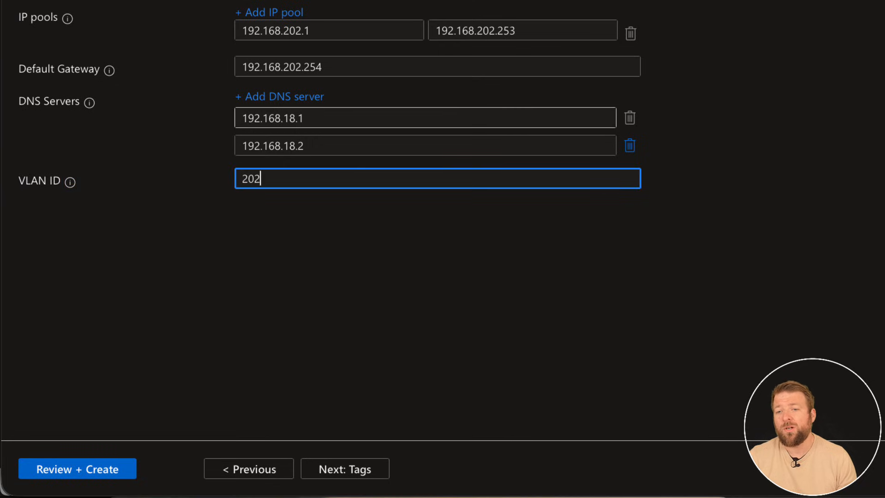
left_click(271, 228)
Skip the tags, proceed to the configuration review and create the logical network.
left_click(337, 467)
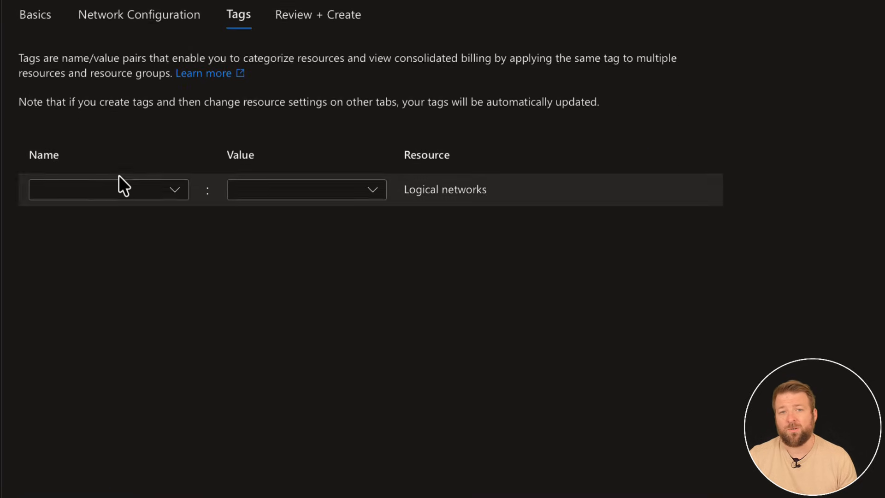
left_click(337, 484)
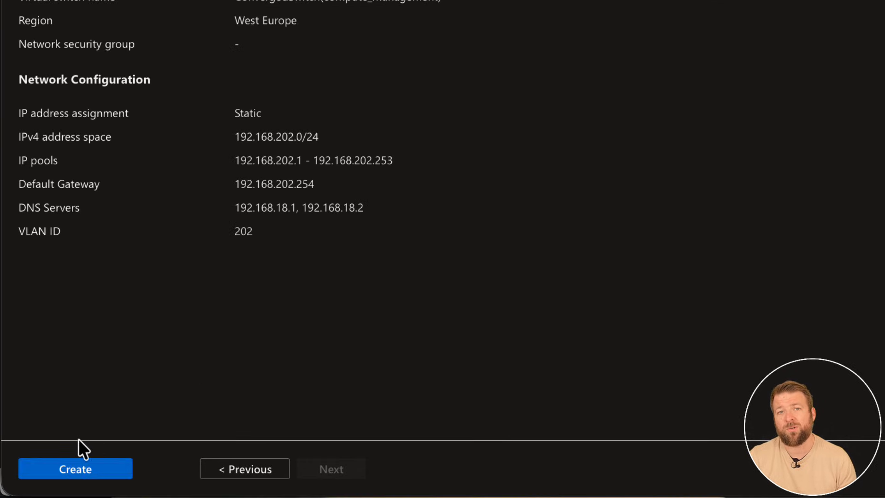
left_click(60, 469)
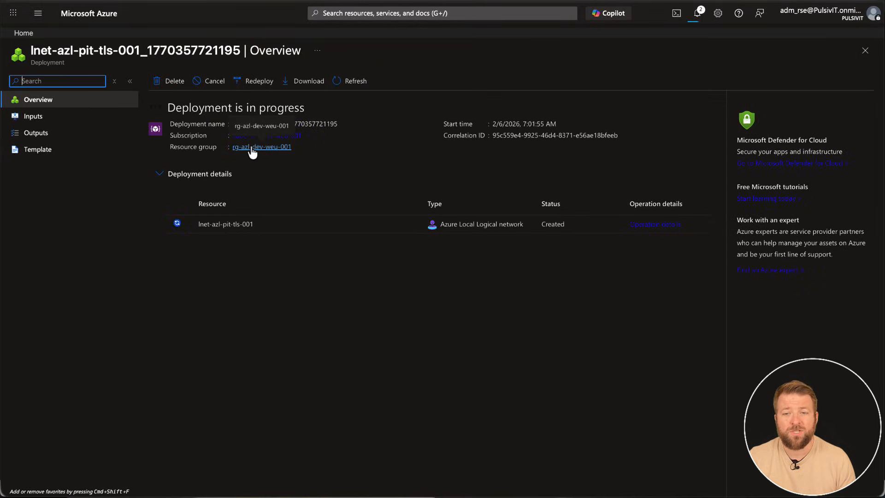
Return to the Azure Local instance azlcludevweu001 through resource group rg-azl-dev-weu-001 and open its logical networks list.
left_click(252, 147)
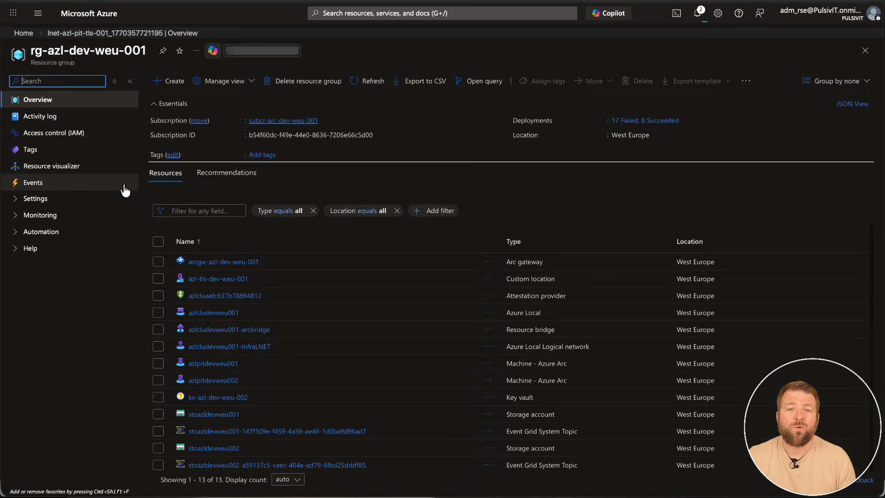
left_click(196, 313)
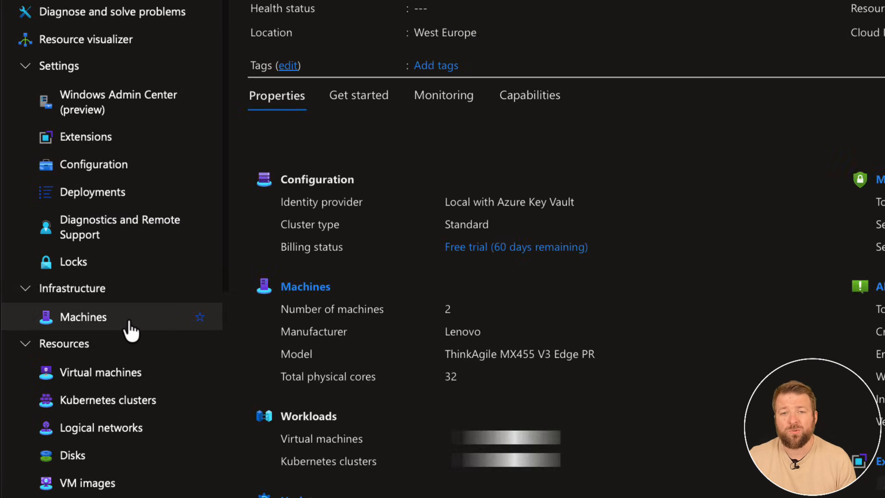
scroll(129, 325, "down", 2)
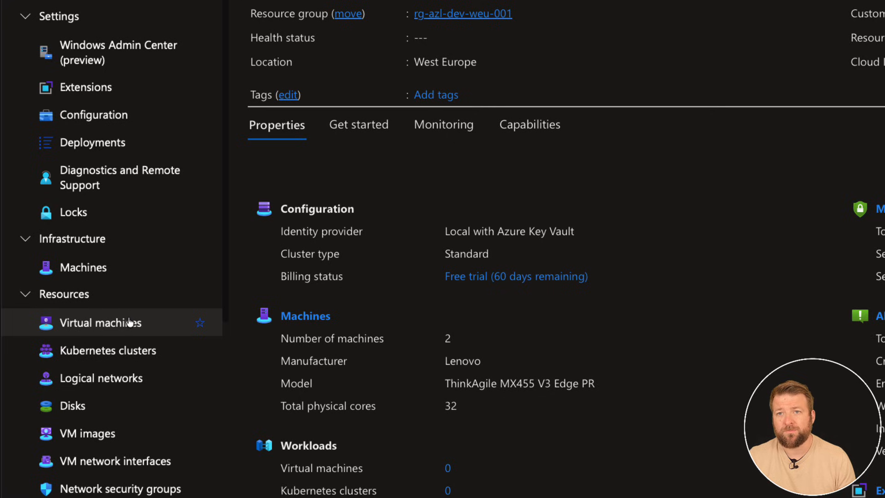
scroll(129, 323, "down", 4)
left_click(86, 285)
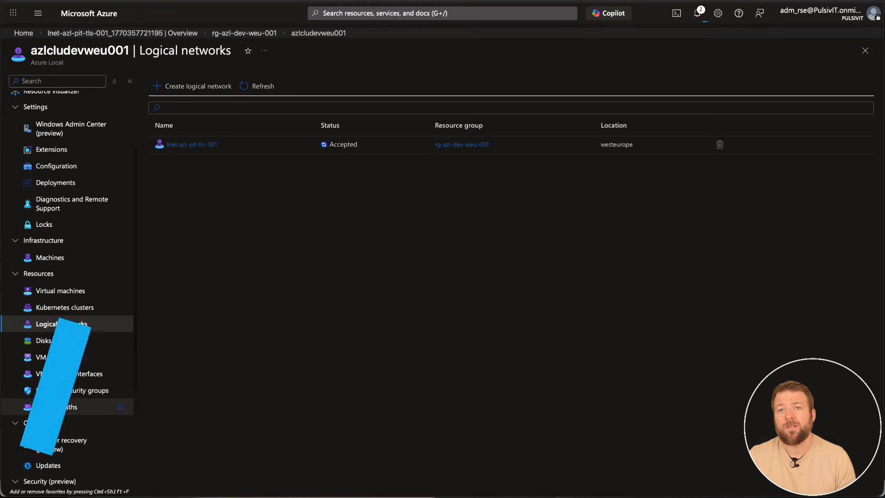
Open the storage paths list of azlcludevweu001 and start the form for creating a storage path.
left_click(59, 408)
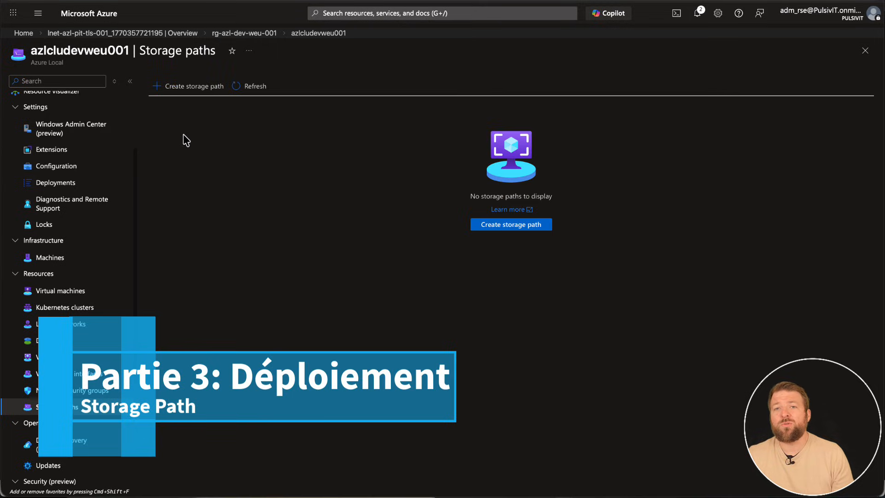
left_click(177, 87)
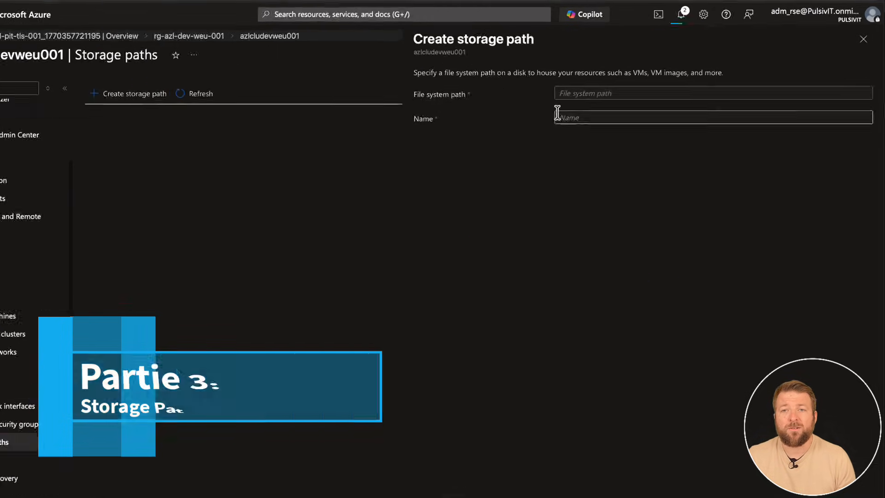
left_click(446, 137)
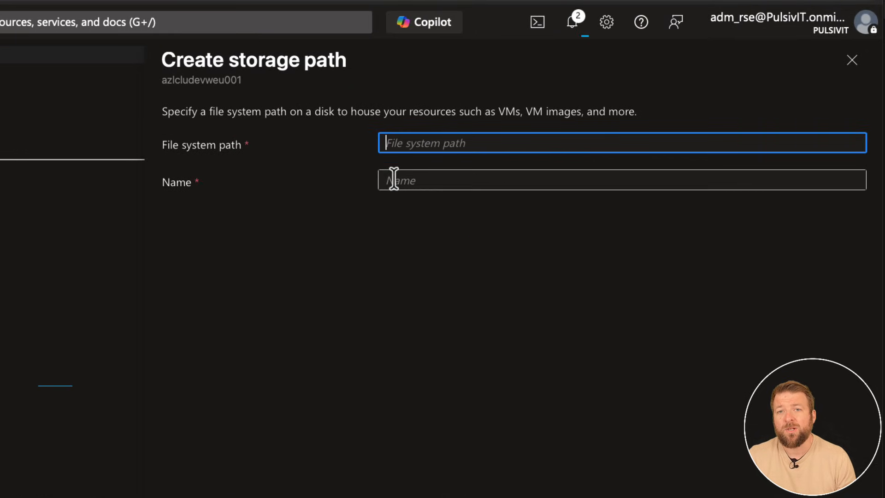
left_click(417, 169)
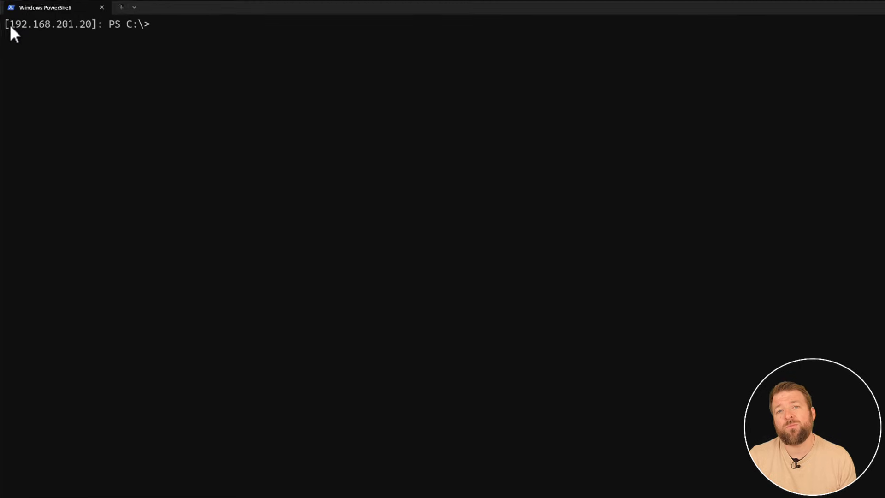
Switch to the PowerShell remote session on 192.168.201.20 and list the storage pools with get-storagepool.
left_click_drag(7, 18, 35, 19)
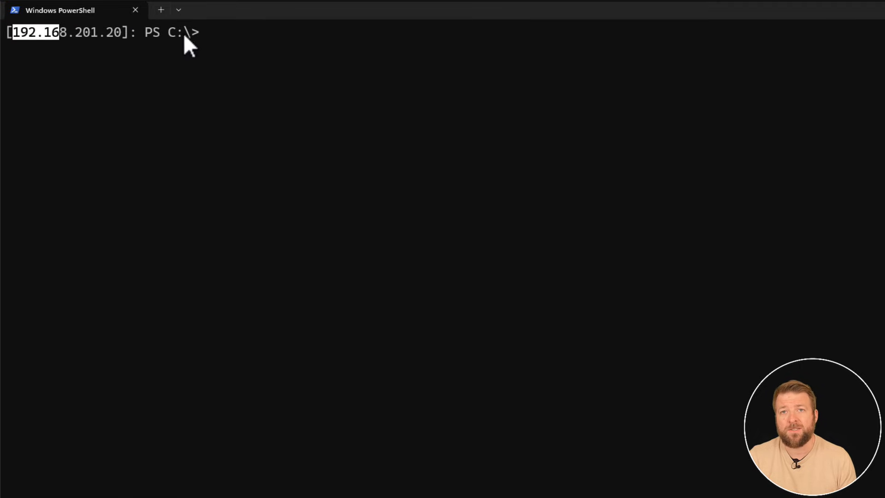
left_click(203, 37)
type("get")
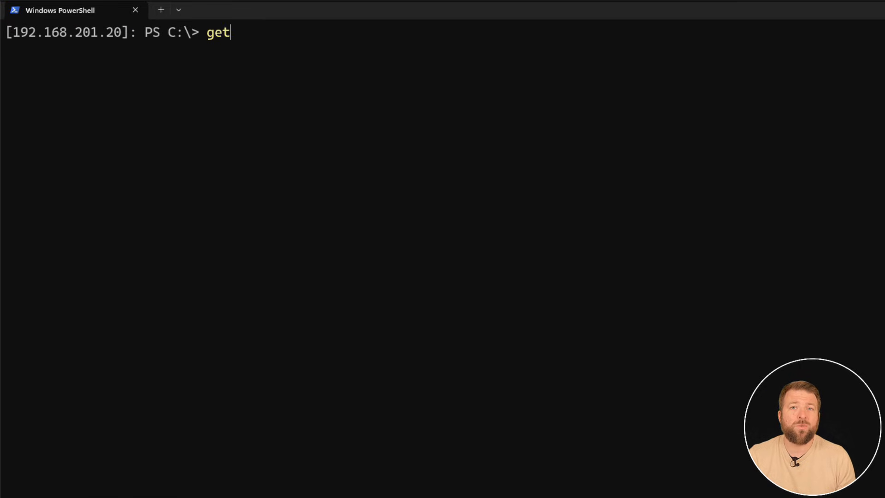
type("-storagepool")
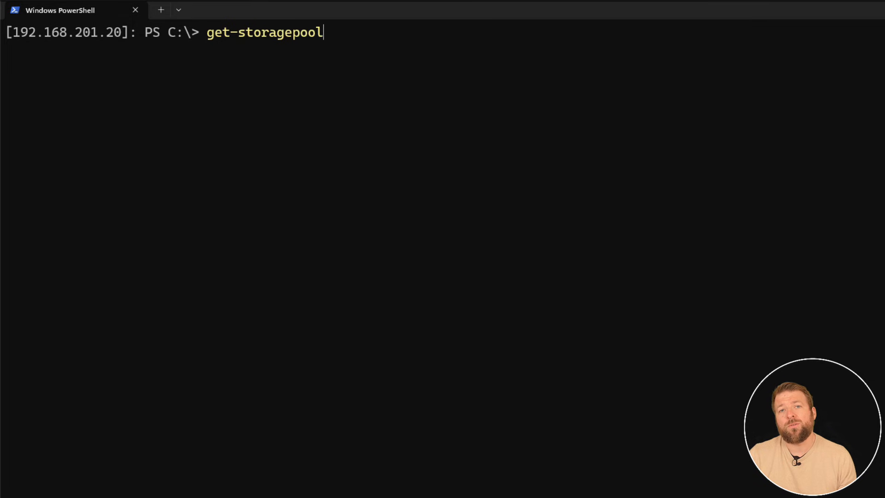
key("Return")
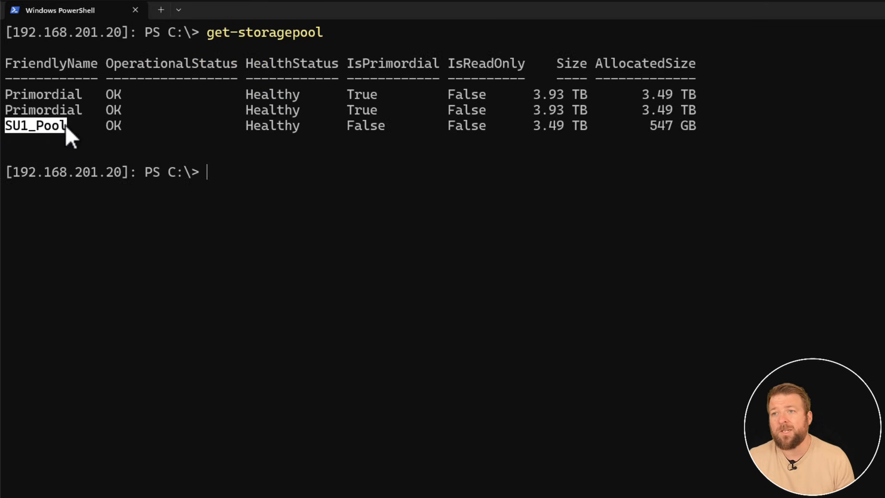
Divide the SU1_Pool size of 3.49 TB by 2 in the Calculator.
left_click(644, 386)
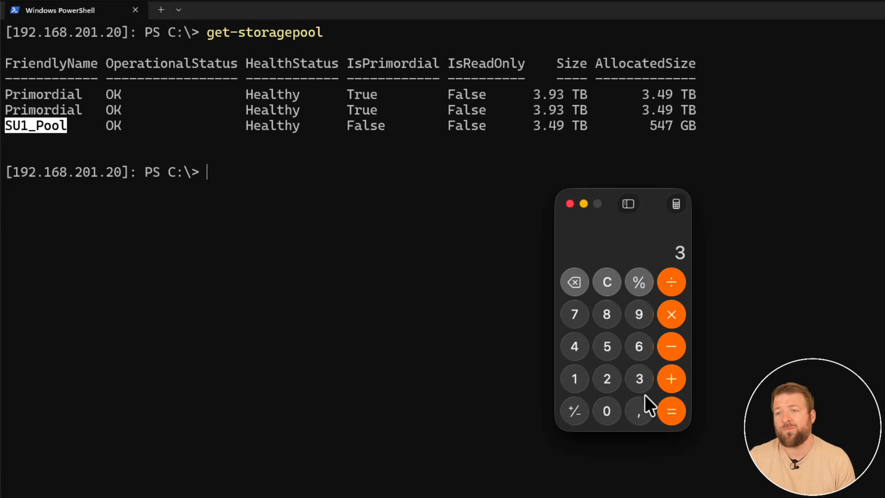
left_click(641, 407)
left_click(575, 350)
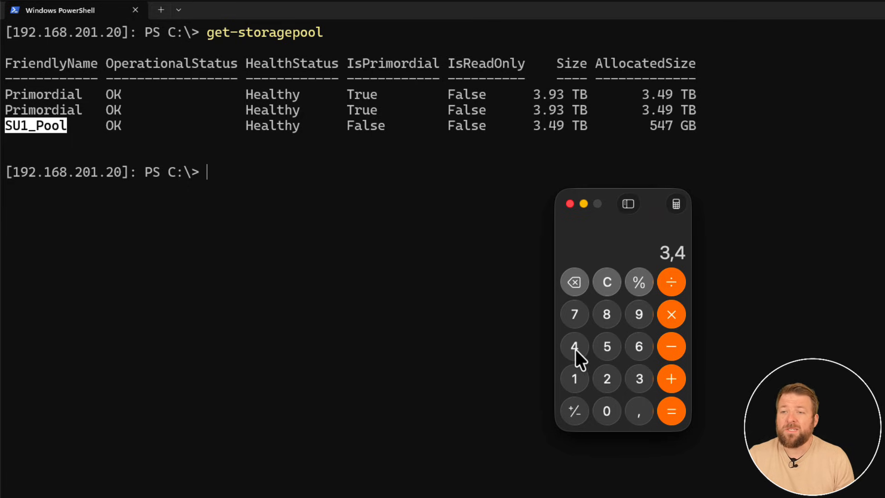
left_click(632, 318)
left_click(665, 290)
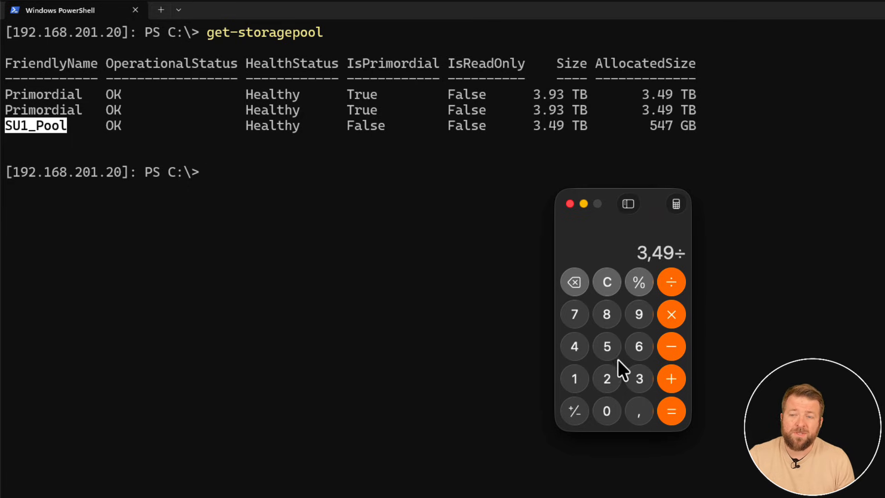
left_click(614, 371)
left_click(678, 412)
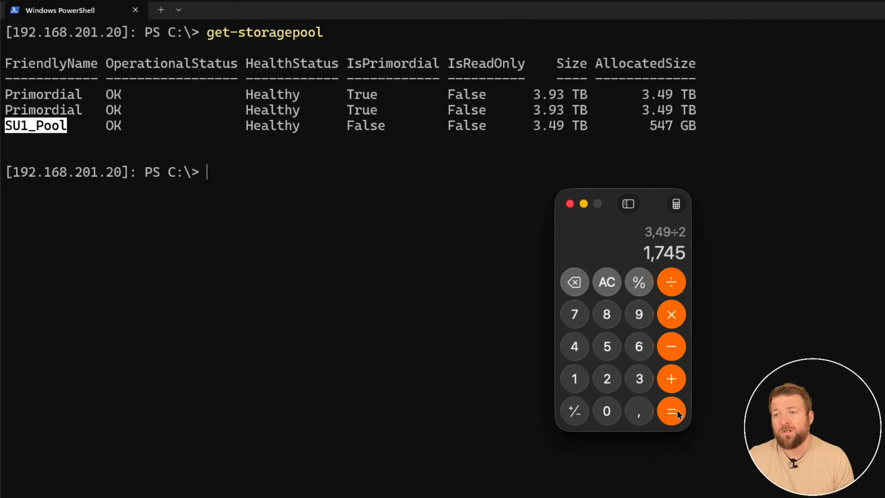
Subtract 20% from the halved pool size in the Calculator.
left_click(669, 356)
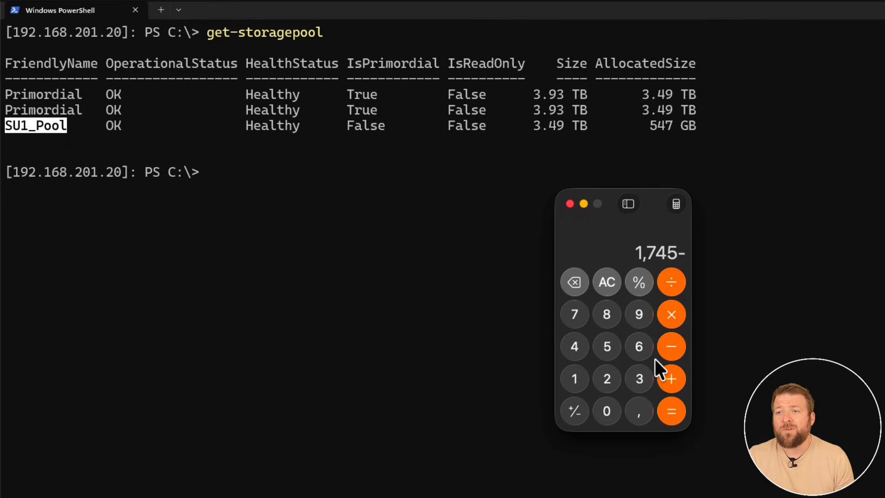
left_click(608, 379)
left_click(607, 407)
left_click(638, 288)
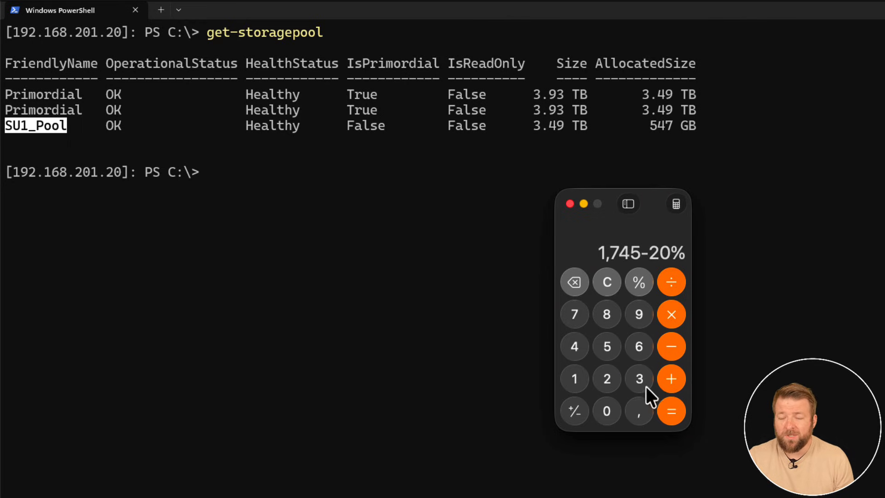
left_click(669, 406)
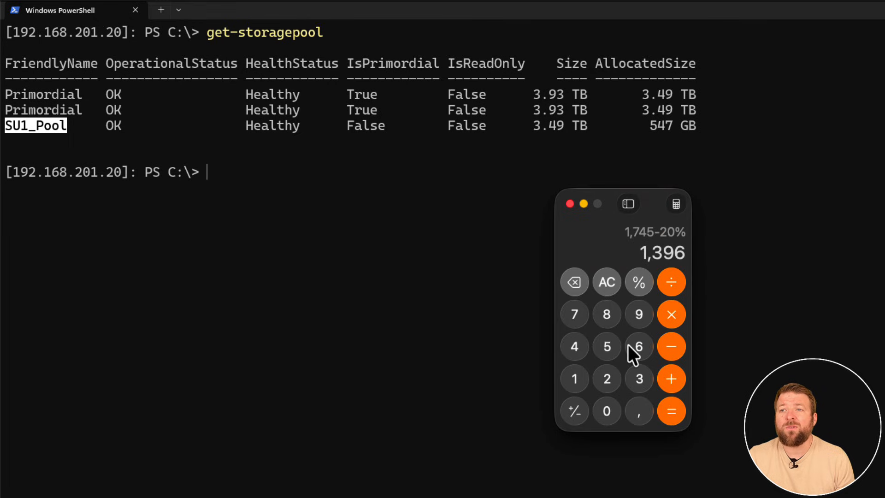
Subtract 0.55 TB of already allocated space from the calculated capacity.
left_click(670, 347)
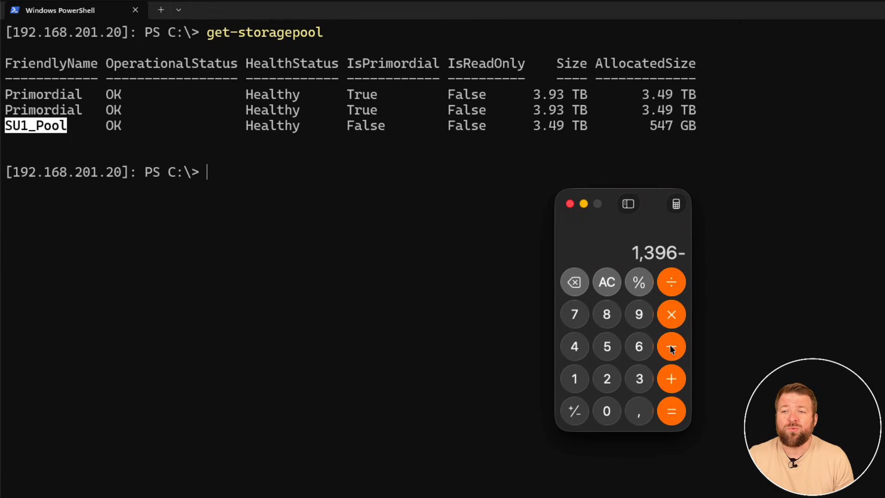
key("0")
key("comma")
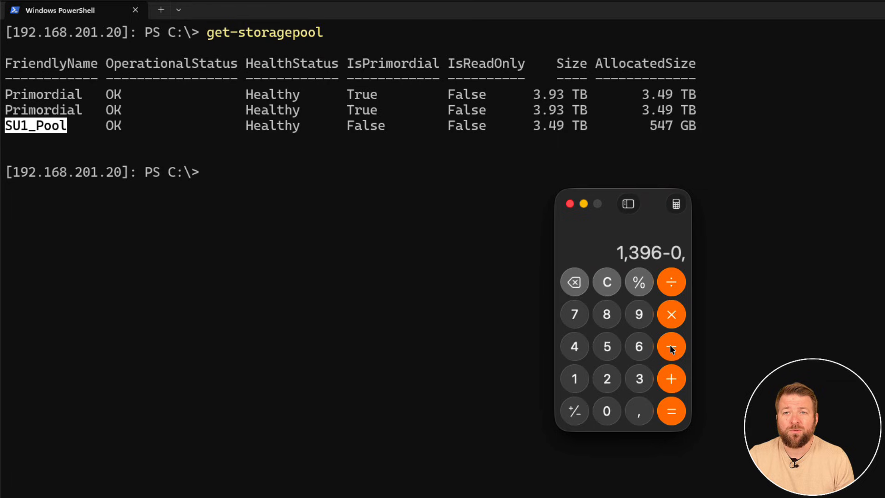
key("5")
key("5")
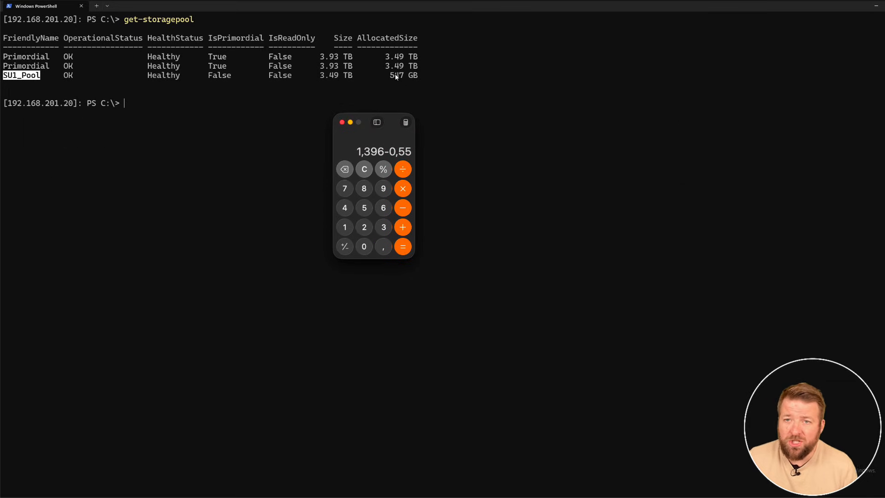
key("Return")
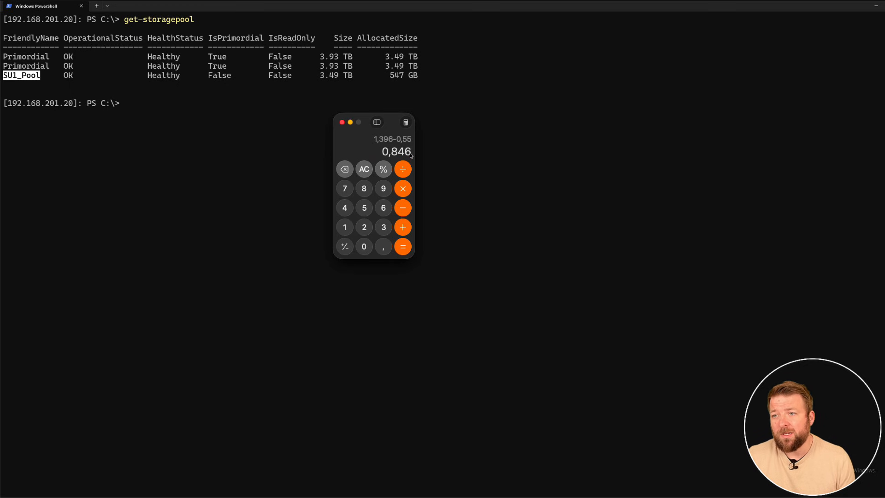
Divide the remaining capacity by 2 and close the Calculator.
left_click(403, 175)
left_click(367, 227)
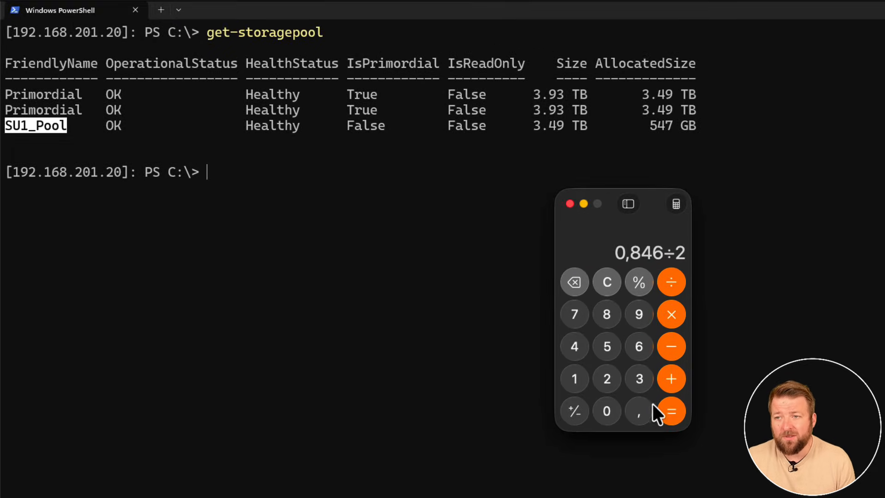
left_click(402, 246)
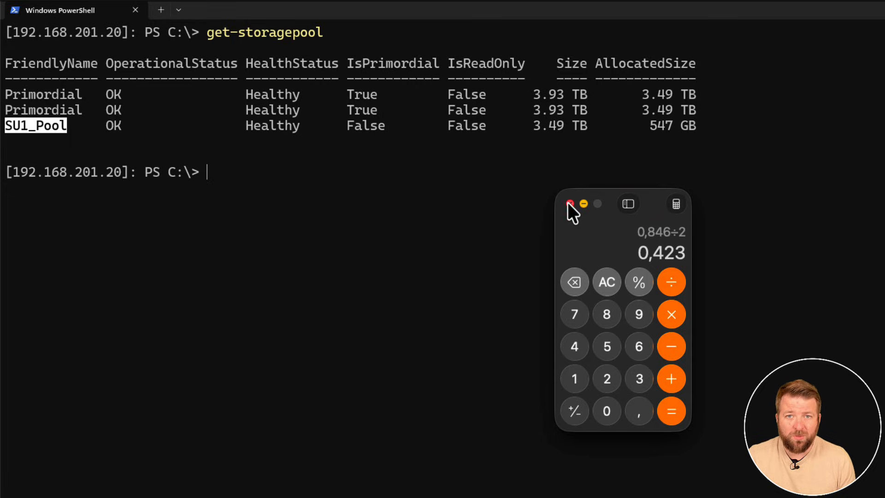
key("super+q")
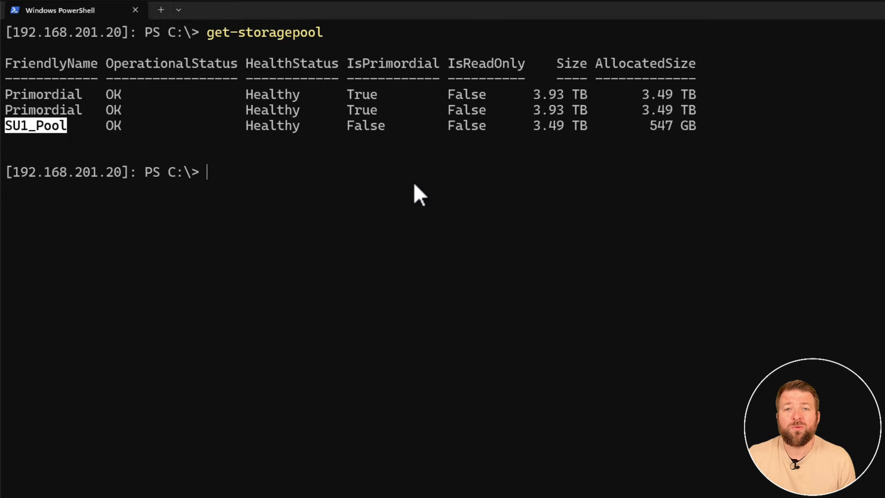
Begin a new-volume command in PowerShell with -StoragePoolFriendlyName SU1_Pool and -FriendlyName vdisk-svc-pit-tls-001.
left_click(317, 160)
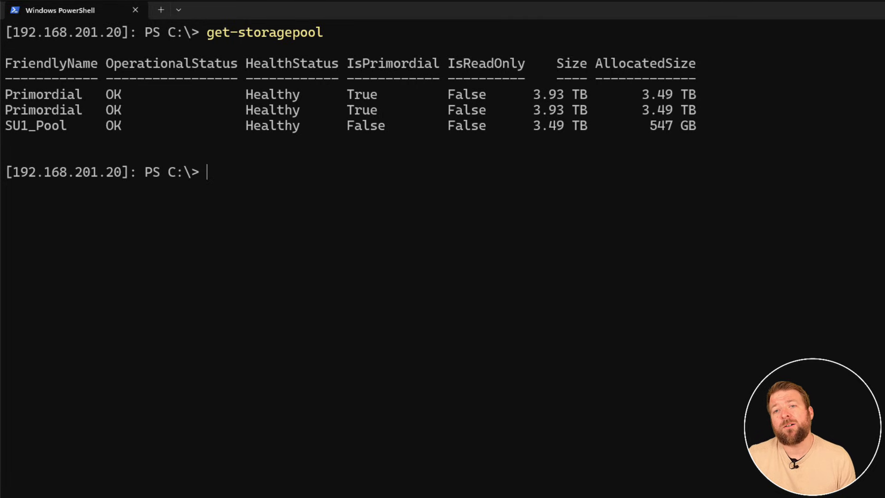
type("new-volum")
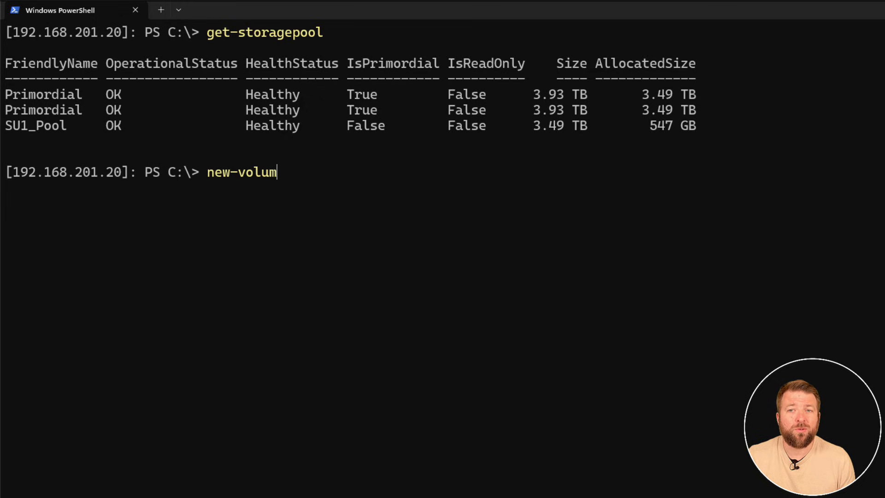
type("e -StoragePool")
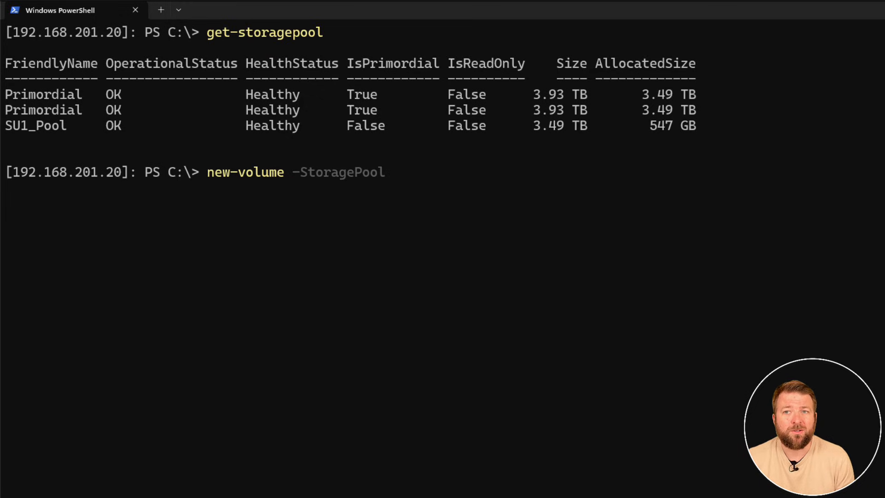
key("Tab")
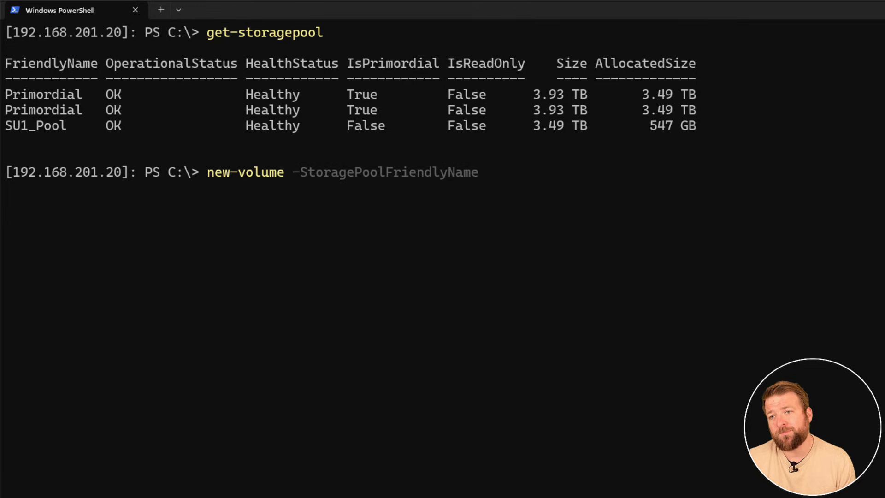
type("SU1")
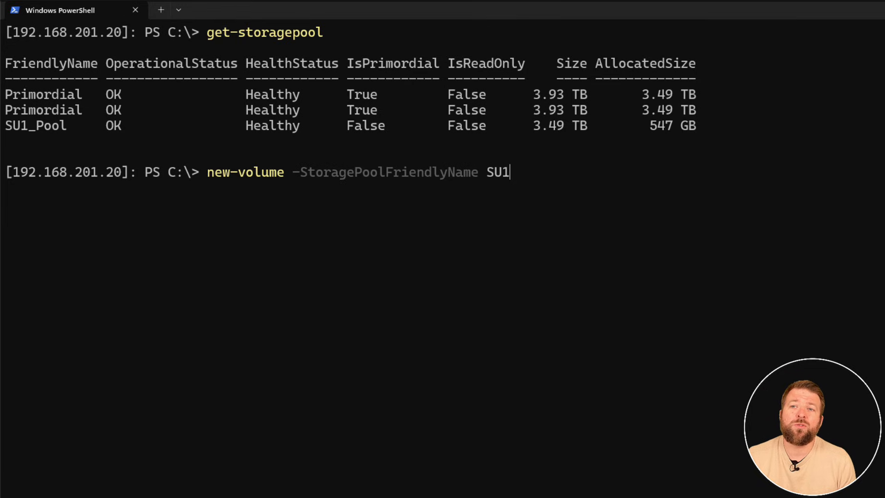
type("_Pool -F")
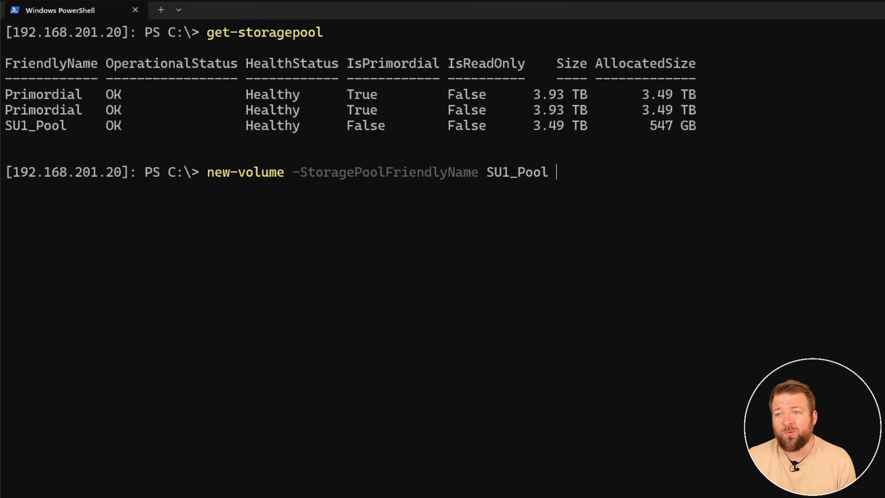
key("Tab")
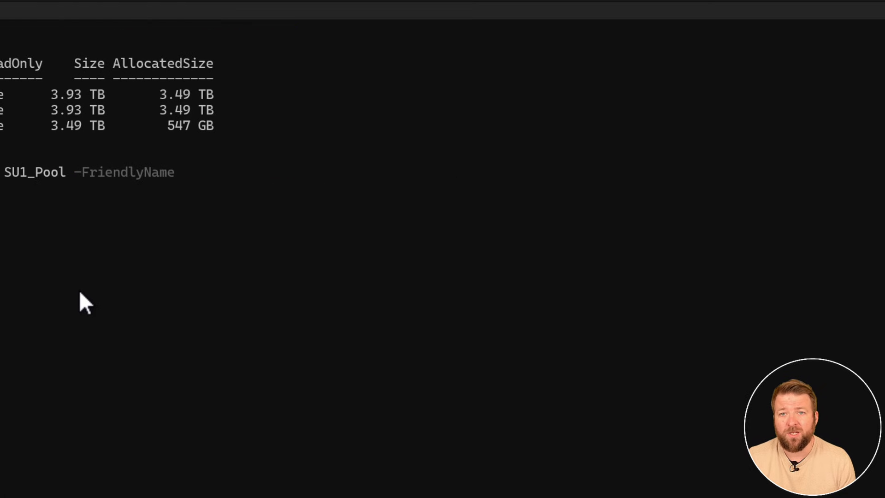
type("vdisk-svc-pit-tls-001")
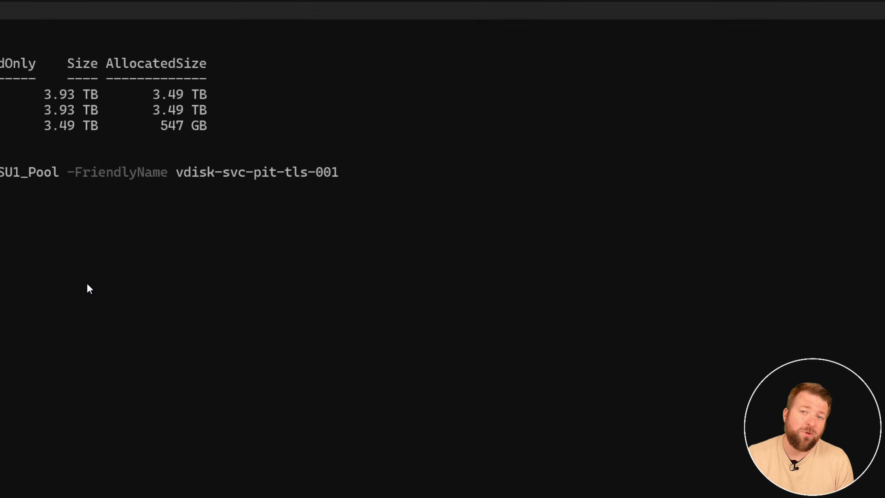
Complete the new-volume command for vdisk-svc-pit-tls-001 with -FileSystem CSVFS_ReFS and -Size 410GB, and run it.
type("-FileSystem")
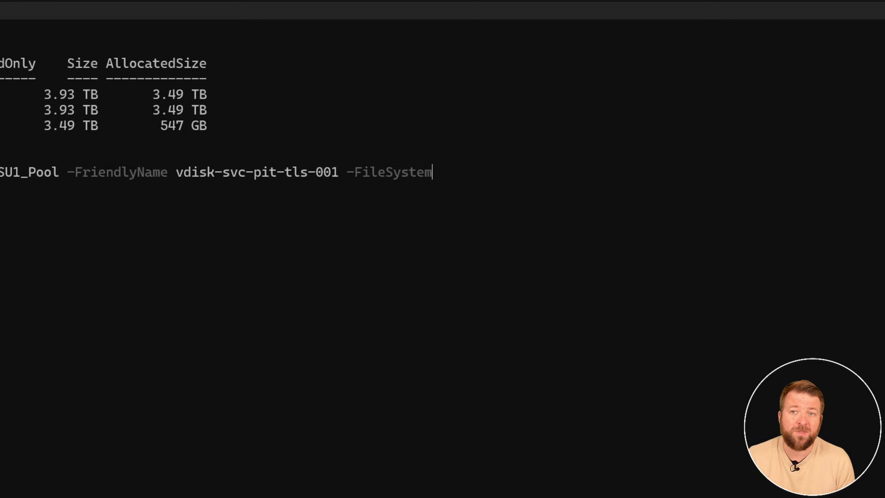
type(" CS")
key("Tab")
key("Tab")
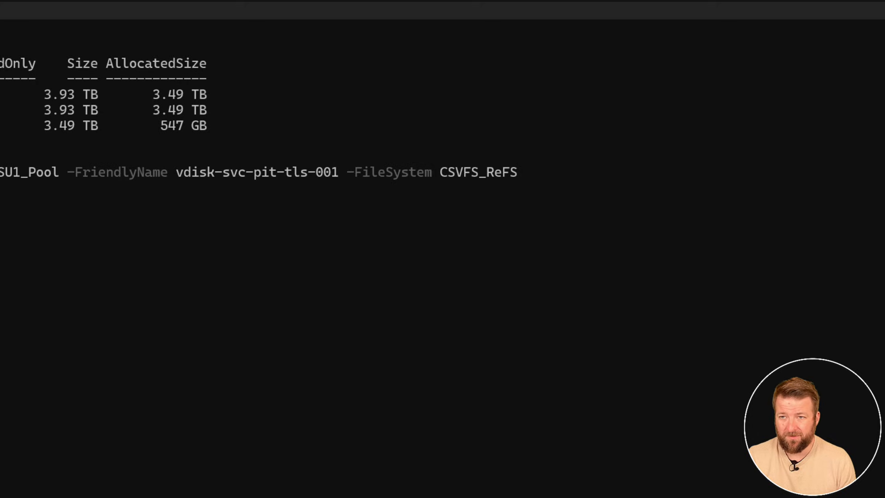
type("-")
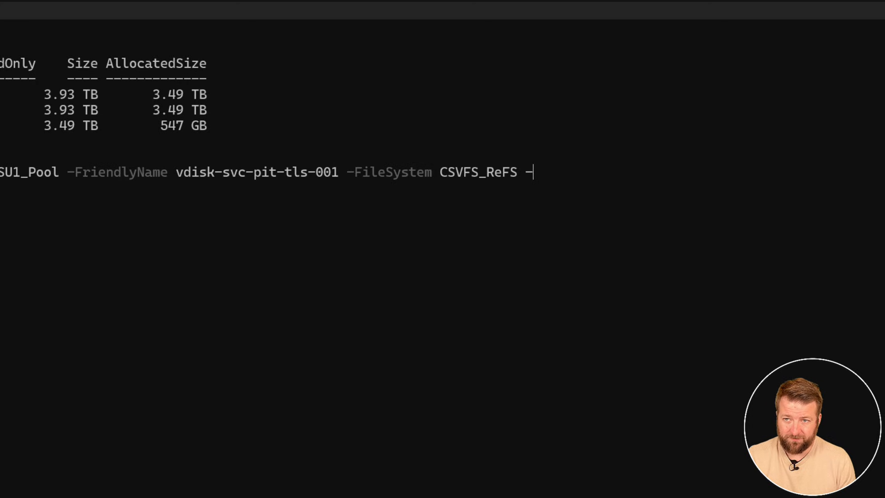
type("Size")
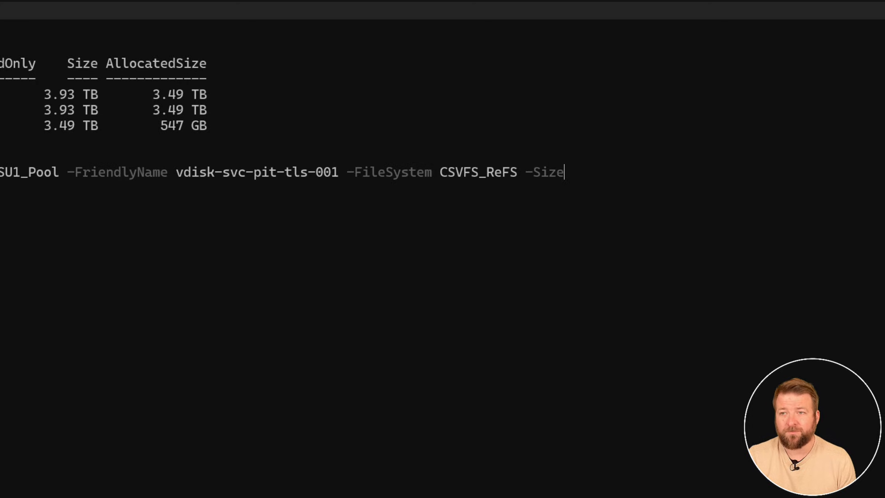
type("410")
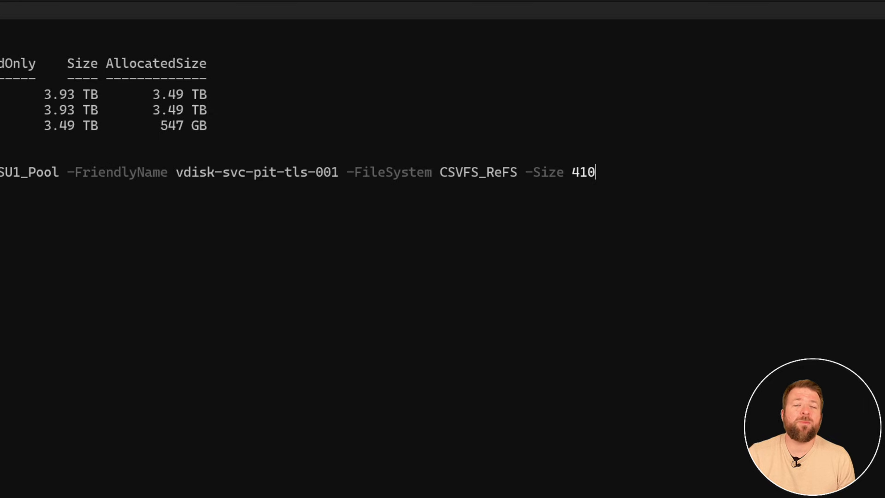
type("GB")
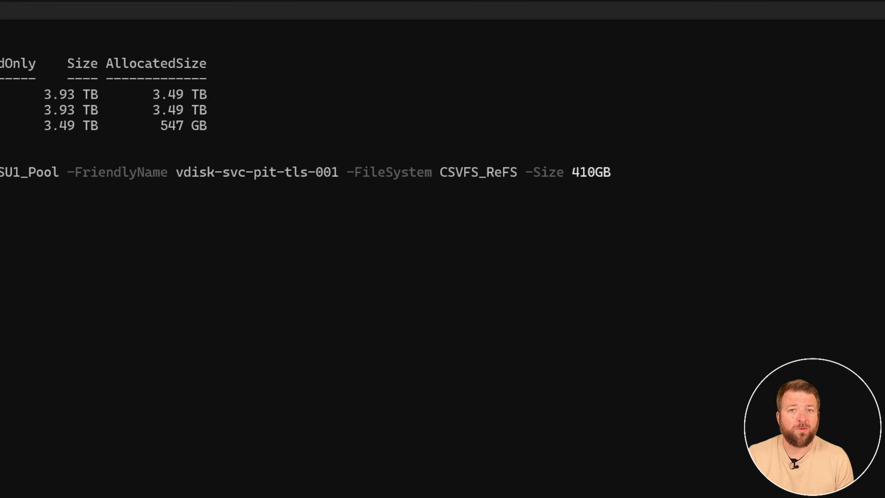
key("Return")
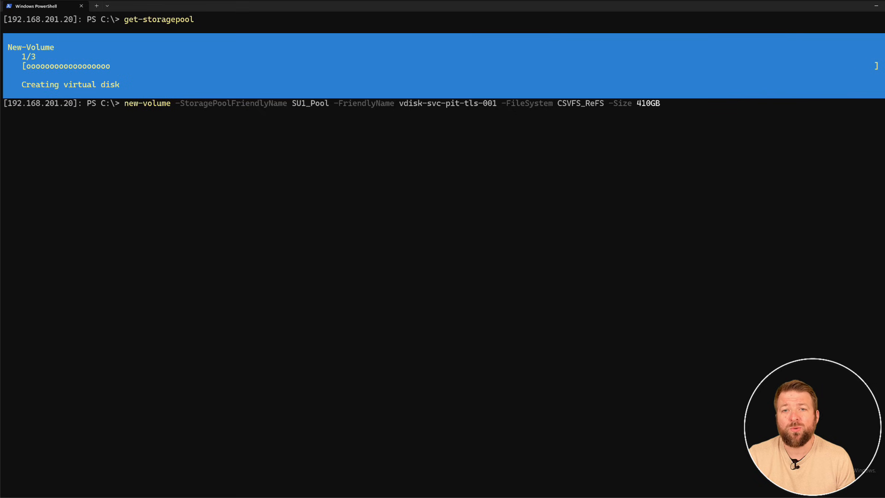
Rerun the new-volume command with the friendly name vdisk-svc-pit-tls-002 to create a second volume.
key("Up")
key("Left")
key("BackSpace")
type("2")
key("Return")
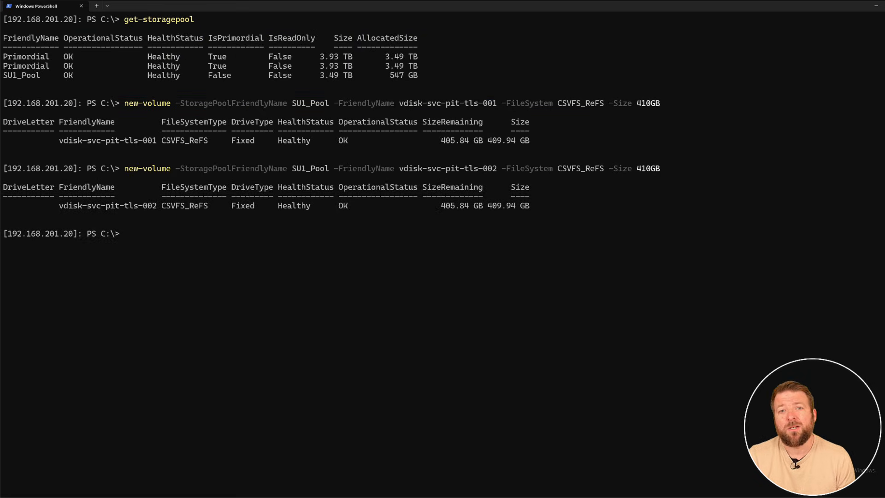
List all volumes with get-volume and list the contents of the C:\ClusterStorage directory.
type("get-vol")
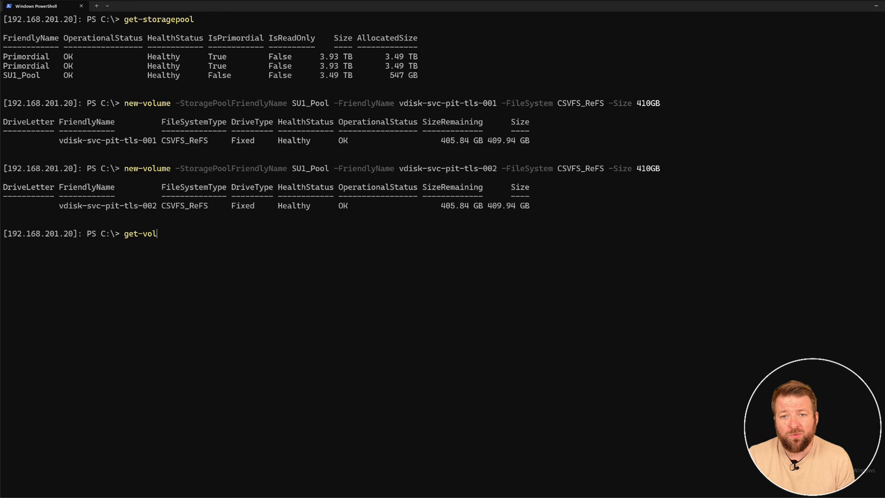
type("ume")
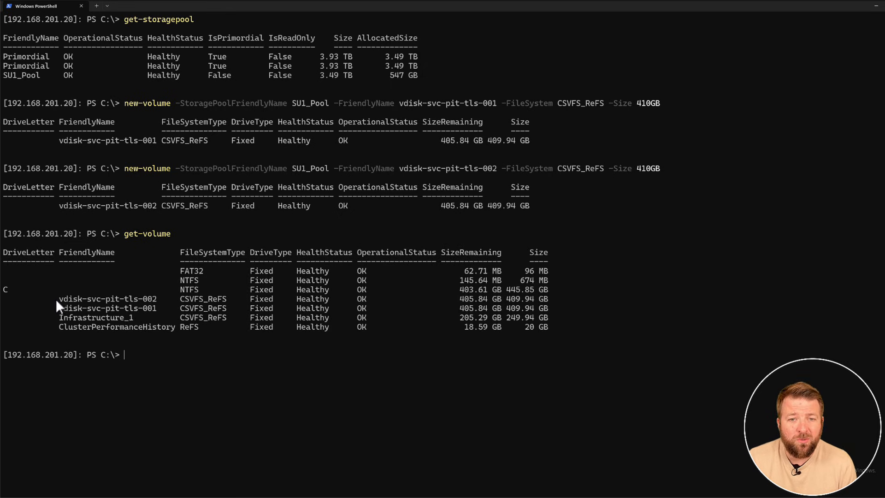
type("cd clu")
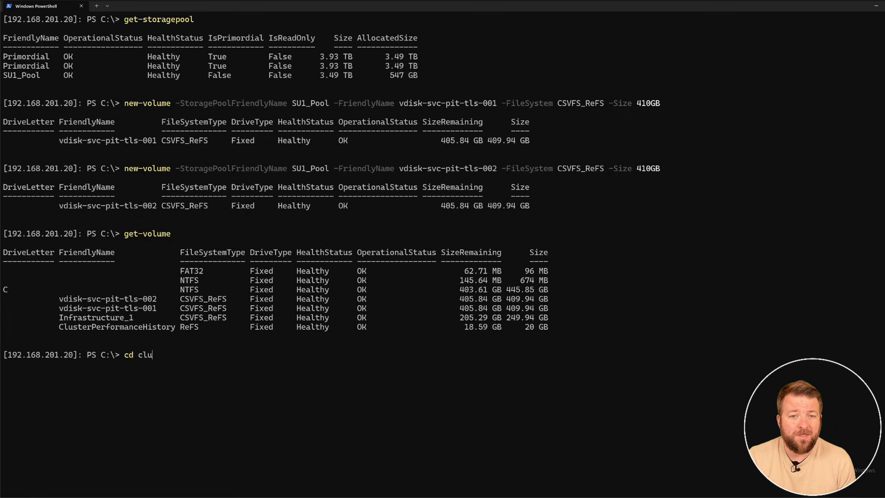
key("Tab")
key("Return")
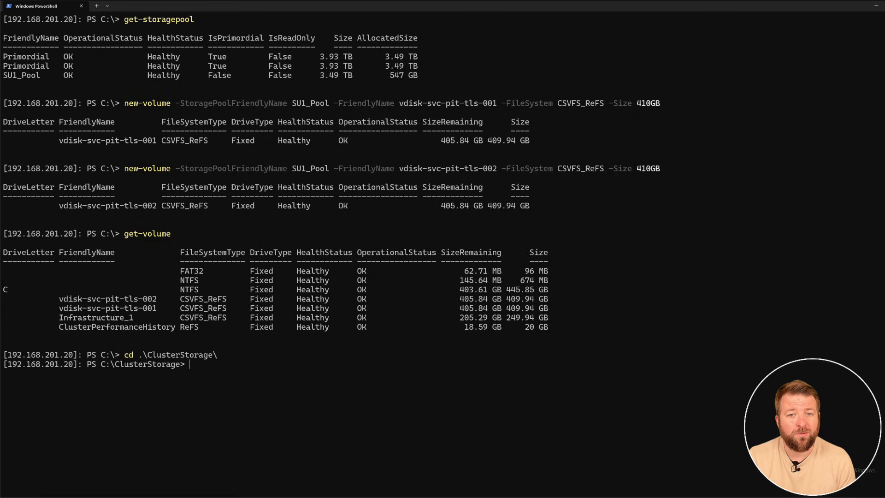
type("dir")
key("Return")
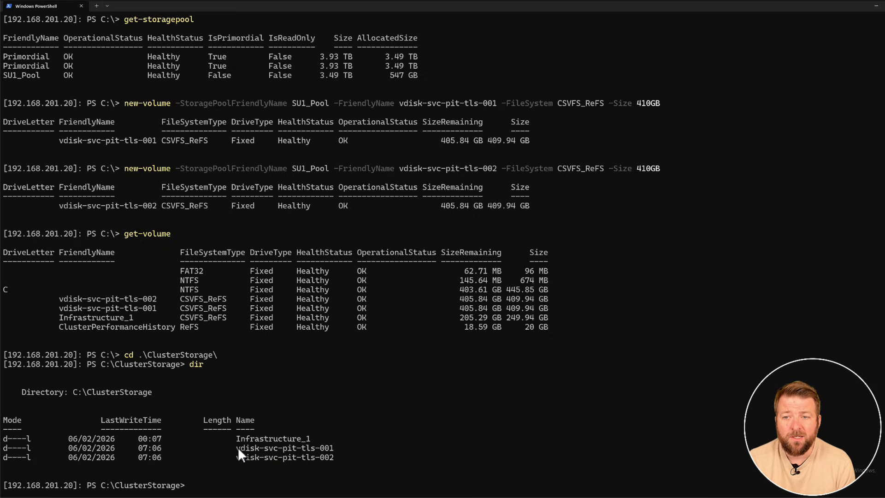
In the Azure portal, create a storage path named vdisk-svc-pit-tls-001 with the file system path c:\clusterstorage\vdisk-svc-pit-tls-001, copying the volume name from PowerShell.
left_click_drag(238, 448, 319, 447)
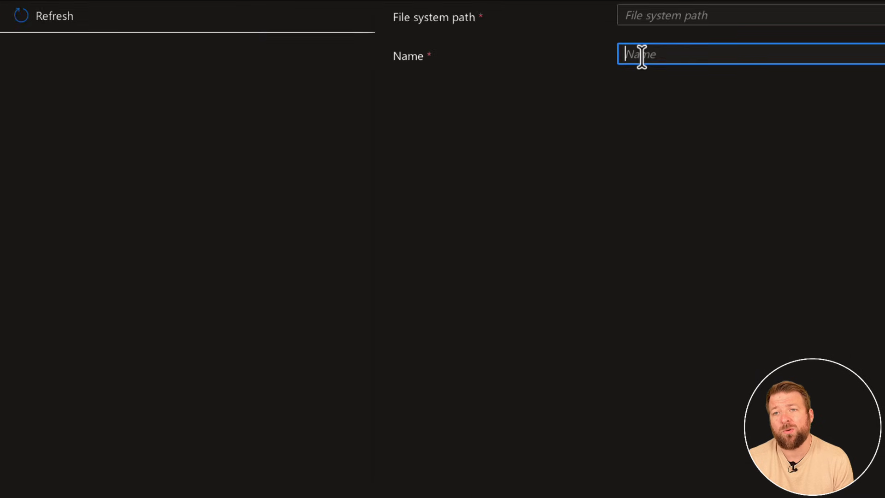
type("vdisk-svc-pit-tls-001")
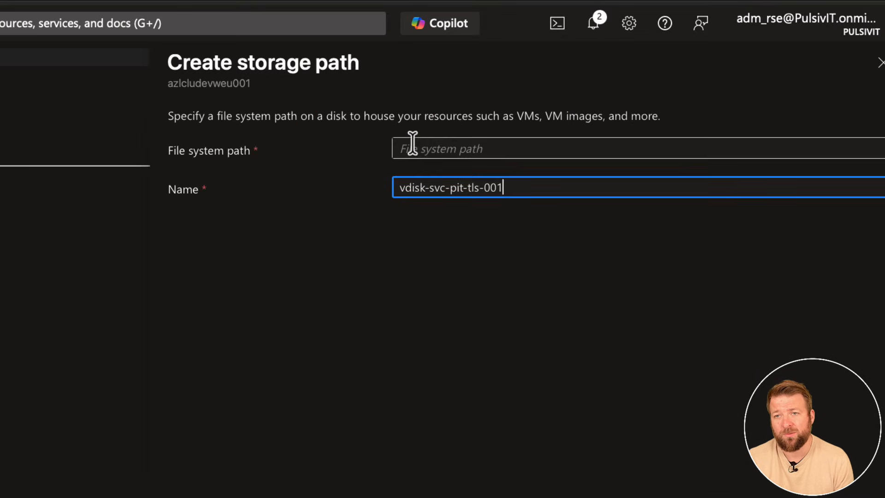
left_click(411, 144)
type("c:")
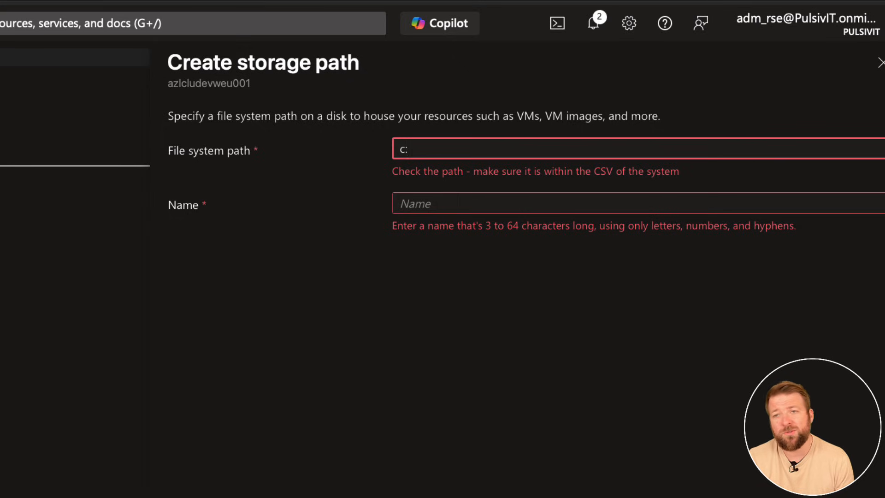
type("\\cluster")
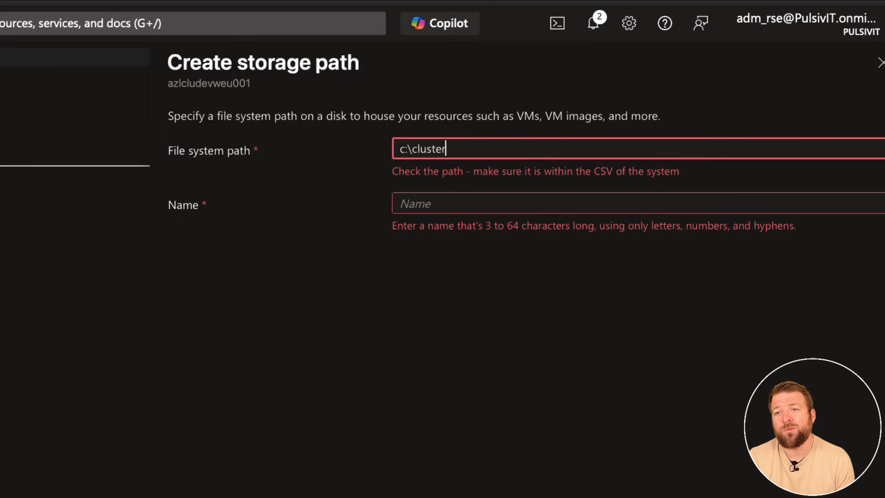
type("storage\\")
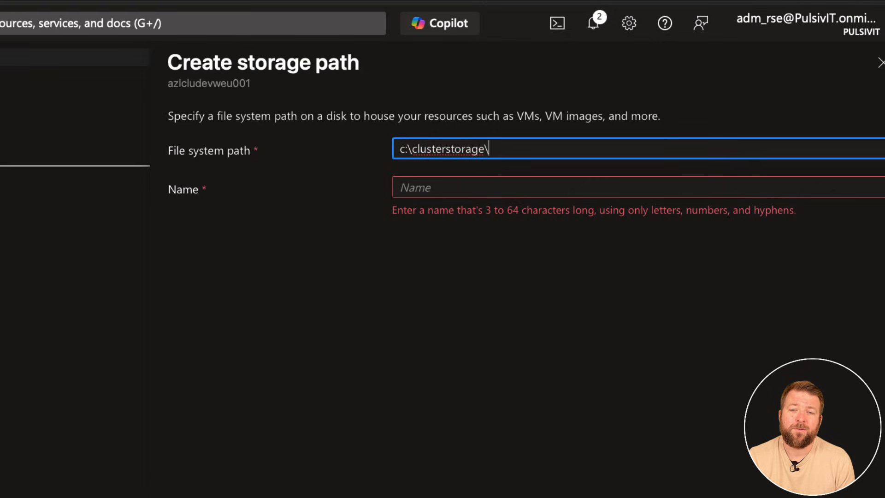
type("vdisk-svc-pit-tls-001")
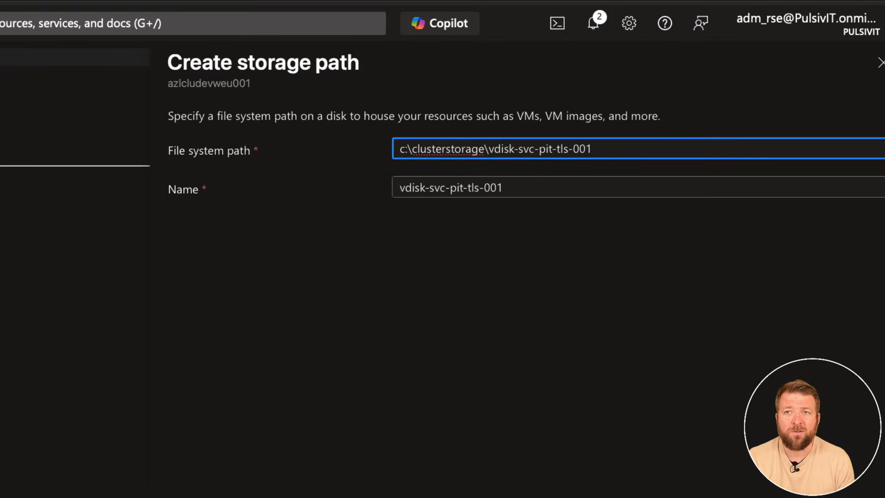
left_click(431, 486)
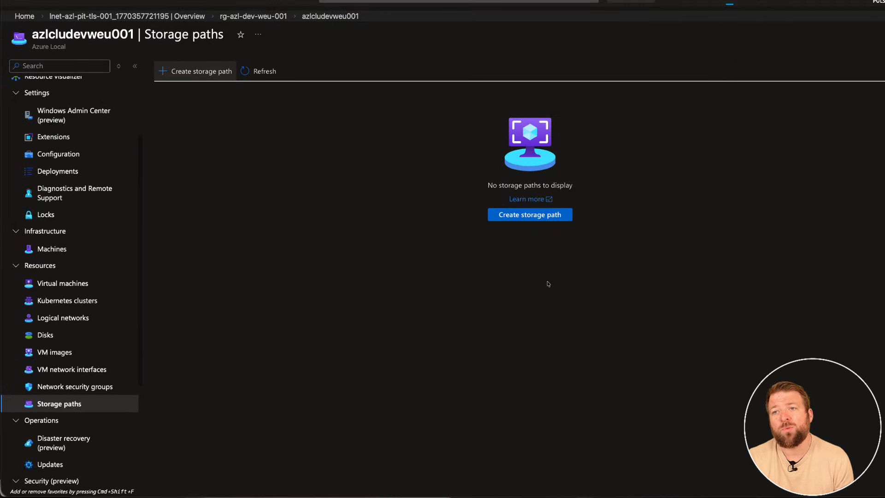
Start another storage path and enter c\clusterstorage\vdisk-svc-pit-tls-002 as its file system path.
left_click(185, 74)
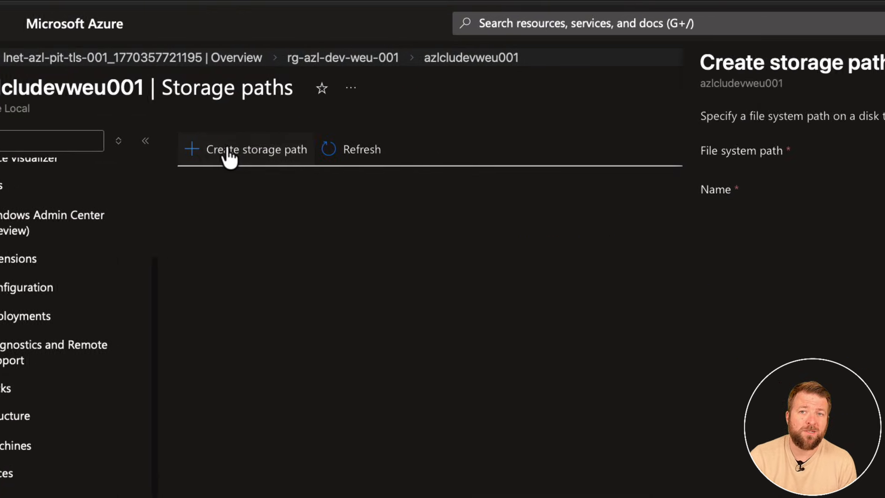
left_click(436, 149)
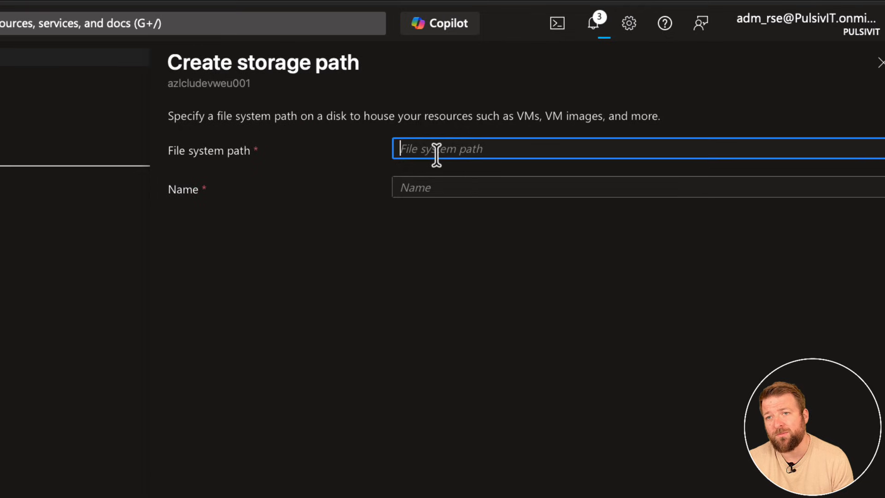
type("c\\c")
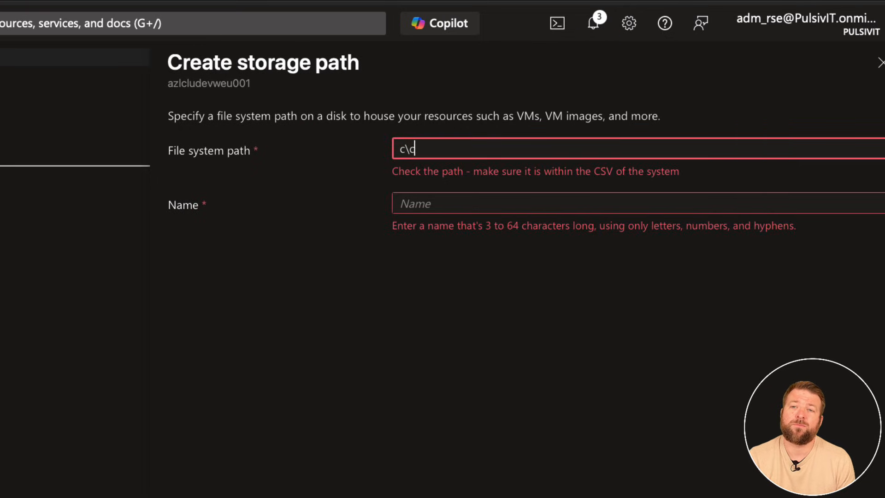
type("lusterstorage")
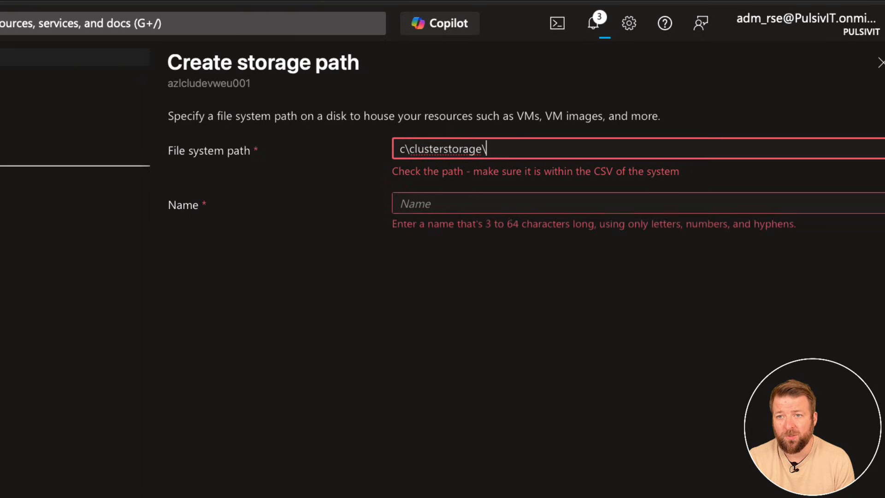
type("\\vdisk-svc-pit-tls-001")
key("BackSpace")
type("2")
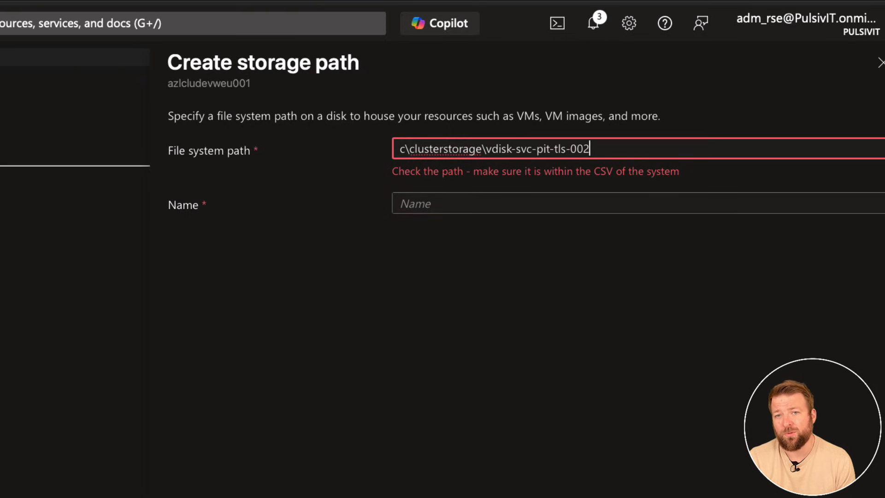
Name the second storage path vdisk-svc-pit-tls-002.
left_click(422, 203)
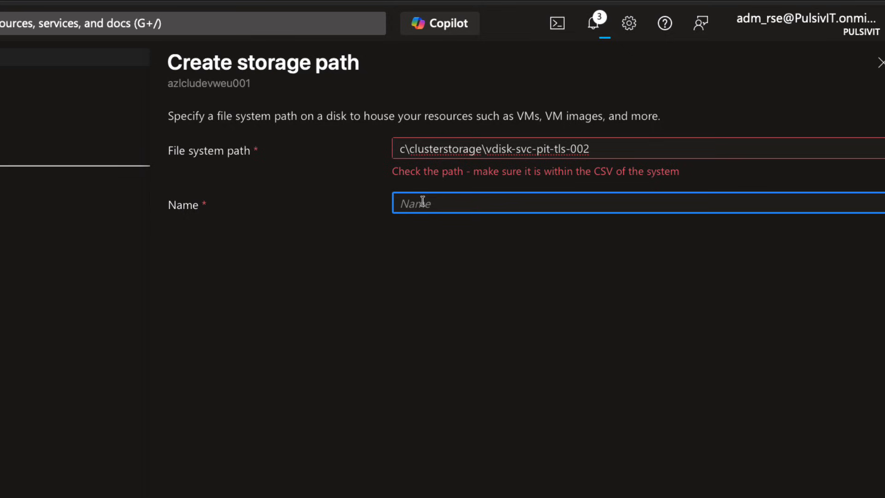
type("vdisk-svc-pit-tls-001")
left_click(469, 267)
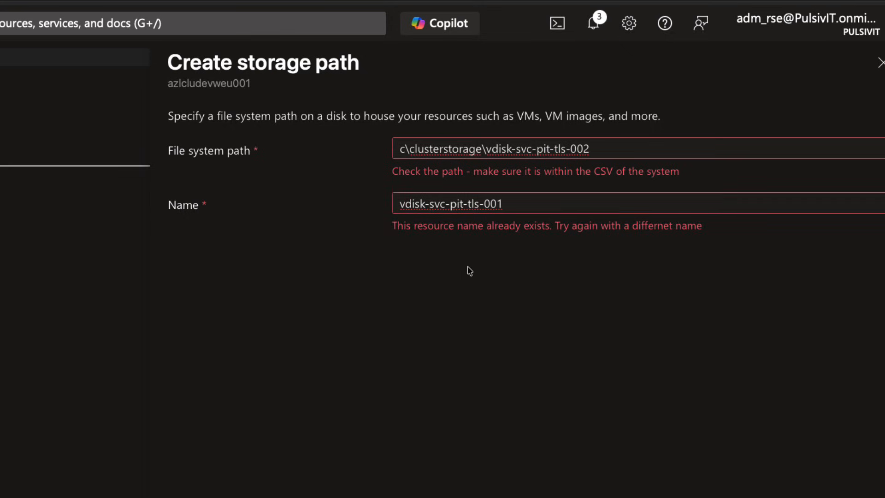
left_click(511, 203)
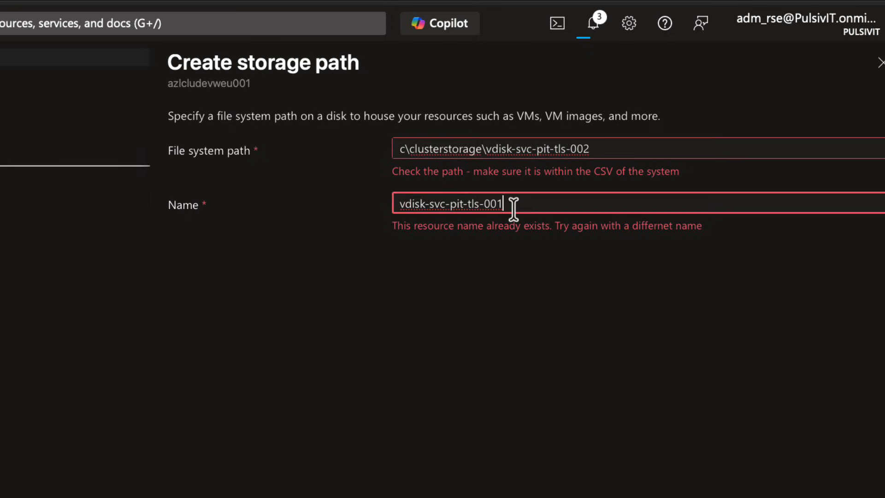
key("BackSpace")
type("2")
left_click(567, 255)
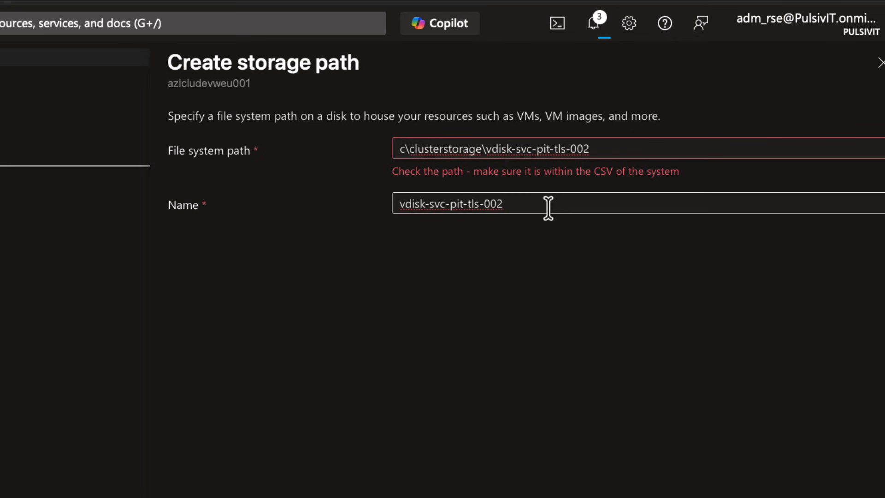
Correct the file system path to c:\clusterstorage\vdisk-svc-pit-tls-002 and create the second storage path.
left_click(404, 149)
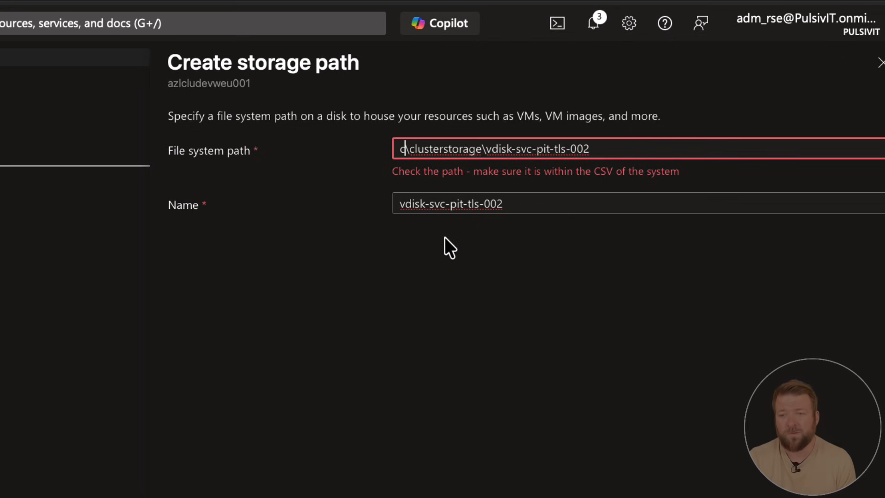
type(":")
left_click(367, 402)
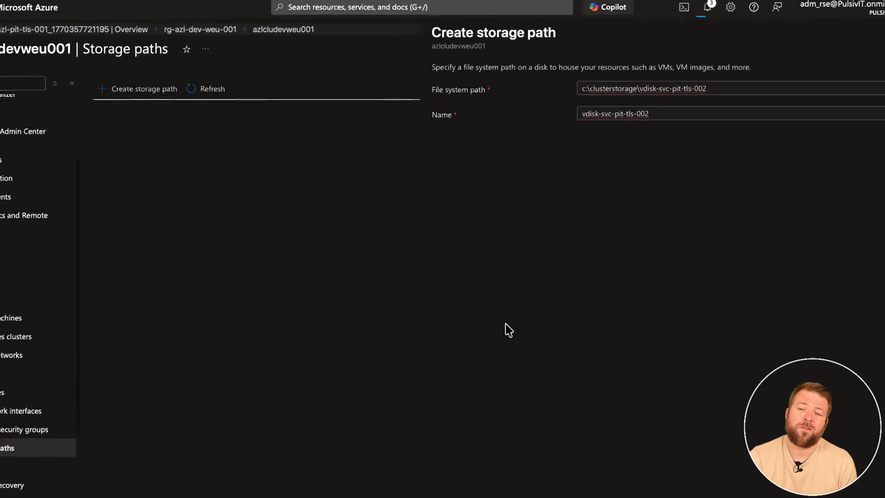
left_click(484, 490)
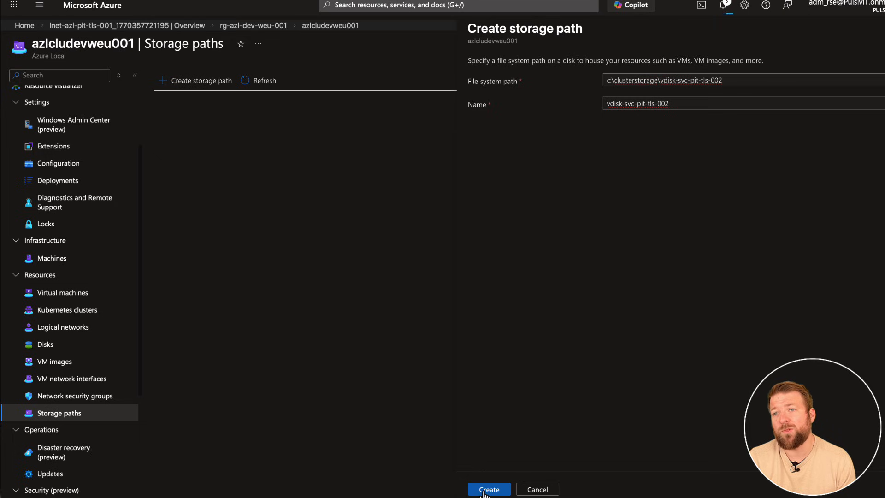
left_click(484, 490)
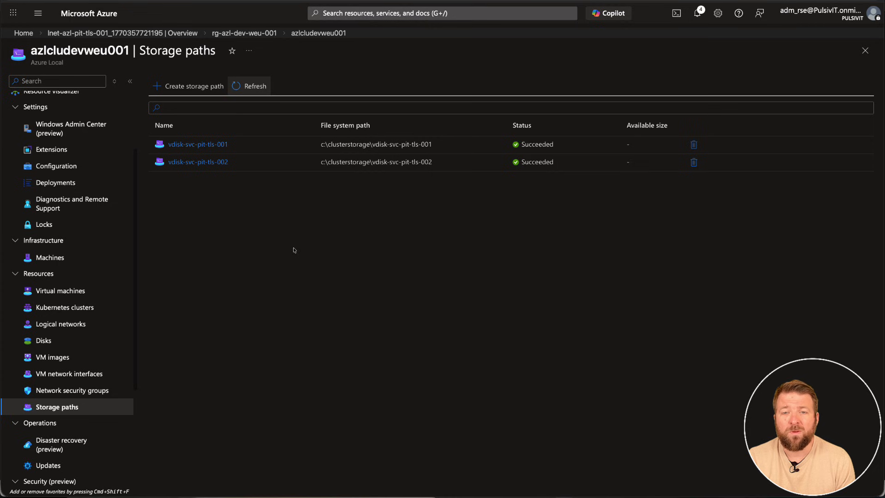
Start adding a VM image from Azure Marketplace to the azlcludevweu001 cluster.
left_click(53, 357)
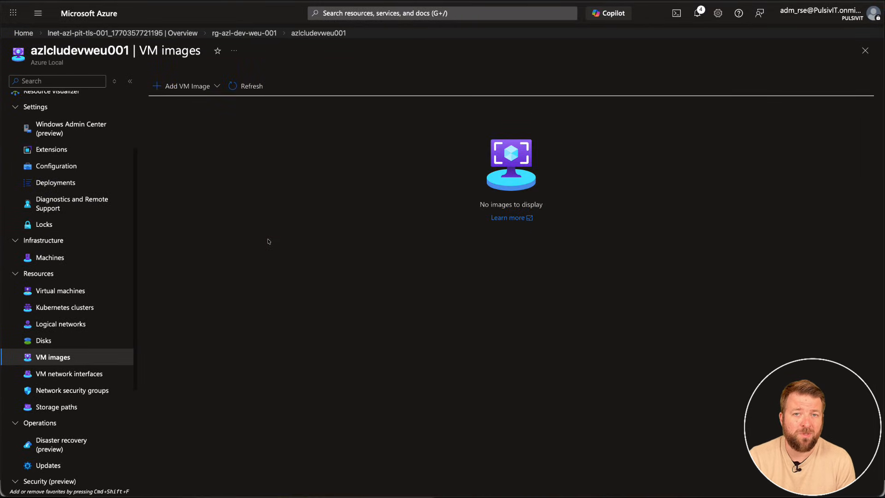
left_click(199, 88)
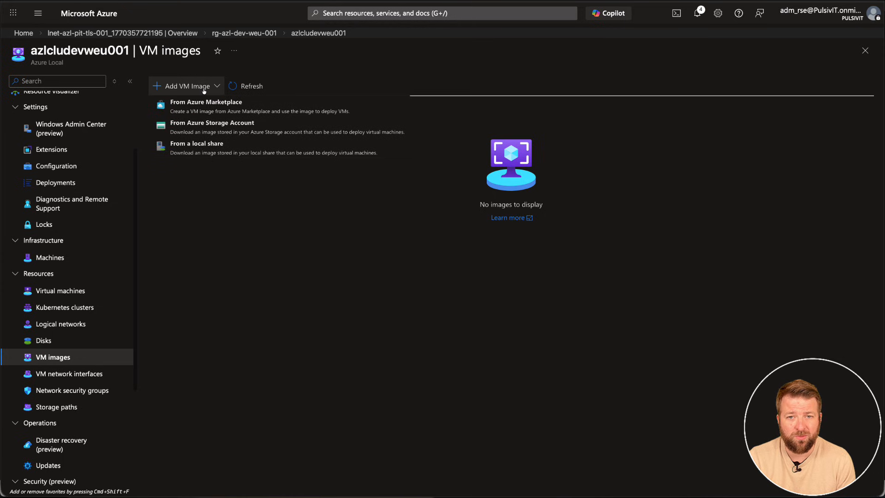
left_click(205, 113)
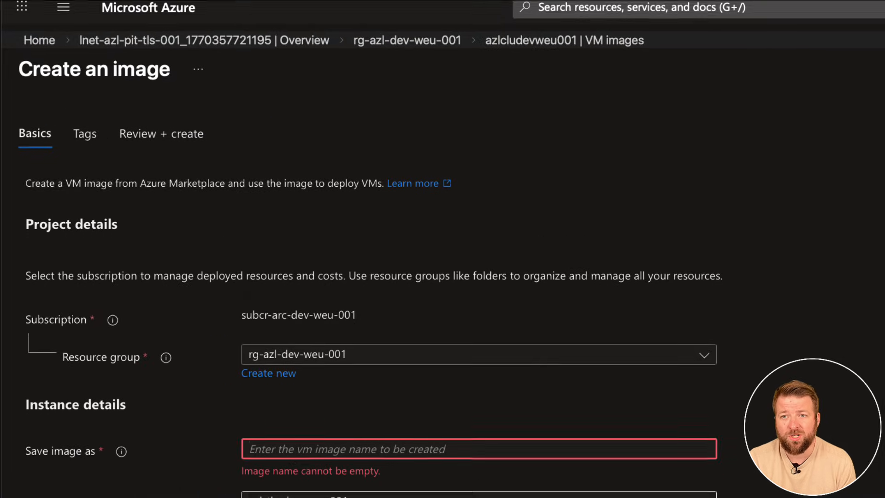
Select the Windows Server 2022 Datacenter: Azure Edition Hotpatch - Gen2 image and switch the storage path to manual selection.
left_click(305, 223)
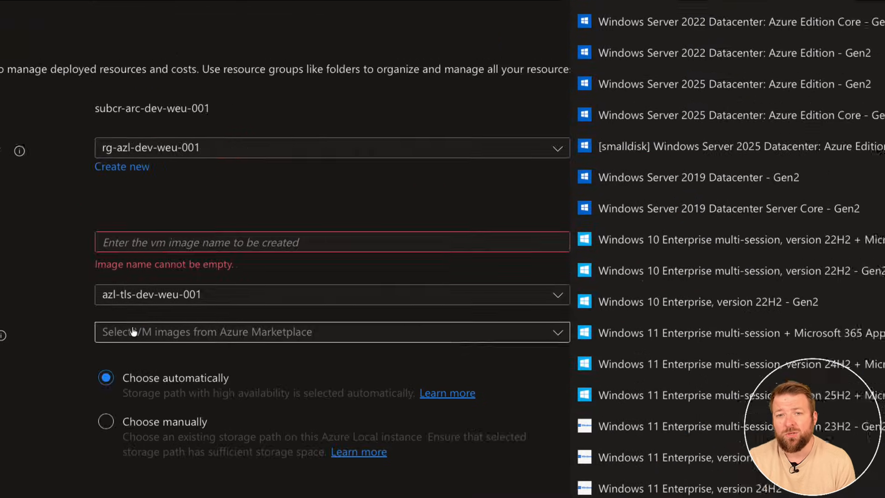
left_click(513, 146)
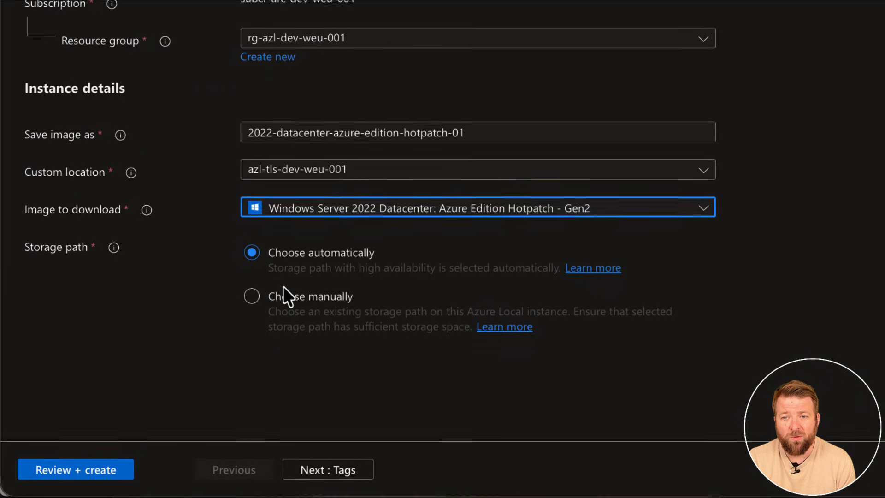
left_click(284, 291)
left_click(289, 359)
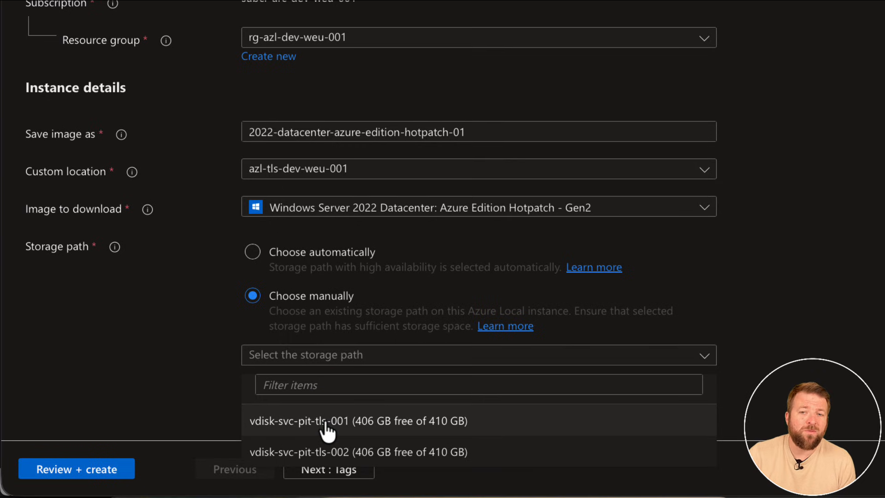
left_click(180, 378)
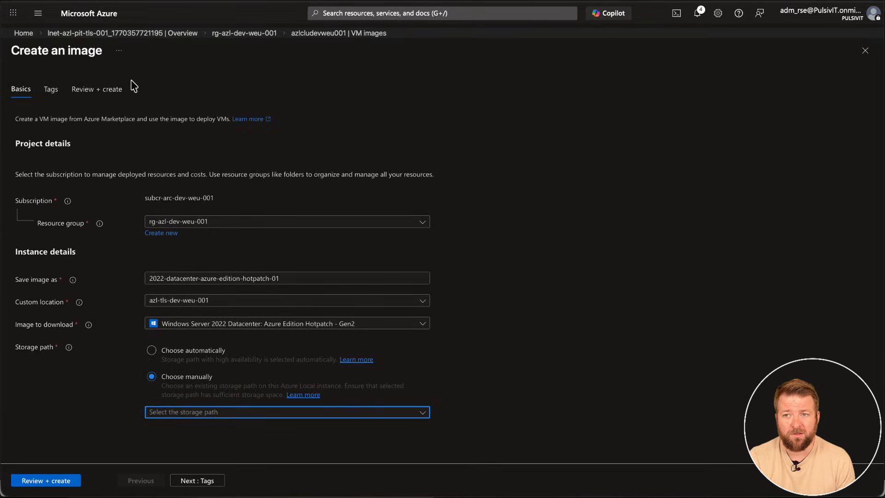
Discard the unsaved image form and open the azlcludevweu001 cluster overview from resource group rg-azl-dev-weu-001.
left_click(243, 34)
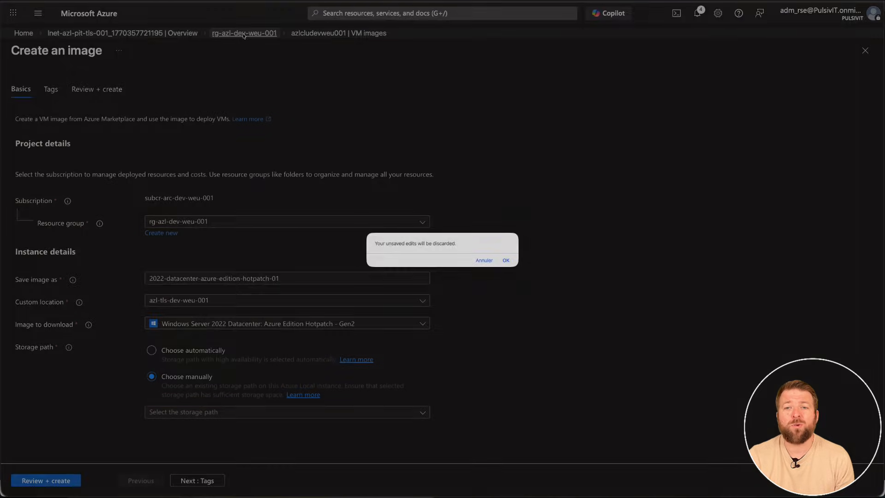
left_click(634, 327)
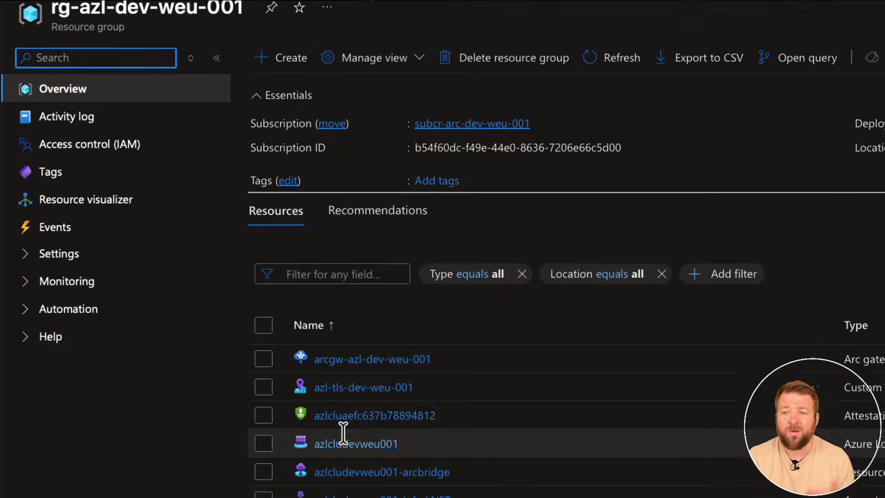
left_click(346, 442)
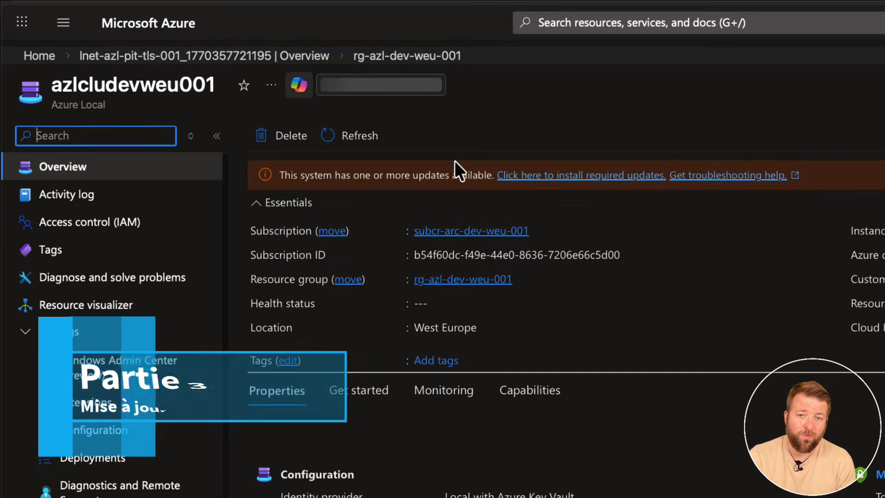
left_click_drag(285, 175, 469, 175)
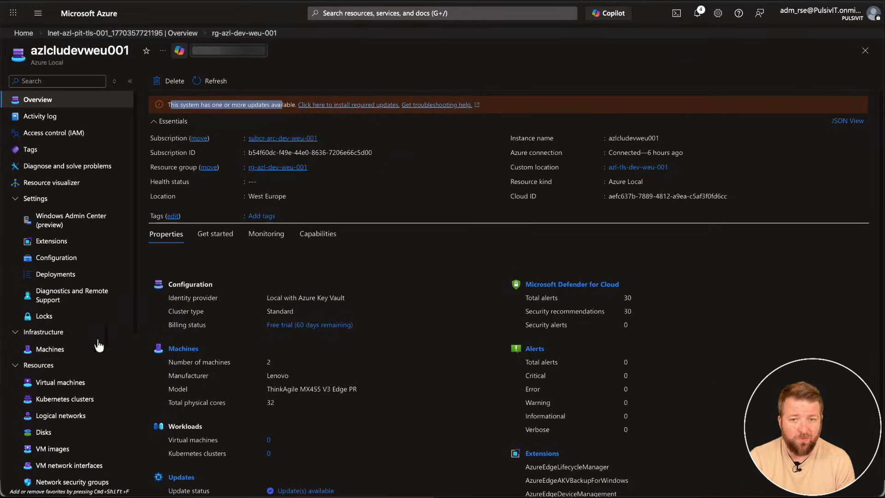
Start a one-time update for azlcludevweu001 and proceed past the readiness check.
scroll(50, 414, "down", 4)
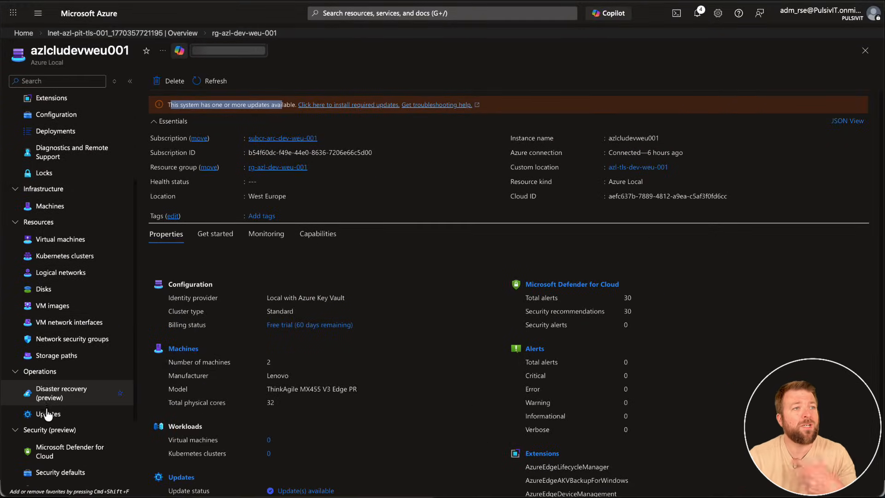
left_click(48, 414)
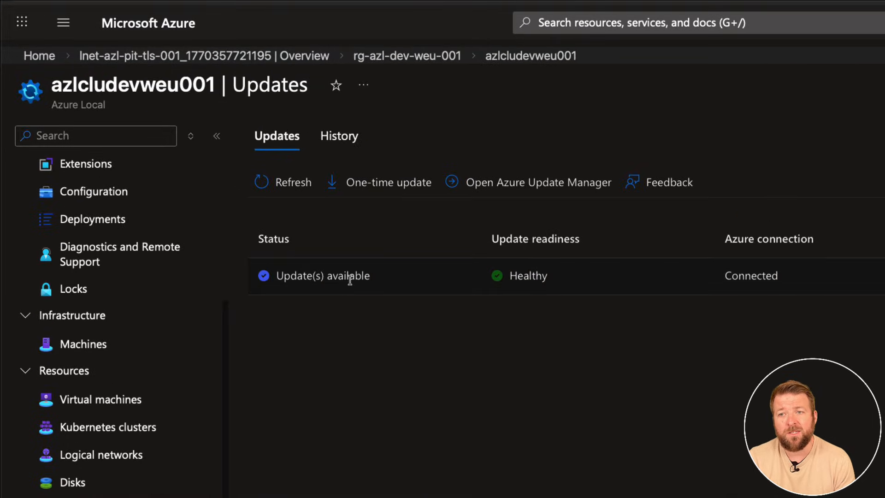
left_click(394, 190)
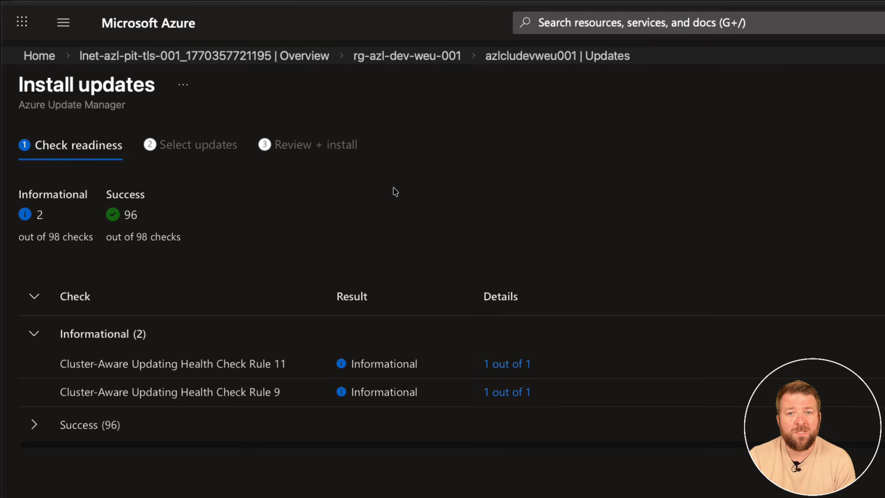
left_click(87, 480)
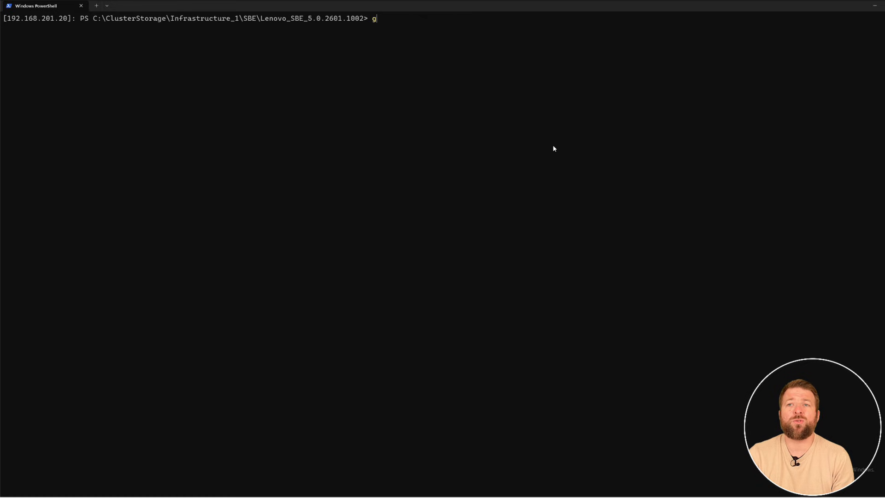
Switch to the cluster node's PowerShell session, run get-solutionupdate, and examine the update's state and SBE version.
type("get-solutionu")
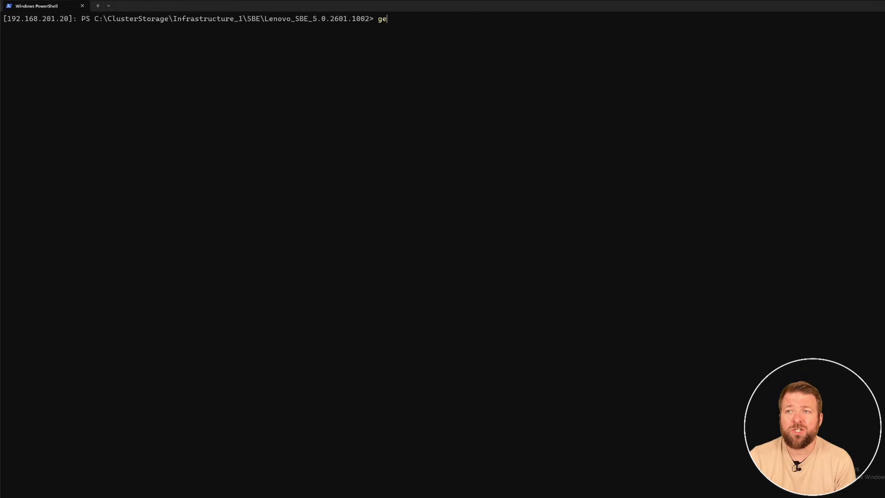
type("pdate")
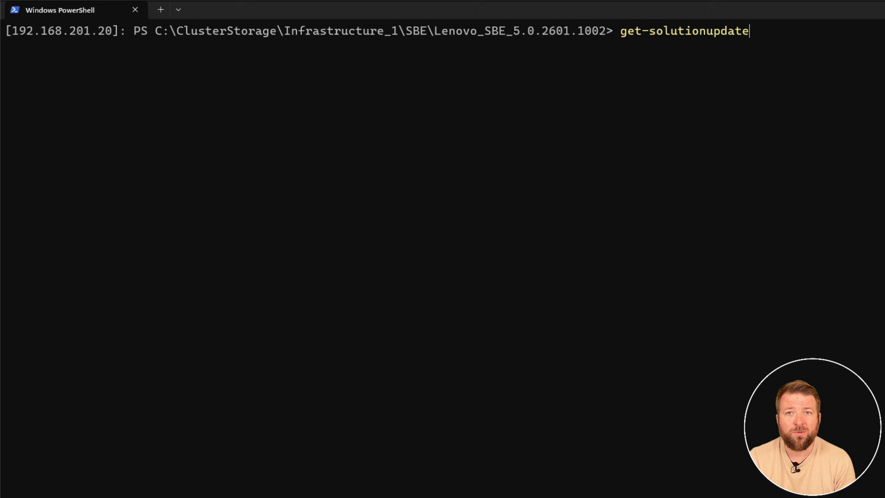
key("Return")
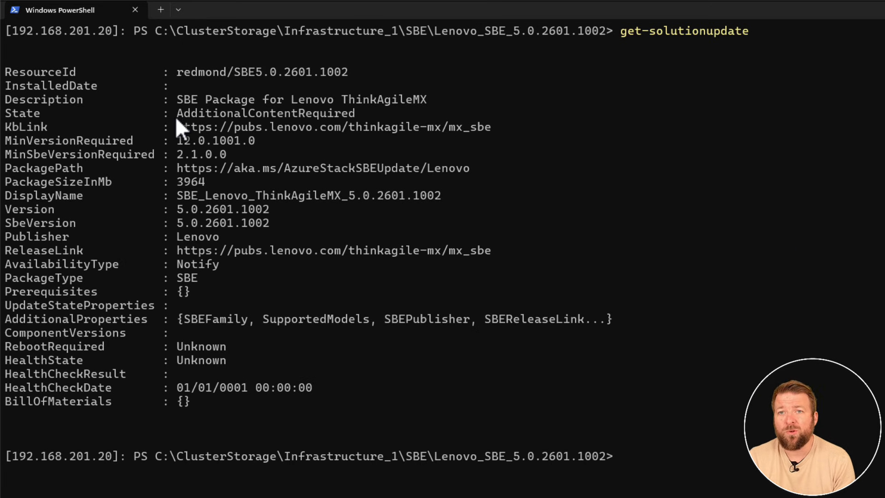
left_click_drag(171, 115, 336, 118)
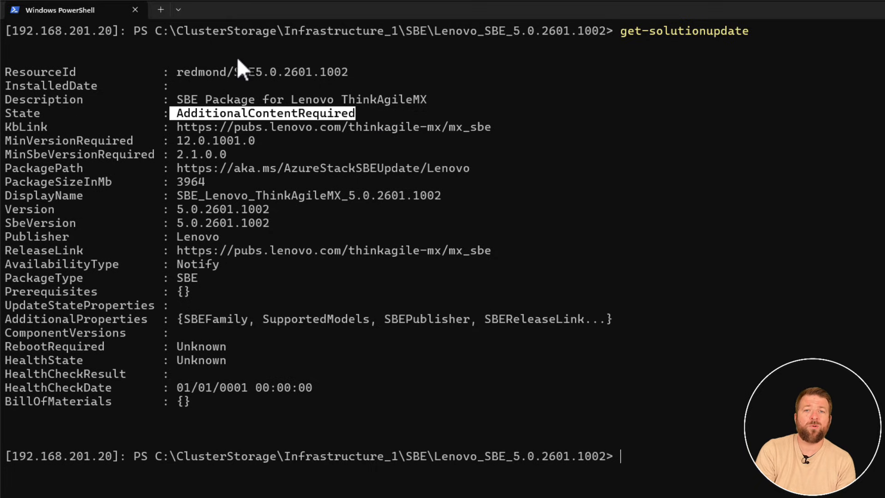
left_click(292, 192)
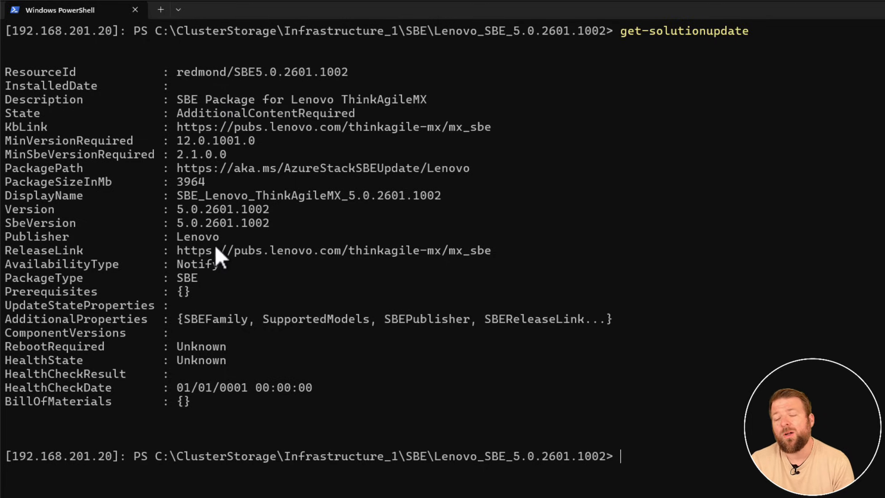
left_click_drag(179, 225, 267, 225)
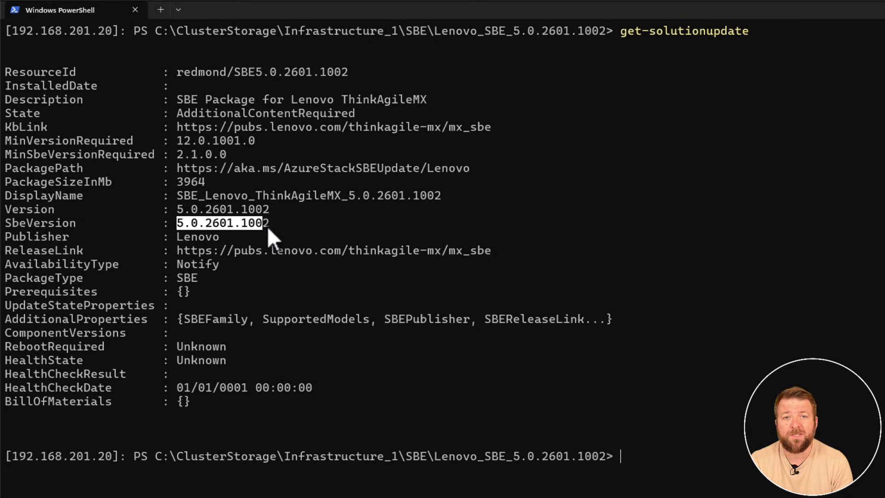
left_click(288, 230)
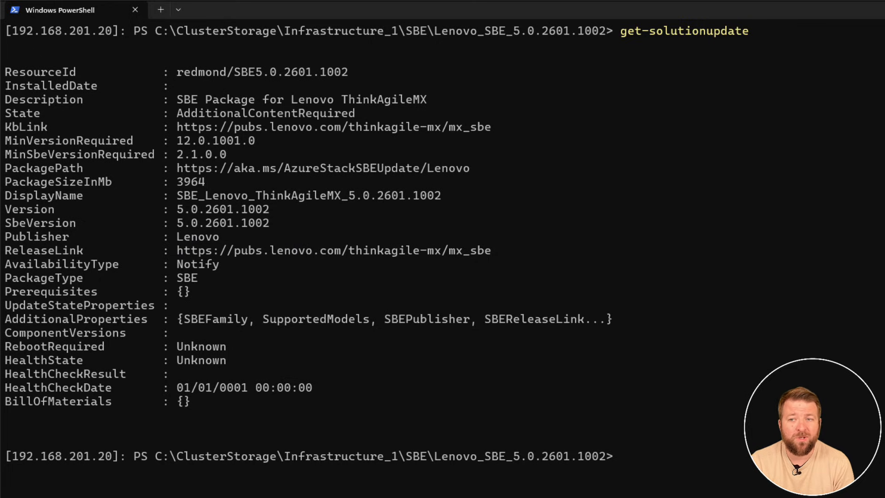
Run Get-SolutionUpdateEnvironment and examine the currently installed SBE version.
type("get-so")
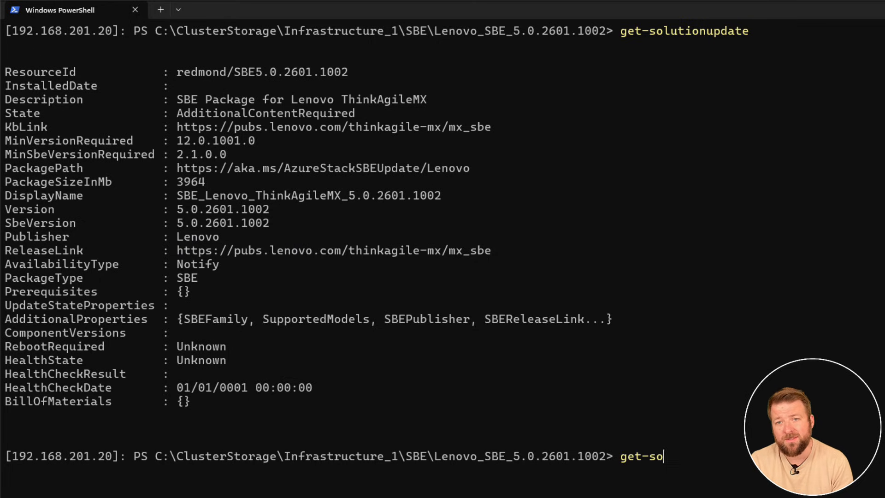
type("lutionupd")
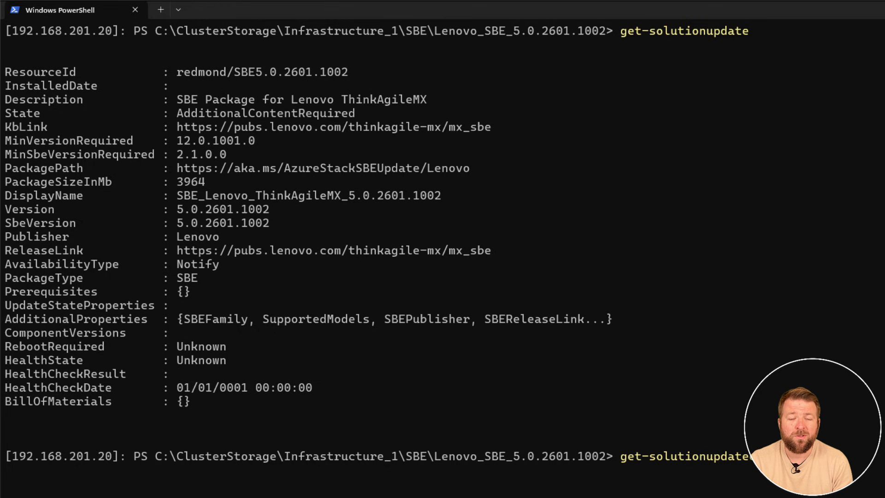
type("ate")
key("Tab")
key("Tab")
key("Return")
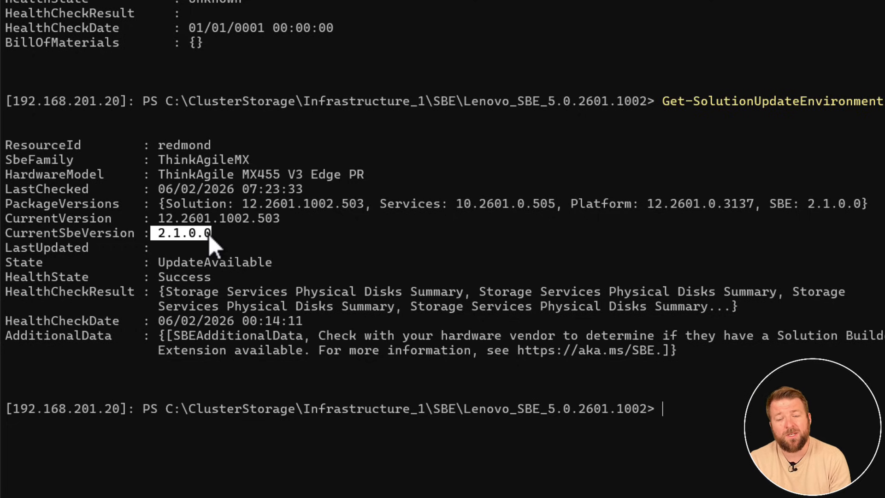
key("ctrl+c")
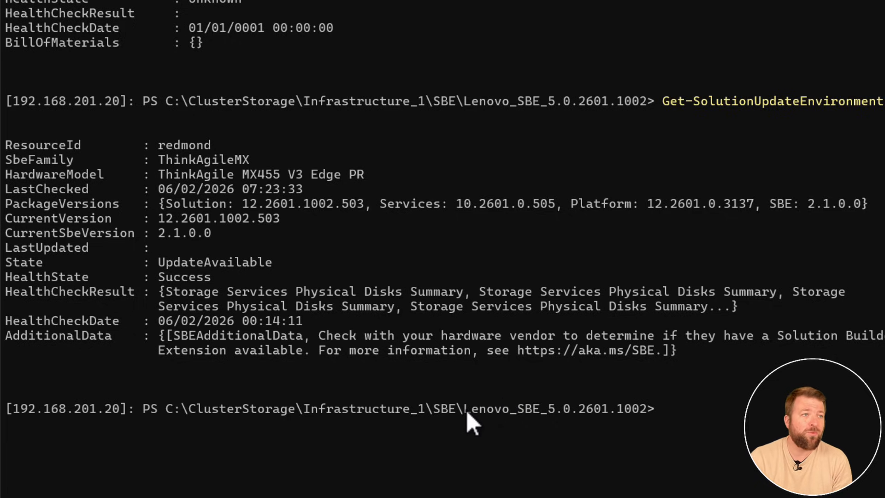
List the package files in the Lenovo_SBE_5.0.2601.1002 folder.
left_click_drag(465, 410, 630, 414)
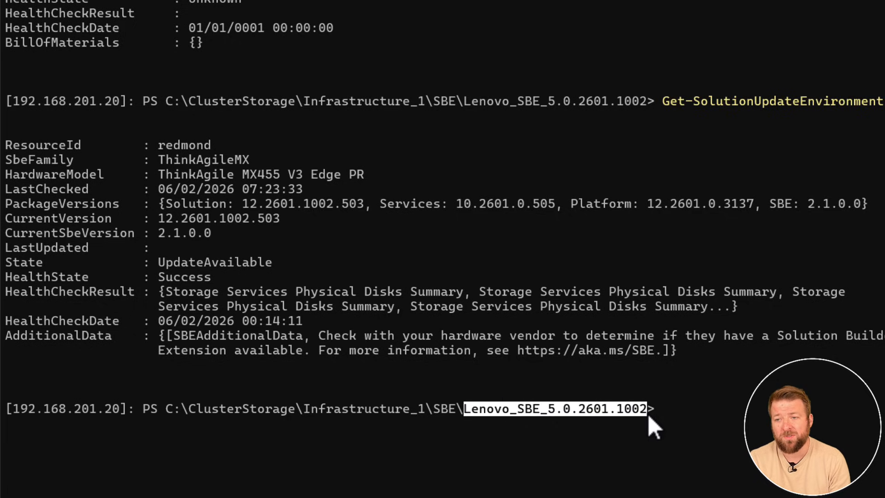
key("ctrl+c")
type("ls")
key("Return")
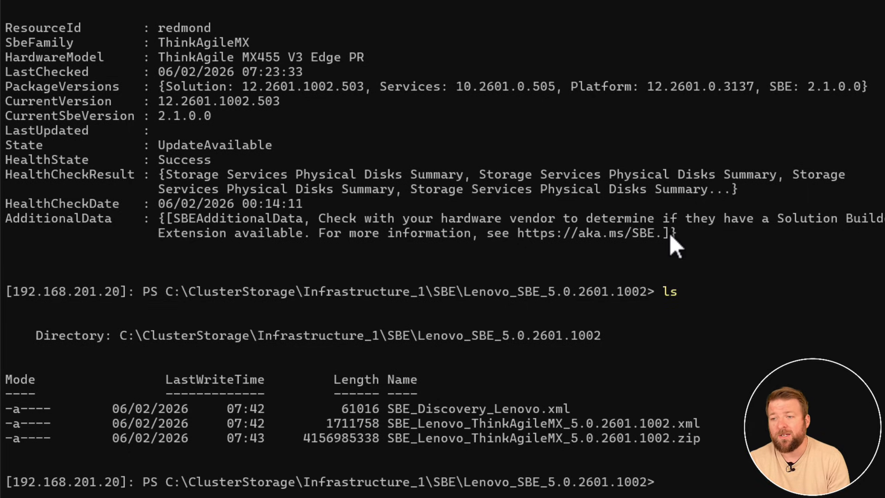
Import the SBE package by running add-solutionupdate with -SourceFolder C:\ClusterStorage\Infrastructure_1\SBE\Lenovo_SBE_5.0.2601.1002.
type("add-")
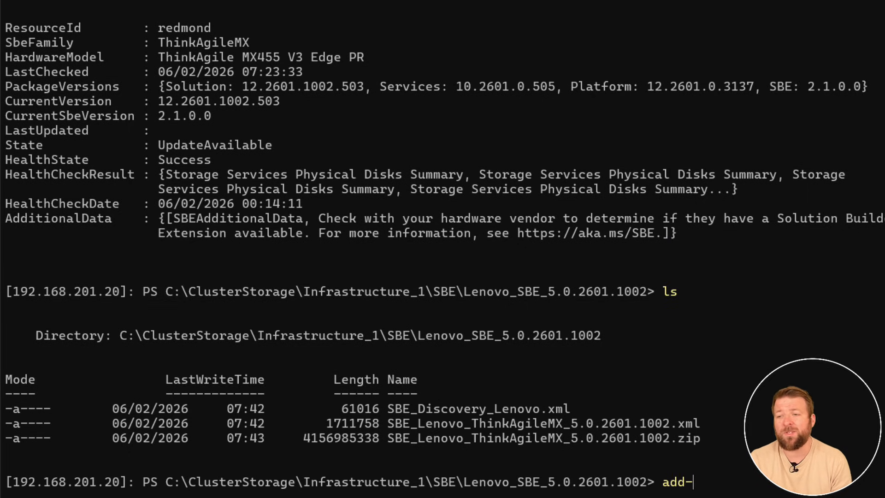
type("solutionup")
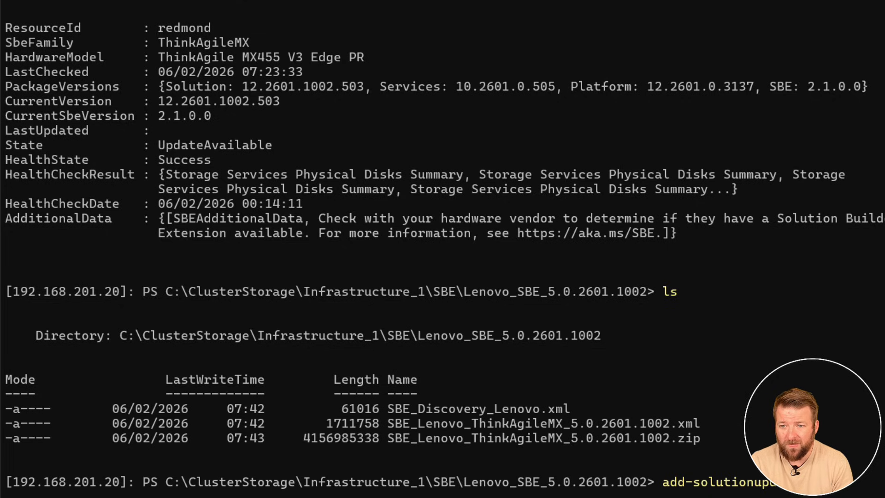
type("date -")
key("Tab")
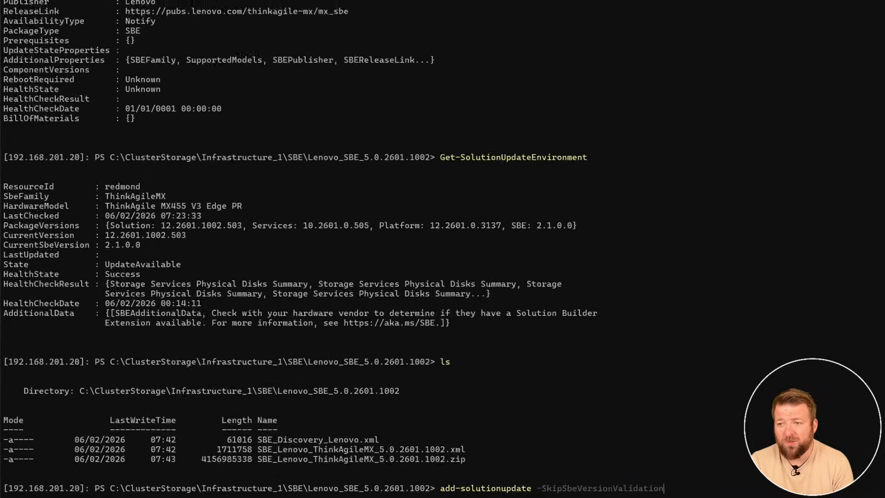
key("Tab")
key("ctrl+v")
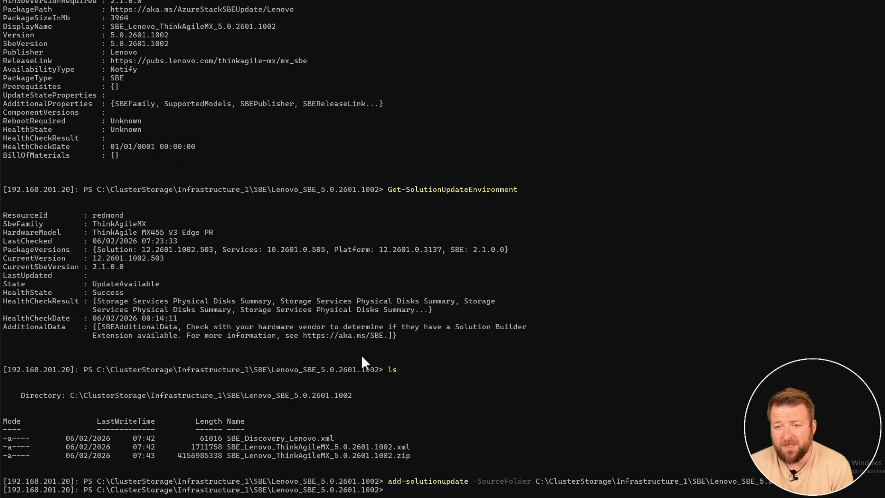
Run get-solutionupdate again to recheck the state of the imported SBE update.
type("get-so")
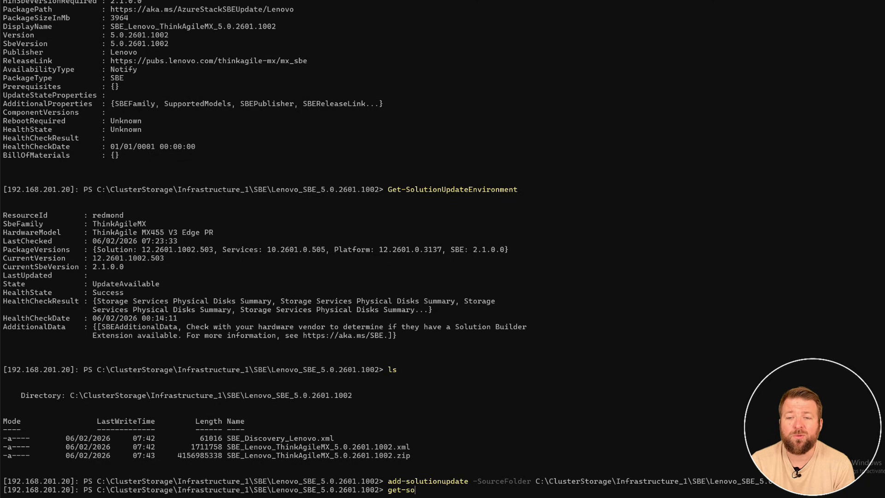
type("lutionupda")
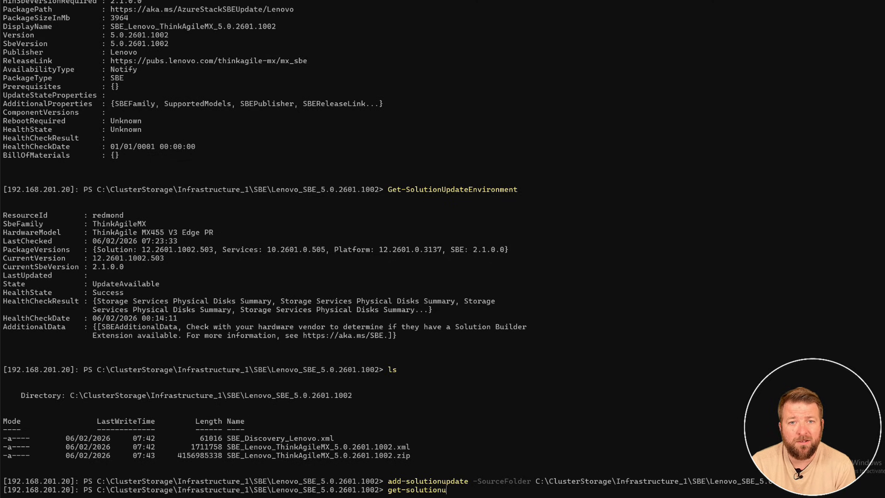
type("te")
key("Return")
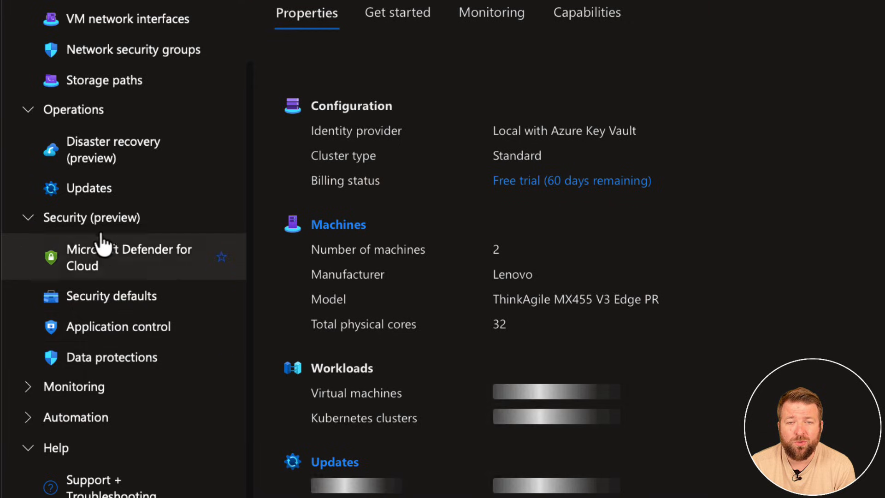
Return to the Azure portal, start another one-time update for azlcludevweu001, and continue to the list of available updates.
left_click(89, 193)
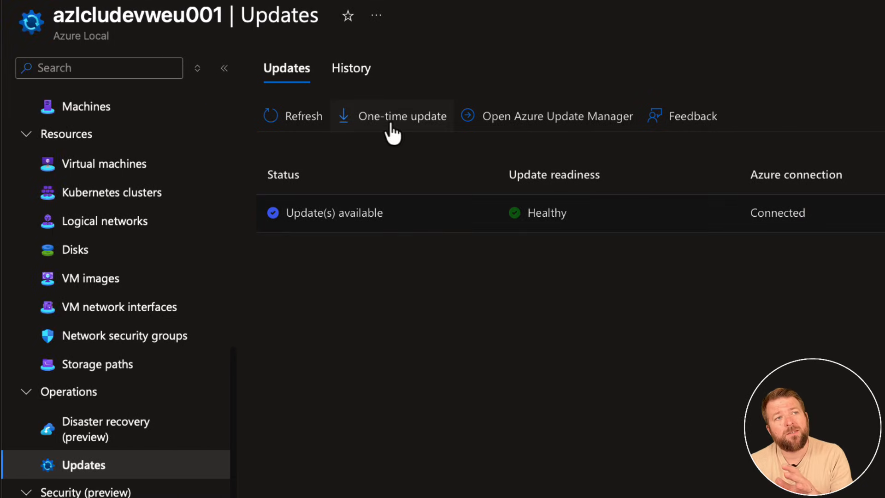
left_click(392, 134)
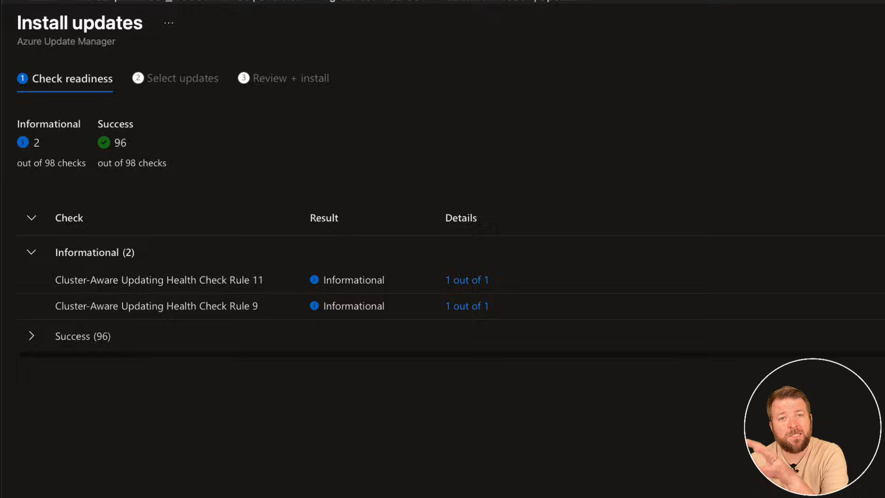
left_click(91, 489)
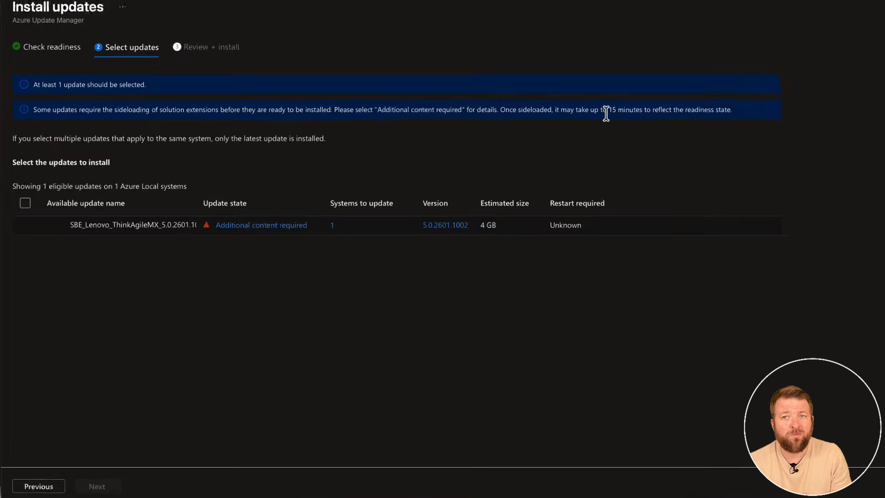
Start the SBE update by running get-solutionupdate -id redmond/SBE5.0.2601.1002 | start-solutionupdate in PowerShell, and accept the Lenovo licence terms with Yes to All.
left_click_drag(605, 112, 723, 109)
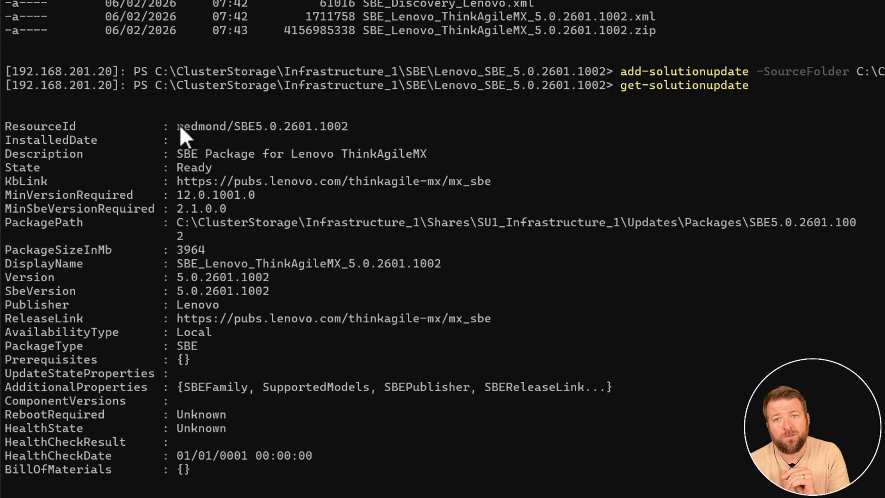
left_click_drag(178, 125, 350, 124)
left_click(339, 125)
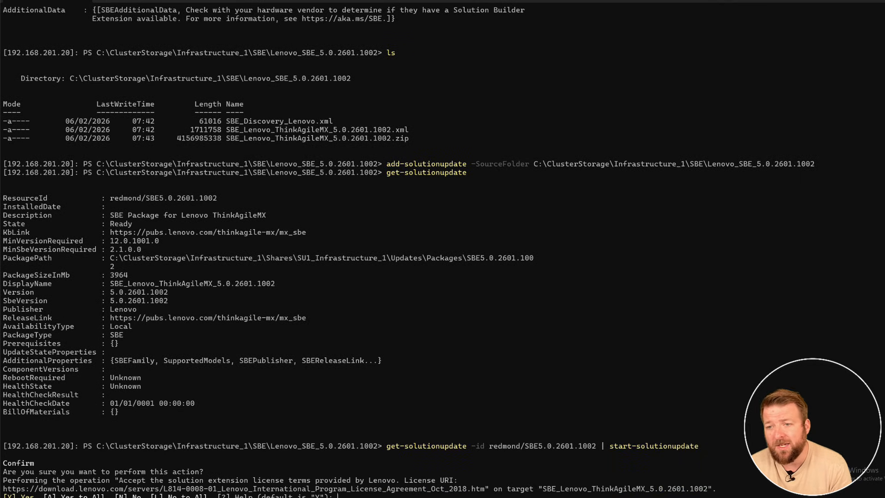
type("A")
key("Return")
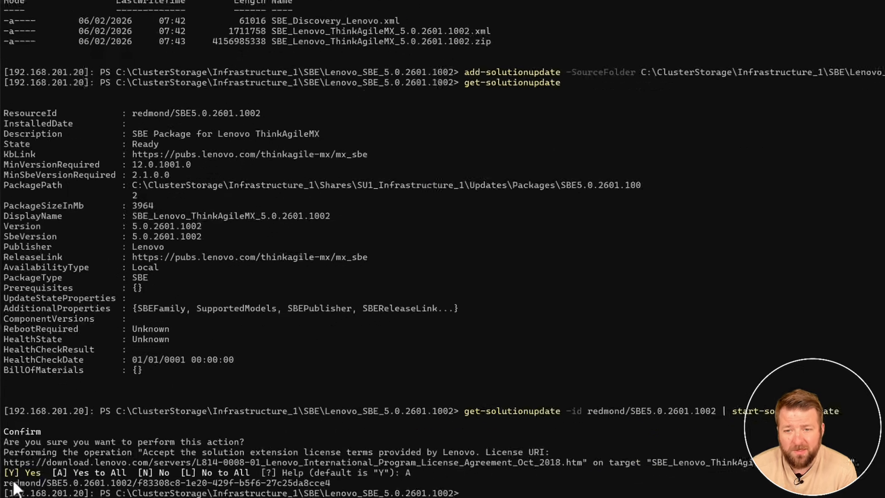
Copy the returned update run ID and run get-solutionupdate to check the state of the started update.
left_click_drag(4, 488, 266, 488)
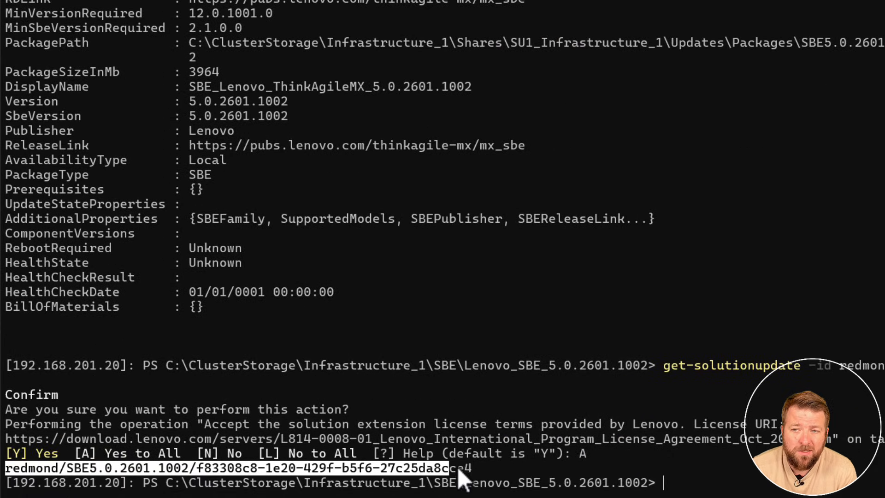
left_click_drag(457, 466, 470, 469)
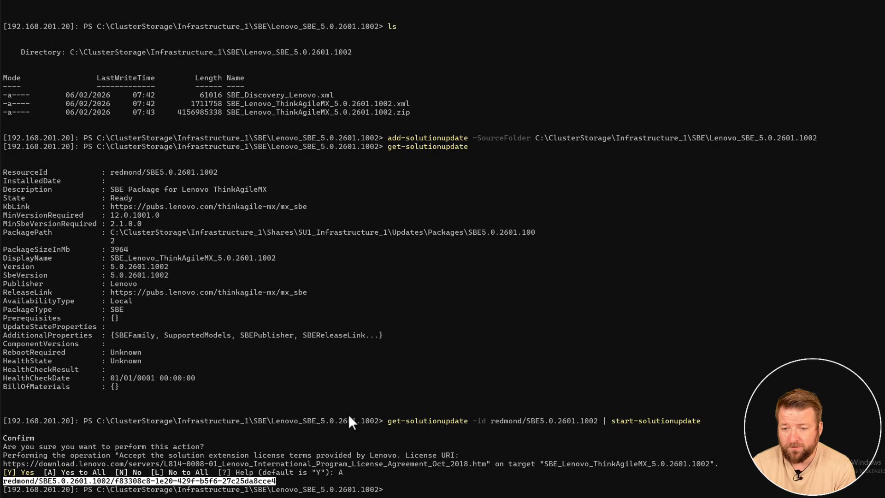
key("ctrl+c")
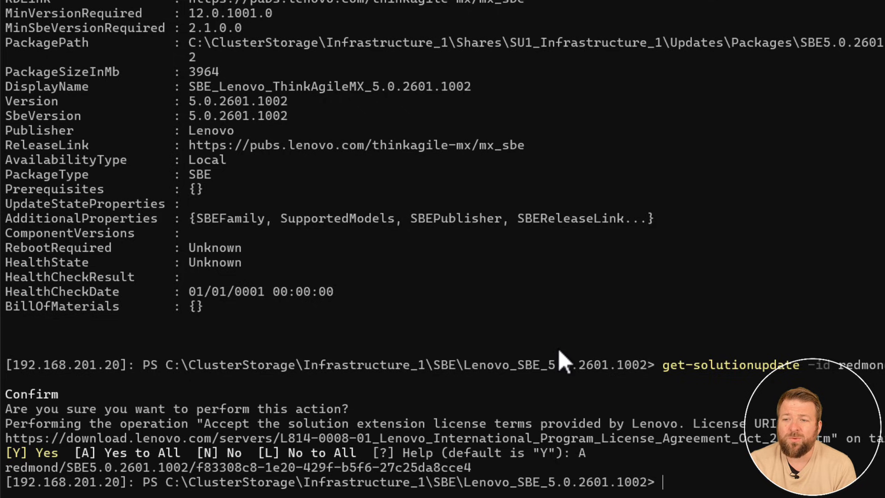
type("gert-")
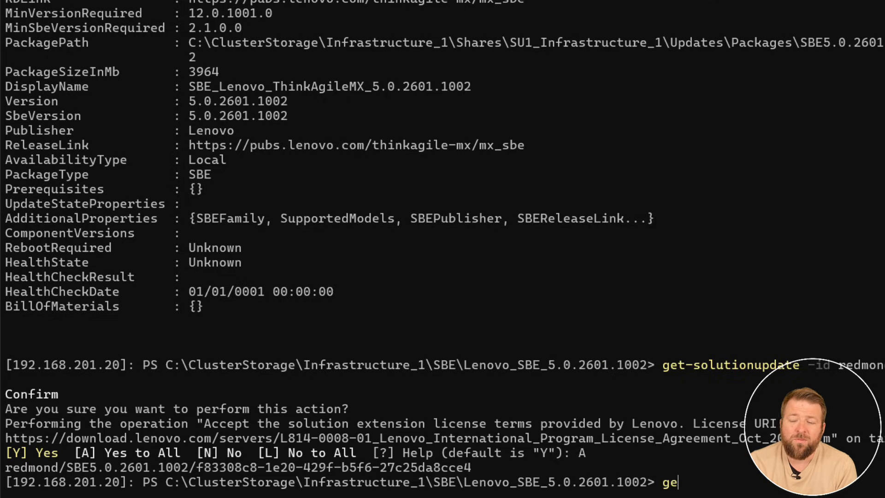
key("BackSpace")
key("BackSpace")
key("BackSpace")
type("t-solutio")
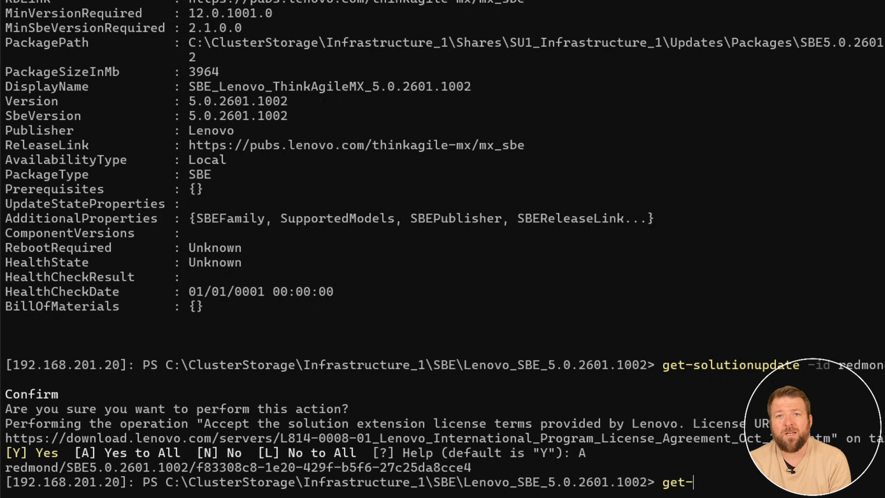
type("nupdate")
key("Return")
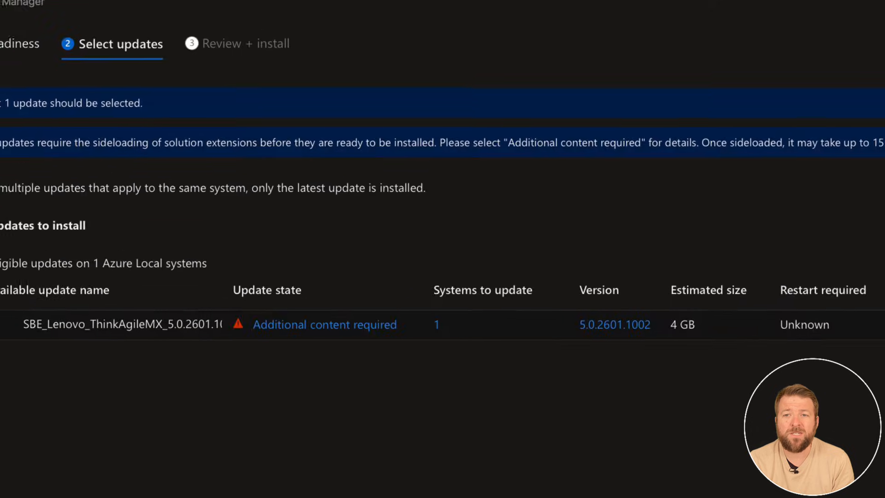
In the Azure portal, refresh the updates of azlcludevweu001 and examine the validation and install stages of SBE5.0.2601.1002 in the update history.
left_click(415, 57)
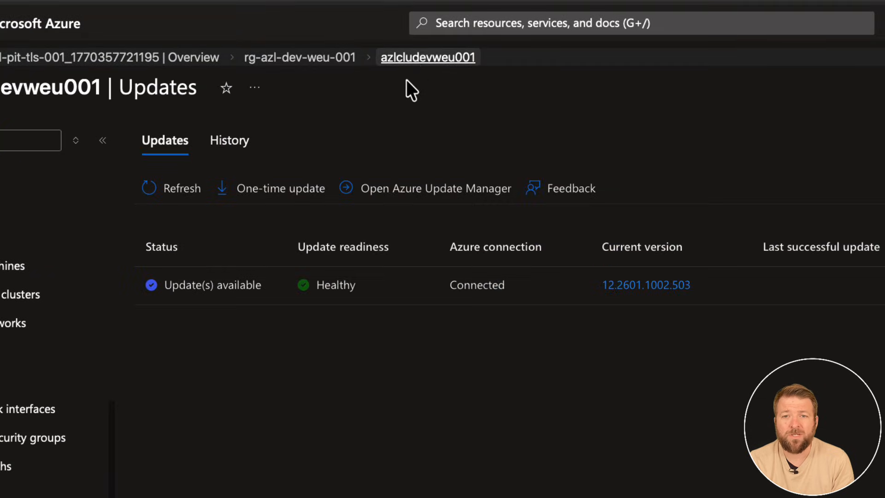
left_click(172, 200)
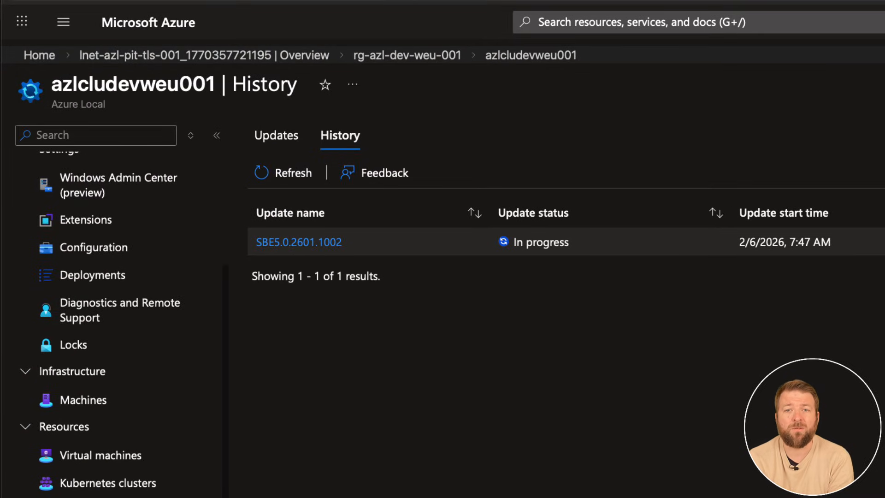
left_click(311, 243)
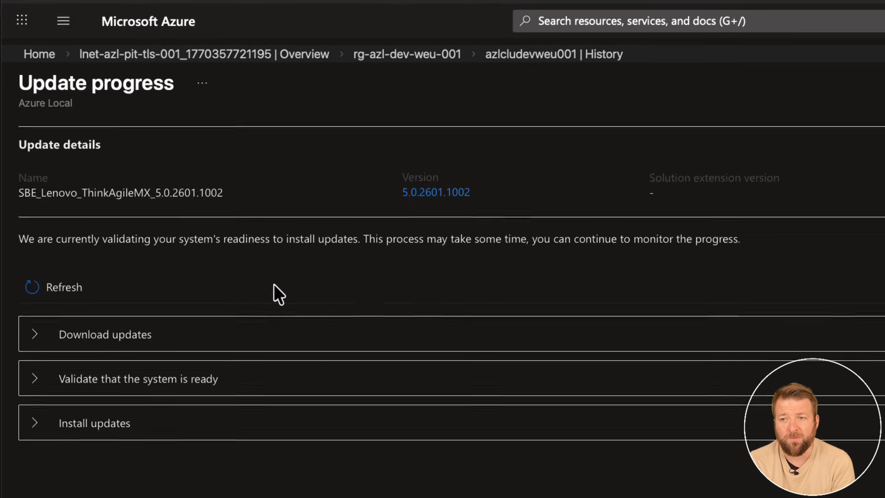
left_click(35, 380)
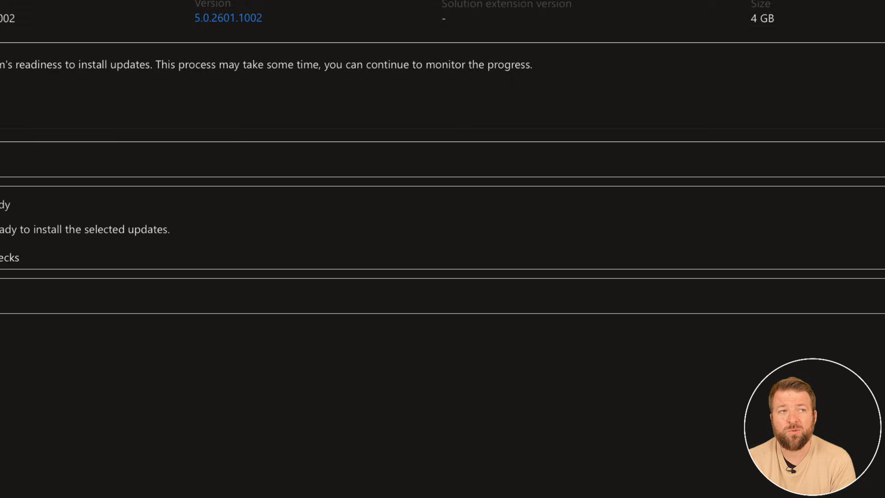
left_click(37, 284)
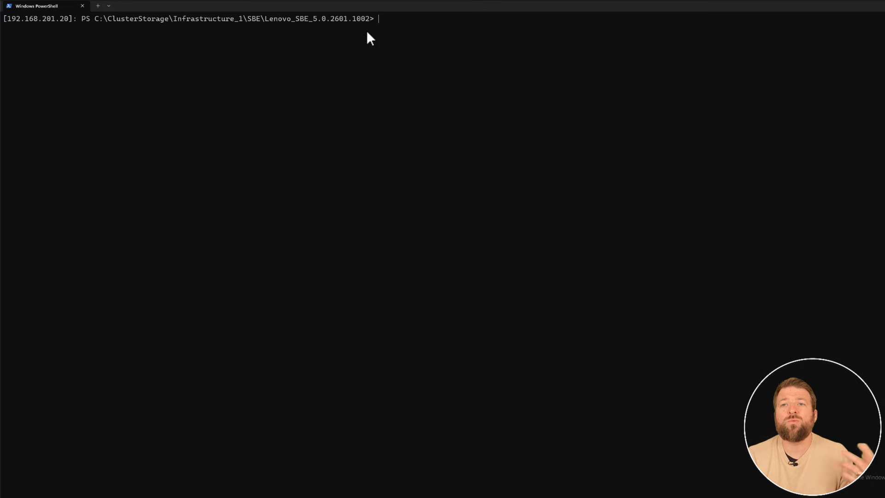
In PowerShell, list the action plans with Get-ActionPlanInstances sorted by StartDateTime descending, formatted as a table.
key("Up")
key("Up")
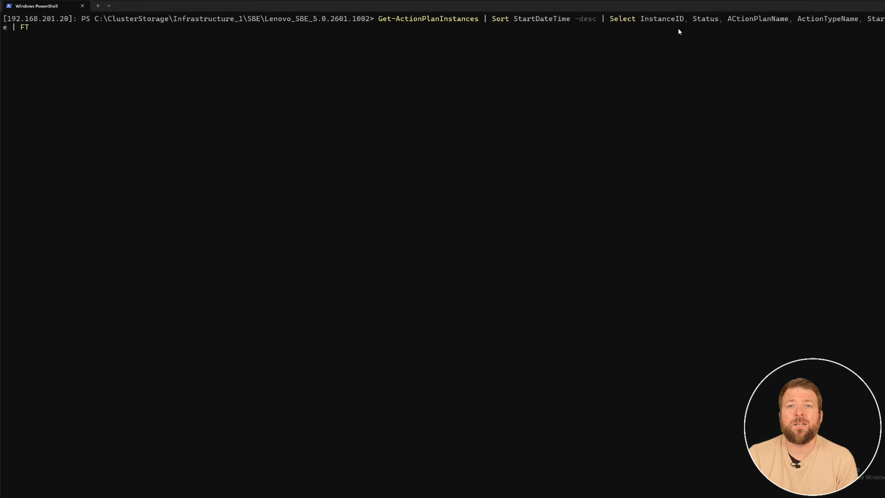
key("Return")
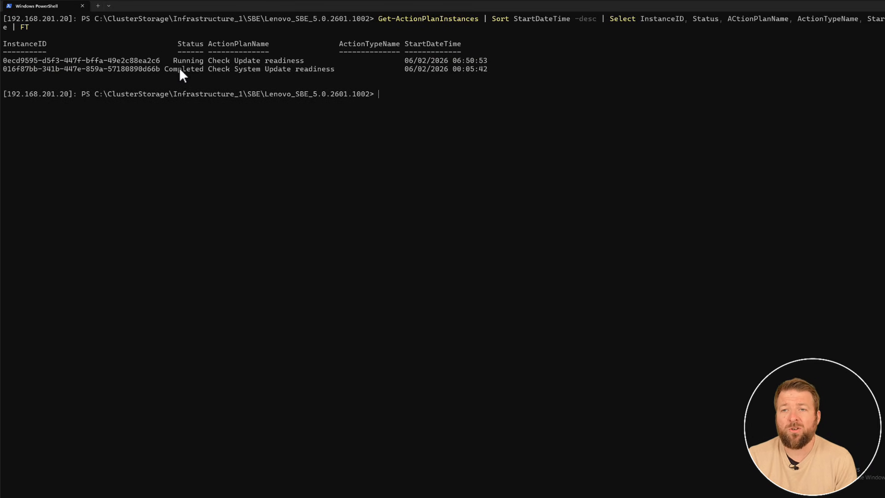
Copy the InstanceID of the Check Update readiness action plan and recall an earlier command.
left_click_drag(208, 61, 299, 61)
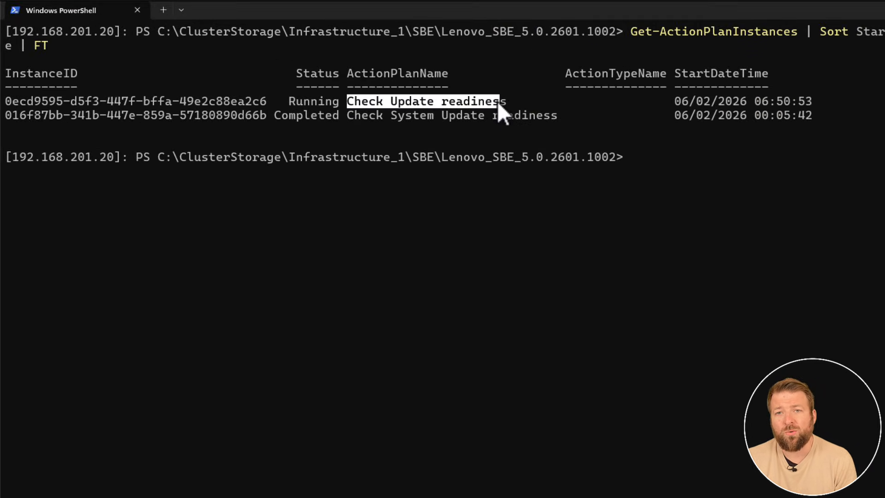
left_click_drag(8, 100, 236, 109)
right_click(263, 105)
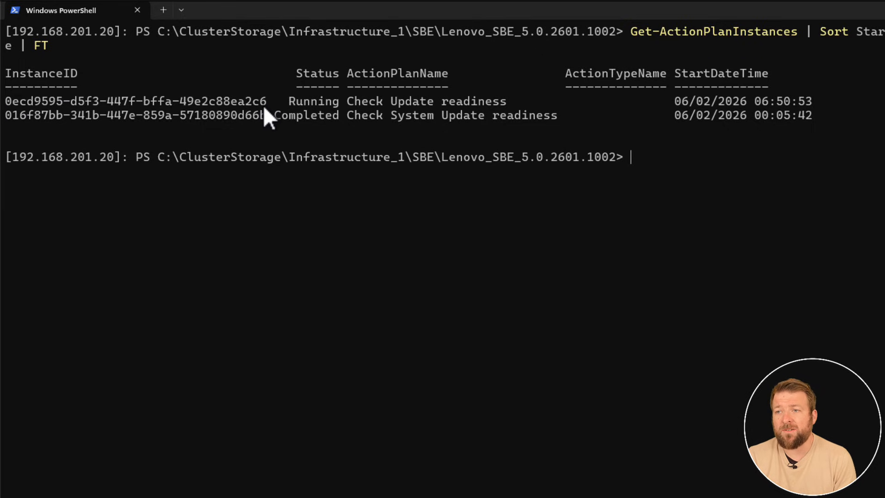
key("Up")
key("Up")
key("Up")
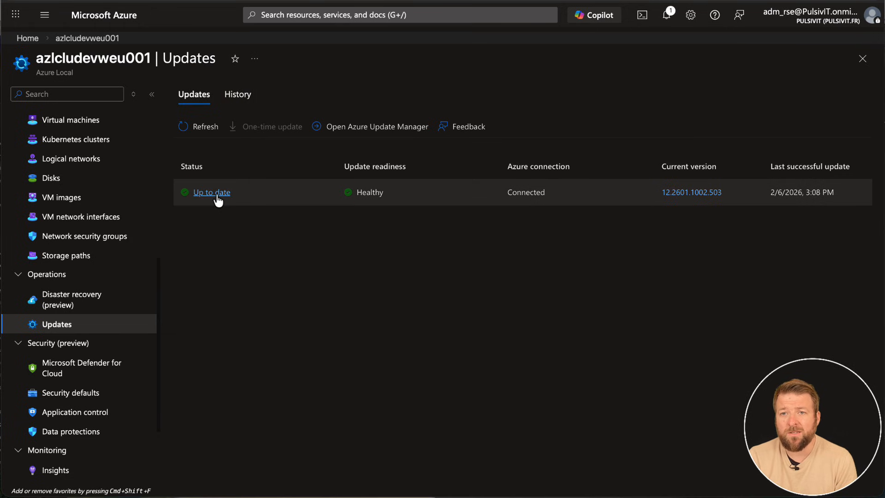
Review the install tasks of SBE5.0.2601.1002 from the portal's update history, including Initialize SBE Update and SBE Package Update, and return to the history.
left_click(237, 94)
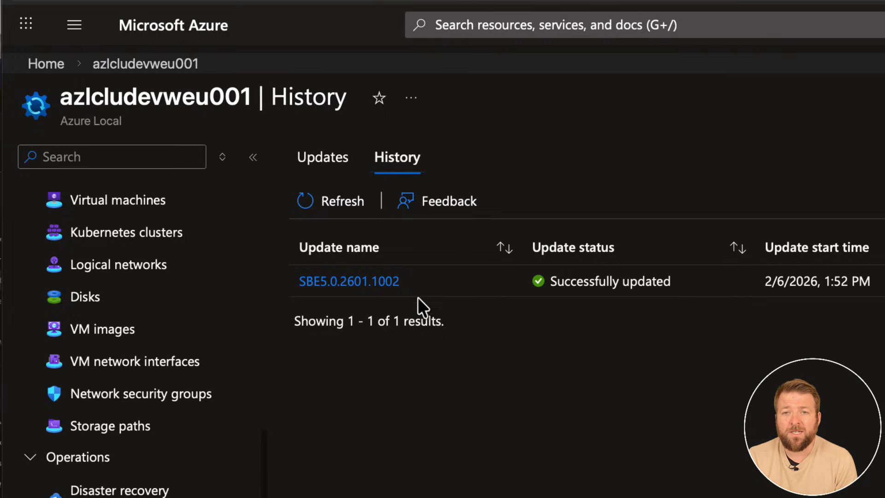
left_click(381, 282)
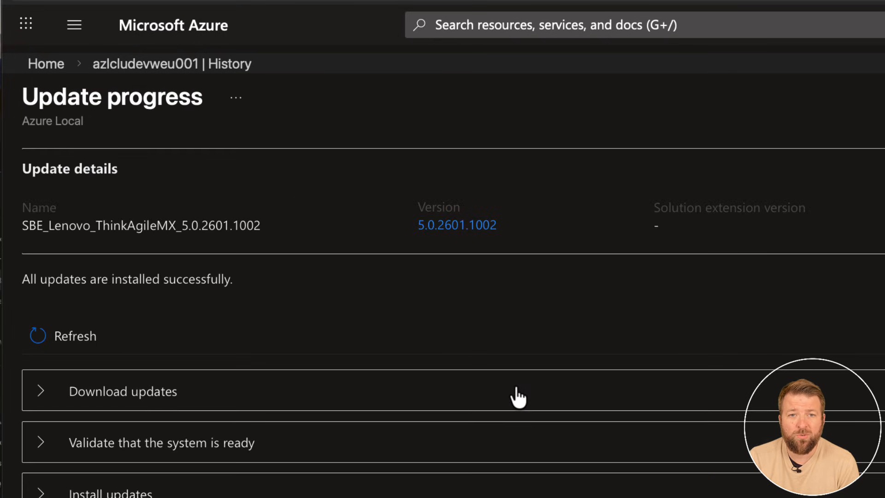
left_click(51, 493)
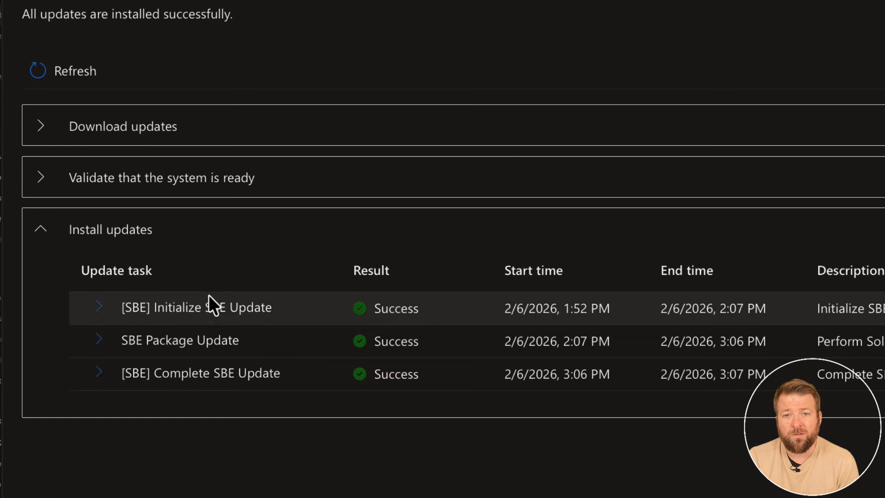
left_click(98, 308)
left_click(109, 372)
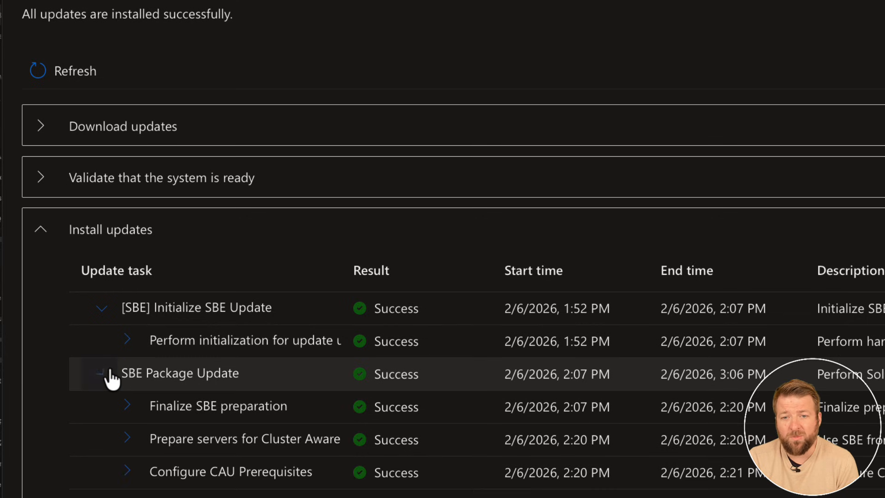
scroll(115, 378, "down", 5)
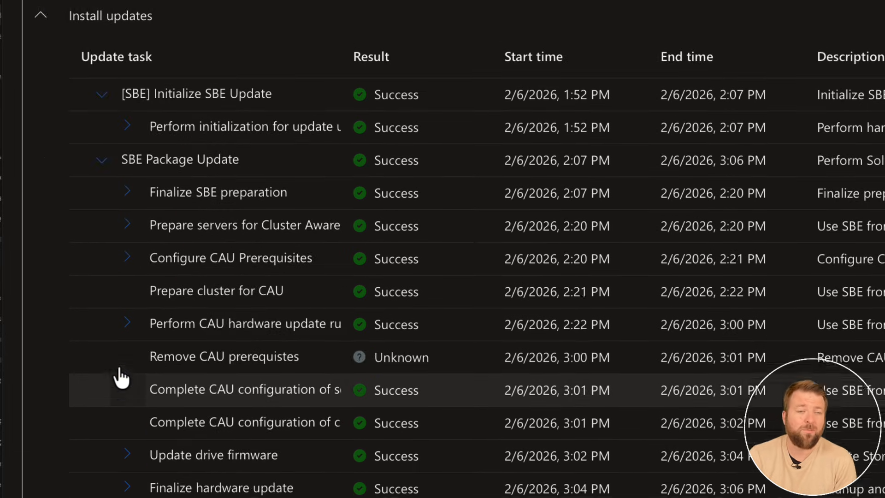
scroll(119, 376, "up", 5)
left_click(53, 232)
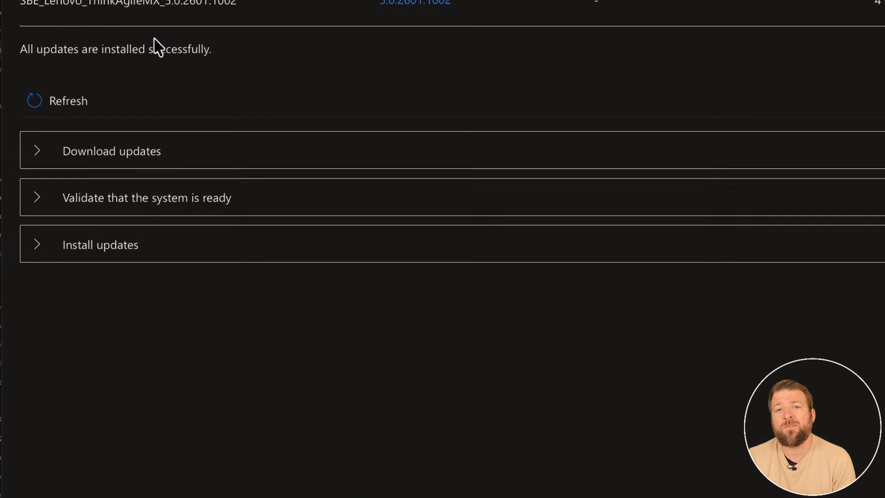
left_click(92, 38)
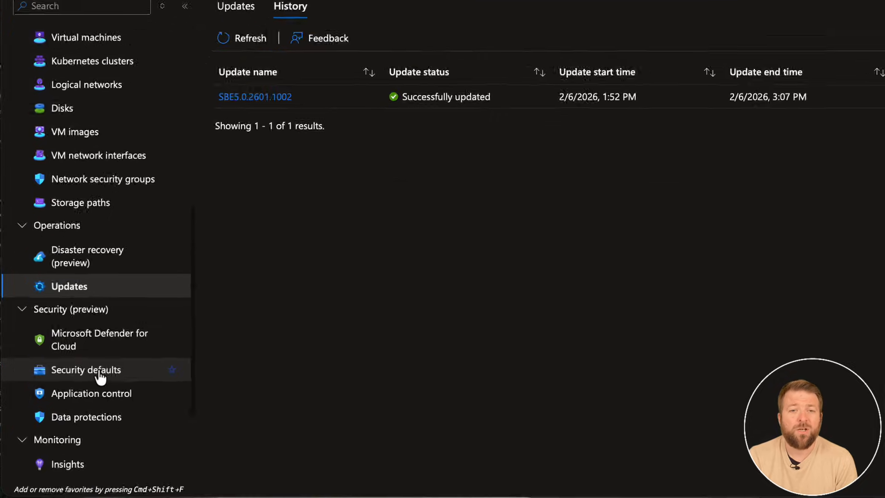
Inspect the SBE Lenovo ThinkAgileMX 5.0.2601.1002 application control policy, close its details, and go back to the cluster overview.
left_click(67, 417)
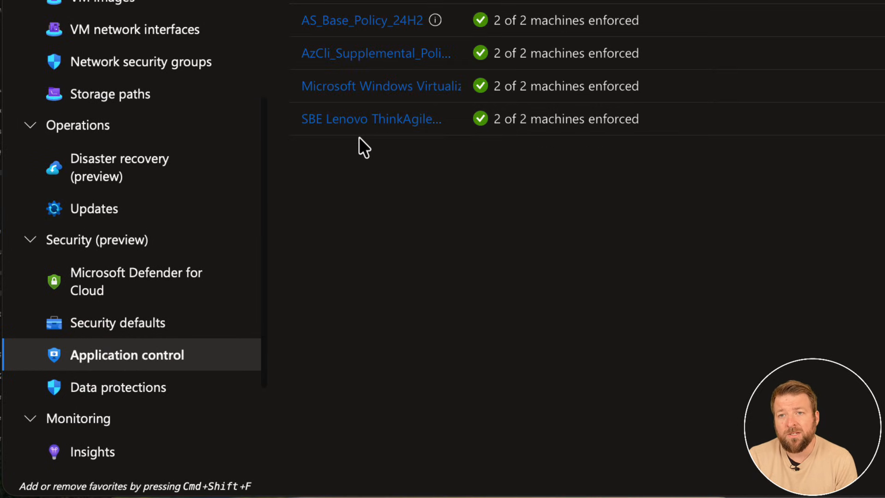
left_click(419, 129)
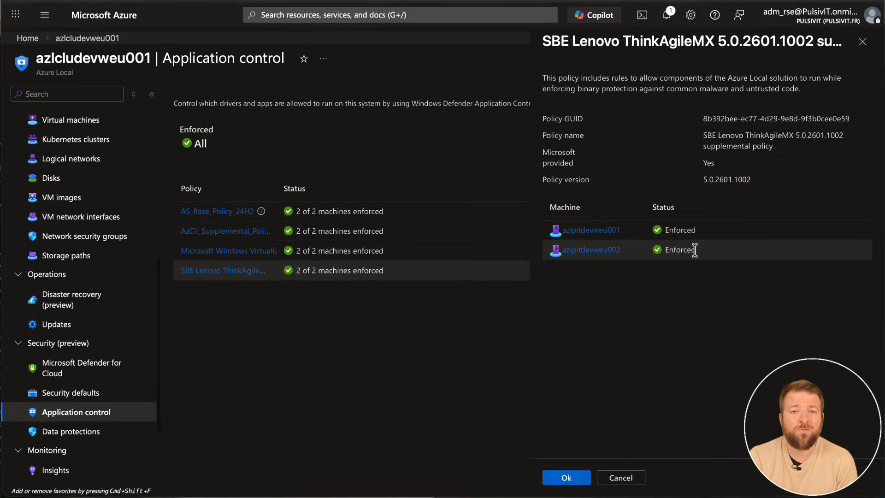
left_click(861, 43)
scroll(46, 184, "up", 5)
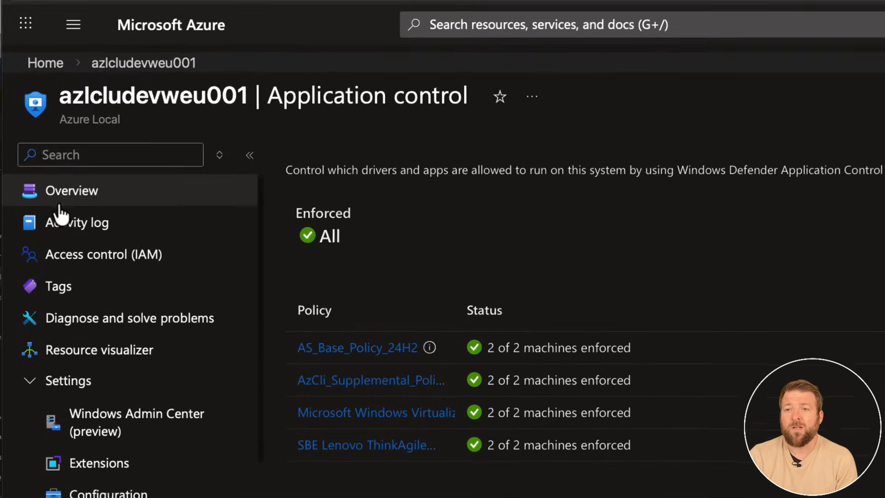
left_click(59, 202)
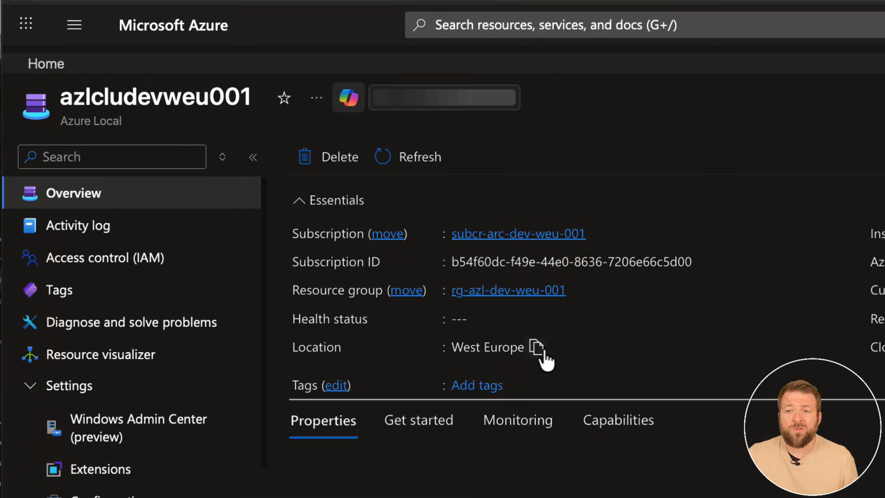